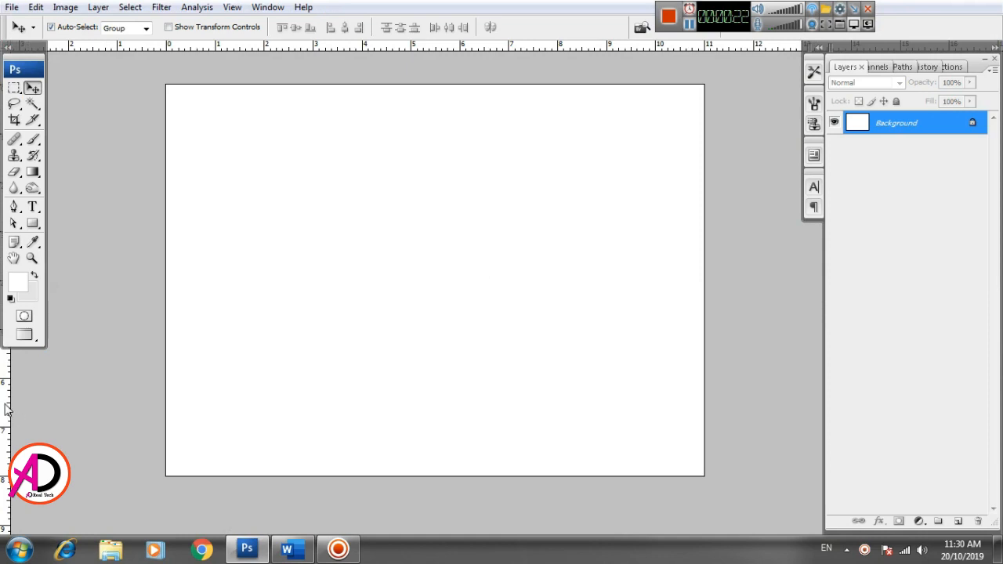
Step: Place two vertical guides at about 3.6 and 7.4 on the horizontal ruler to divide the page into three panels
{"action": "left_click_drag", "start_coordinate": [140, 413], "coordinate": [342, 414]}
{"action": "left_click_drag", "start_coordinate": [520, 454], "coordinate": [528, 452]}
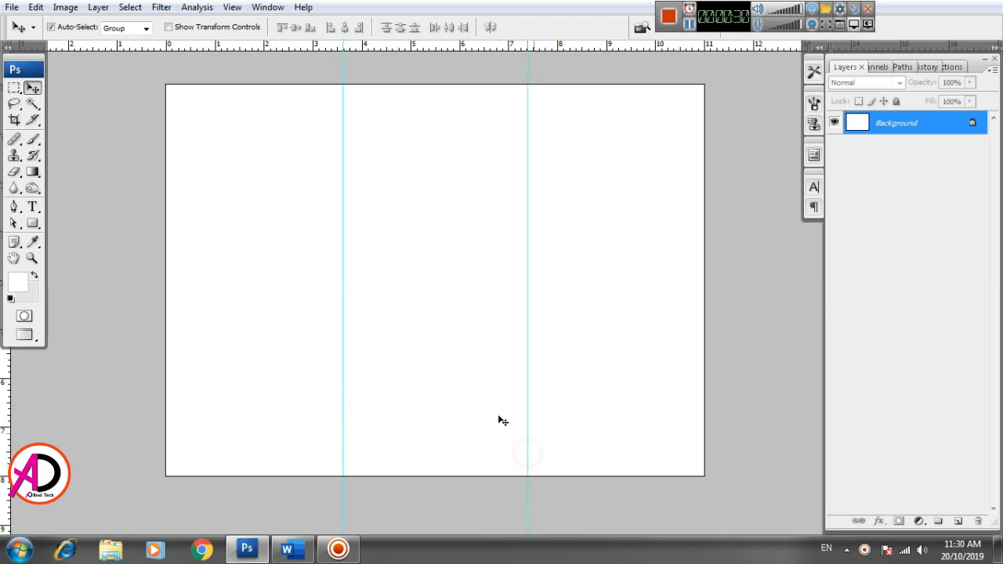
{"action": "scroll", "coordinate": [480, 418], "scroll_direction": "up", "scroll_amount": 2}
{"action": "mouse_move", "coordinate": [477, 414]}
{"action": "left_mouse_down"}
{"action": "mouse_move", "coordinate": [482, 474]}
{"action": "mouse_move", "coordinate": [481, 432]}
{"action": "mouse_move", "coordinate": [527, 400]}
{"action": "mouse_move", "coordinate": [541, 409]}
{"action": "left_mouse_up"}
{"action": "scroll", "coordinate": [482, 434], "scroll_direction": "down", "scroll_amount": 1}
{"action": "scroll", "coordinate": [482, 432], "scroll_direction": "up", "scroll_amount": 1}
{"action": "key", "text": "alt+space"}
{"action": "scroll", "coordinate": [528, 400], "scroll_direction": "down", "scroll_amount": 1}
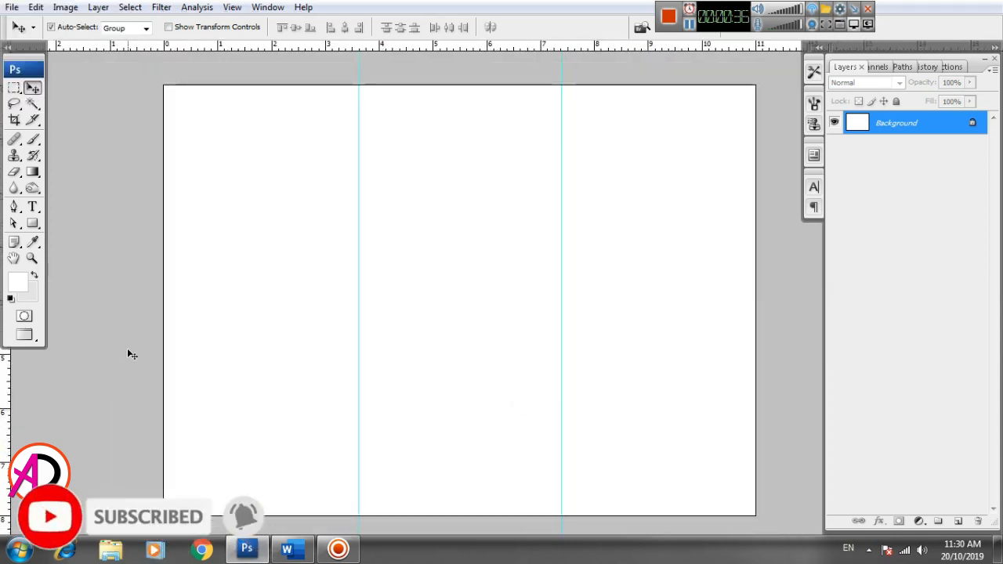
Step: Draw a black (000000) rectangle shape layer across the top of the first panel, from the page corner to the first guide, about 1.2 high
{"action": "left_click", "coordinate": [32, 223]}
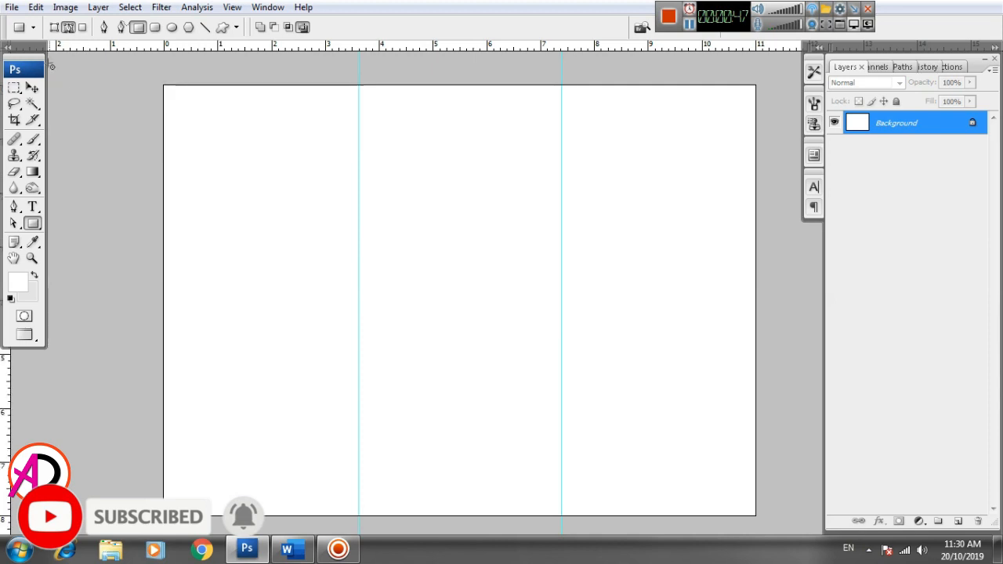
{"action": "left_click", "coordinate": [56, 27]}
{"action": "left_click", "coordinate": [429, 28]}
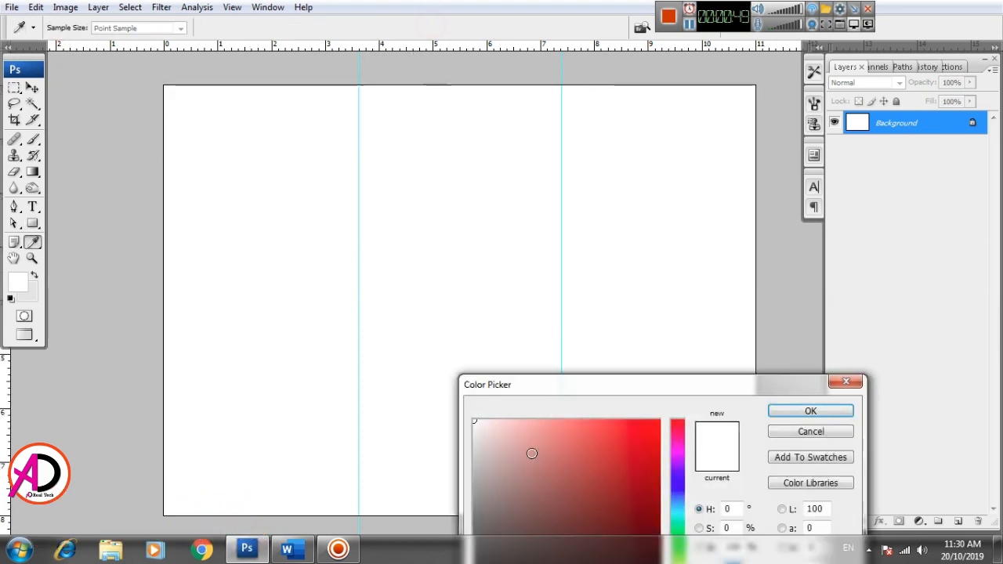
{"action": "left_click_drag", "start_coordinate": [538, 386], "coordinate": [611, 128]}
{"action": "left_click", "coordinate": [550, 346]}
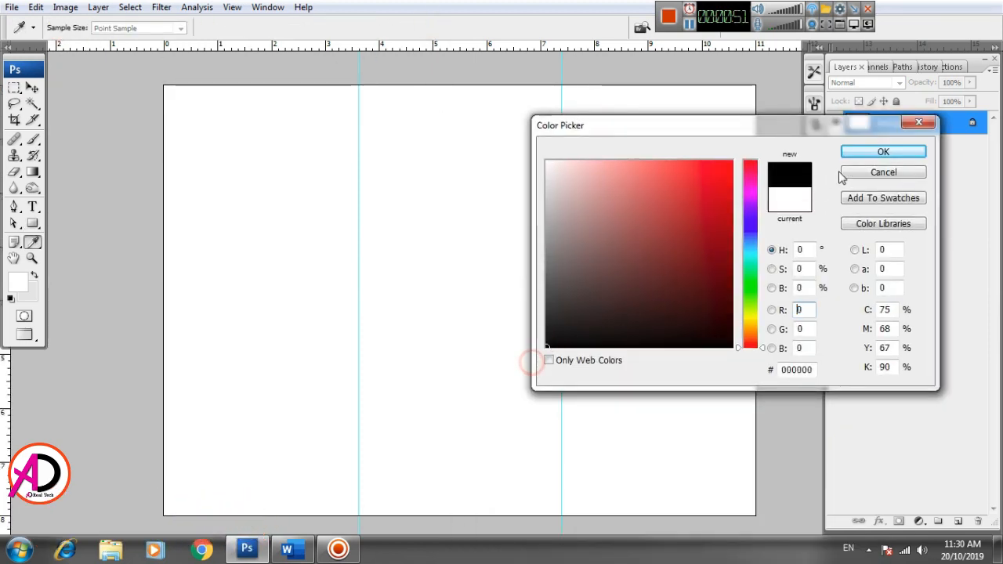
{"action": "left_click", "coordinate": [869, 152]}
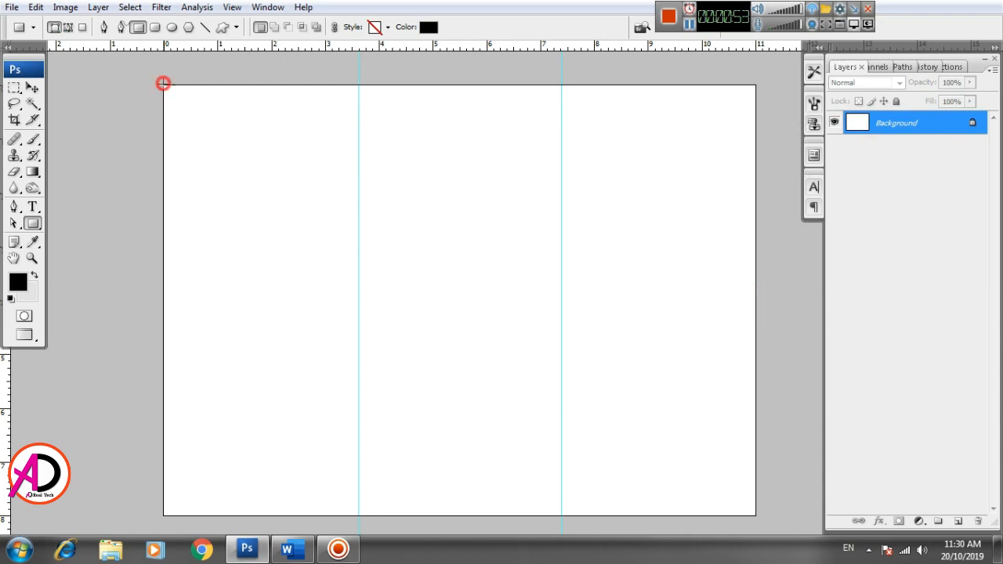
{"action": "left_click_drag", "start_coordinate": [163, 83], "coordinate": [358, 146]}
Step: Delete the lower-right anchor point of the black rectangle to turn it into a triangle
{"action": "left_click", "coordinate": [14, 223]}
{"action": "right_click", "coordinate": [359, 147]}
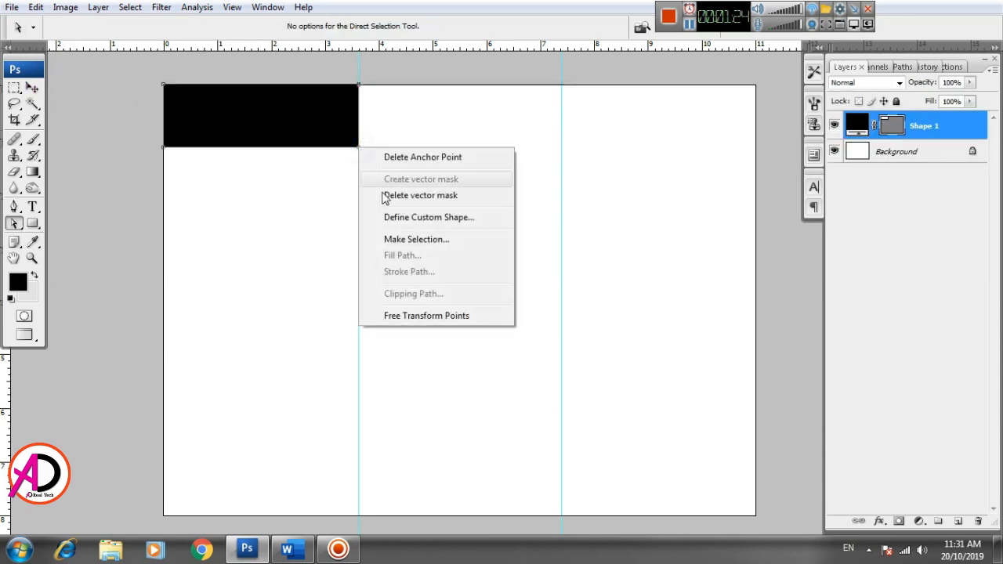
{"action": "left_click", "coordinate": [420, 158]}
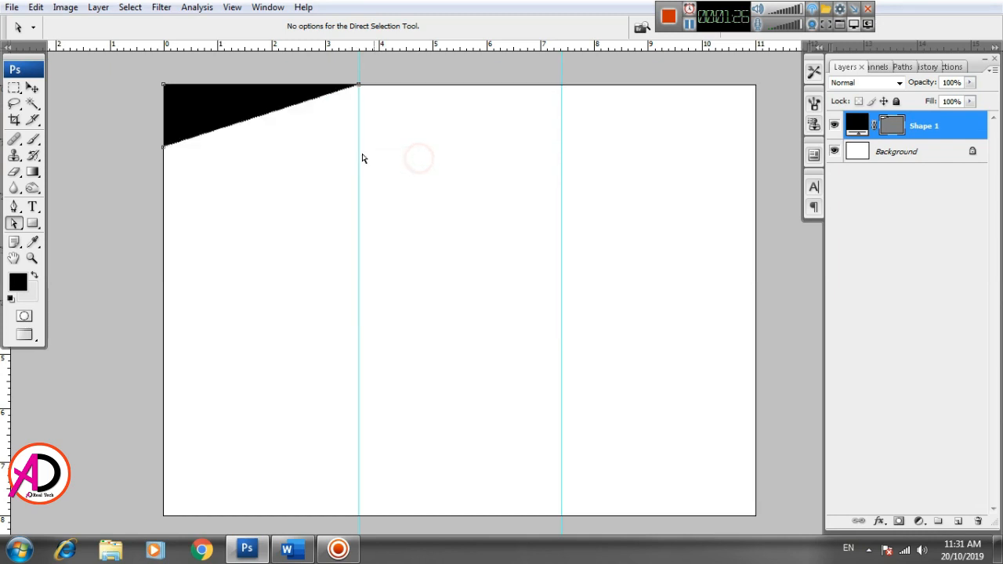
{"action": "left_click", "coordinate": [32, 89]}
{"action": "left_click", "coordinate": [262, 193]}
{"action": "left_click", "coordinate": [235, 117]}
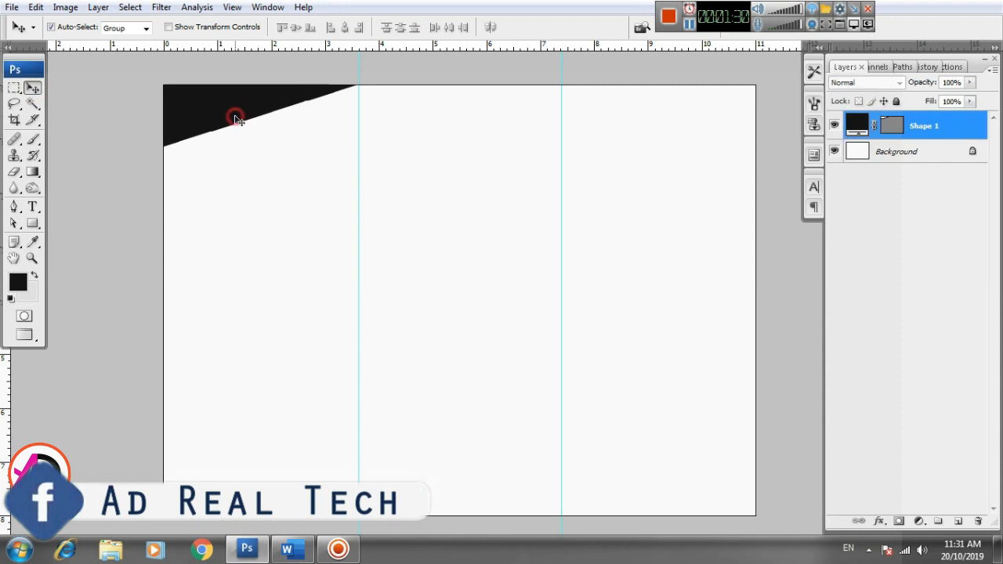
{"action": "left_click", "coordinate": [259, 230]}
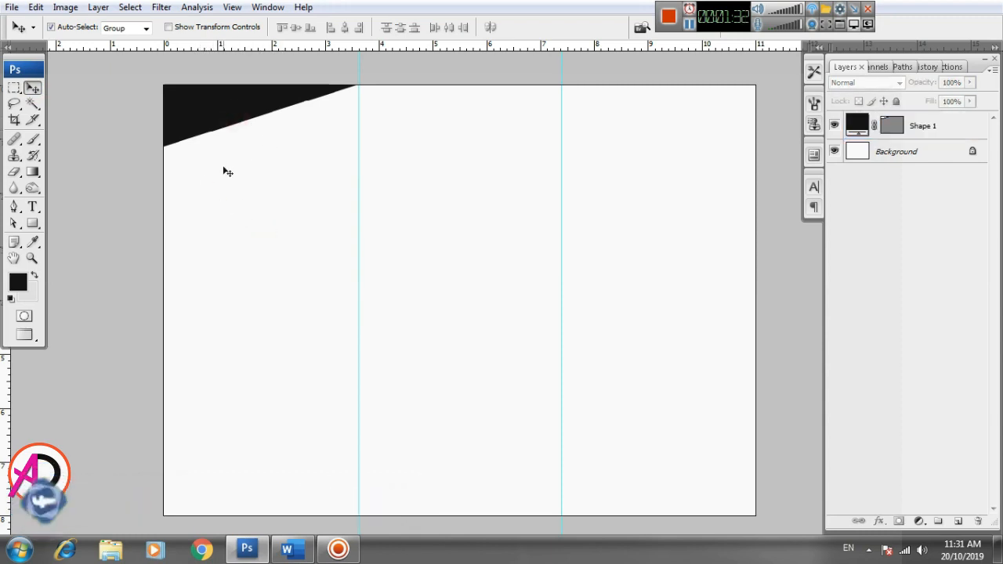
{"action": "left_click", "coordinate": [31, 224]}
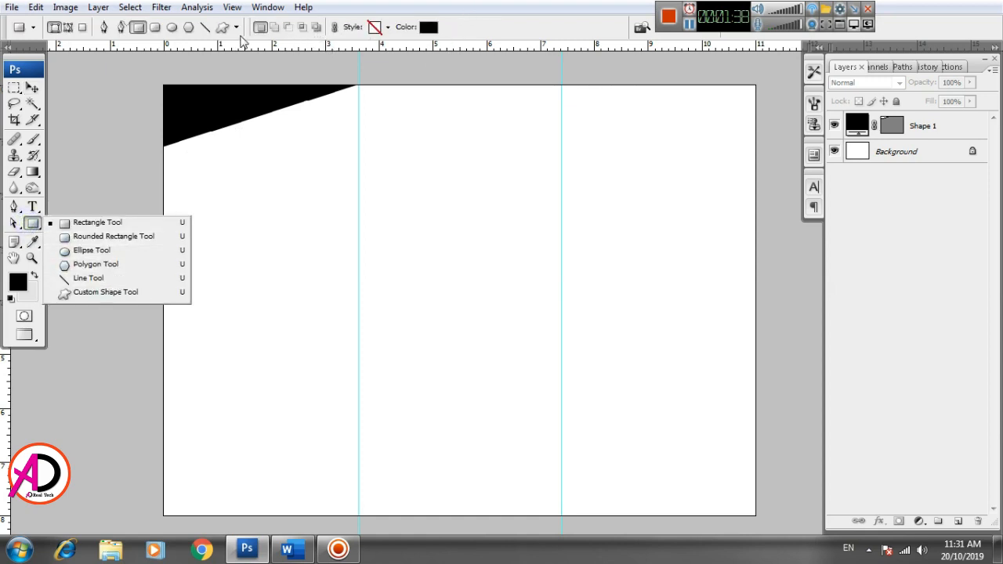
{"action": "left_click", "coordinate": [39, 225]}
{"action": "left_click", "coordinate": [40, 226]}
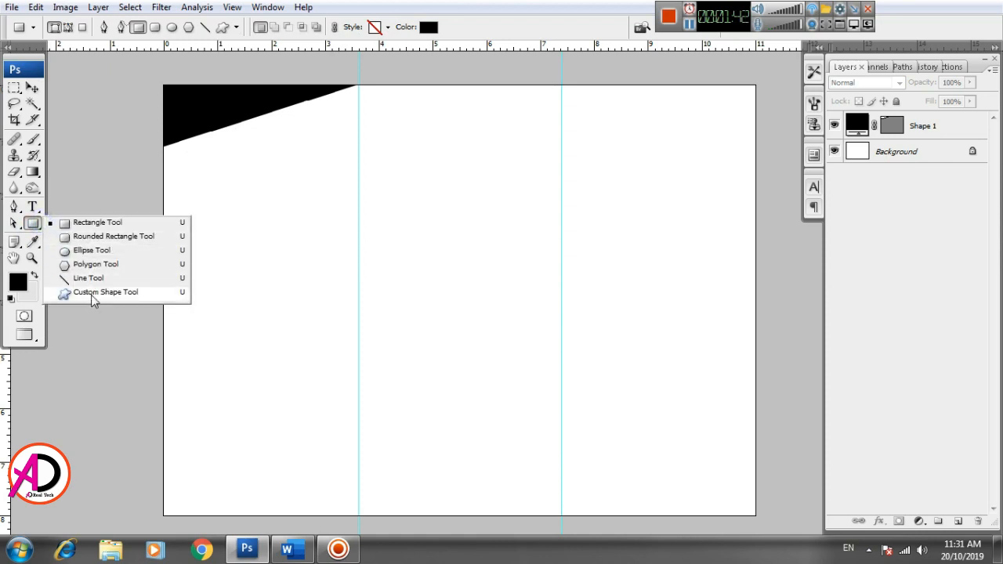
{"action": "left_click", "coordinate": [91, 292]}
{"action": "left_click", "coordinate": [297, 27]}
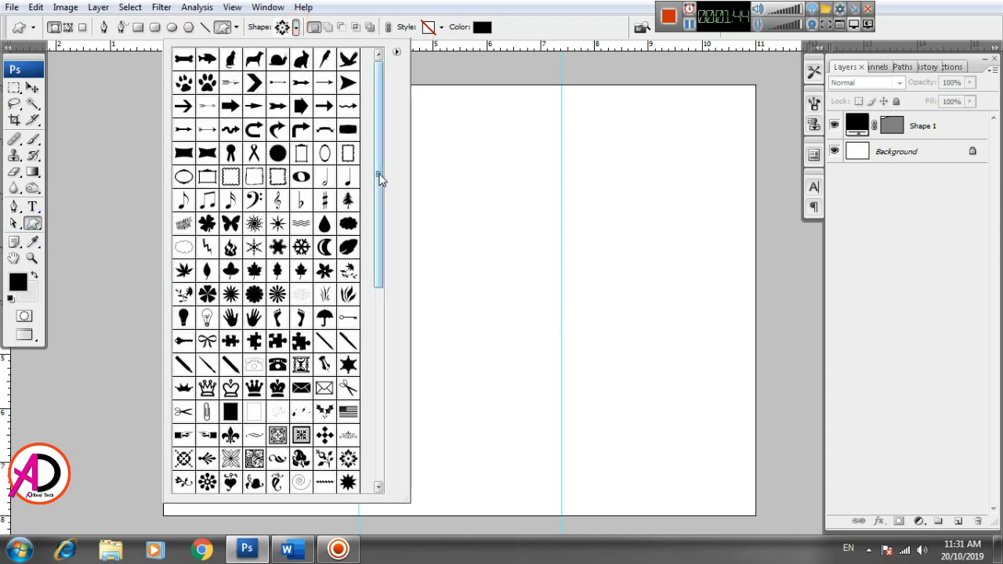
{"action": "mouse_move", "coordinate": [382, 199]}
{"action": "left_mouse_down"}
{"action": "mouse_move", "coordinate": [386, 389]}
{"action": "mouse_move", "coordinate": [407, 313]}
{"action": "mouse_move", "coordinate": [419, 181]}
{"action": "left_mouse_up"}
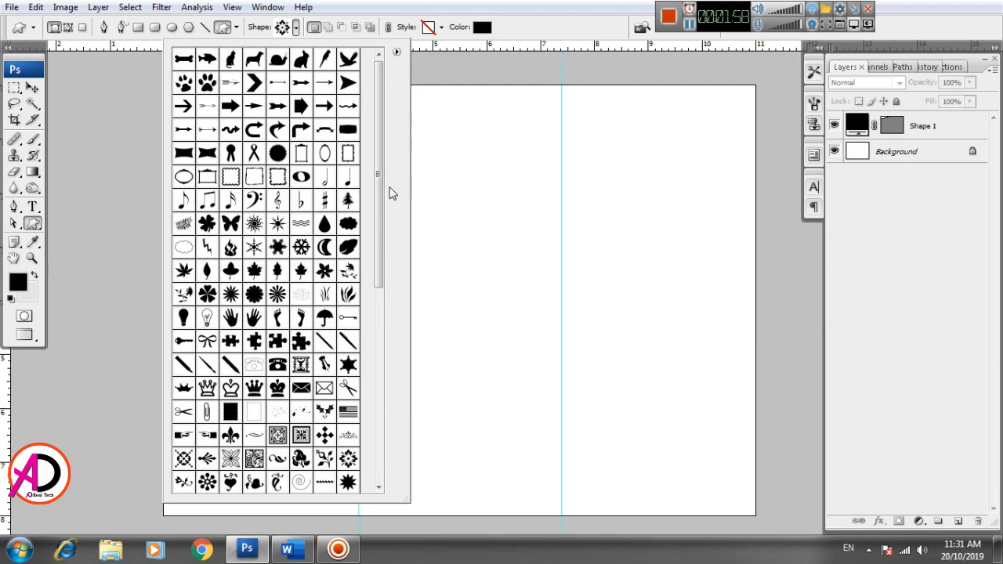
{"action": "left_click", "coordinate": [389, 203]}
{"action": "left_click_drag", "start_coordinate": [385, 203], "coordinate": [397, 441]}
{"action": "left_click", "coordinate": [471, 342]}
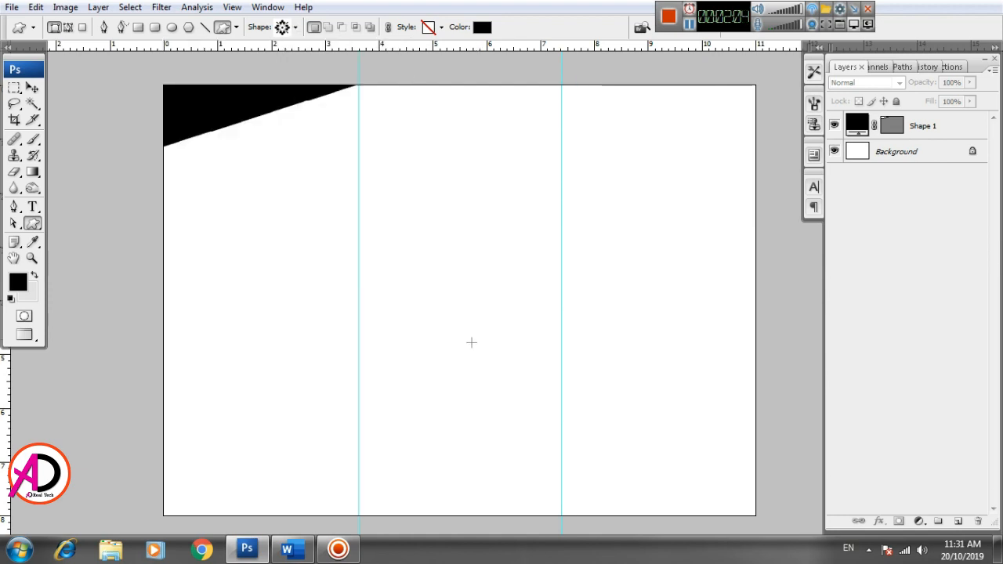
Step: Draw a triangular Pen tool shape from the black triangle's slanted edge to its tip and about 1.1 down the first guide
{"action": "scroll", "coordinate": [371, 239], "scroll_direction": "up", "scroll_amount": 4}
{"action": "left_click_drag", "start_coordinate": [304, 181], "coordinate": [375, 278]}
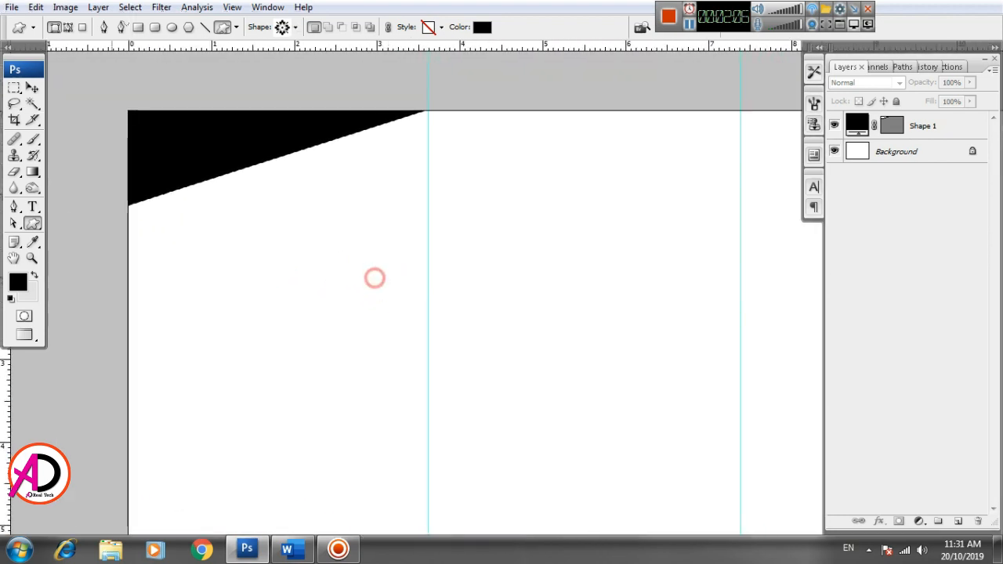
{"action": "left_click", "coordinate": [14, 206]}
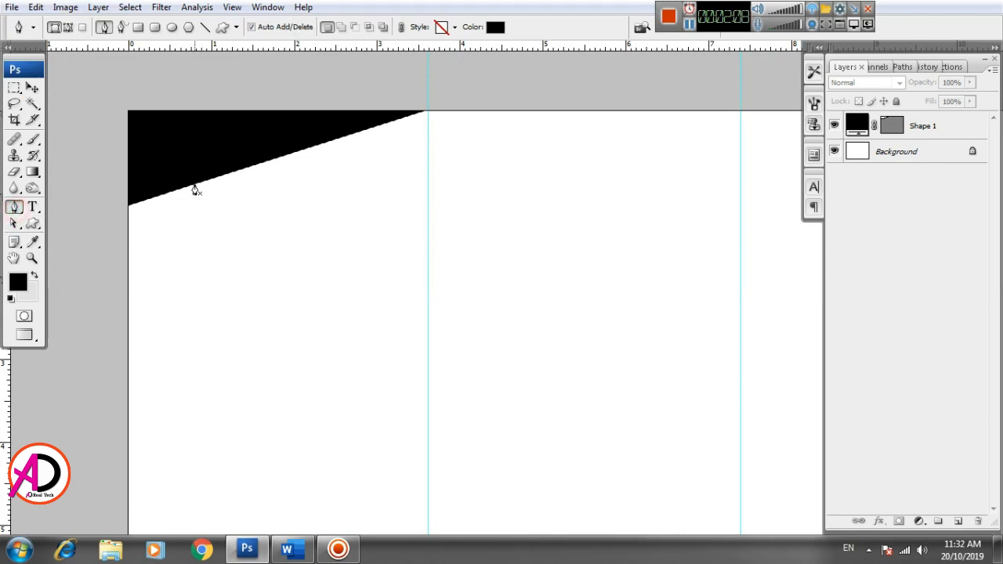
{"action": "left_click", "coordinate": [250, 172]}
{"action": "left_click", "coordinate": [424, 112]}
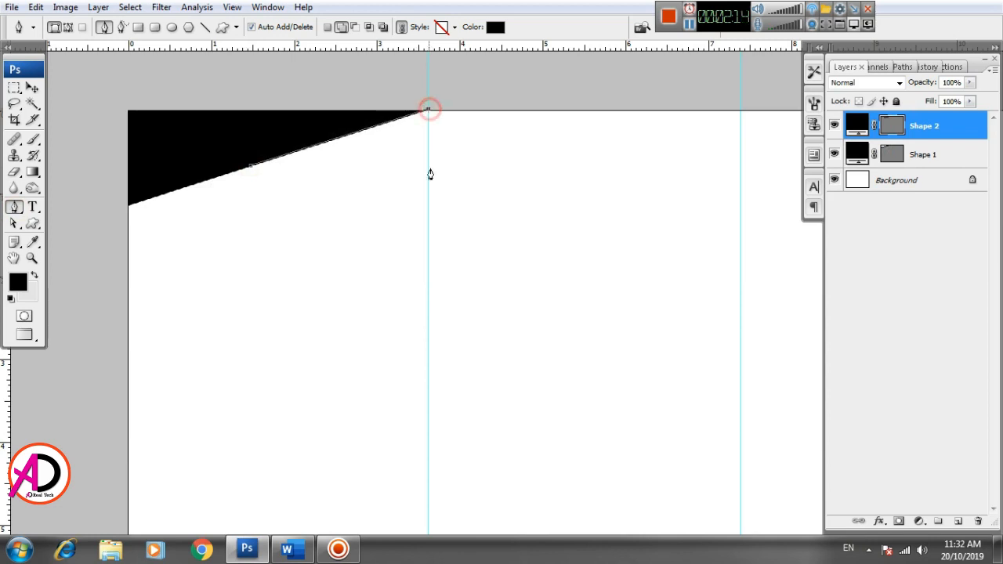
{"action": "left_click", "coordinate": [428, 204]}
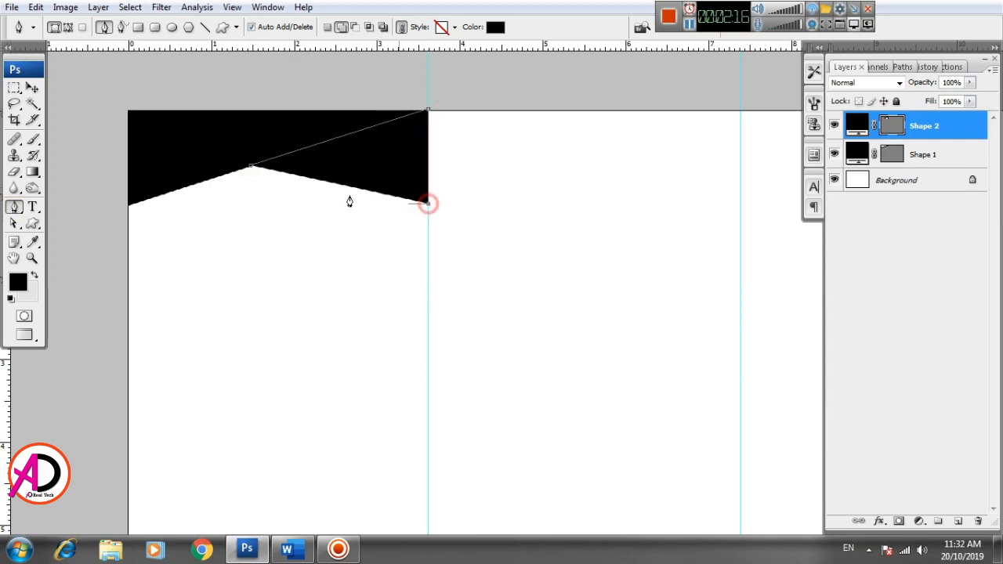
{"action": "left_click", "coordinate": [251, 168]}
{"action": "key", "text": "v"}
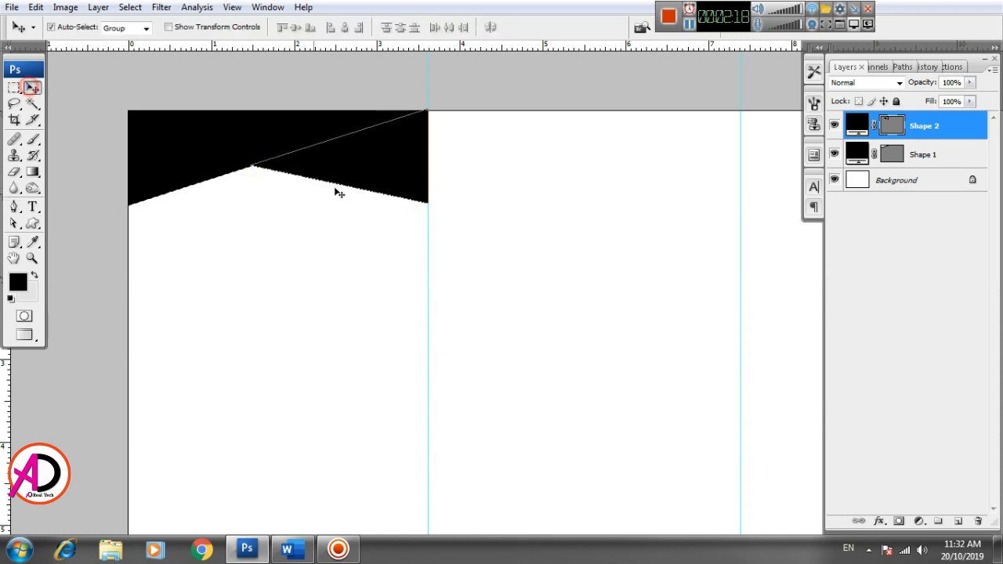
Step: Recolor the Shape 2 triangle to a medium gray
{"action": "left_click", "coordinate": [335, 188]}
{"action": "left_click", "coordinate": [897, 122]}
{"action": "double_click", "coordinate": [859, 127]}
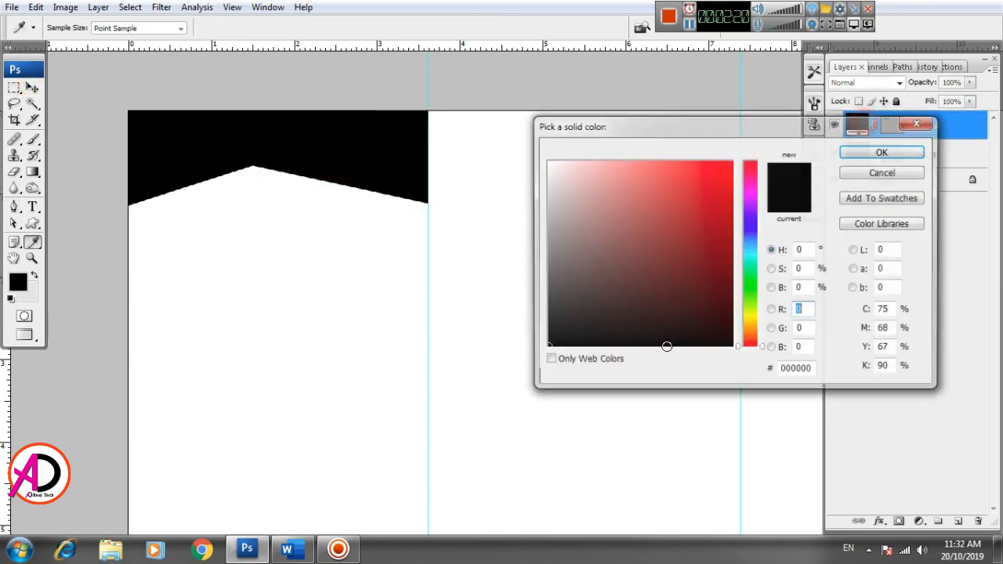
{"action": "left_click_drag", "start_coordinate": [553, 293], "coordinate": [546, 261]}
{"action": "left_click", "coordinate": [882, 151]}
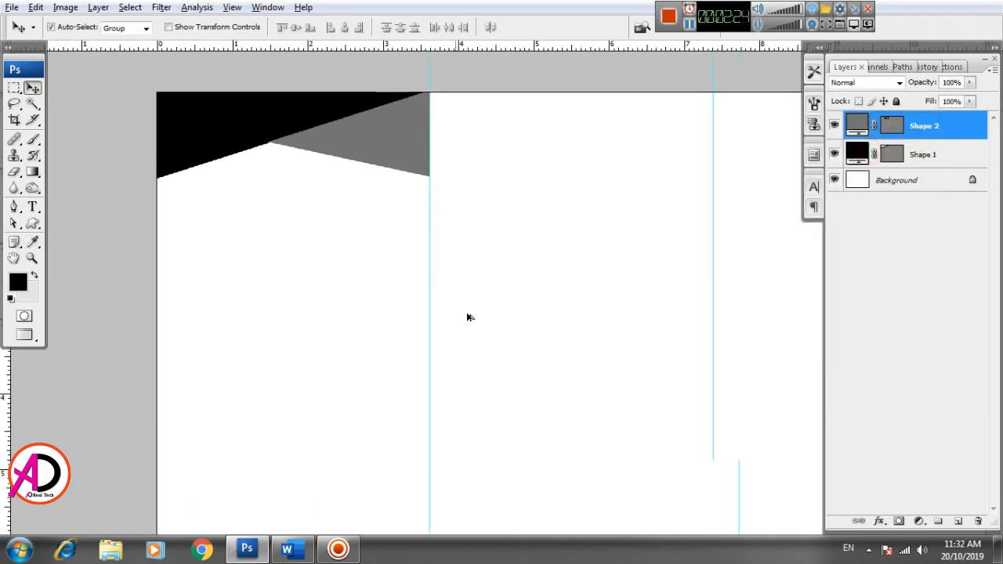
Step: Draw a black rectangle about 3 high at the bottom of the first panel, spanning from the page edge to the first guide
{"action": "scroll", "coordinate": [466, 317], "scroll_direction": "down", "scroll_amount": 1}
{"action": "left_click_drag", "start_coordinate": [437, 351], "coordinate": [424, 299]}
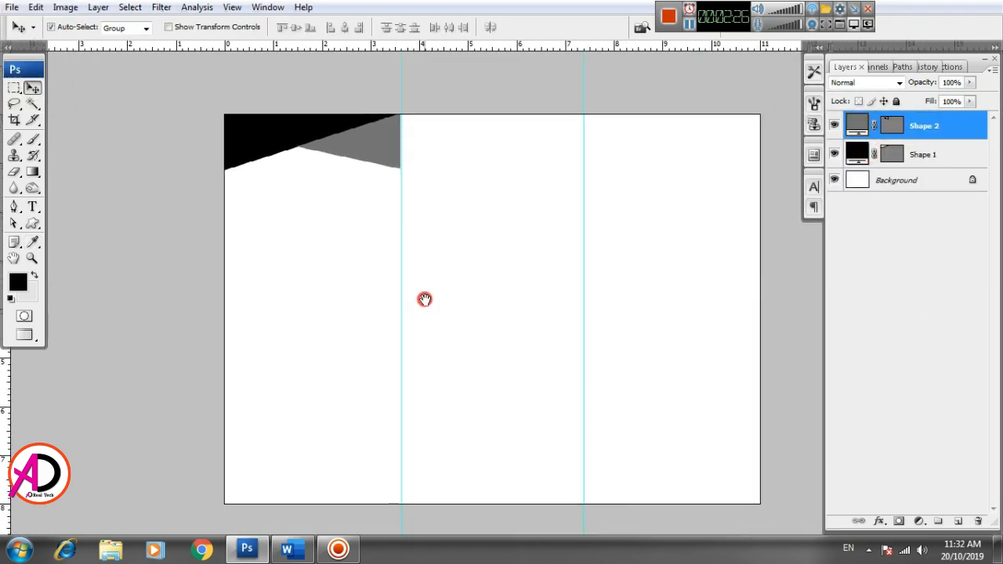
{"action": "key", "text": "alt+space"}
{"action": "left_click_drag", "start_coordinate": [488, 360], "coordinate": [496, 340]}
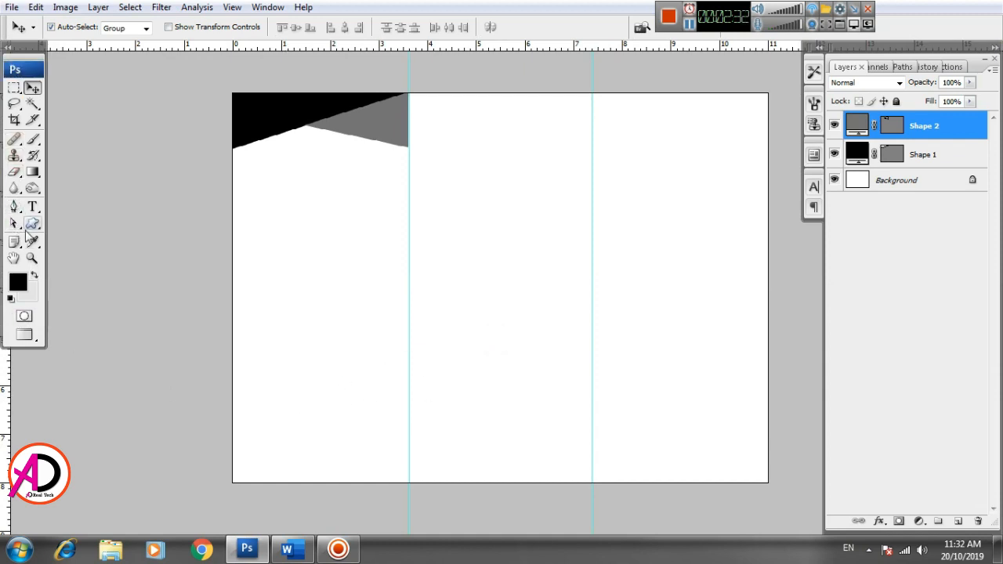
{"action": "left_click_drag", "start_coordinate": [32, 223], "coordinate": [77, 225]}
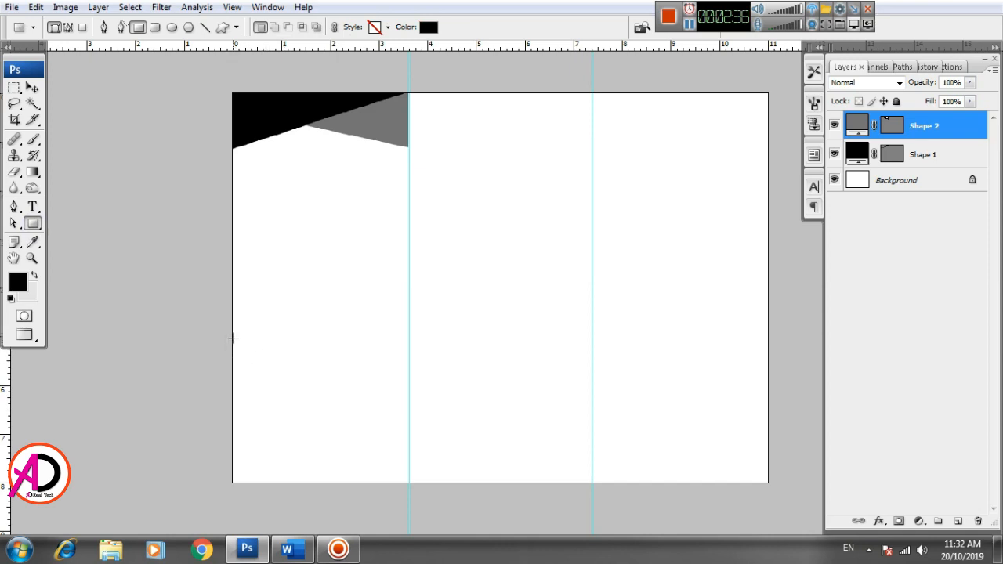
{"action": "left_click_drag", "start_coordinate": [232, 337], "coordinate": [409, 483]}
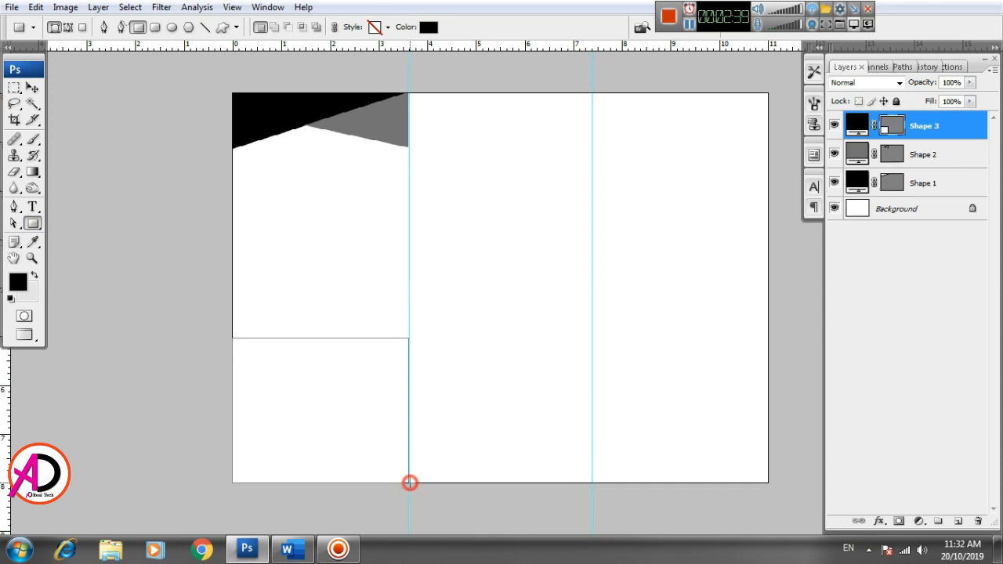
{"action": "left_click", "coordinate": [32, 88]}
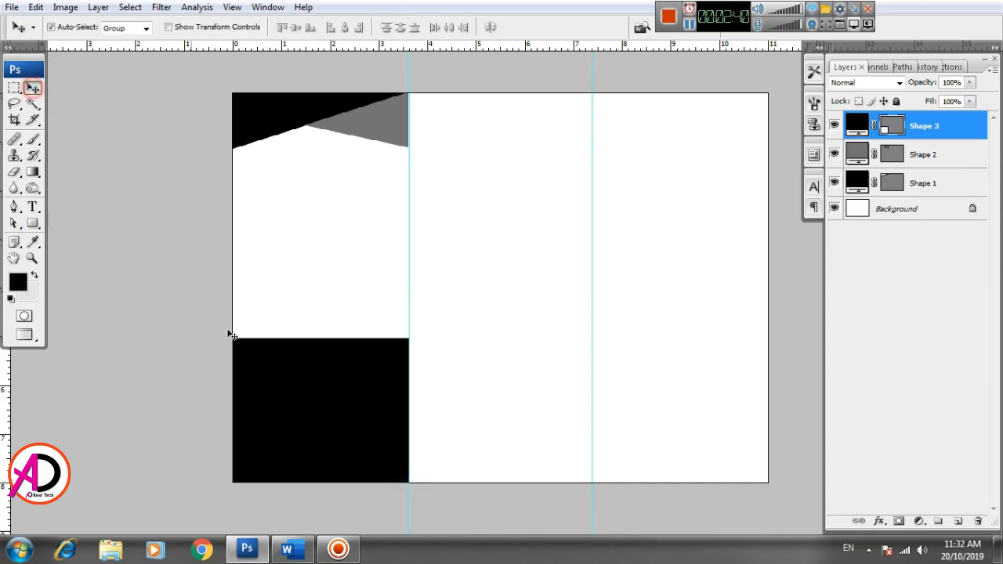
Step: Delete the upper-left anchor point of the bottom rectangle to make it a triangle
{"action": "left_click", "coordinate": [13, 223]}
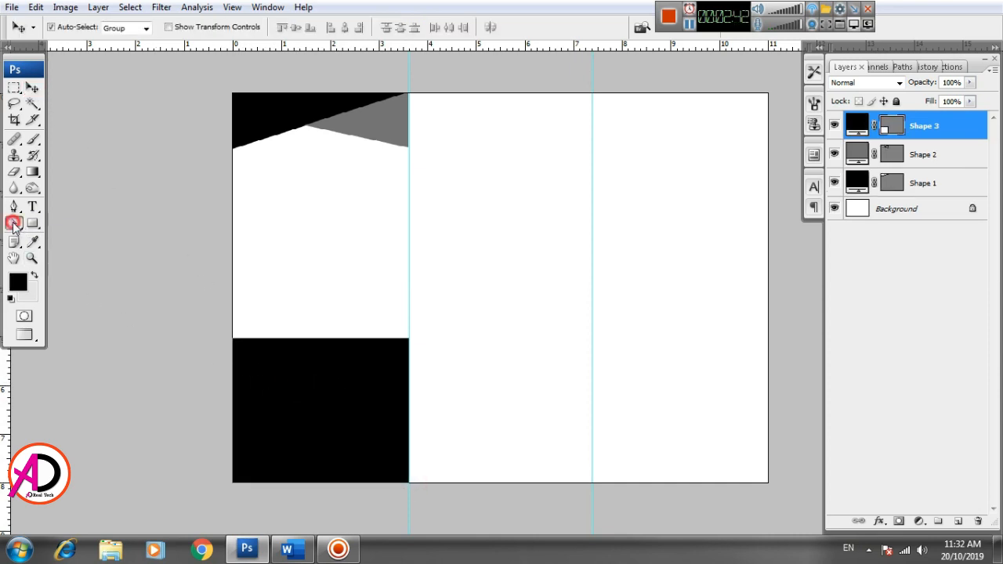
{"action": "right_click", "coordinate": [233, 343]}
{"action": "left_click", "coordinate": [272, 352]}
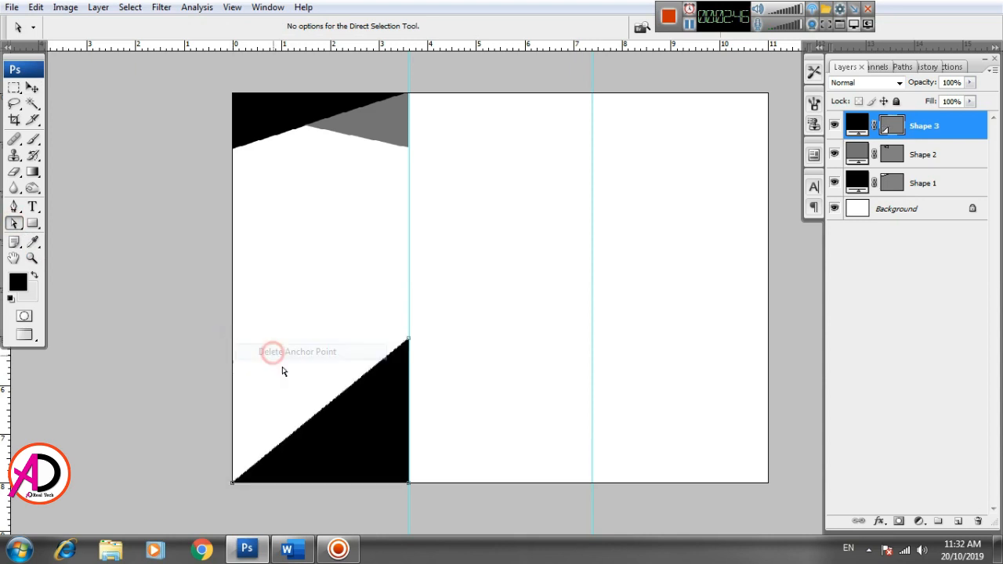
{"action": "left_click", "coordinate": [33, 88]}
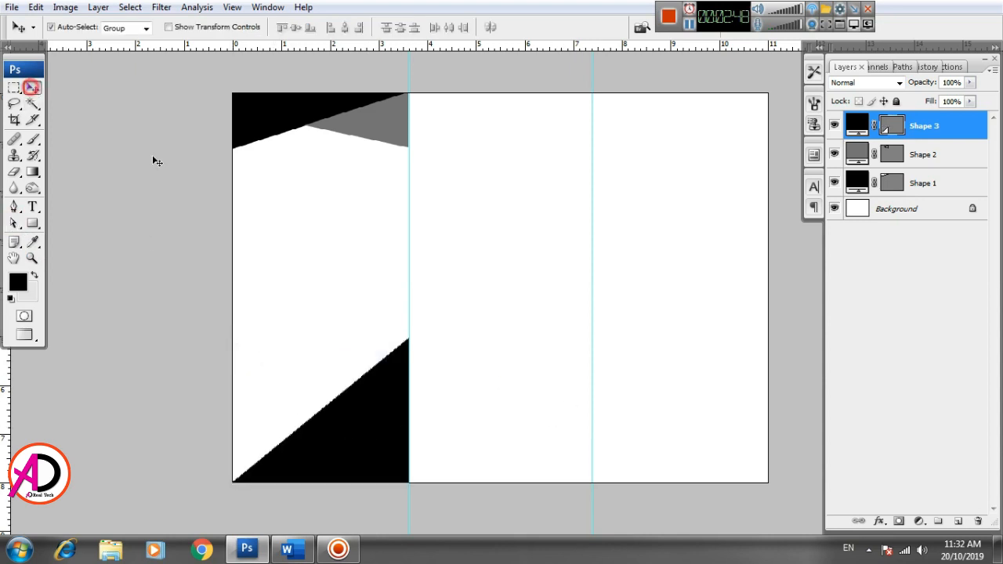
{"action": "left_click", "coordinate": [467, 320]}
Step: Draw a black rectangle between the two guides, from the page's top edge down about 4.4
{"action": "scroll", "coordinate": [461, 420], "scroll_direction": "up", "scroll_amount": 2}
{"action": "scroll", "coordinate": [461, 420], "scroll_direction": "down", "scroll_amount": 3}
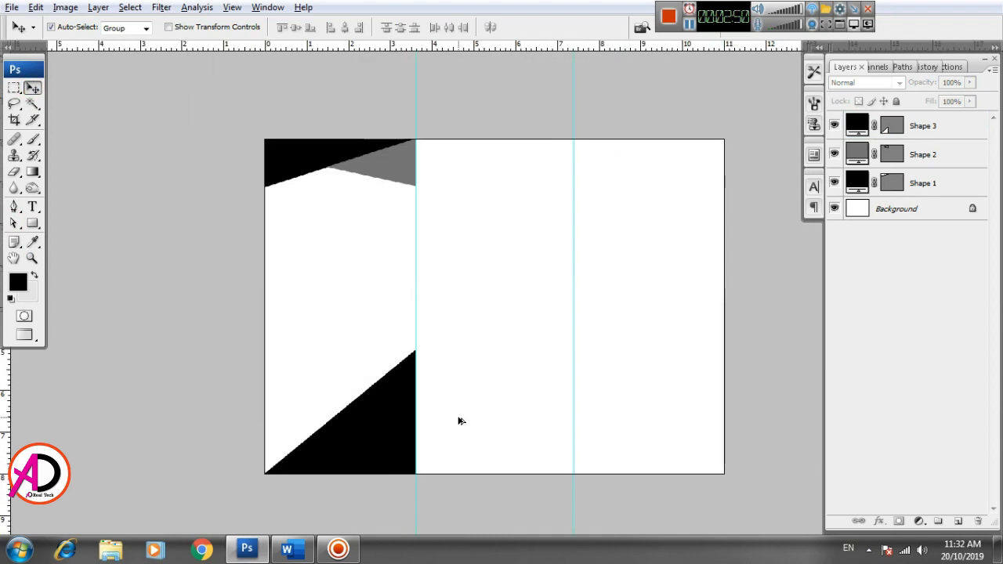
{"action": "left_click_drag", "start_coordinate": [479, 402], "coordinate": [418, 364]}
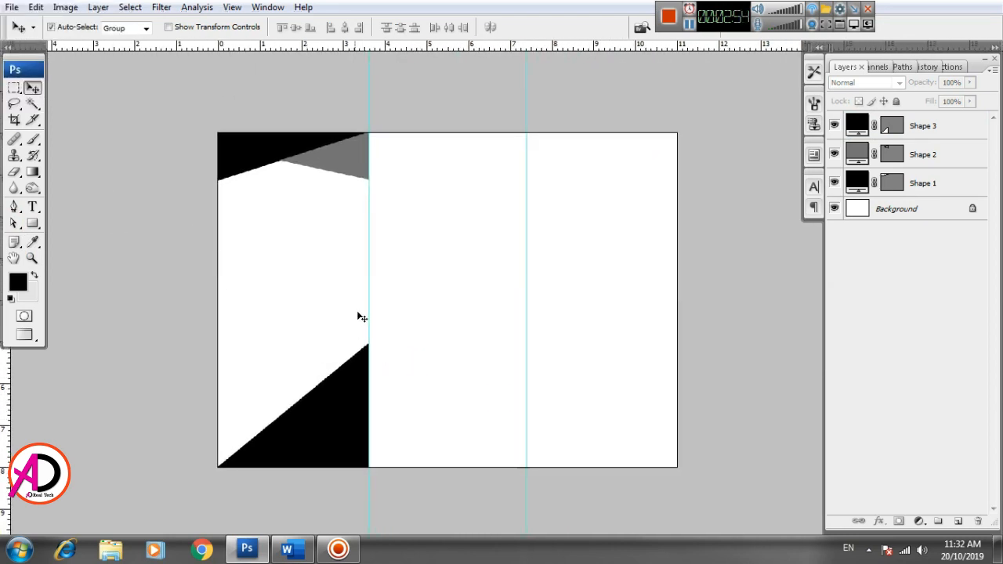
{"action": "scroll", "coordinate": [360, 317], "scroll_direction": "up", "scroll_amount": 1}
{"action": "left_click_drag", "start_coordinate": [465, 316], "coordinate": [416, 343]}
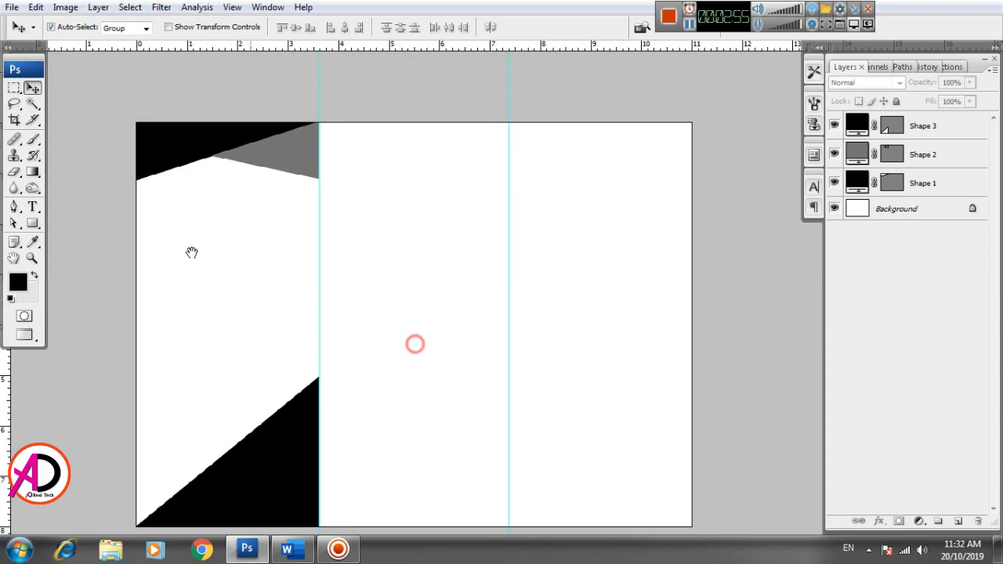
{"action": "left_click", "coordinate": [32, 224]}
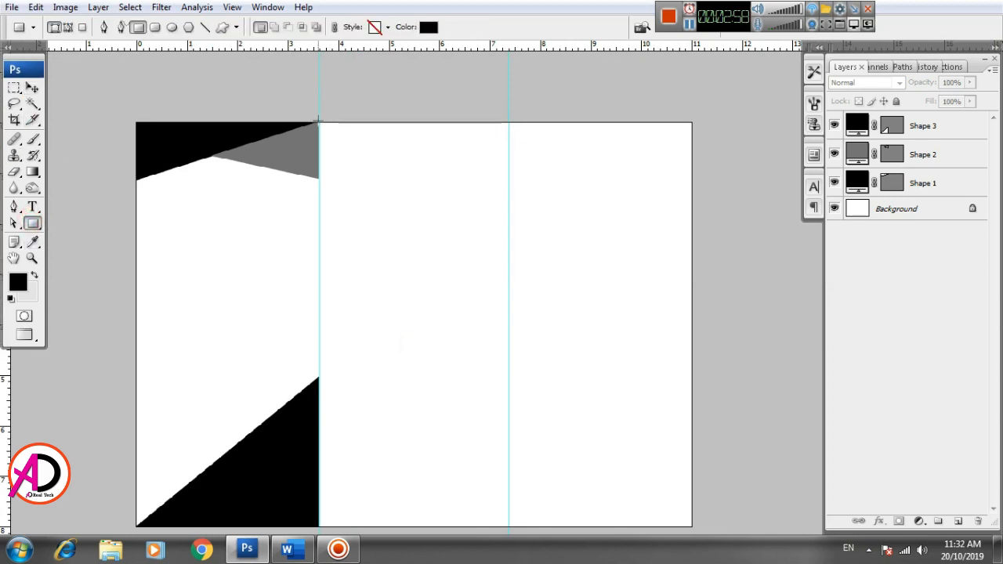
{"action": "left_click_drag", "start_coordinate": [318, 120], "coordinate": [513, 347]}
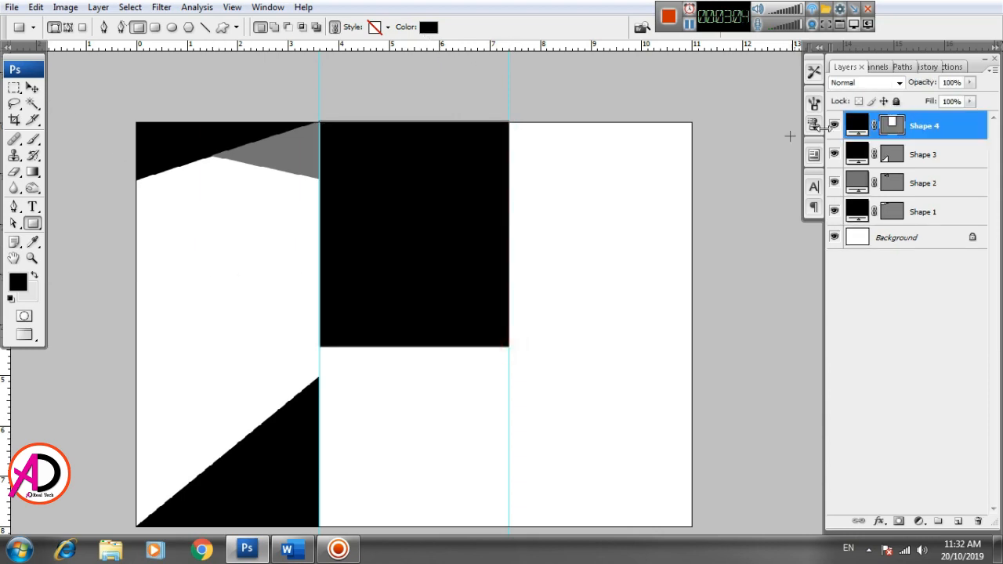
Step: Recolor the black rectangle between the two guides to yellow-orange #ffbb18
{"action": "double_click", "coordinate": [859, 128]}
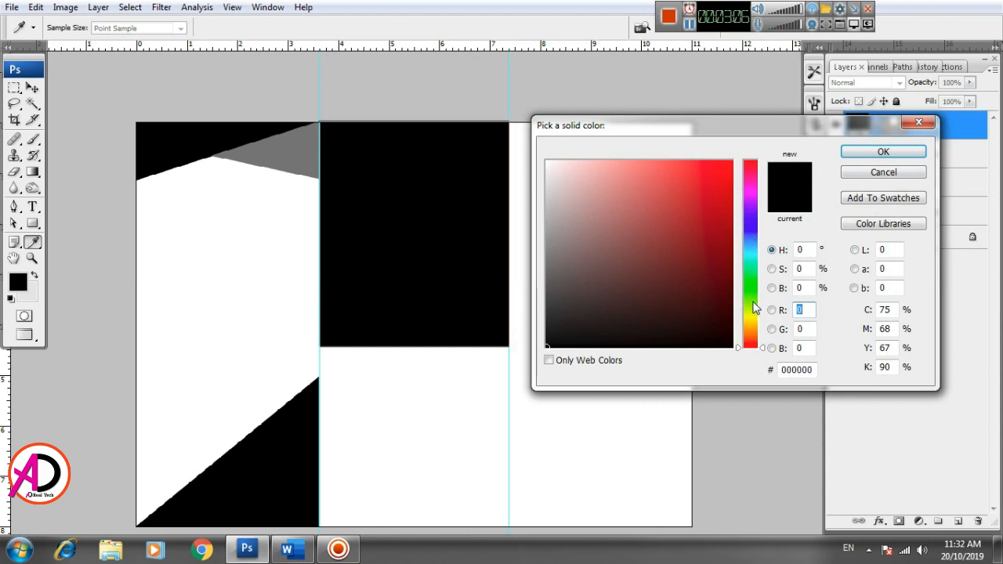
{"action": "left_click", "coordinate": [752, 326]}
{"action": "left_click_drag", "start_coordinate": [727, 166], "coordinate": [730, 152]}
{"action": "left_click", "coordinate": [714, 160]}
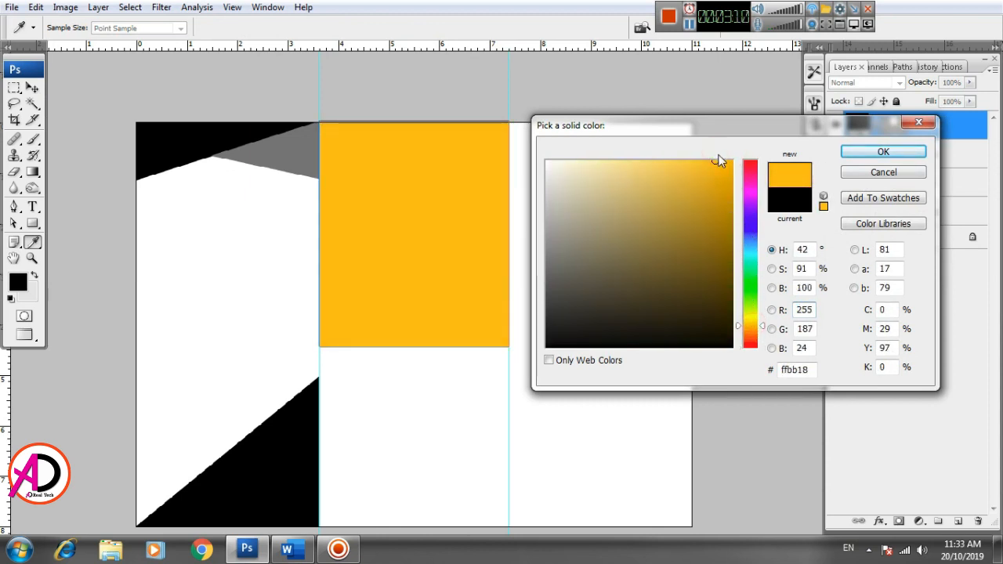
{"action": "left_click", "coordinate": [862, 153]}
Step: Set the middle-panel rectangle's fill color to a fully saturated yellow-orange, #ffb400
{"action": "left_click_drag", "start_coordinate": [569, 277], "coordinate": [552, 299]}
{"action": "double_click", "coordinate": [857, 123]}
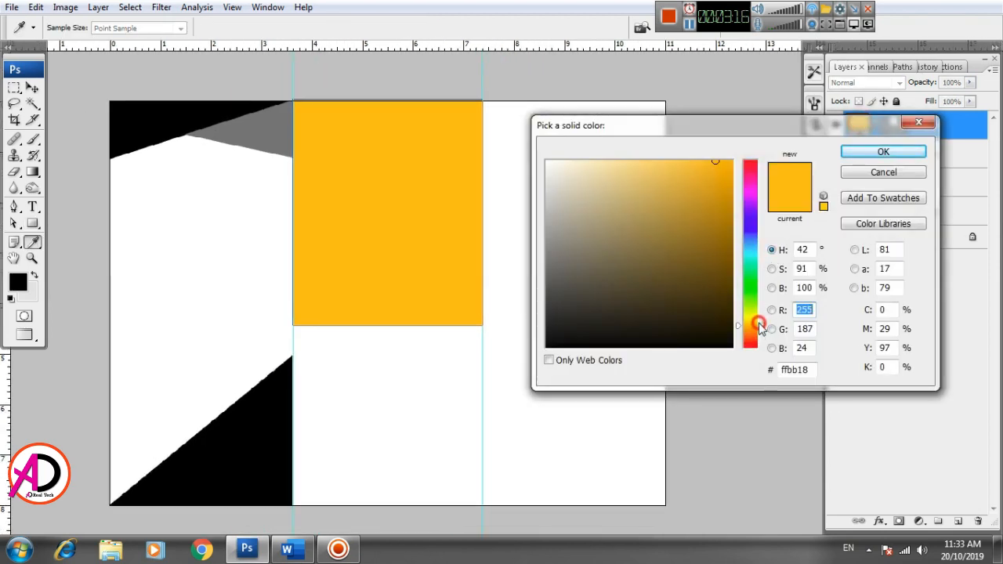
{"action": "left_click_drag", "start_coordinate": [759, 327], "coordinate": [760, 328]}
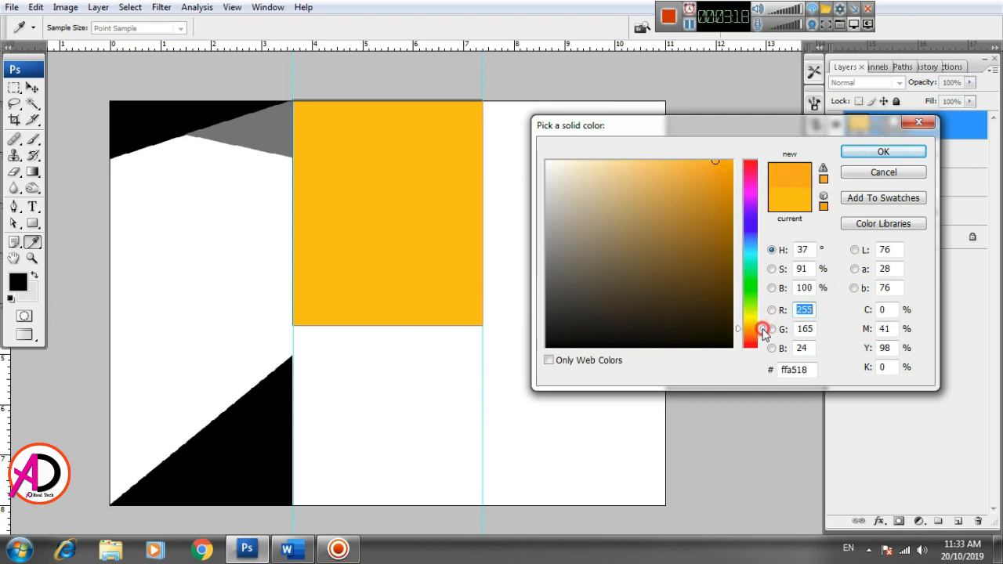
{"action": "left_click_drag", "start_coordinate": [719, 166], "coordinate": [743, 152]}
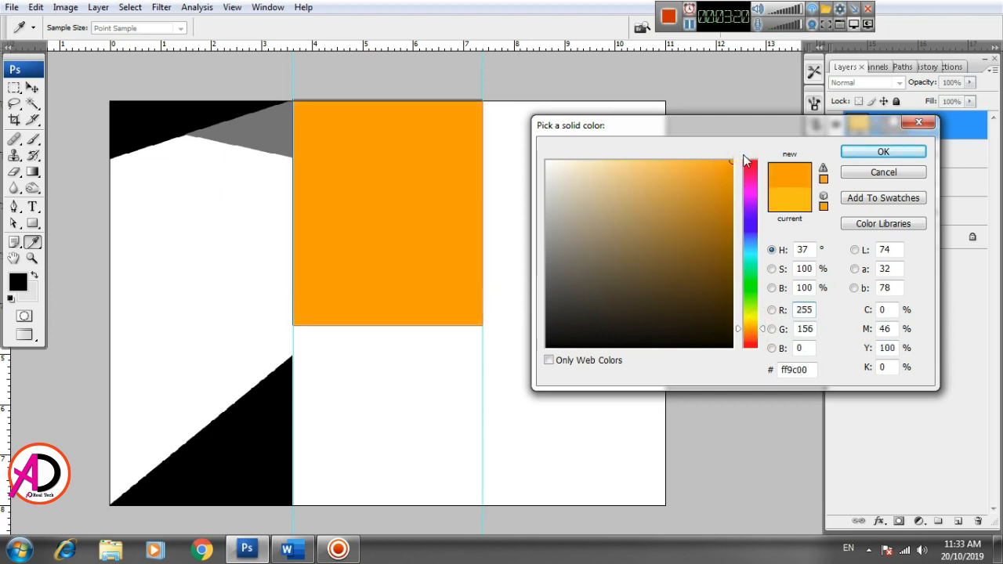
{"action": "left_click_drag", "start_coordinate": [762, 333], "coordinate": [761, 330]}
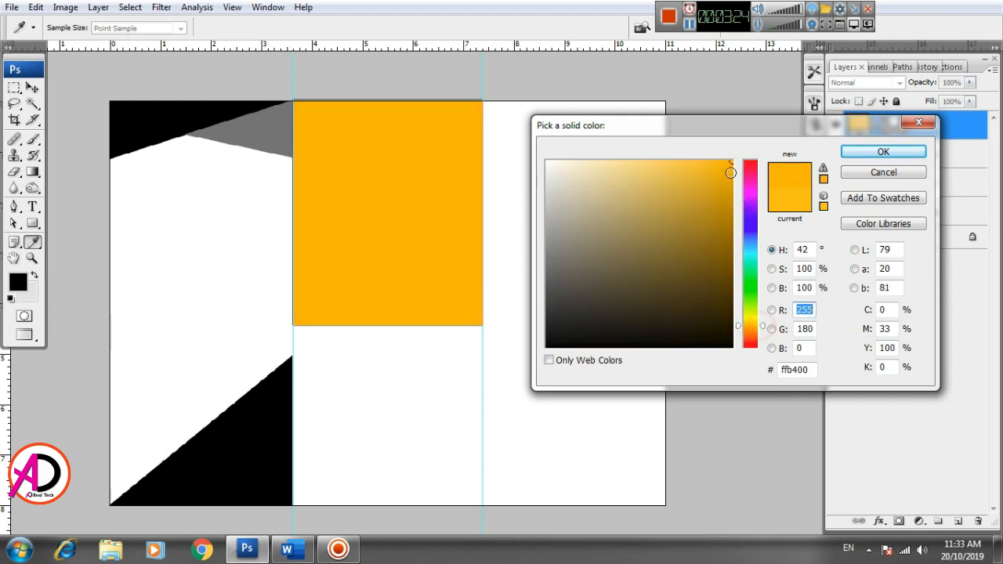
{"action": "left_click", "coordinate": [882, 151]}
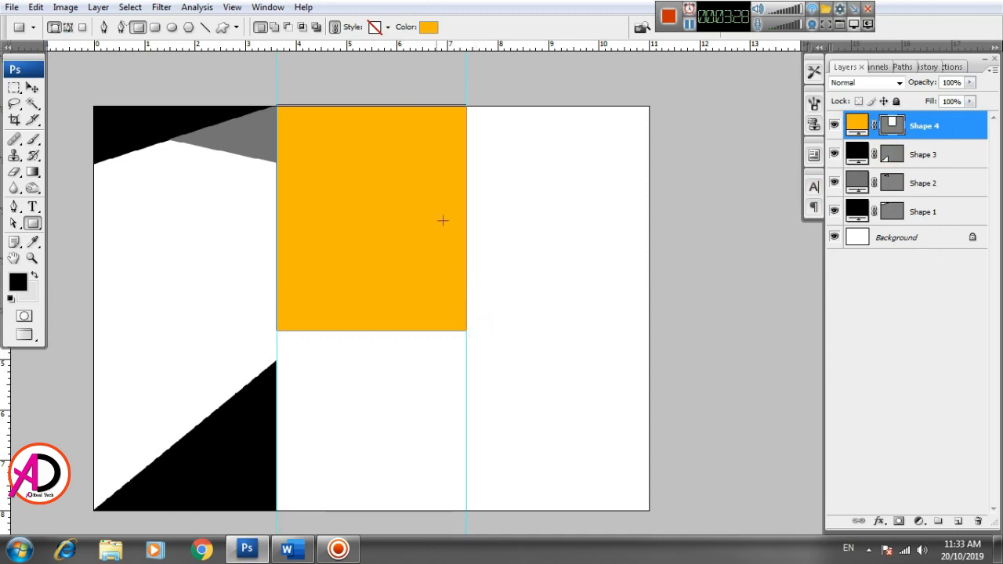
Step: Draw a Pen triangle from the bottom black triangle's peak on the first guide to about 6.1 across inside the orange rectangle and back to the guide
{"action": "left_click", "coordinate": [14, 207]}
{"action": "scroll", "coordinate": [352, 333], "scroll_direction": "up", "scroll_amount": 1}
{"action": "scroll", "coordinate": [396, 306], "scroll_direction": "up", "scroll_amount": 1}
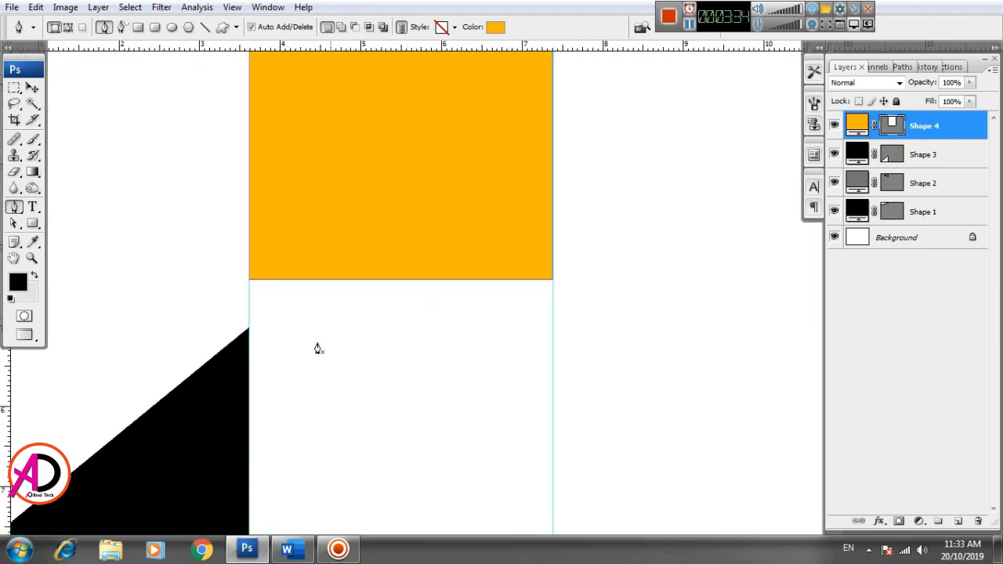
{"action": "left_click", "coordinate": [249, 331]}
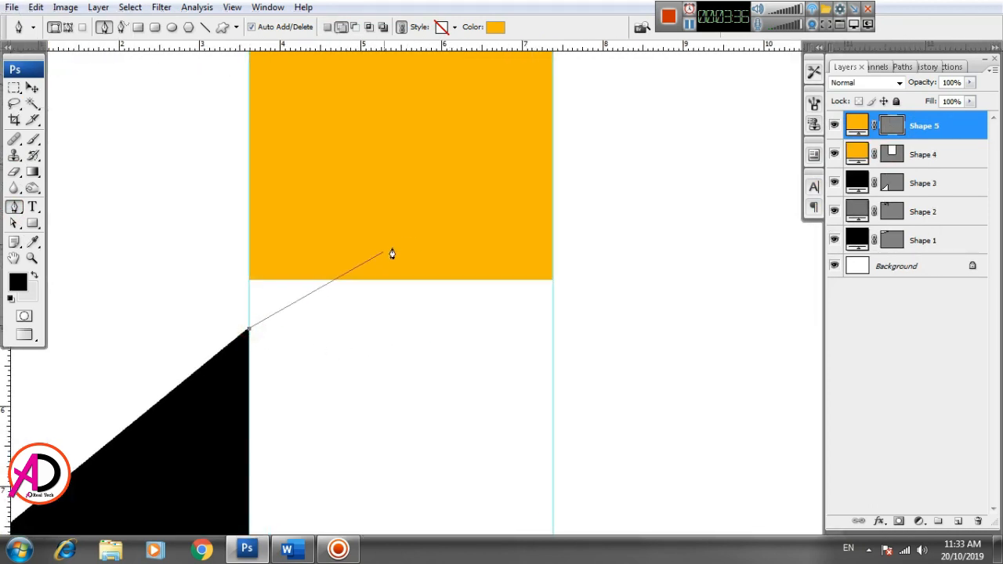
{"action": "left_click", "coordinate": [455, 226]}
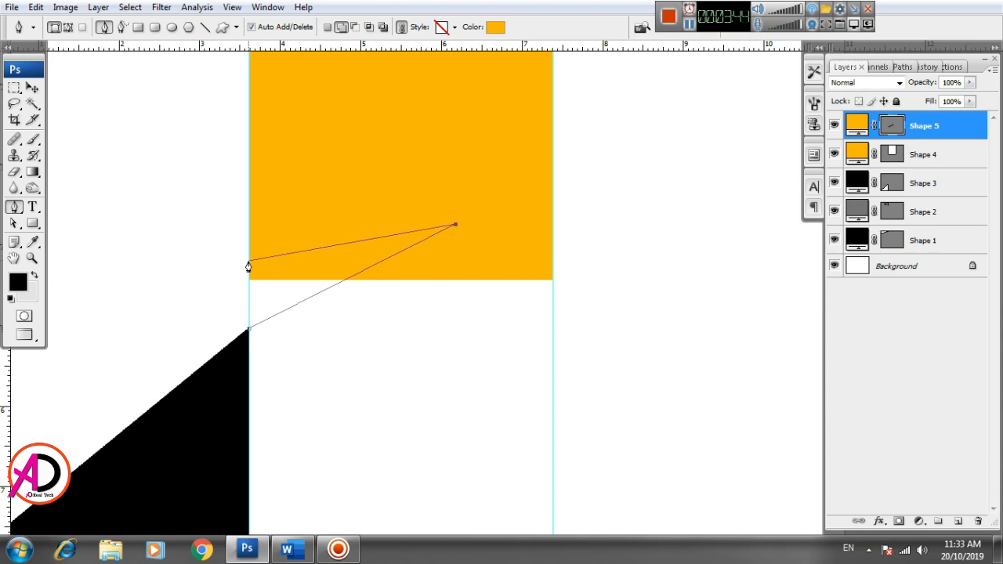
{"action": "left_click", "coordinate": [249, 262]}
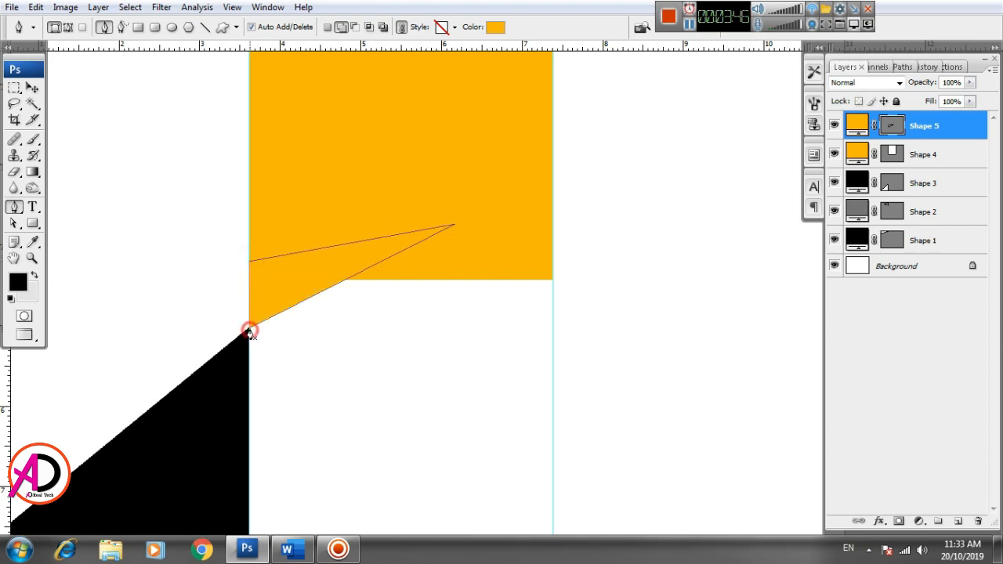
{"action": "left_click", "coordinate": [249, 331]}
{"action": "left_click", "coordinate": [32, 88]}
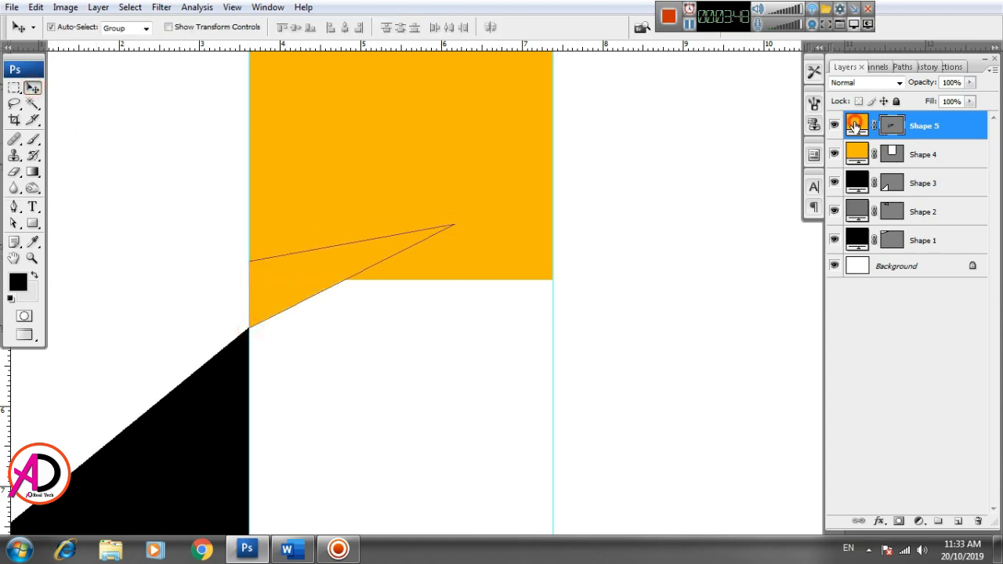
Step: Recolor the new Shape 5 triangle to dark gray #5f5f5f
{"action": "double_click", "coordinate": [855, 126]}
{"action": "left_click", "coordinate": [546, 346]}
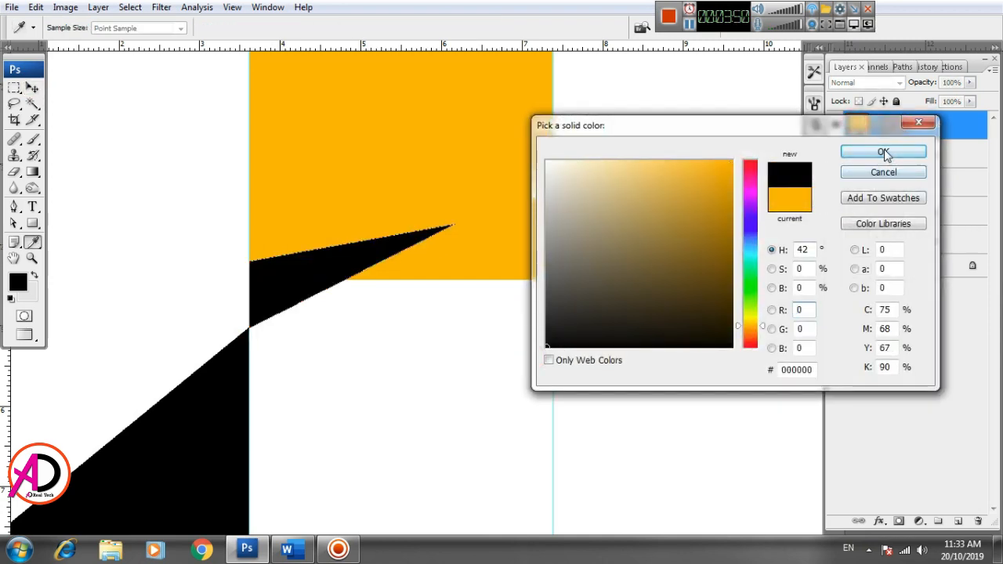
{"action": "left_click", "coordinate": [547, 279]}
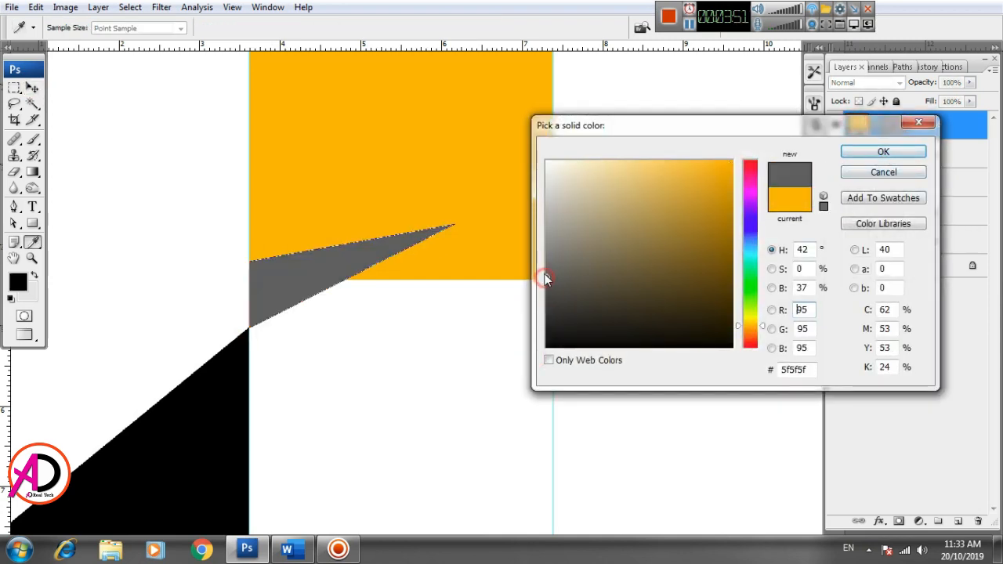
{"action": "left_click", "coordinate": [882, 152]}
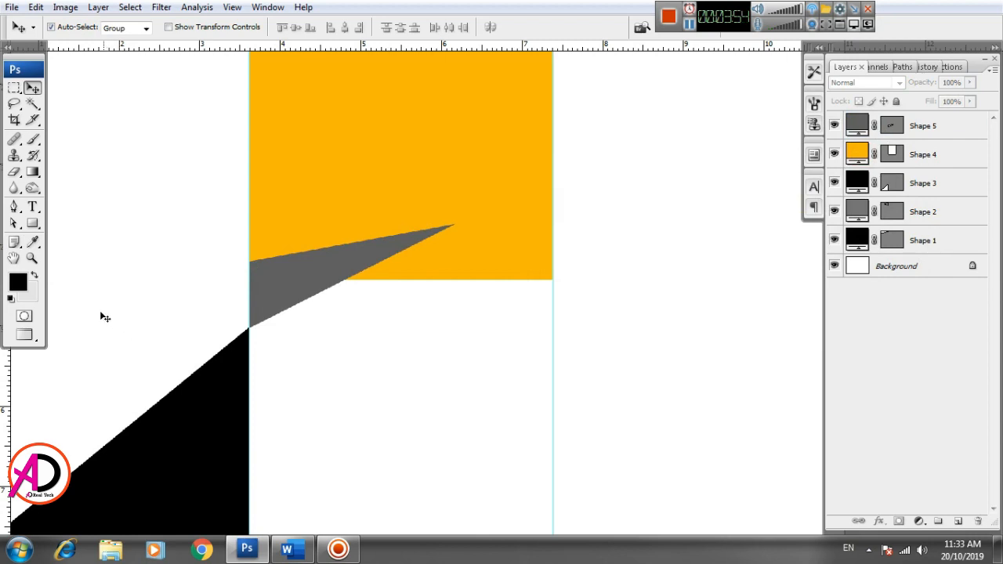
Step: Draw a black Pen triangle from the dark gray triangle's tip to its lower edge at the orange rectangle's base and out to about 9.4 across
{"action": "left_click_drag", "start_coordinate": [472, 415], "coordinate": [416, 414]}
{"action": "scroll", "coordinate": [425, 405], "scroll_direction": "down", "scroll_amount": 5}
{"action": "left_click_drag", "start_coordinate": [483, 411], "coordinate": [473, 405]}
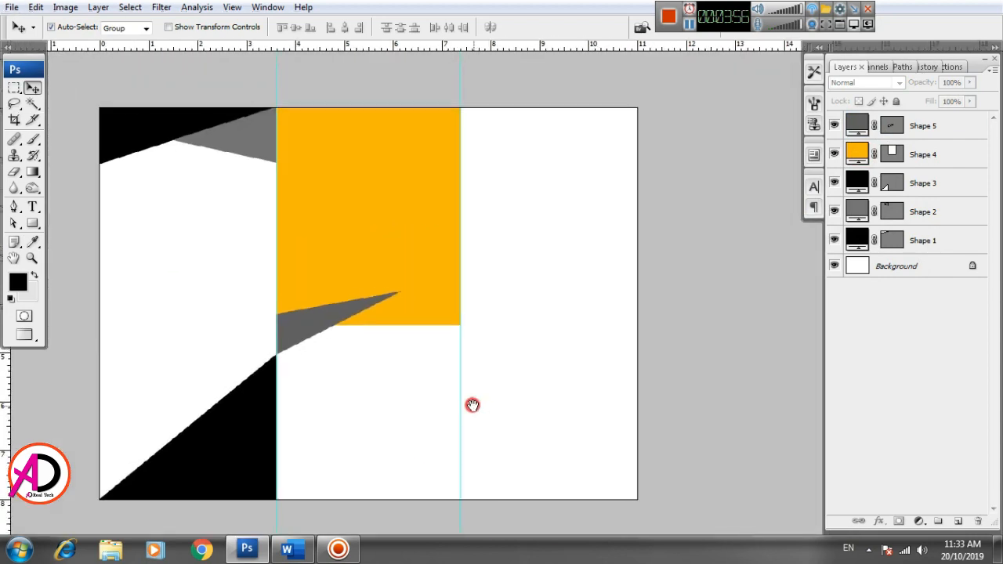
{"action": "left_click", "coordinate": [14, 206]}
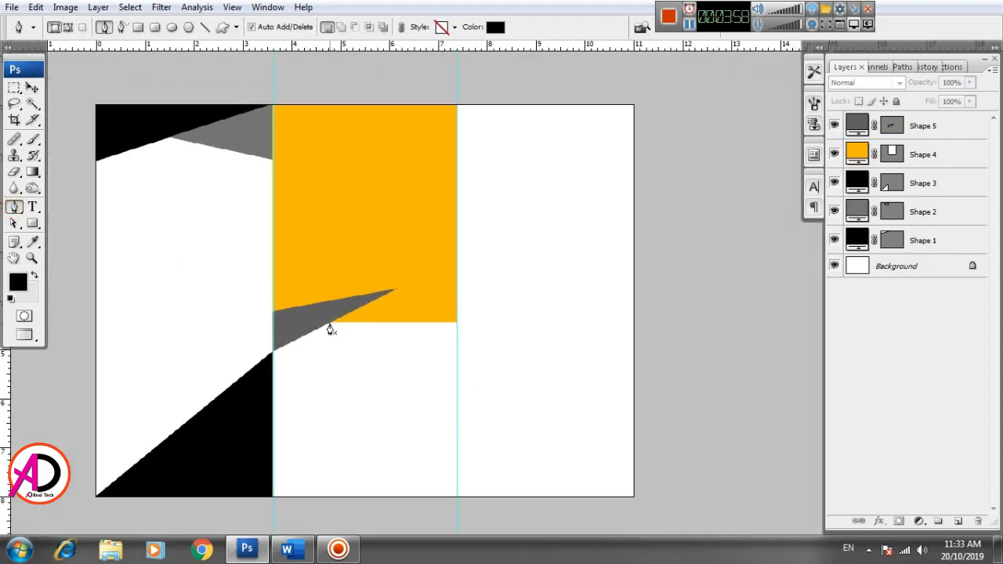
{"action": "left_click", "coordinate": [394, 292]}
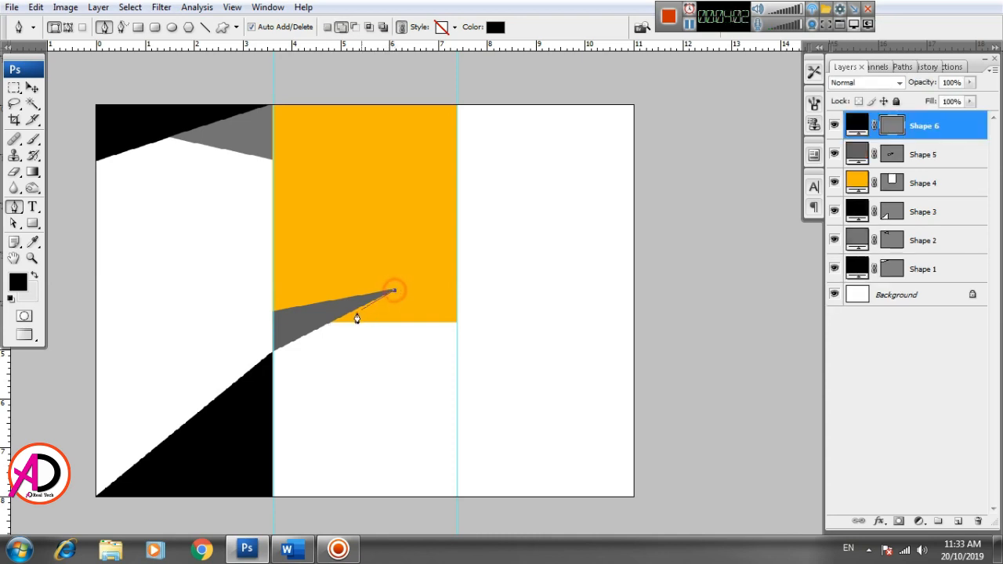
{"action": "left_click", "coordinate": [329, 325]}
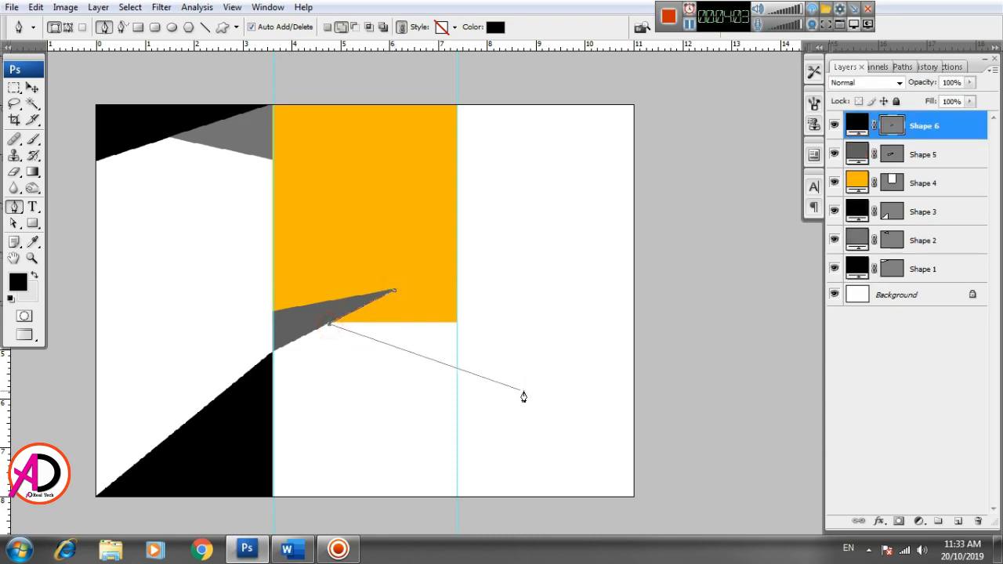
{"action": "left_click", "coordinate": [556, 366]}
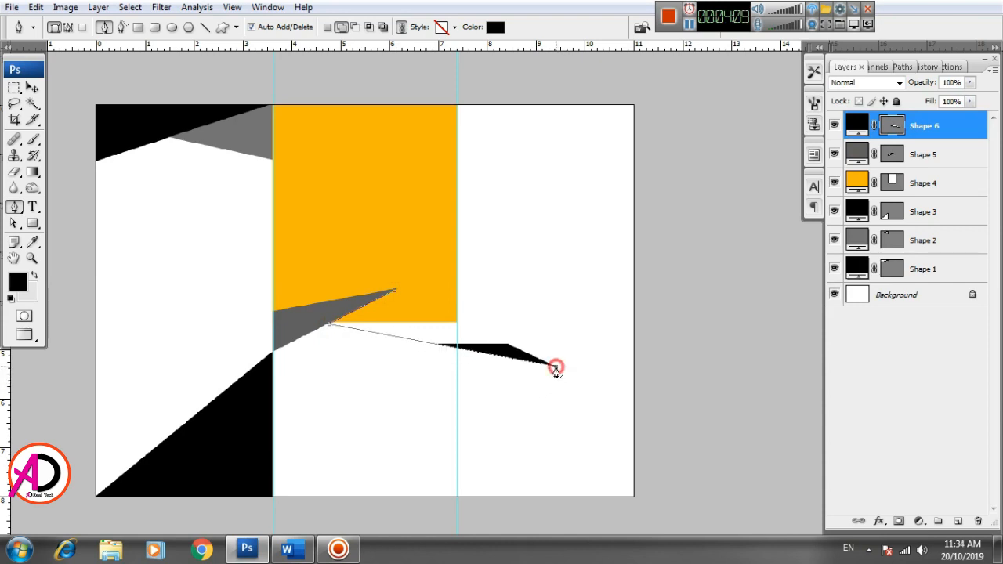
{"action": "left_click", "coordinate": [394, 292]}
{"action": "left_click", "coordinate": [33, 88]}
{"action": "left_click", "coordinate": [397, 474]}
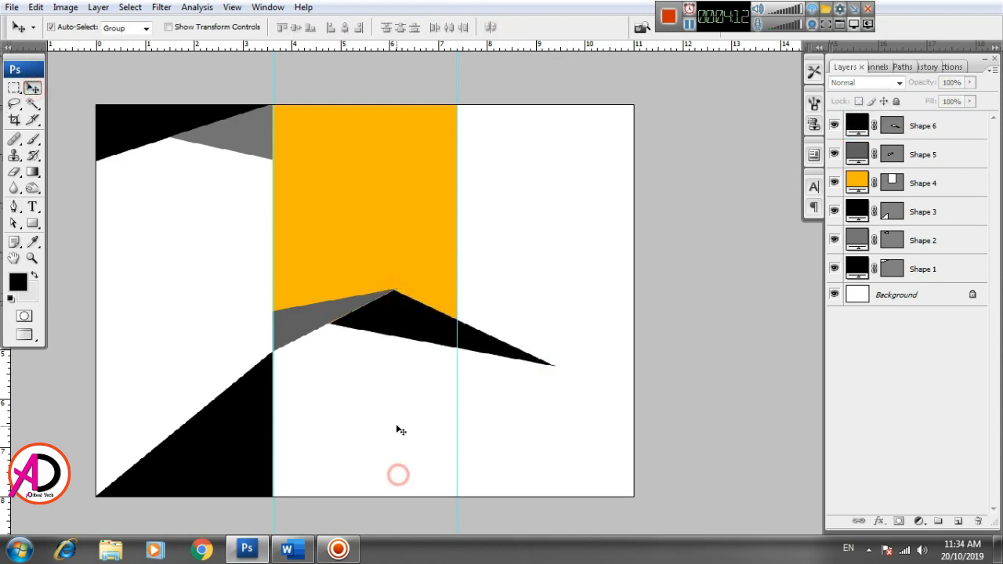
Step: Nudge the Shape 6 black triangle so its edge meets the dark gray triangle's edge without an orange gap
{"action": "scroll", "coordinate": [438, 437], "scroll_direction": "up", "scroll_amount": 6}
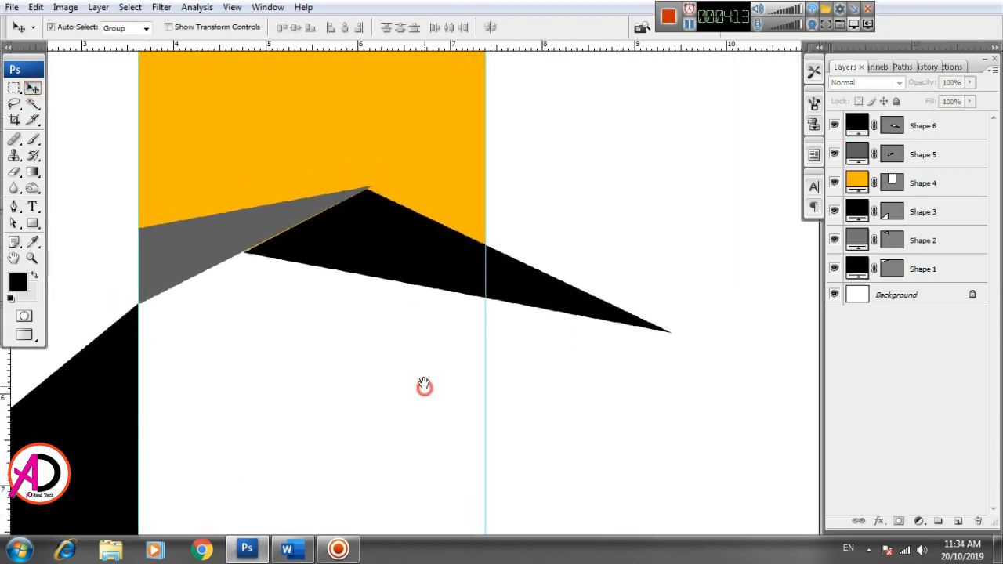
{"action": "left_click", "coordinate": [410, 264]}
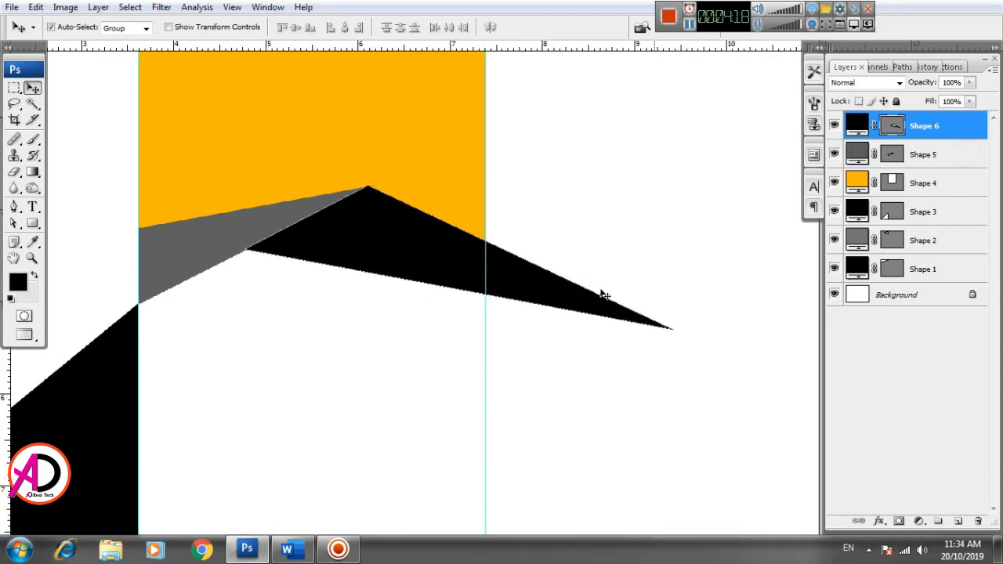
{"action": "left_click", "coordinate": [572, 376]}
Step: Draw a rectangle about 3.8 high in the sampled orange #ffb400 across the bottom of the third panel, from the second guide to the page edge
{"action": "scroll", "coordinate": [575, 385], "scroll_direction": "down", "scroll_amount": 2}
{"action": "scroll", "coordinate": [575, 385], "scroll_direction": "down", "scroll_amount": 2}
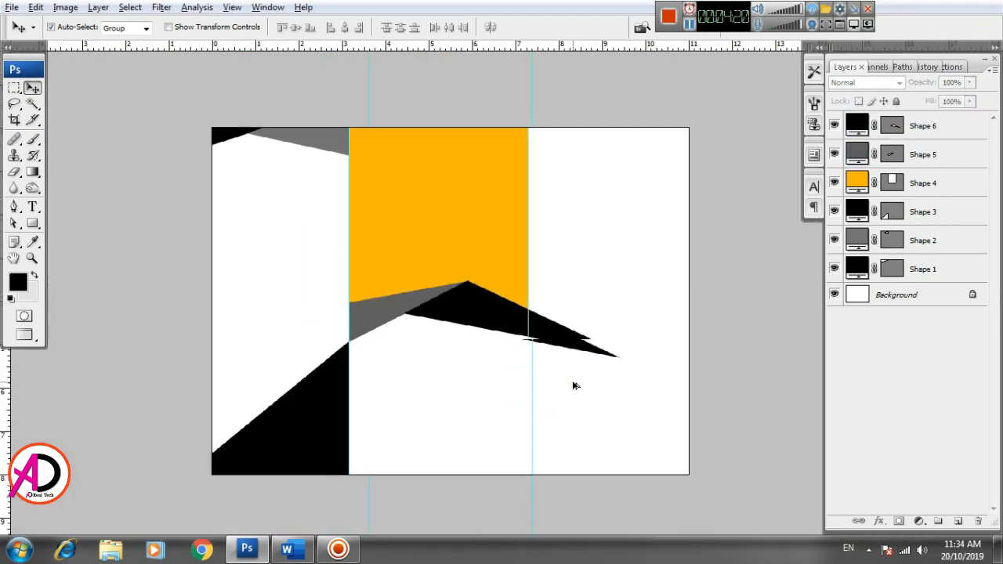
{"action": "scroll", "coordinate": [575, 385], "scroll_direction": "up", "scroll_amount": 2}
{"action": "mouse_move", "coordinate": [633, 396]}
{"action": "left_mouse_down"}
{"action": "mouse_move", "coordinate": [595, 392]}
{"action": "mouse_move", "coordinate": [622, 407]}
{"action": "left_mouse_up"}
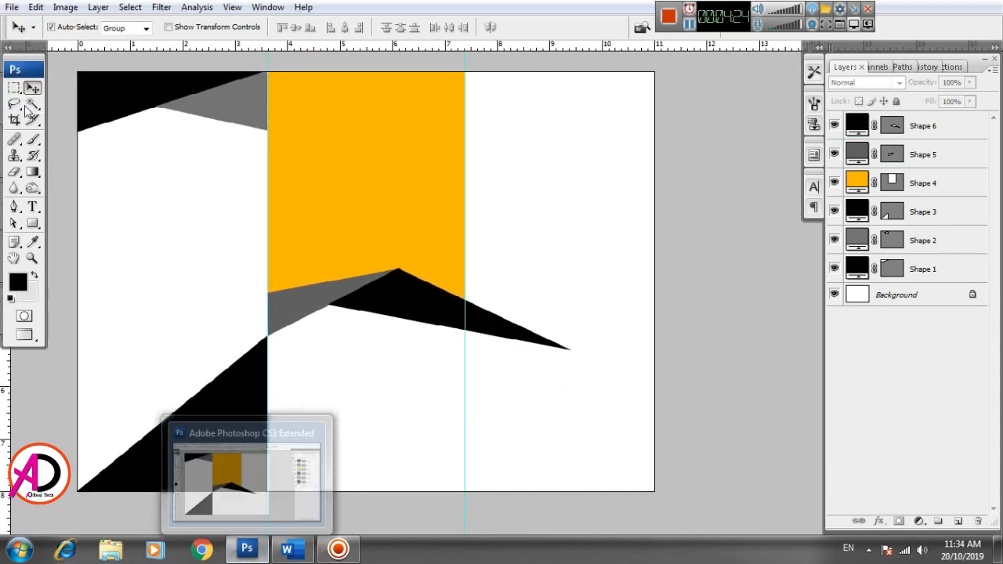
{"action": "left_click", "coordinate": [32, 224]}
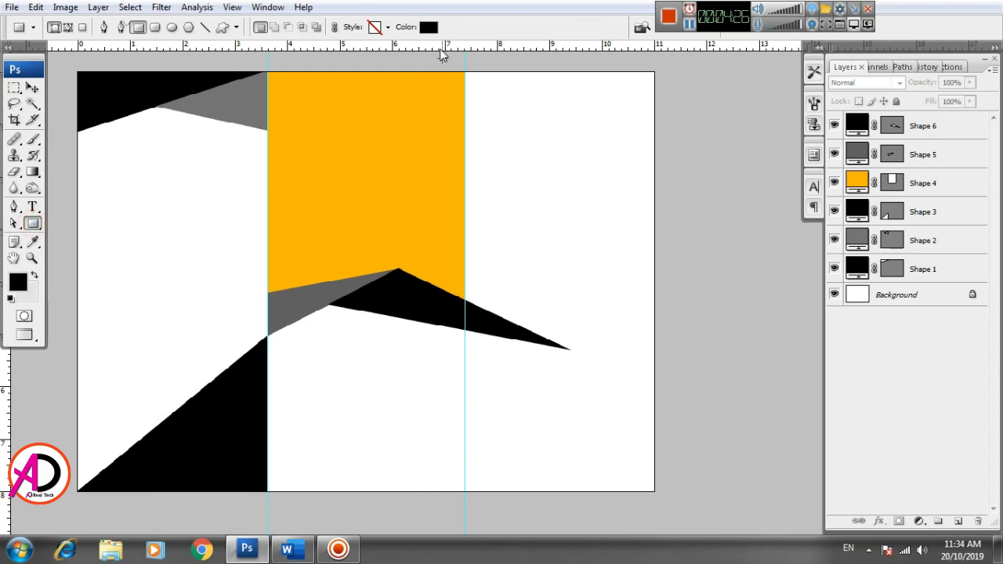
{"action": "left_click", "coordinate": [429, 27]}
{"action": "left_click", "coordinate": [355, 123]}
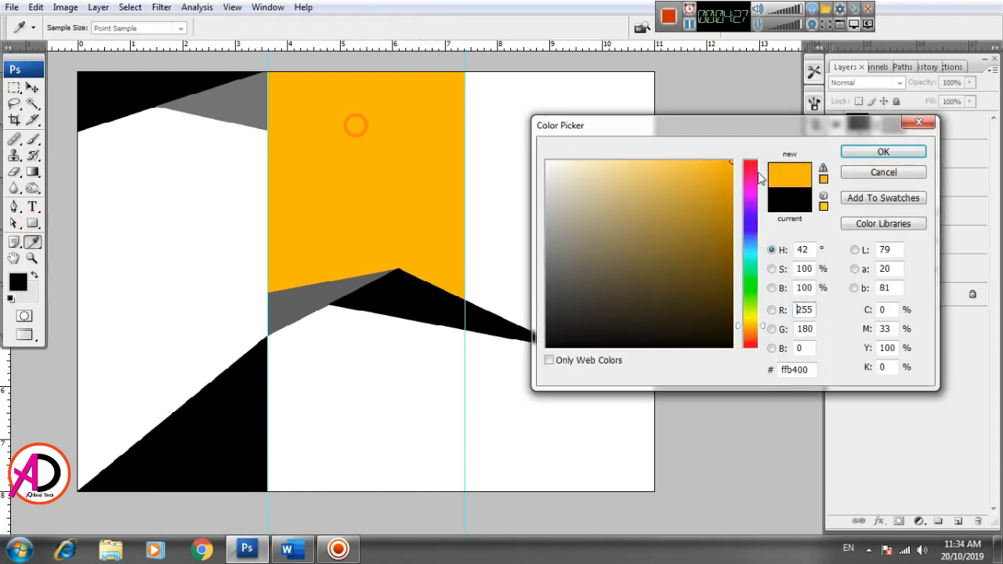
{"action": "left_click", "coordinate": [885, 150]}
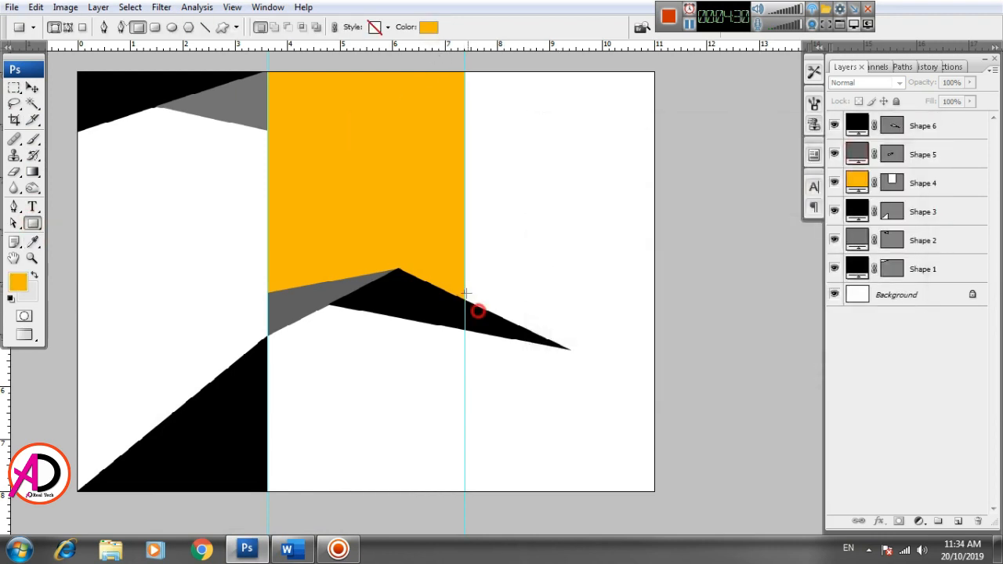
{"action": "left_click_drag", "start_coordinate": [466, 292], "coordinate": [653, 492]}
Step: Move the Shape 7 layer below Shape 5 so the orange rectangle sits behind the black and dark gray triangles
{"action": "left_click", "coordinate": [31, 89]}
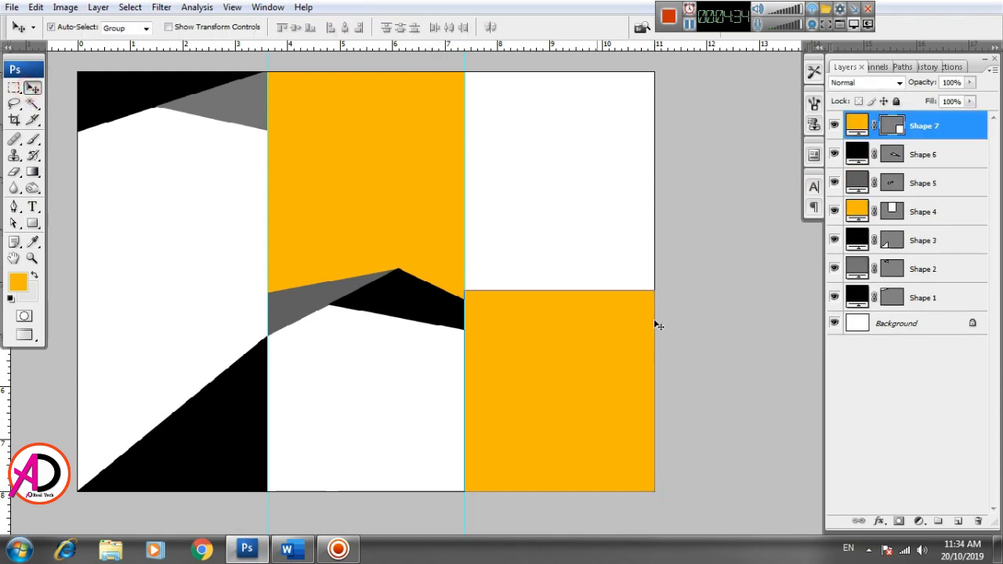
{"action": "left_click", "coordinate": [727, 331]}
{"action": "left_click_drag", "start_coordinate": [944, 183], "coordinate": [948, 192]}
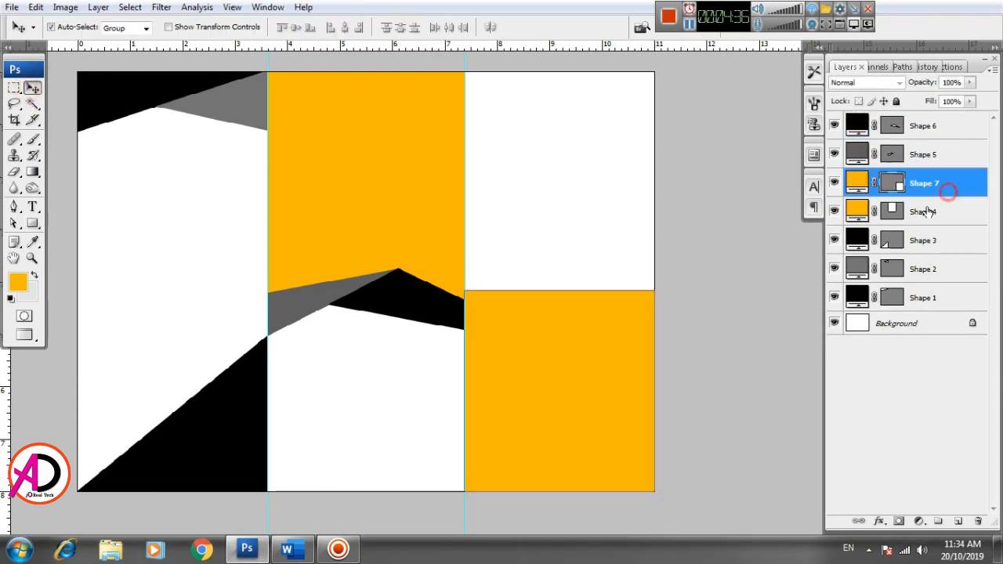
Step: Draw a four-sided Pen shape from the black triangle's upper edge to its tip, across to the page edge and up to the orange rectangle's corner
{"action": "scroll", "coordinate": [638, 378], "scroll_direction": "up", "scroll_amount": 1}
{"action": "left_click_drag", "start_coordinate": [693, 396], "coordinate": [622, 374]}
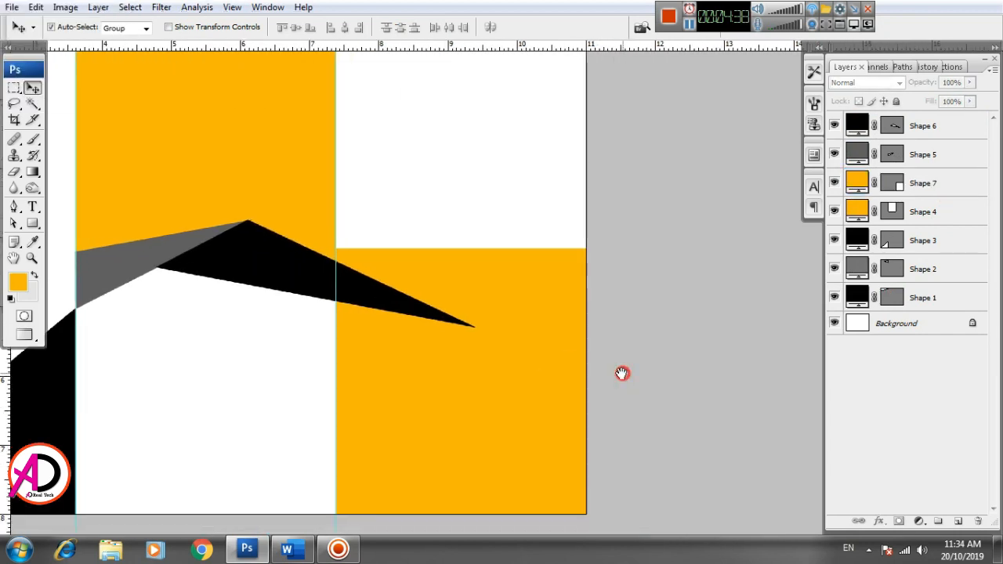
{"action": "scroll", "coordinate": [540, 360], "scroll_direction": "up", "scroll_amount": 1}
{"action": "left_click_drag", "start_coordinate": [540, 356], "coordinate": [502, 345]}
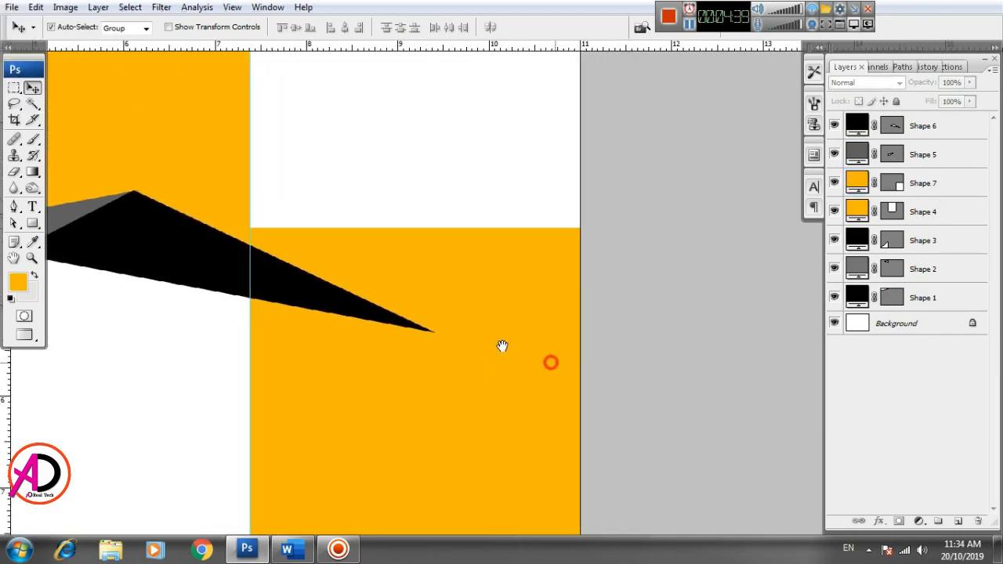
{"action": "left_click", "coordinate": [13, 207]}
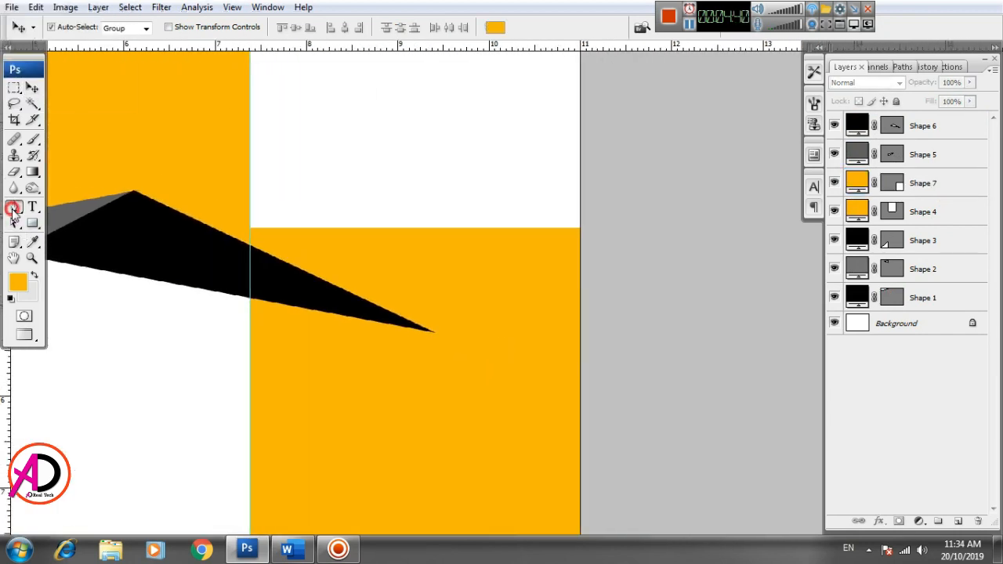
{"action": "left_click", "coordinate": [321, 281]}
{"action": "left_click", "coordinate": [427, 332]}
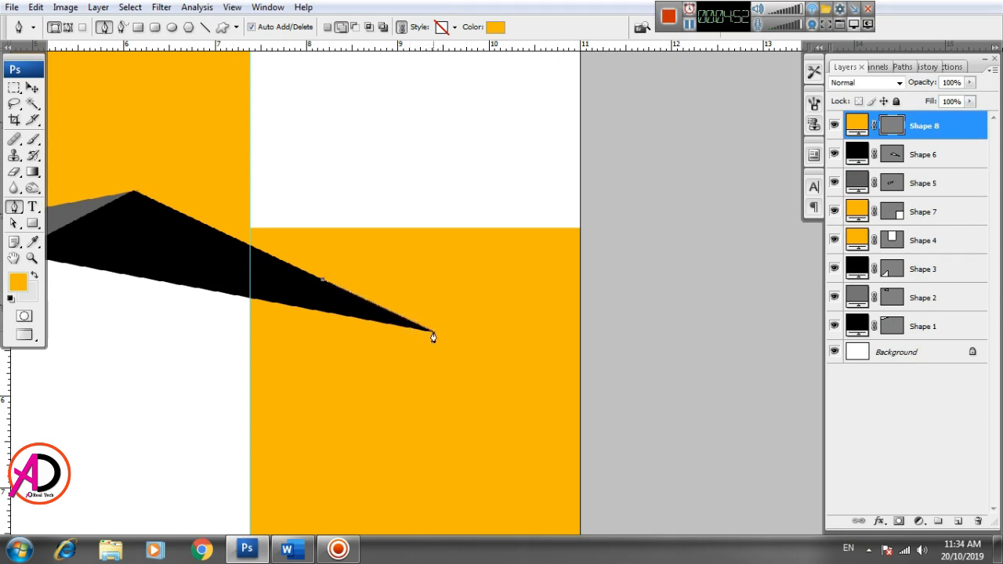
{"action": "left_click", "coordinate": [581, 314]}
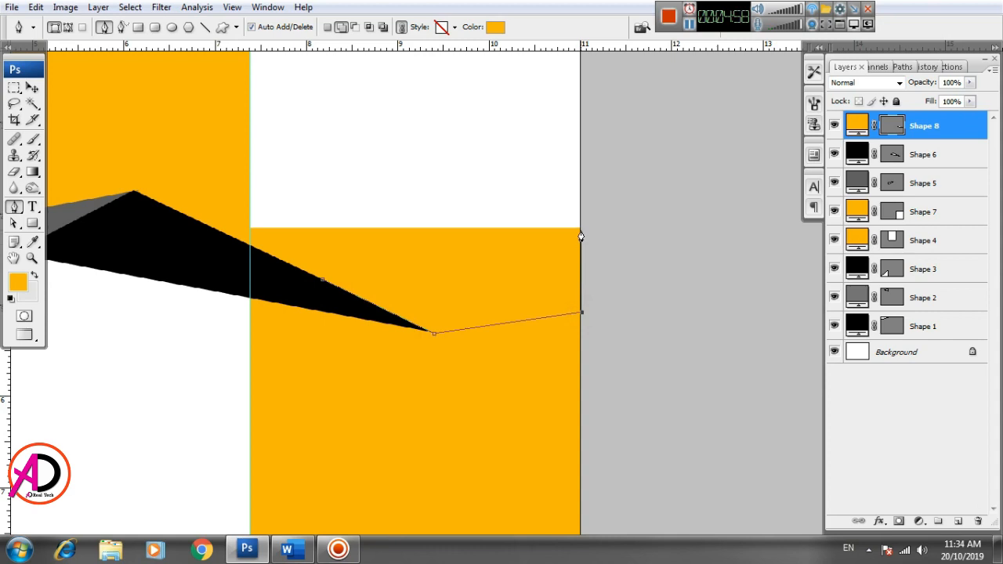
{"action": "left_click", "coordinate": [580, 229]}
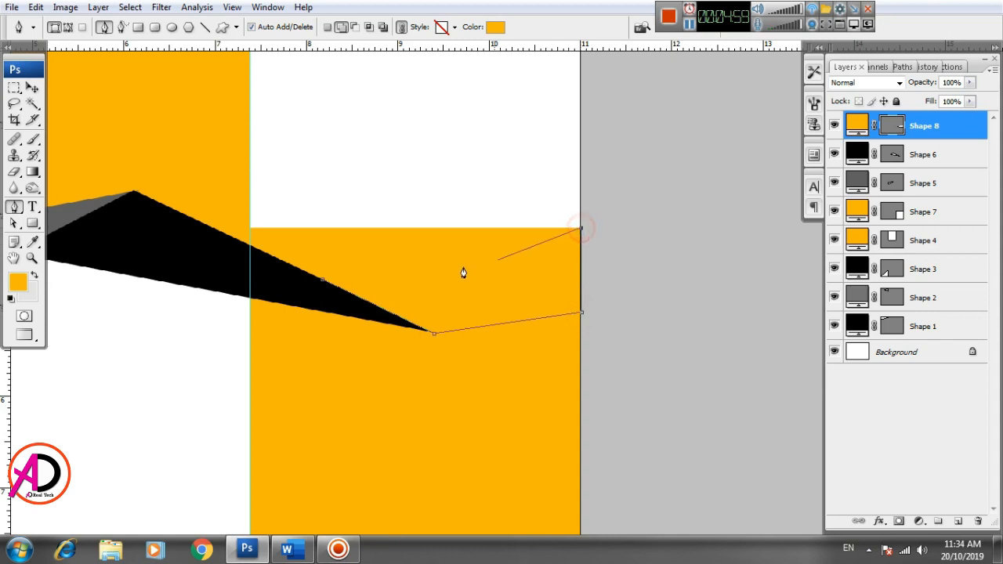
{"action": "left_click", "coordinate": [324, 281]}
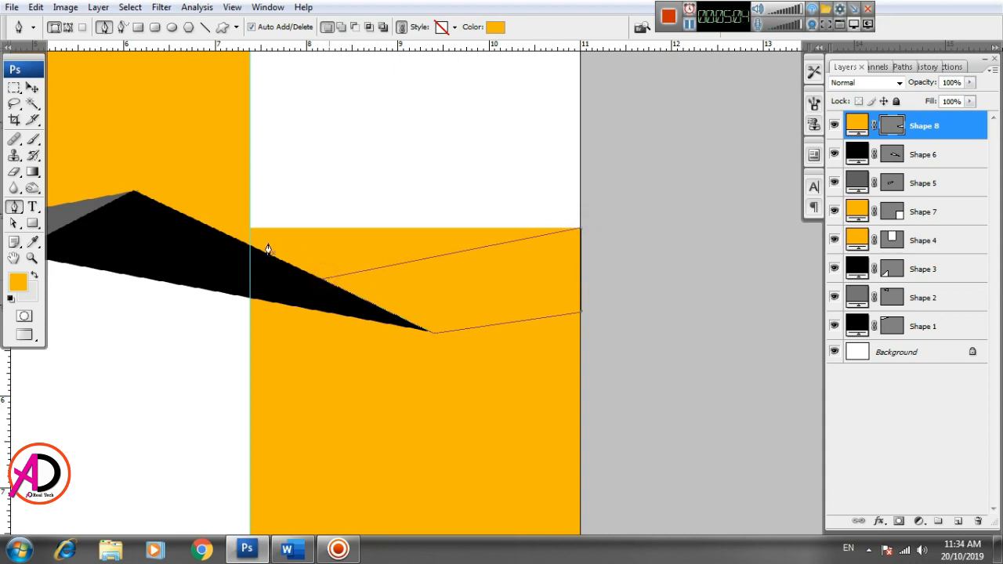
Step: Recolor the Shape 8 fill with the dark gray sampled from the Shape 5 triangle
{"action": "left_click", "coordinate": [32, 88]}
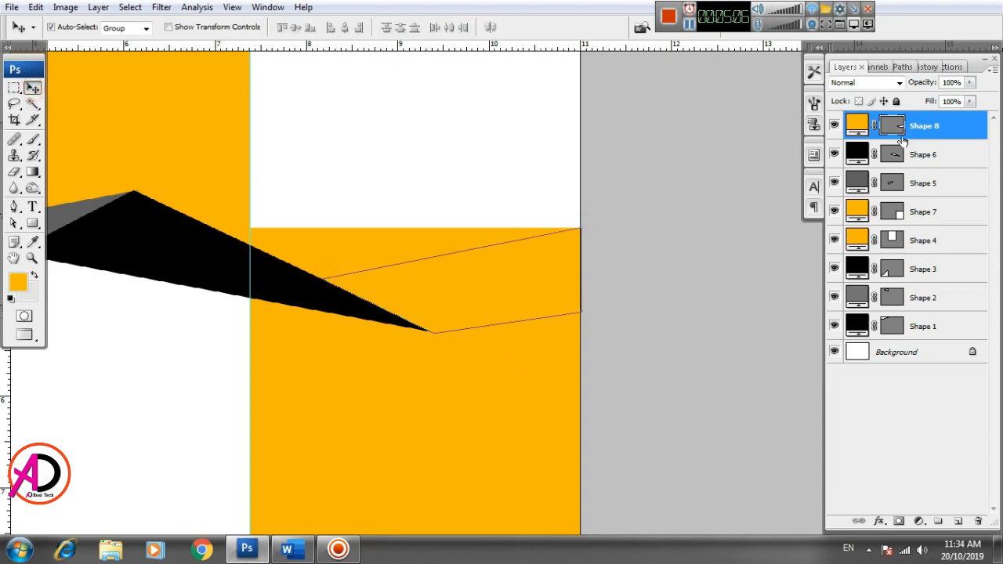
{"action": "double_click", "coordinate": [857, 128]}
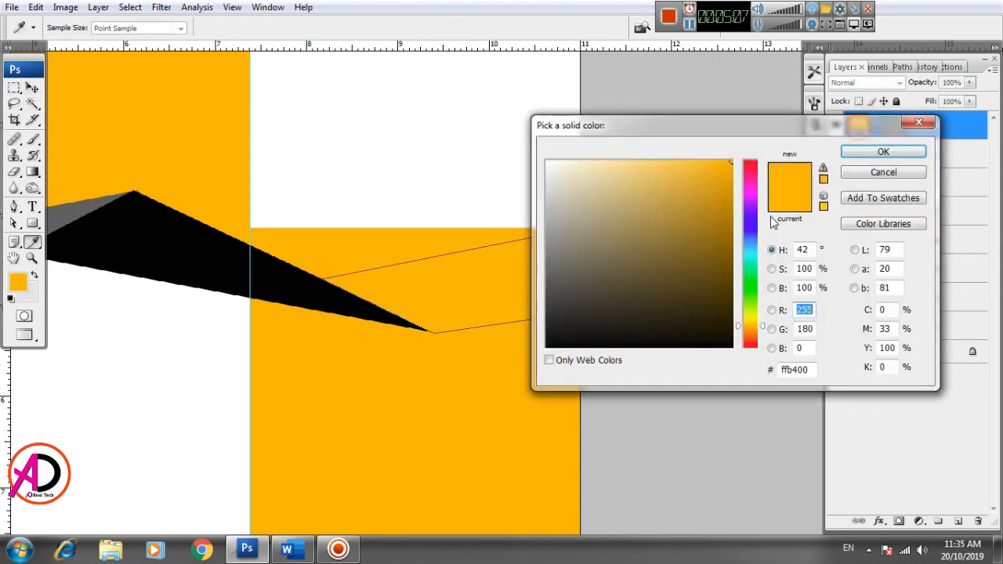
{"action": "left_click", "coordinate": [92, 199]}
{"action": "left_click", "coordinate": [883, 151]}
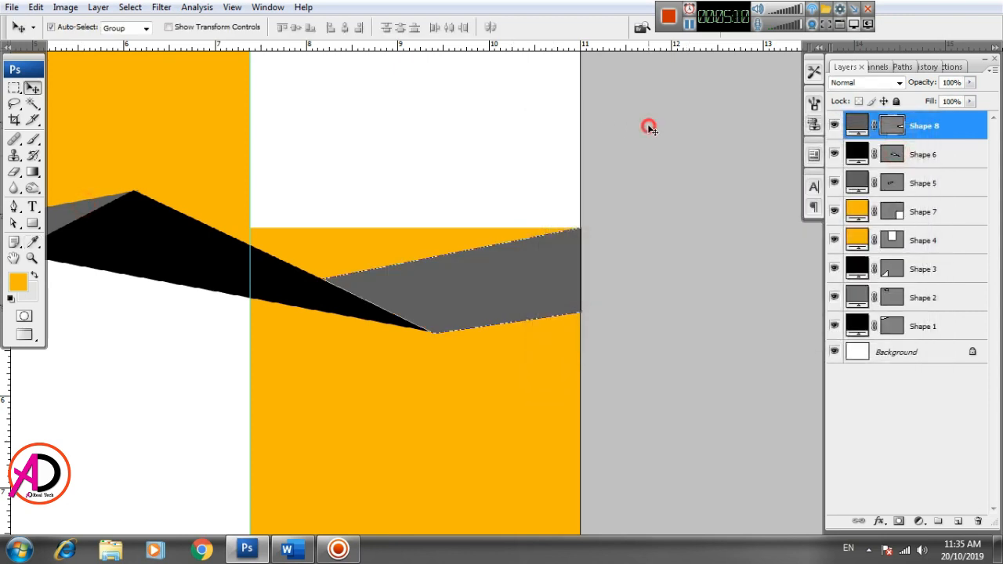
{"action": "left_click", "coordinate": [649, 128]}
Step: Nudge the Shape 8 gray band up and left so it meets the black triangle's edge without an orange gap
{"action": "key", "text": "ctrl+plus"}
{"action": "left_click", "coordinate": [533, 305]}
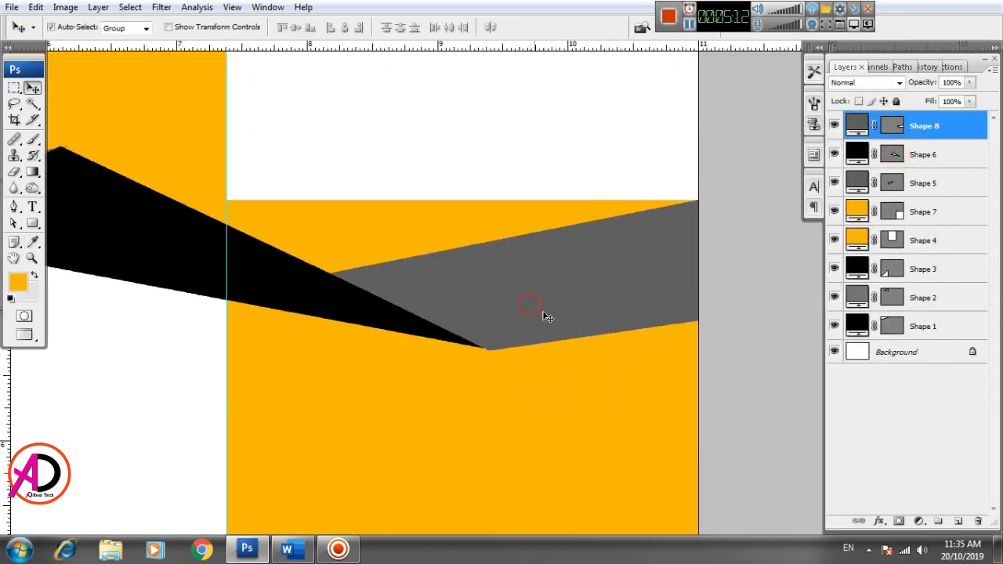
{"action": "key", "text": "Up"}
{"action": "key", "text": "Up"}
{"action": "key", "text": "Up"}
{"action": "key", "text": "Up"}
{"action": "key", "text": "Up"}
{"action": "key", "text": "Down"}
{"action": "key", "text": "Down"}
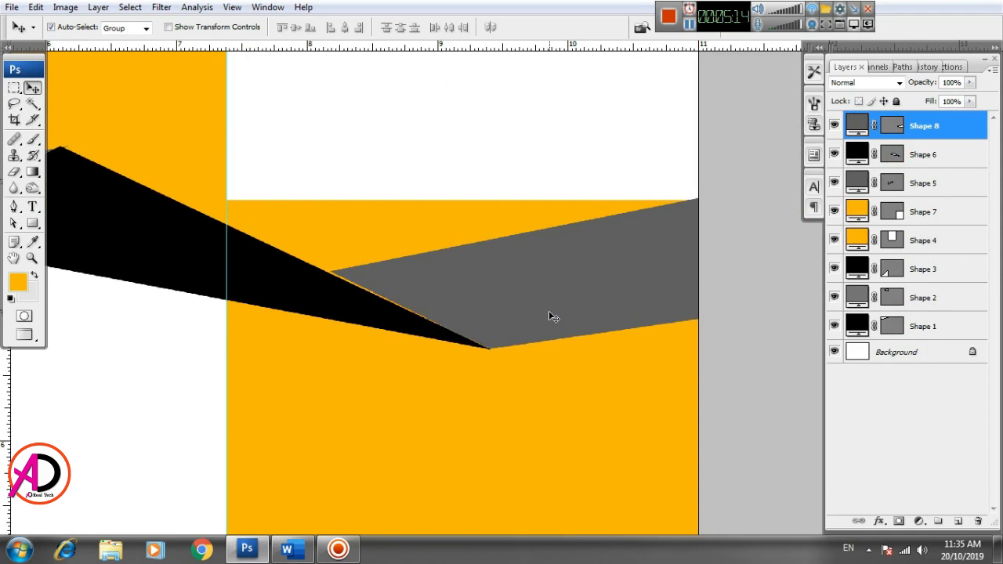
{"action": "key", "text": "Left"}
{"action": "key", "text": "Left"}
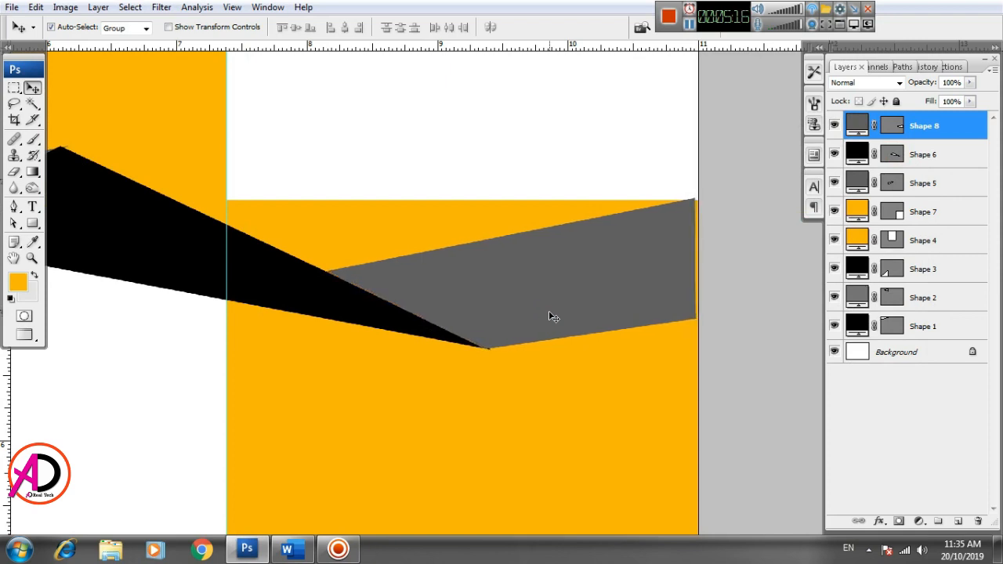
Step: Stretch the Shape 8 gray band horizontally with Free Transform until it reaches the page's outer edge
{"action": "key", "text": "ctrl+t"}
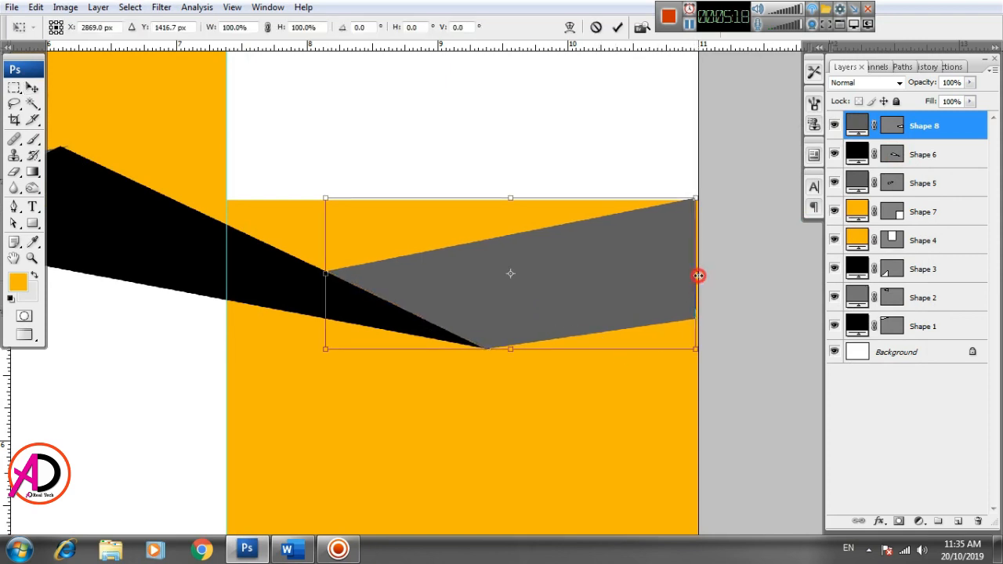
{"action": "key", "text": "Return"}
{"action": "scroll", "coordinate": [669, 328], "scroll_direction": "down", "scroll_amount": 1}
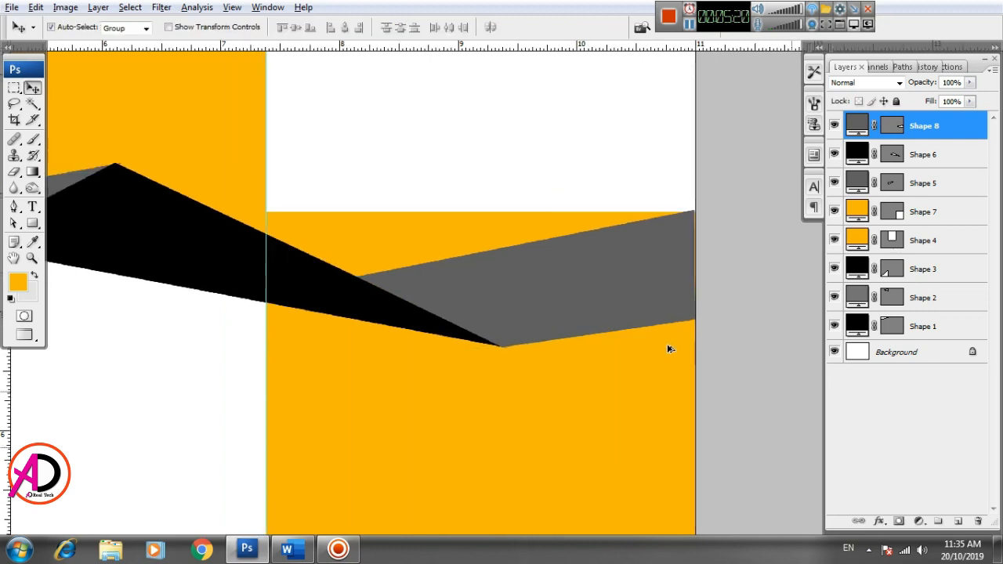
{"action": "scroll", "coordinate": [668, 349], "scroll_direction": "down", "scroll_amount": 1}
{"action": "key", "text": "ctrl+t"}
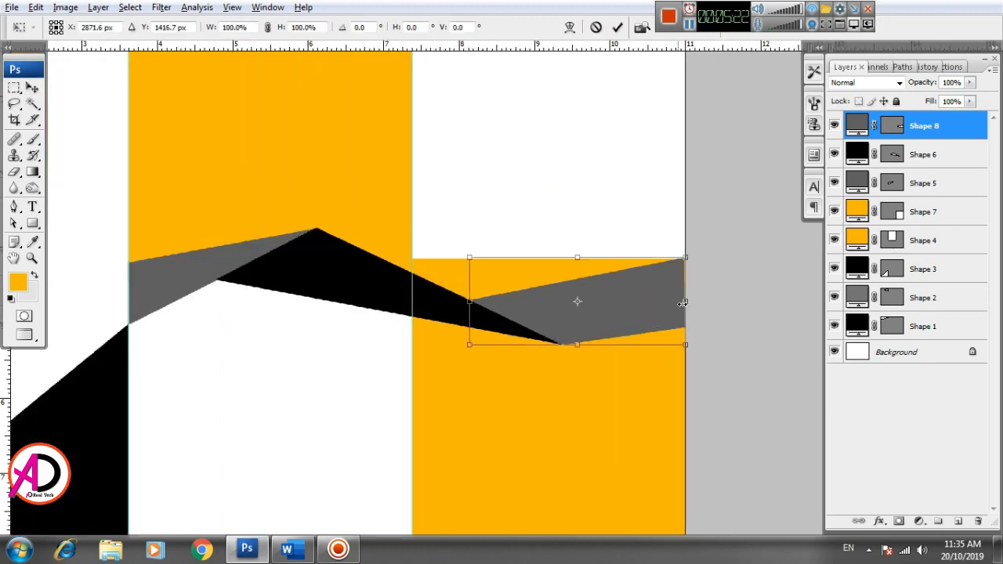
{"action": "left_click_drag", "start_coordinate": [689, 304], "coordinate": [692, 304]}
{"action": "key", "text": "Return"}
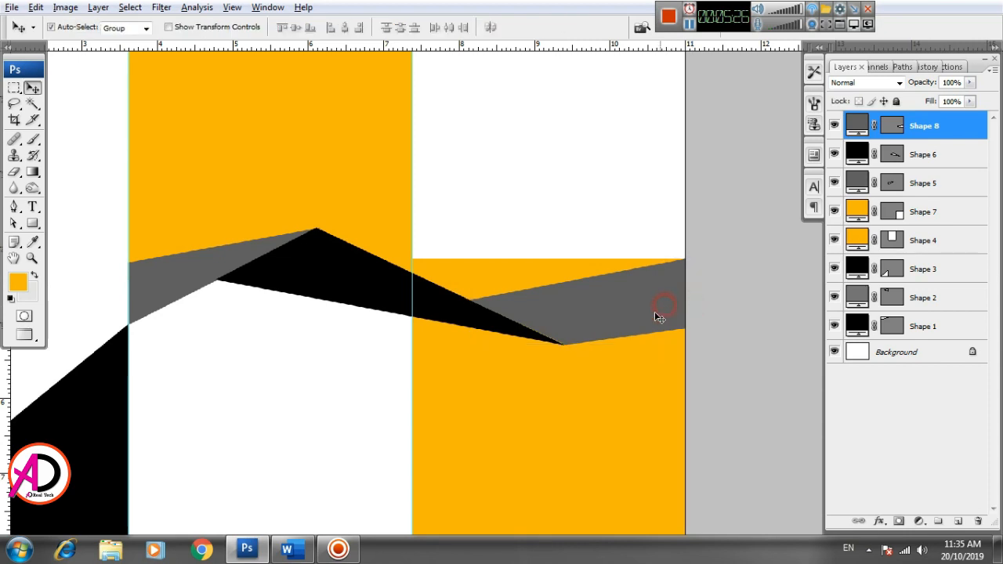
Step: Try to delete a marquee-selected strip about 1.2 high across the upper edge of the Shape 7 orange rectangle
{"action": "scroll", "coordinate": [636, 368], "scroll_direction": "down", "scroll_amount": 2}
{"action": "left_click_drag", "start_coordinate": [630, 365], "coordinate": [629, 364]}
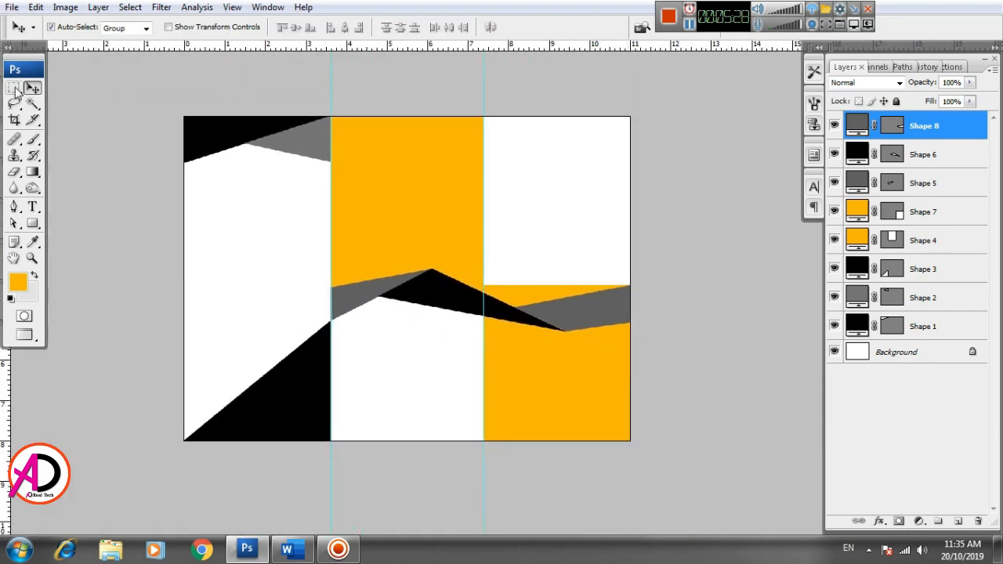
{"action": "left_click", "coordinate": [520, 389]}
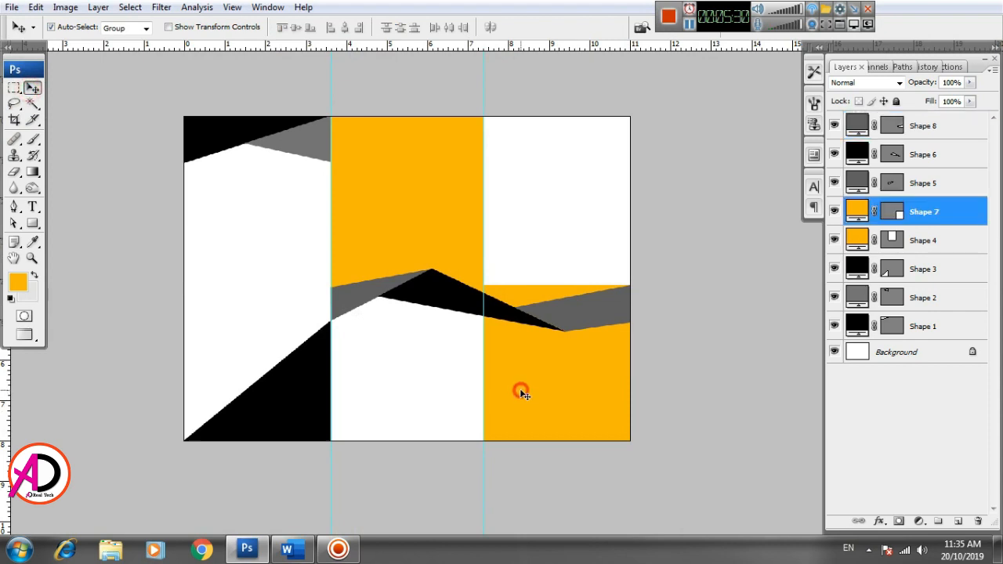
{"action": "left_click", "coordinate": [14, 89]}
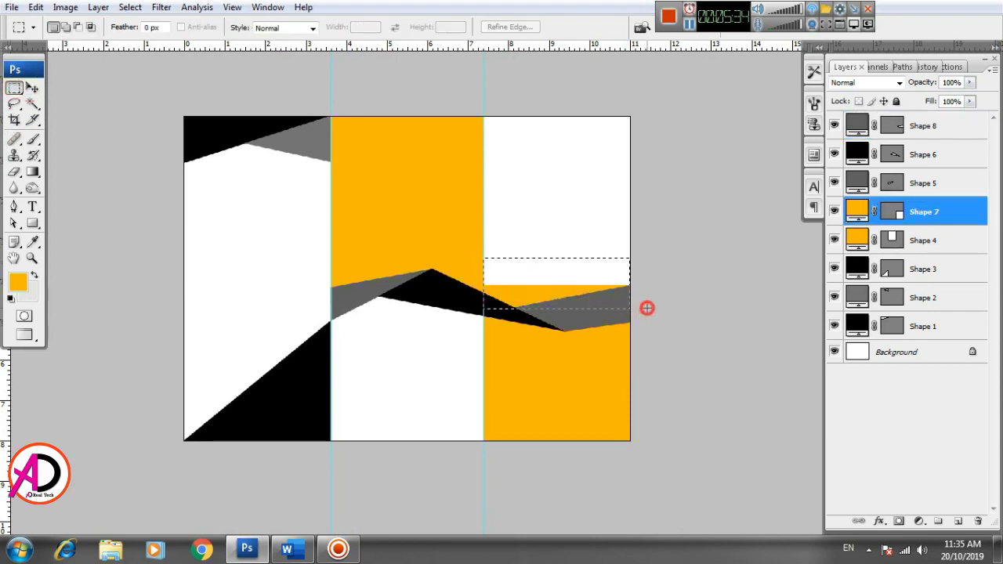
{"action": "left_click_drag", "start_coordinate": [646, 308], "coordinate": [646, 307]}
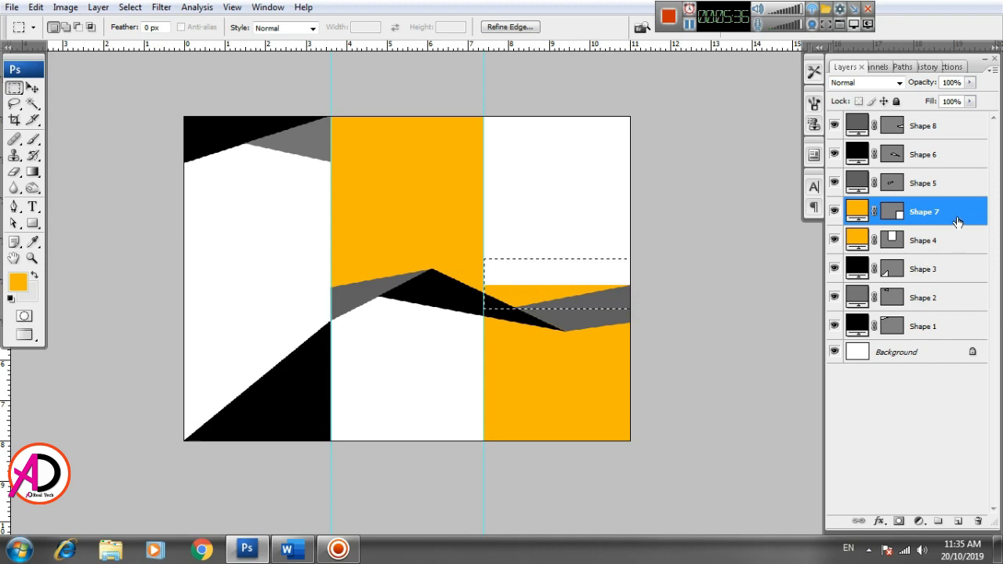
{"action": "key", "text": "Delete"}
{"action": "left_click", "coordinate": [511, 204]}
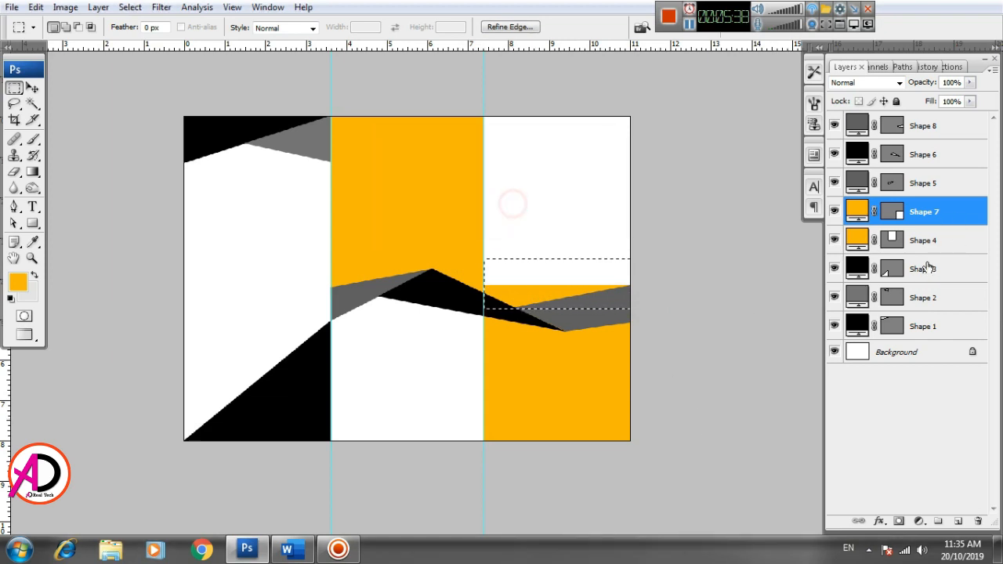
{"action": "key", "text": "Delete"}
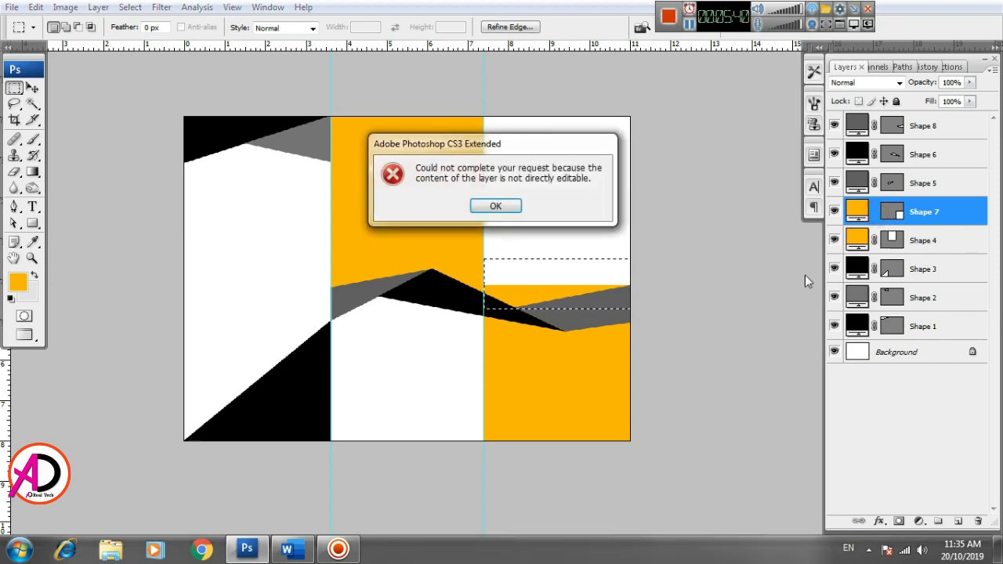
{"action": "key", "text": "Return"}
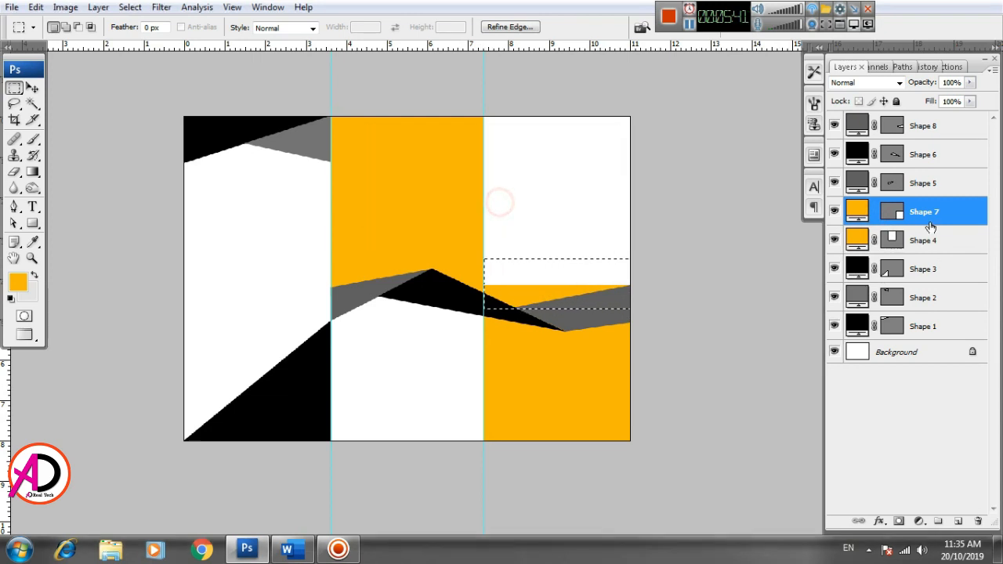
Step: Delete the Shape 7 layer through its vector mask and undo the deletion
{"action": "left_click", "coordinate": [891, 213]}
{"action": "key", "text": "Delete"}
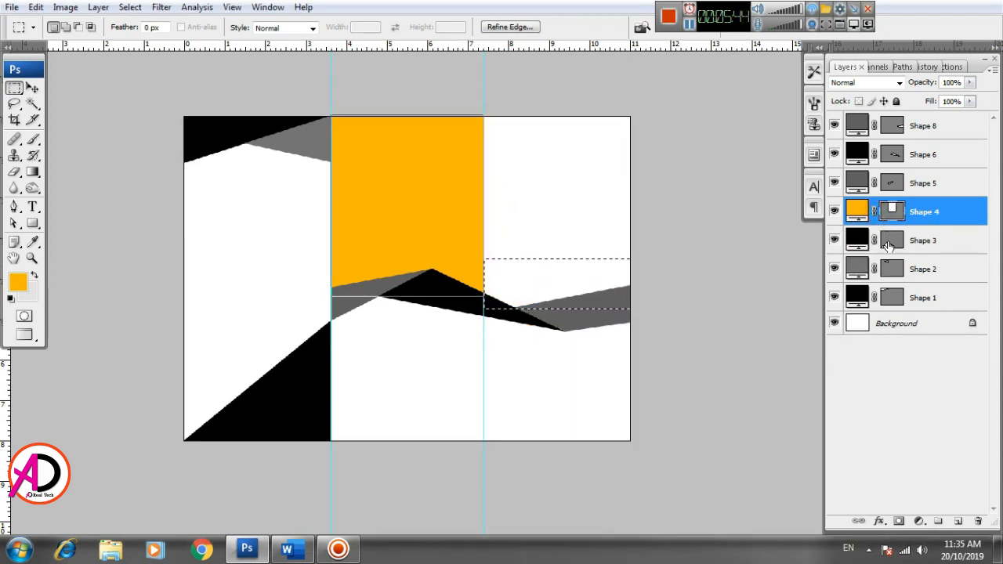
{"action": "key", "text": "ctrl+z"}
Step: Retry deleting the selected strip from the Shape 7 layer and clear the marquee selection
{"action": "left_click", "coordinate": [32, 88]}
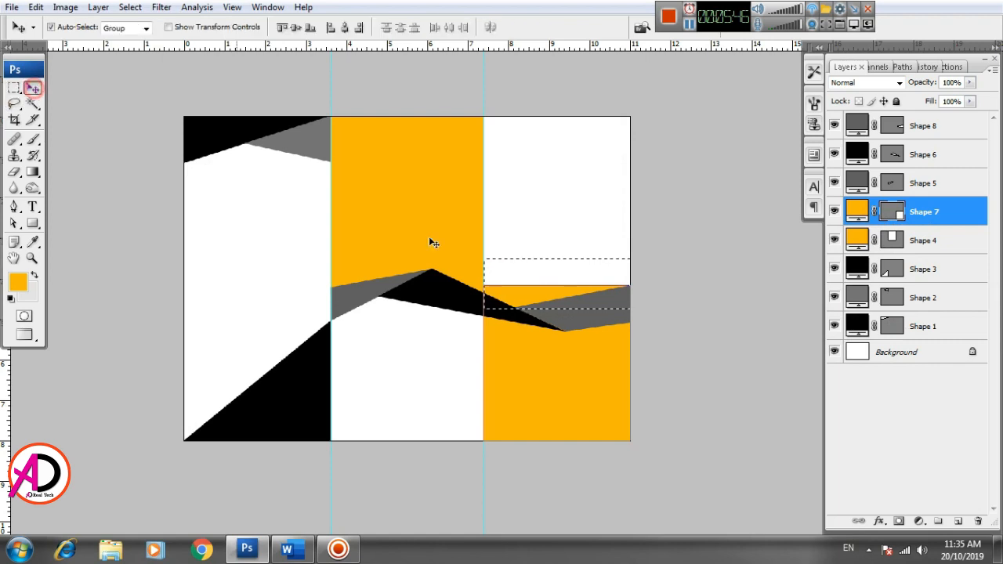
{"action": "left_click", "coordinate": [684, 269]}
{"action": "scroll", "coordinate": [648, 335], "scroll_direction": "up", "scroll_amount": 4}
{"action": "left_click_drag", "start_coordinate": [666, 358], "coordinate": [640, 360]}
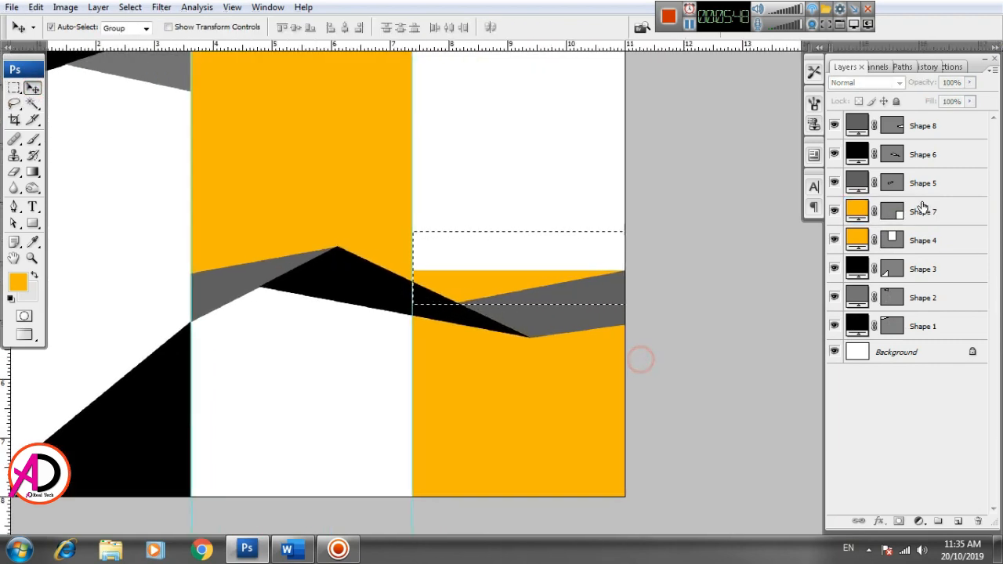
{"action": "left_click", "coordinate": [922, 207]}
{"action": "key", "text": "Delete"}
{"action": "left_click", "coordinate": [491, 206]}
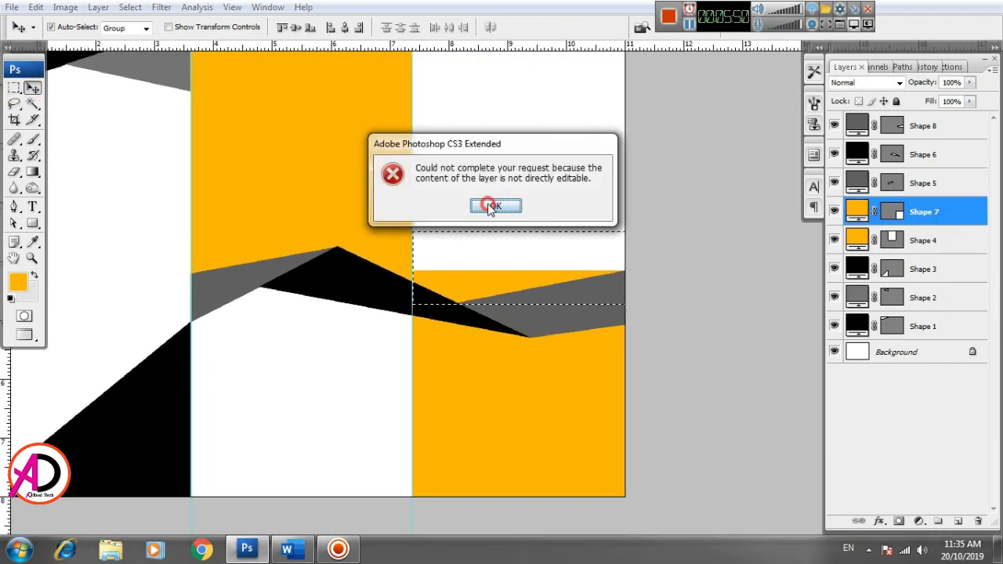
{"action": "scroll", "coordinate": [640, 306], "scroll_direction": "down", "scroll_amount": 3}
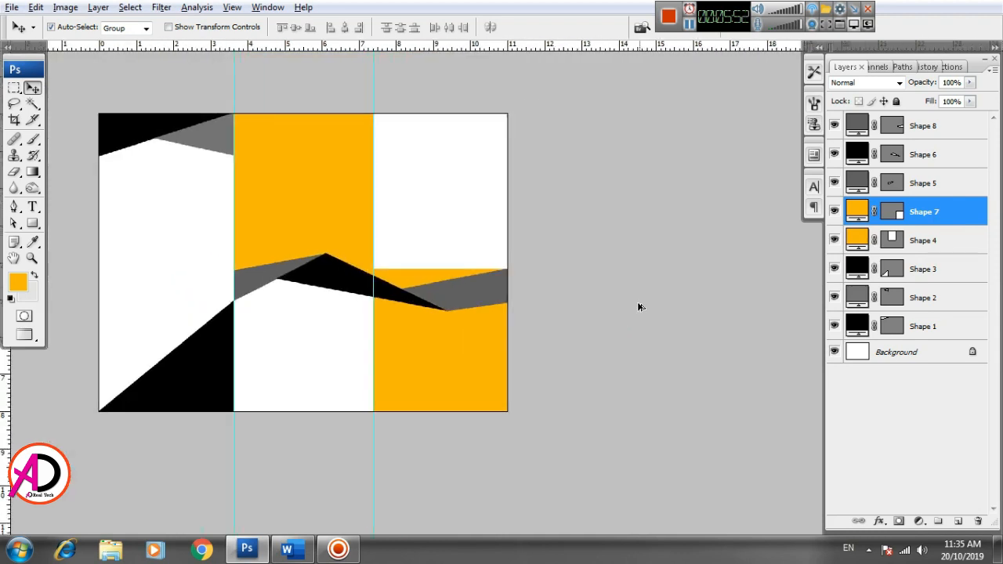
Step: Draw an orange rectangle about 3.6 wide by 4.7 high over the third panel's white area, from the page's upper edge down behind the gray band
{"action": "scroll", "coordinate": [638, 306], "scroll_direction": "up", "scroll_amount": 1}
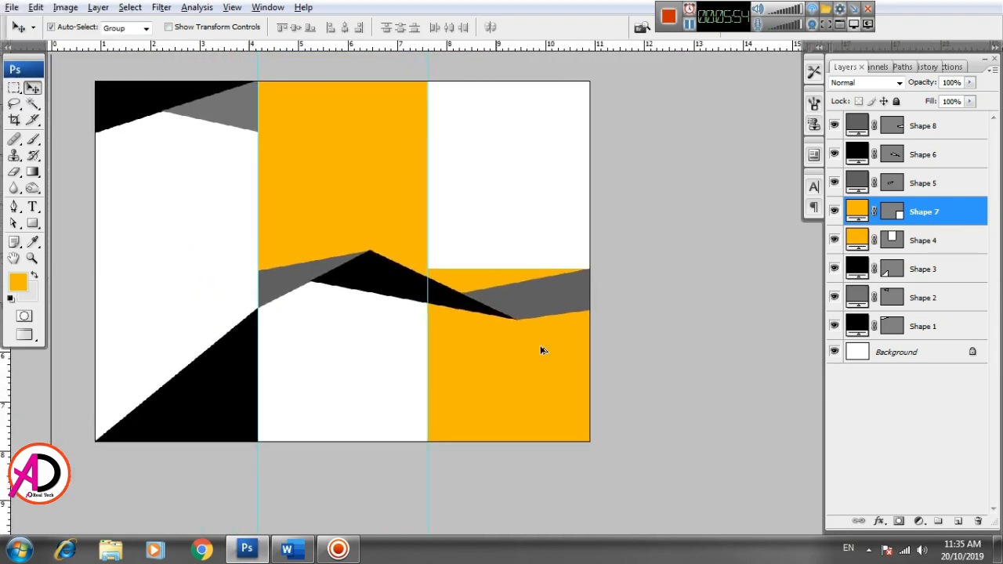
{"action": "scroll", "coordinate": [539, 347], "scroll_direction": "up", "scroll_amount": 1}
{"action": "scroll", "coordinate": [600, 346], "scroll_direction": "down", "scroll_amount": 1}
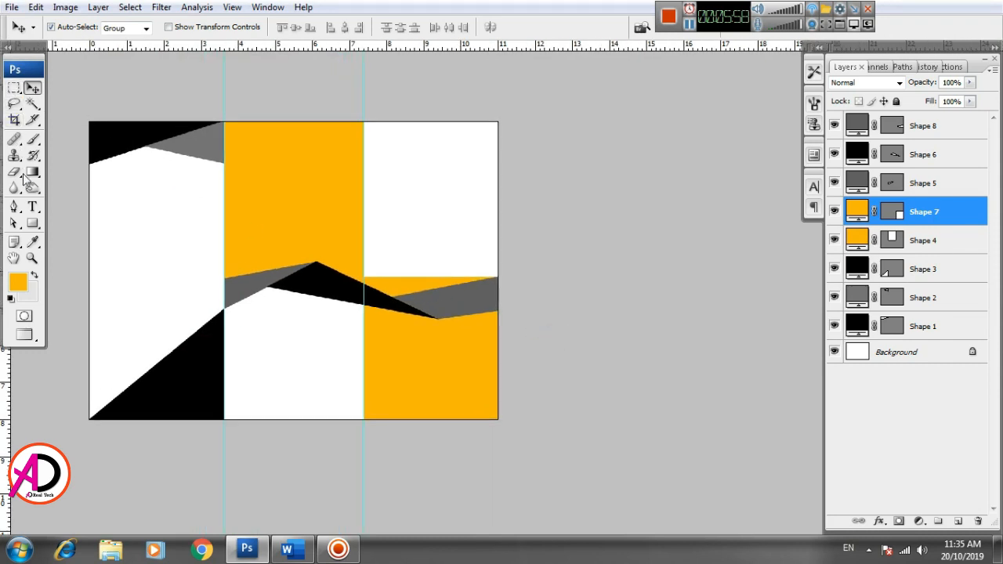
{"action": "left_click", "coordinate": [33, 224]}
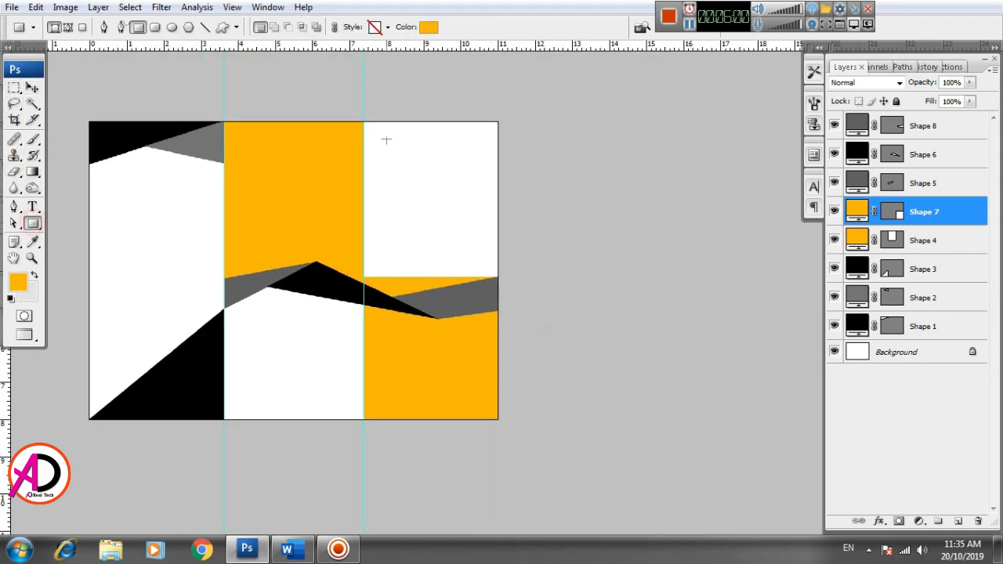
{"action": "left_click_drag", "start_coordinate": [362, 121], "coordinate": [499, 298]}
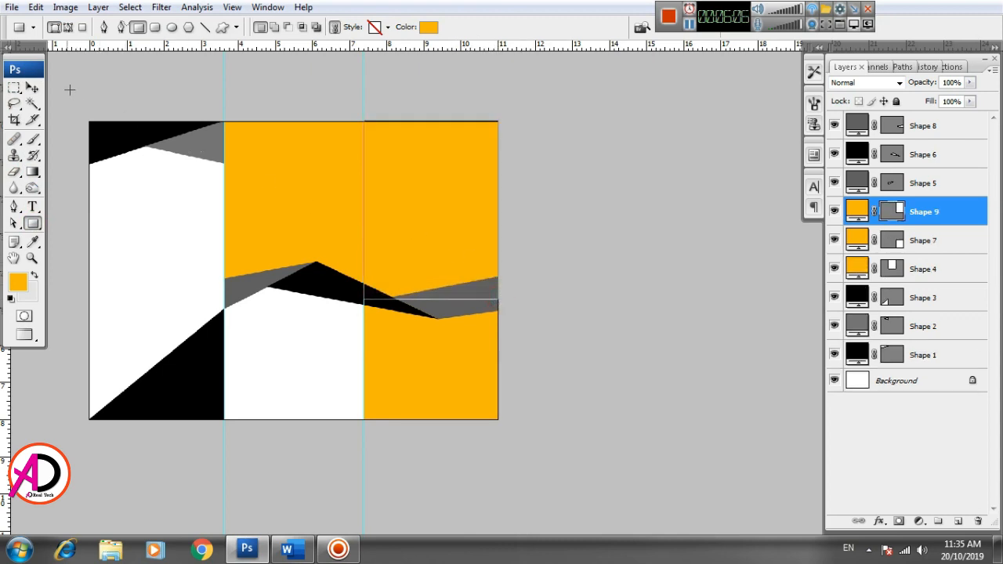
{"action": "left_click", "coordinate": [32, 88]}
{"action": "left_click", "coordinate": [626, 263]}
{"action": "left_click", "coordinate": [403, 195]}
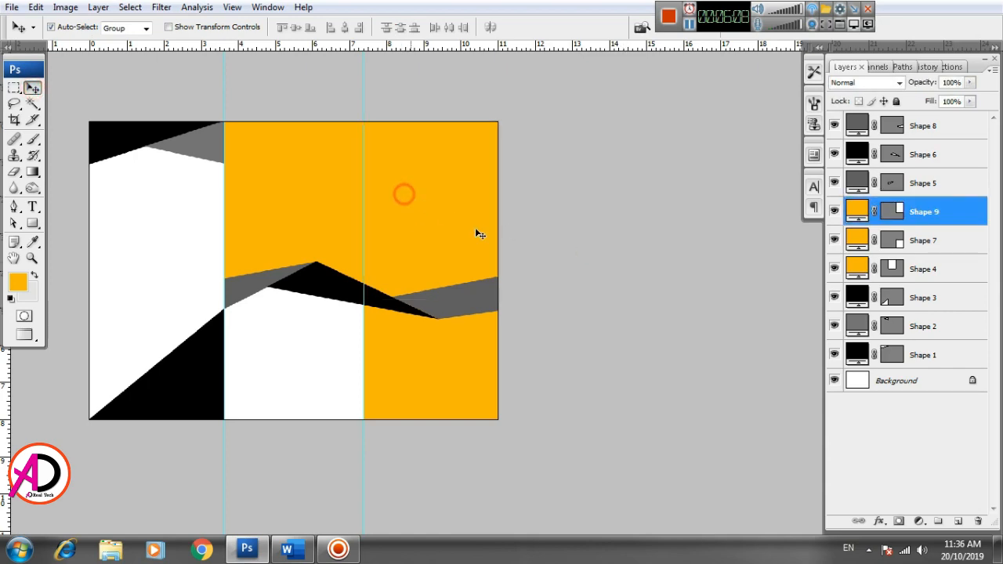
Step: Open the night photo of the blue skyscrapers from the desktop's New folder as a separate Photoshop document
{"action": "left_click", "coordinate": [110, 549]}
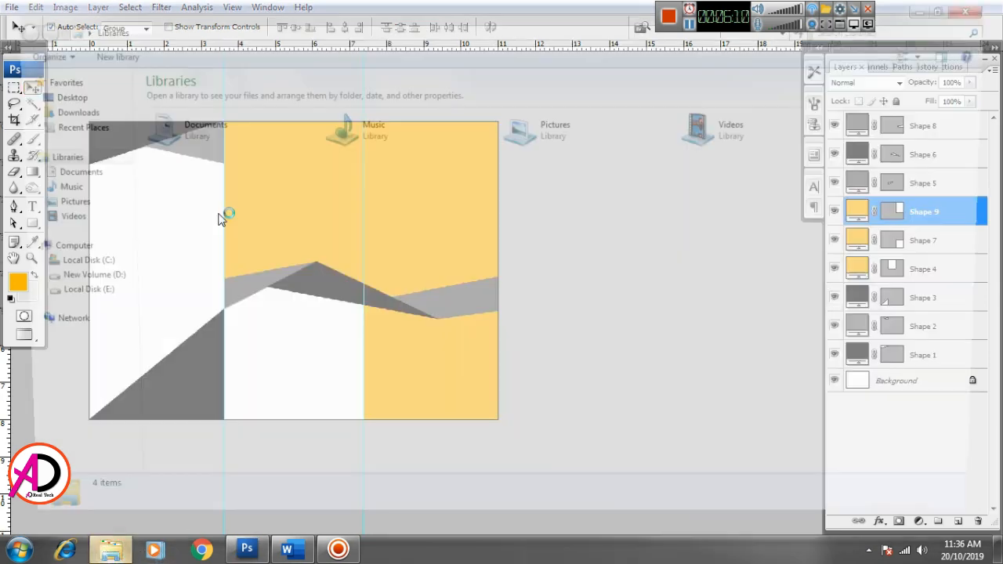
{"action": "left_click", "coordinate": [48, 94]}
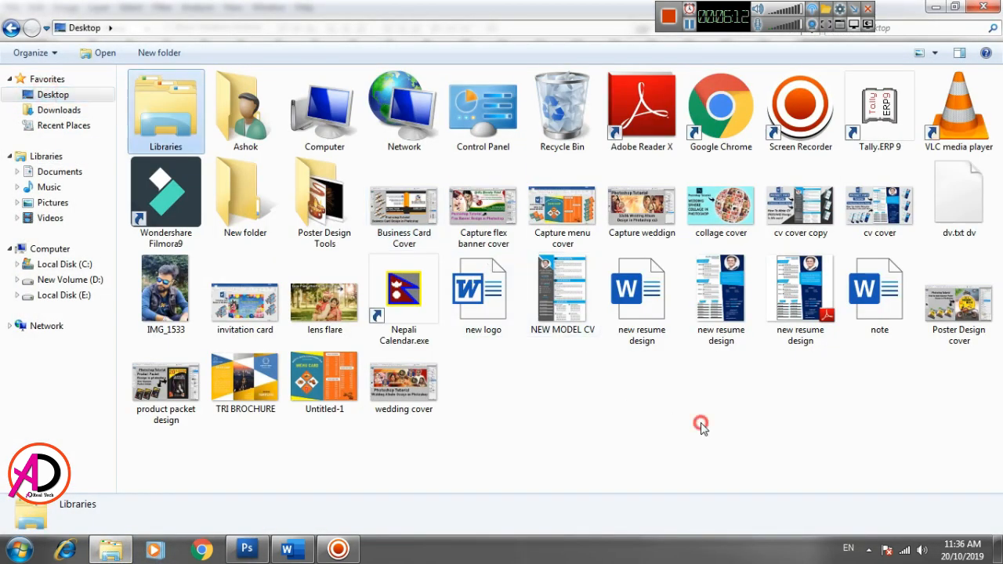
{"action": "double_click", "coordinate": [245, 196]}
{"action": "mouse_move", "coordinate": [656, 137]}
{"action": "left_mouse_down"}
{"action": "mouse_move", "coordinate": [365, 481]}
{"action": "mouse_move", "coordinate": [242, 553]}
{"action": "mouse_move", "coordinate": [443, 307]}
{"action": "left_mouse_up"}
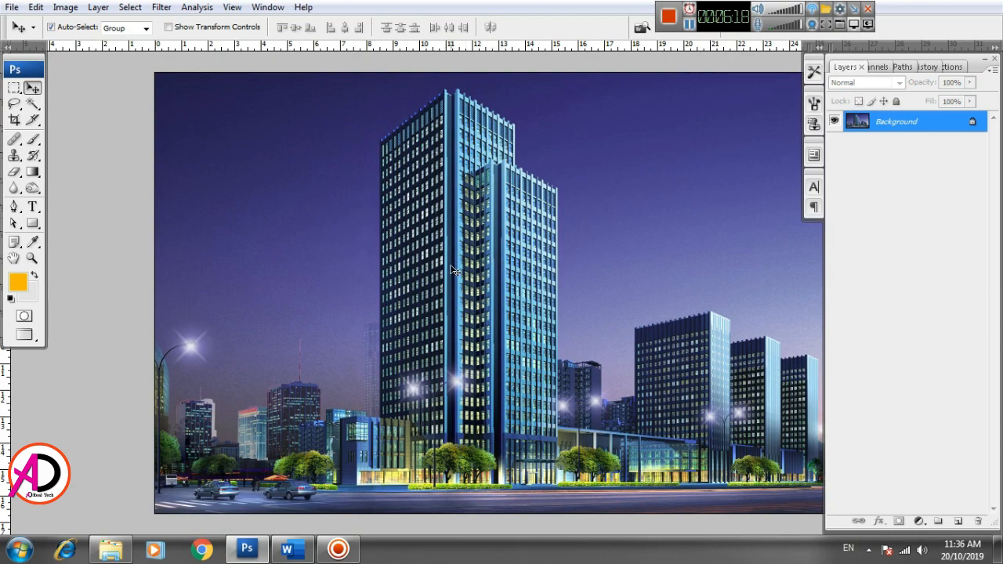
{"action": "scroll", "coordinate": [526, 315], "scroll_direction": "down", "scroll_amount": 2}
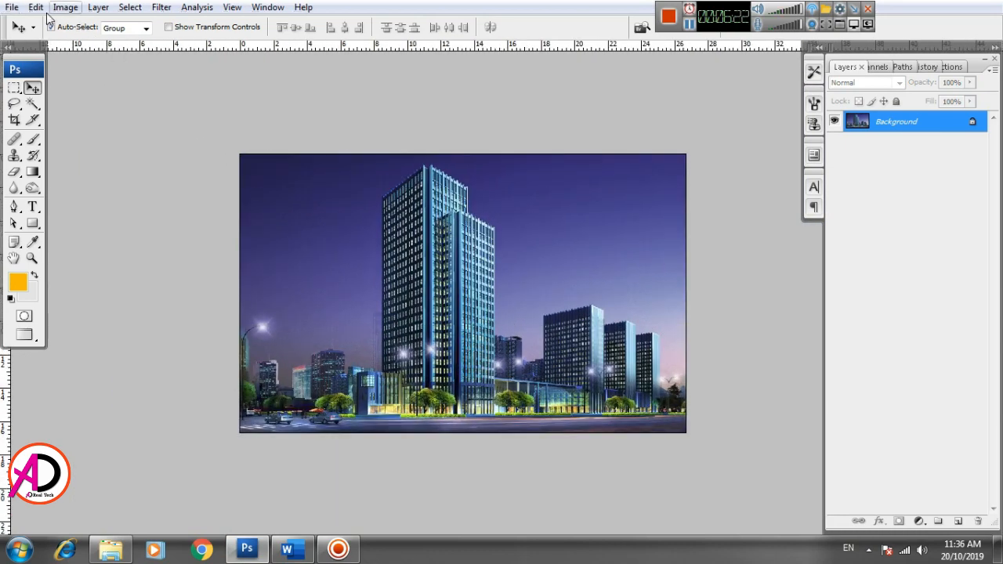
Step: Select the entire skyscraper photo and copy it
{"action": "left_click", "coordinate": [136, 7]}
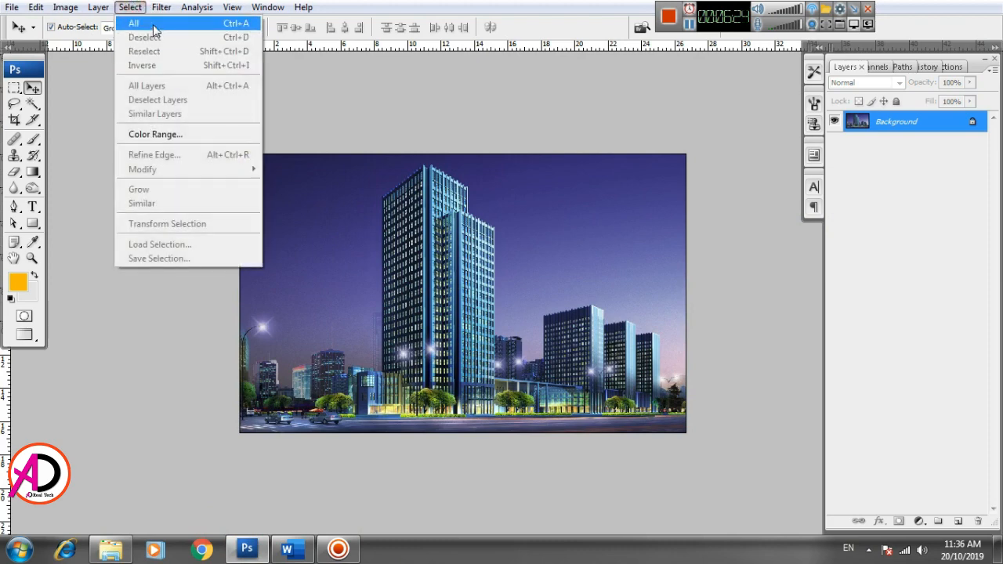
{"action": "left_click", "coordinate": [128, 24]}
{"action": "left_click", "coordinate": [35, 7]}
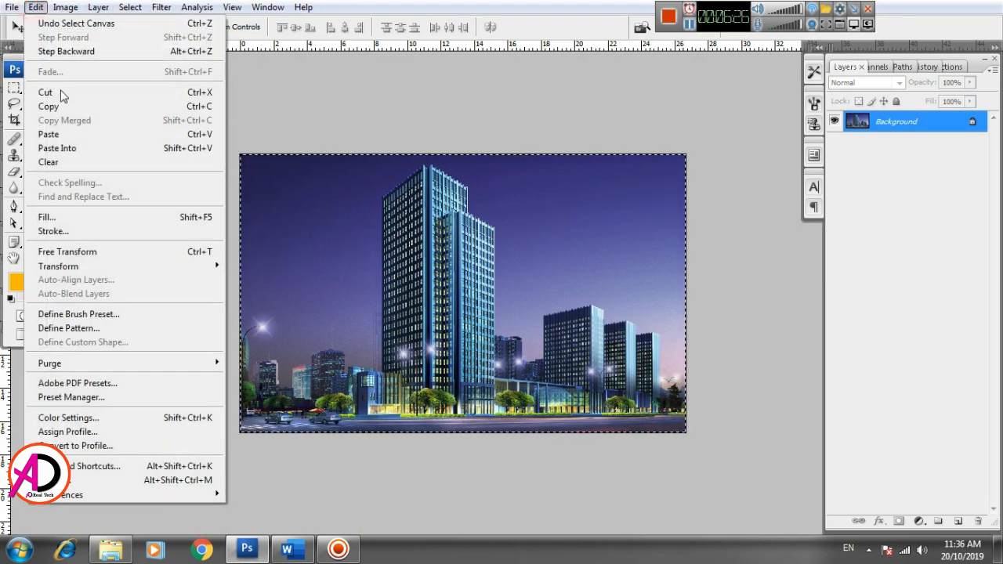
{"action": "left_click", "coordinate": [74, 105]}
Step: Paste the copied photo into the brochure above Shape 9 and move it up toward the third panel's upper part
{"action": "key", "text": "ctrl+Tab"}
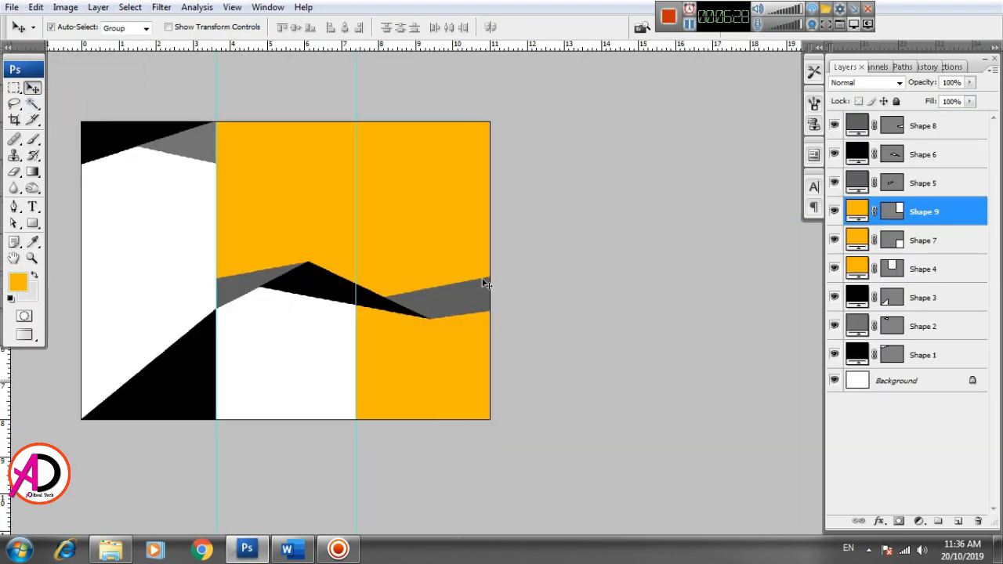
{"action": "left_click_drag", "start_coordinate": [669, 301], "coordinate": [651, 310]}
{"action": "left_click", "coordinate": [414, 231]}
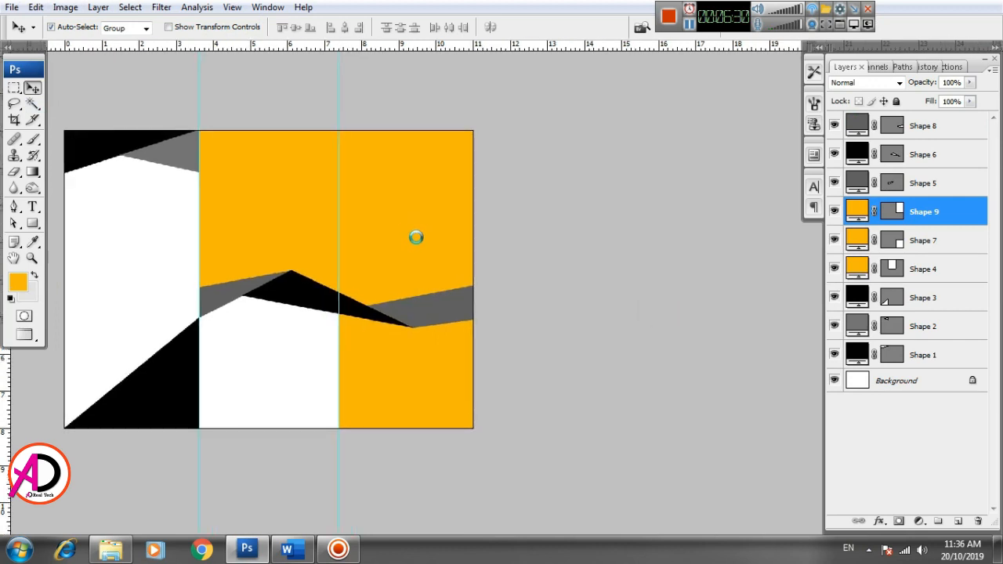
{"action": "key", "text": "ctrl+v"}
{"action": "left_click_drag", "start_coordinate": [391, 251], "coordinate": [448, 175]}
Step: Flip the pasted photo horizontally and shift it down over the gray and black bands
{"action": "key", "text": "ctrl+t"}
{"action": "right_click", "coordinate": [421, 179]}
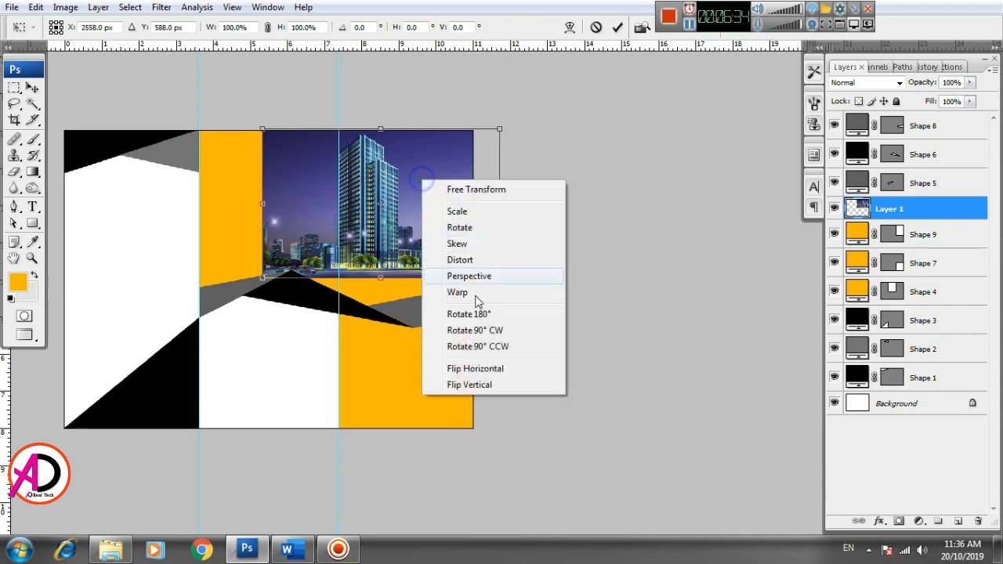
{"action": "left_click", "coordinate": [475, 369]}
{"action": "left_click_drag", "start_coordinate": [427, 222], "coordinate": [433, 251]}
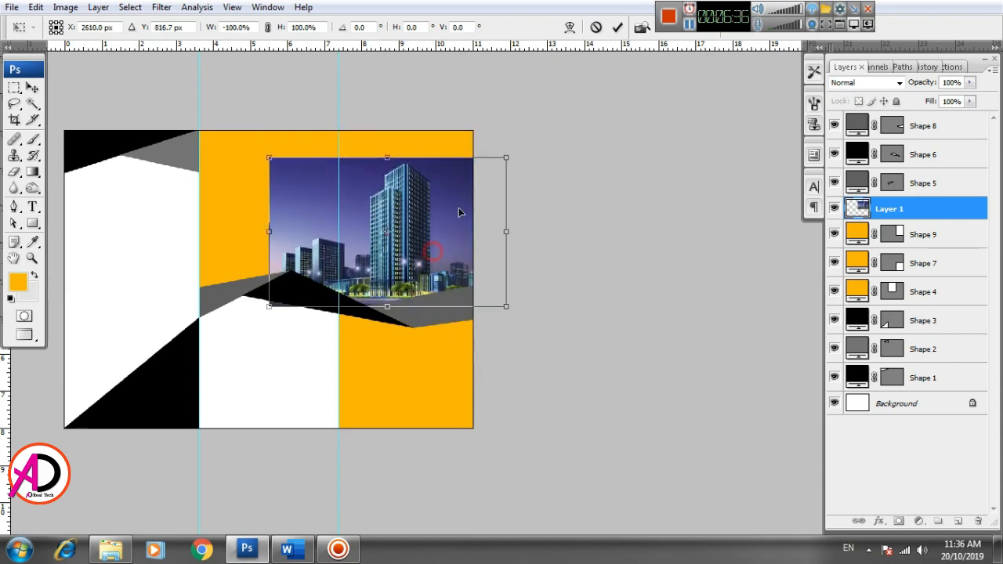
Step: Enlarge the photo to about 136%, place it over the third panel's upper part, and clip it to the Shape 9 rectangle
{"action": "left_click_drag", "start_coordinate": [499, 163], "coordinate": [542, 119]}
{"action": "left_click_drag", "start_coordinate": [466, 173], "coordinate": [485, 161]}
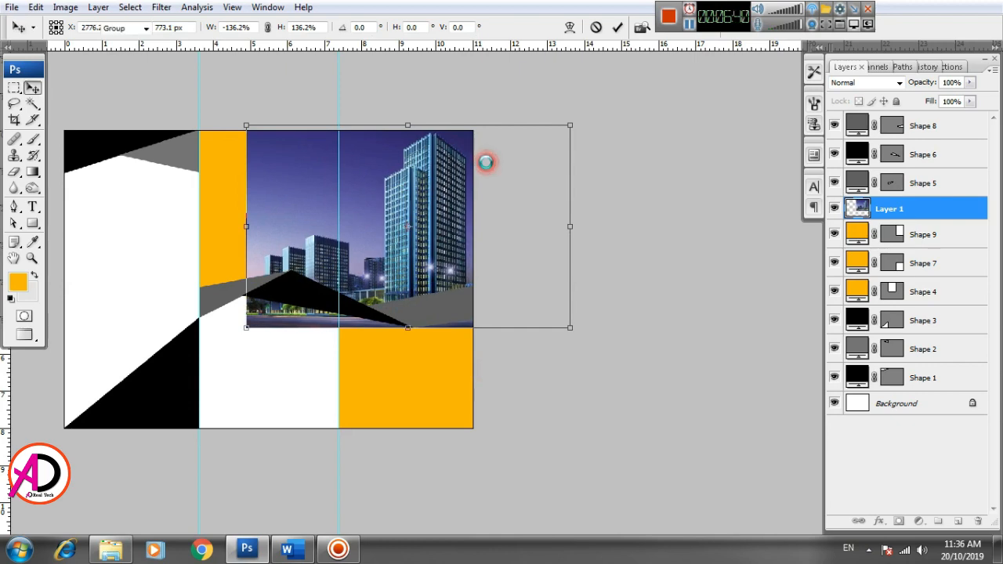
{"action": "key", "text": "Return"}
{"action": "right_click", "coordinate": [941, 210]}
{"action": "left_click", "coordinate": [886, 353]}
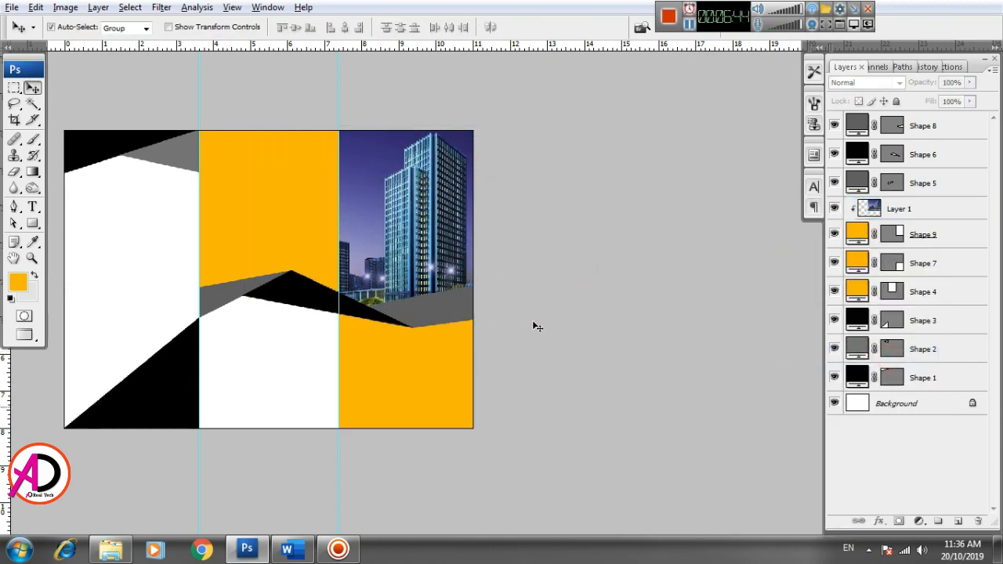
Step: Examine the whole brochure layout with the clipped photo at several zoom levels
{"action": "scroll", "coordinate": [534, 322], "scroll_direction": "up", "scroll_amount": 4}
{"action": "left_click_drag", "start_coordinate": [533, 323], "coordinate": [573, 337]}
{"action": "scroll", "coordinate": [599, 348], "scroll_direction": "down", "scroll_amount": 5}
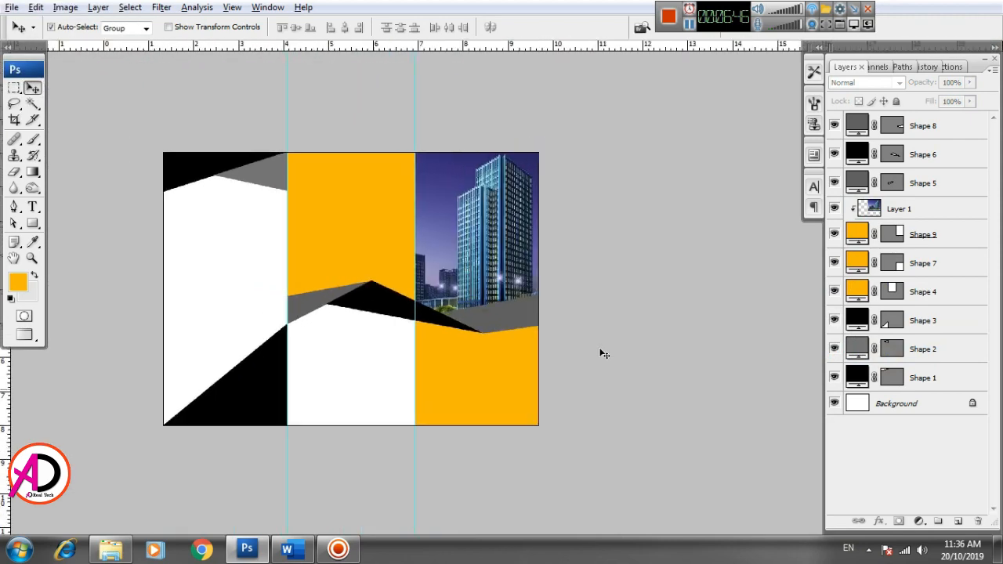
{"action": "scroll", "coordinate": [627, 344], "scroll_direction": "up", "scroll_amount": 2}
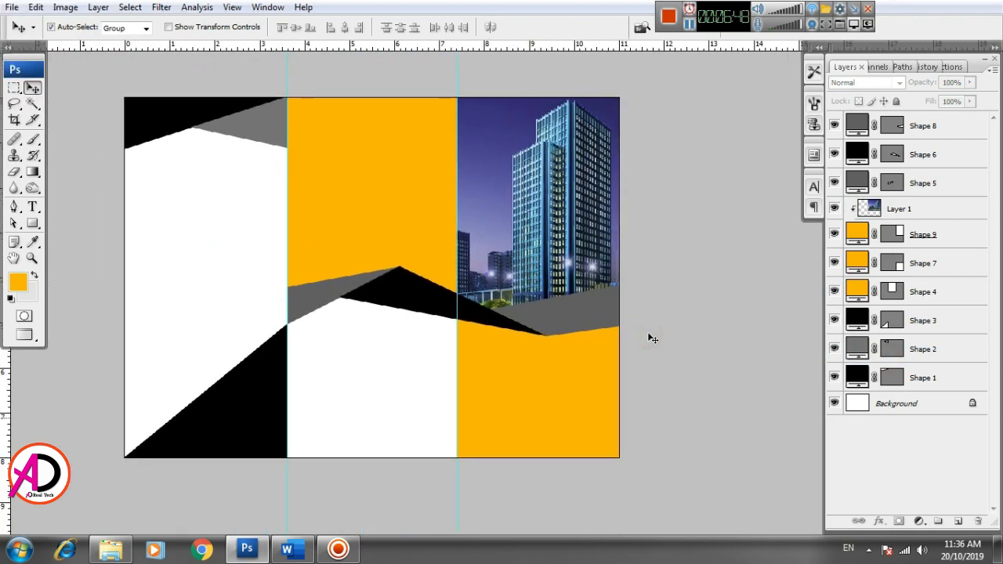
{"action": "scroll", "coordinate": [608, 337], "scroll_direction": "up", "scroll_amount": 1}
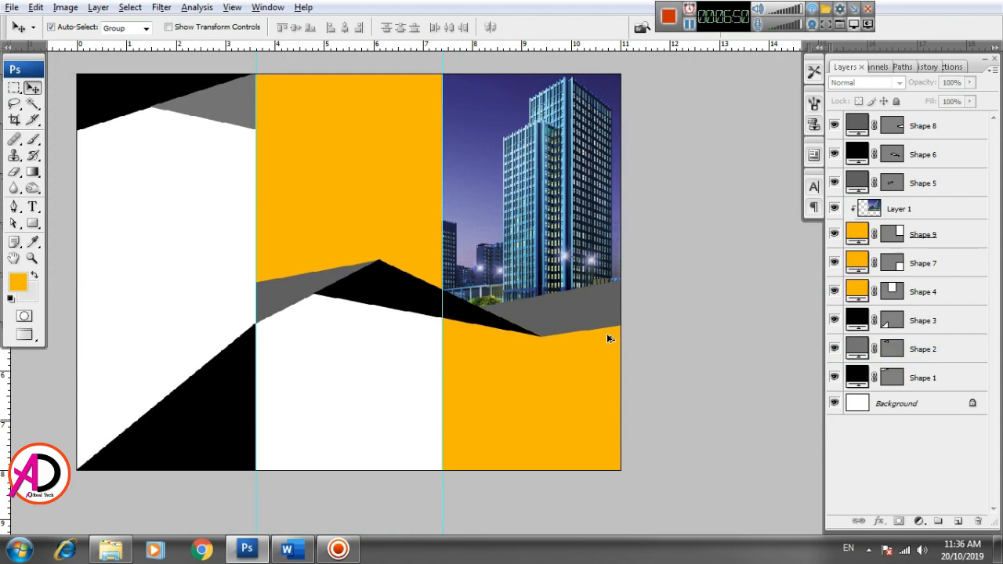
{"action": "scroll", "coordinate": [606, 332], "scroll_direction": "down", "scroll_amount": 4}
{"action": "scroll", "coordinate": [638, 347], "scroll_direction": "up", "scroll_amount": 3}
{"action": "scroll", "coordinate": [625, 349], "scroll_direction": "up", "scroll_amount": 1}
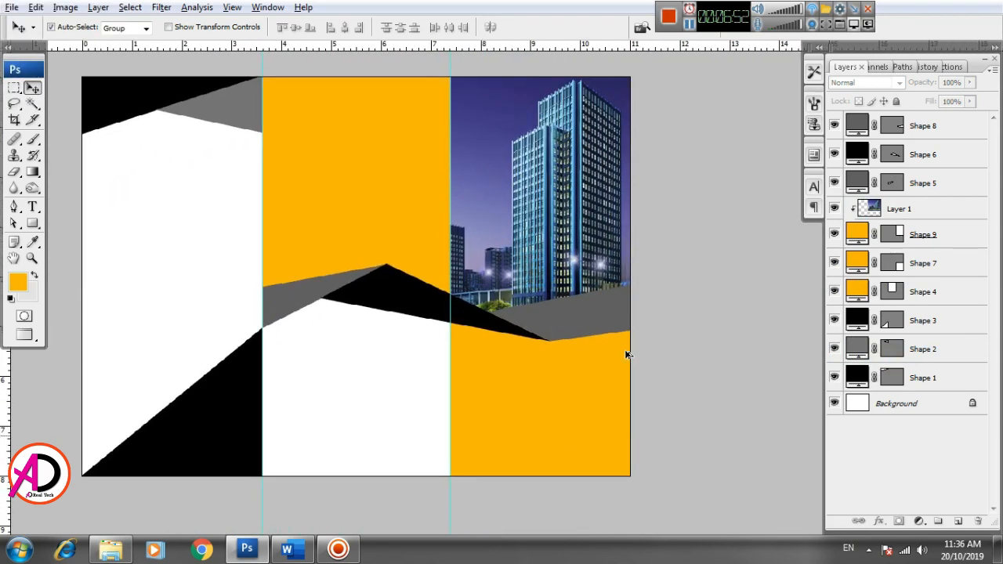
{"action": "scroll", "coordinate": [626, 352], "scroll_direction": "down", "scroll_amount": 2}
{"action": "scroll", "coordinate": [586, 338], "scroll_direction": "down", "scroll_amount": 1}
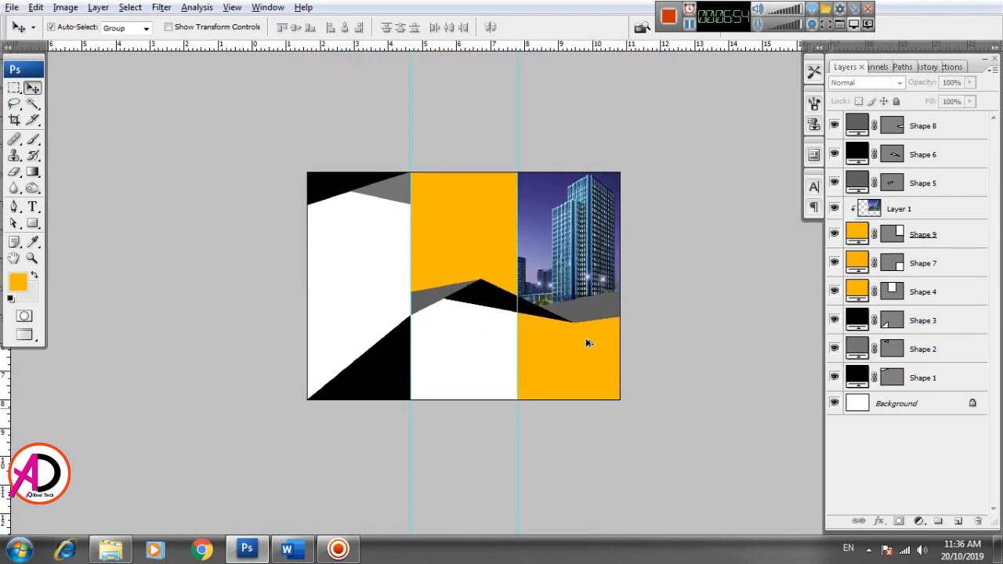
{"action": "scroll", "coordinate": [590, 345], "scroll_direction": "up", "scroll_amount": 3}
{"action": "left_click_drag", "start_coordinate": [645, 373], "coordinate": [671, 389]}
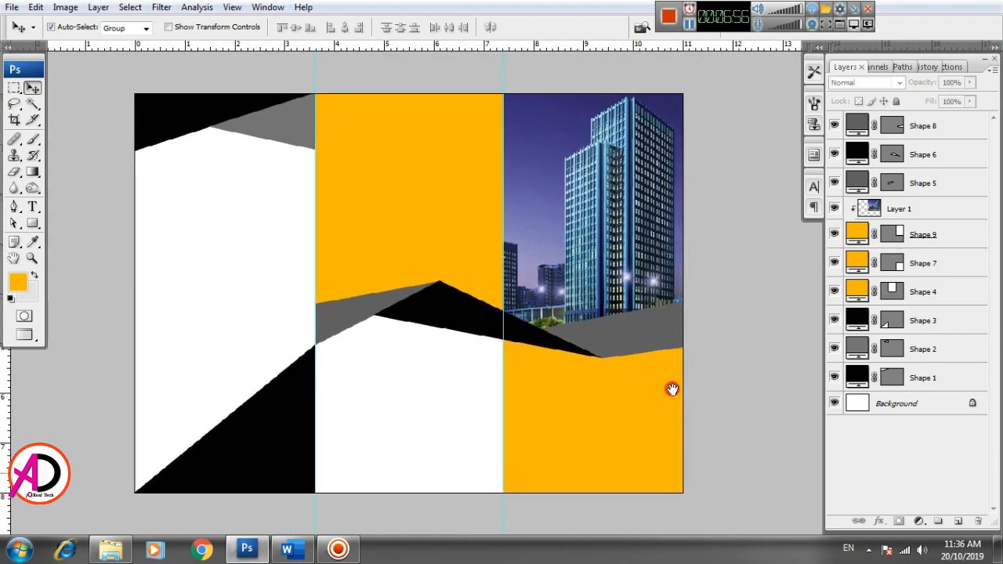
{"action": "left_click_drag", "start_coordinate": [444, 351], "coordinate": [448, 322]}
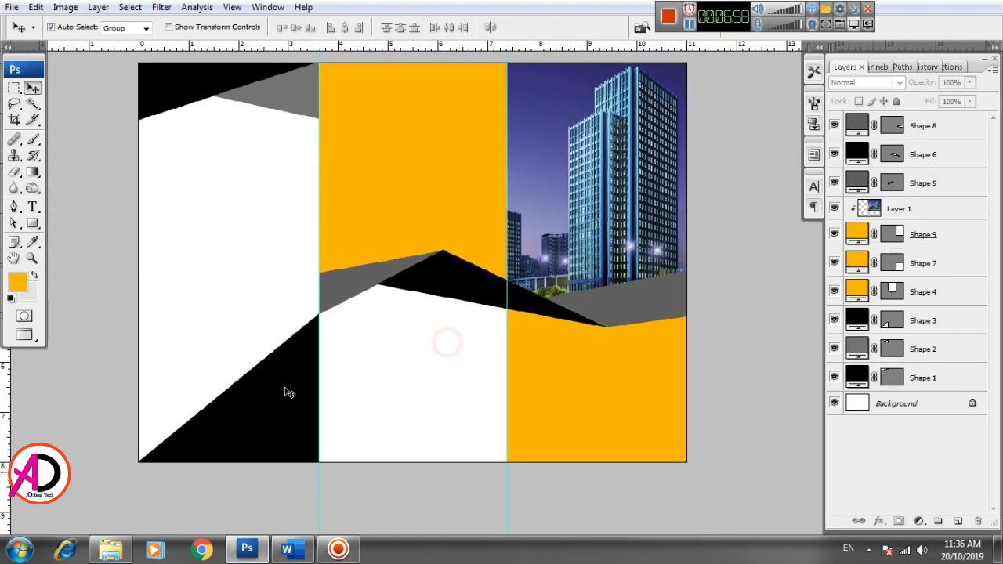
Step: Make Shape 3 the active brochure layer, and copy a rectangular area around the smaller buildings from the skyscraper photo
{"action": "left_click", "coordinate": [287, 390]}
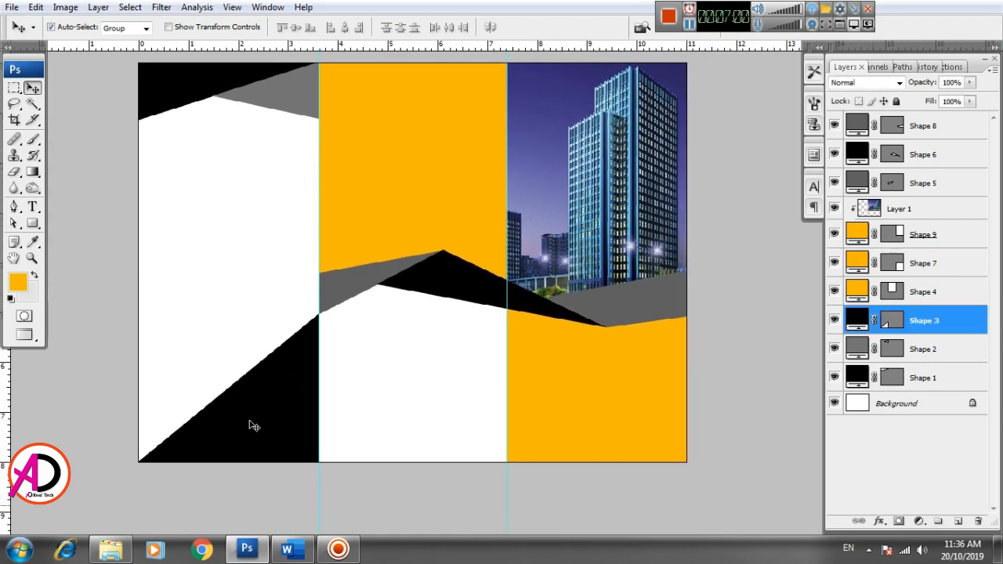
{"action": "key", "text": "ctrl+Tab"}
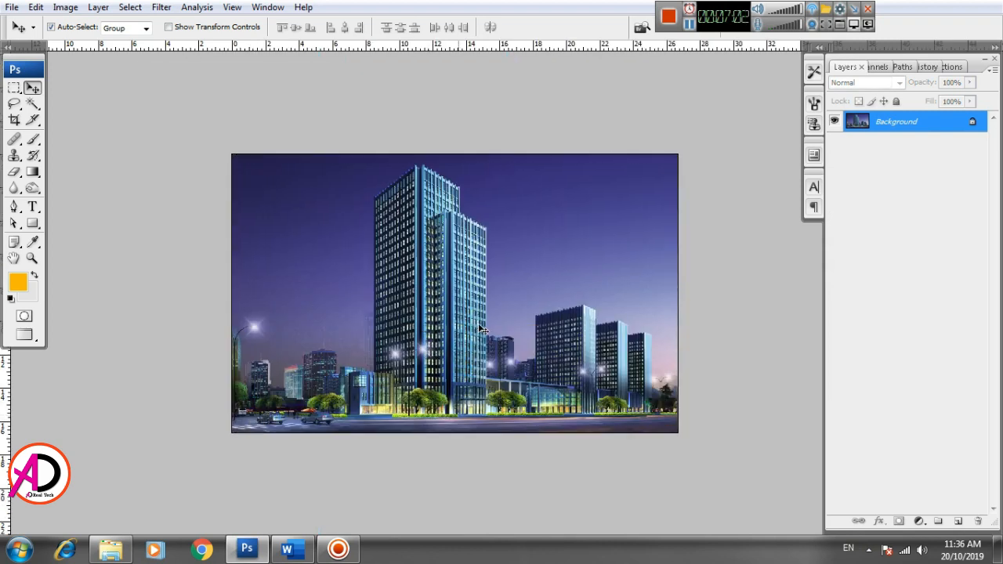
{"action": "key", "text": "m"}
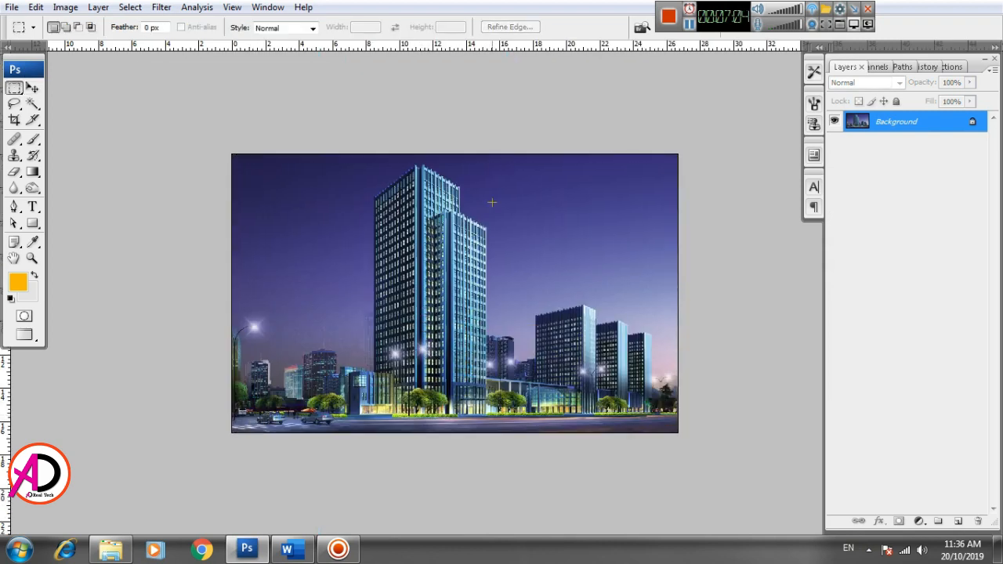
{"action": "left_click_drag", "start_coordinate": [689, 421], "coordinate": [707, 427]}
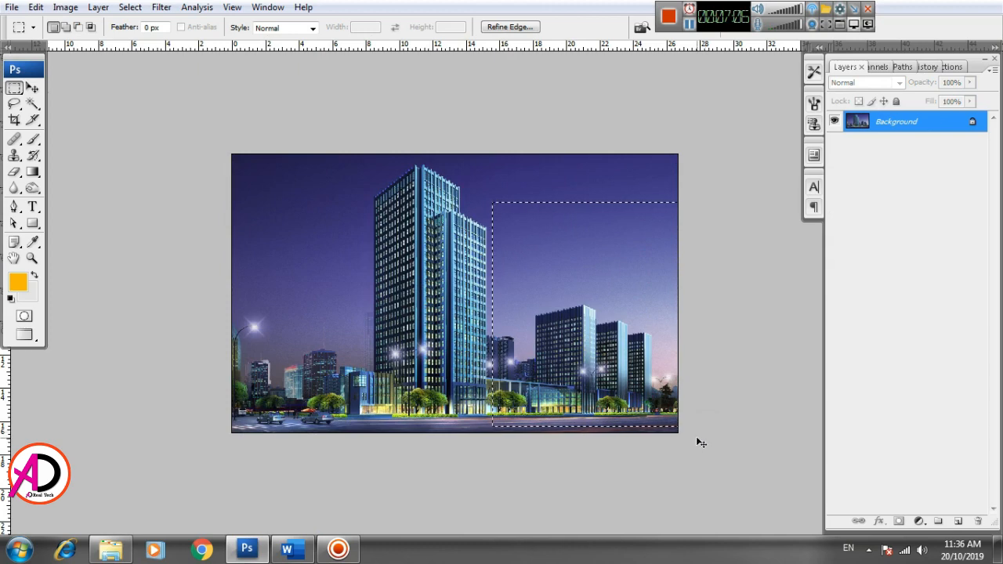
Step: Paste the smaller-buildings crop into the brochure above Shape 3 and move it over the first panel's black triangle
{"action": "key", "text": "ctrl+Tab"}
{"action": "key", "text": "c"}
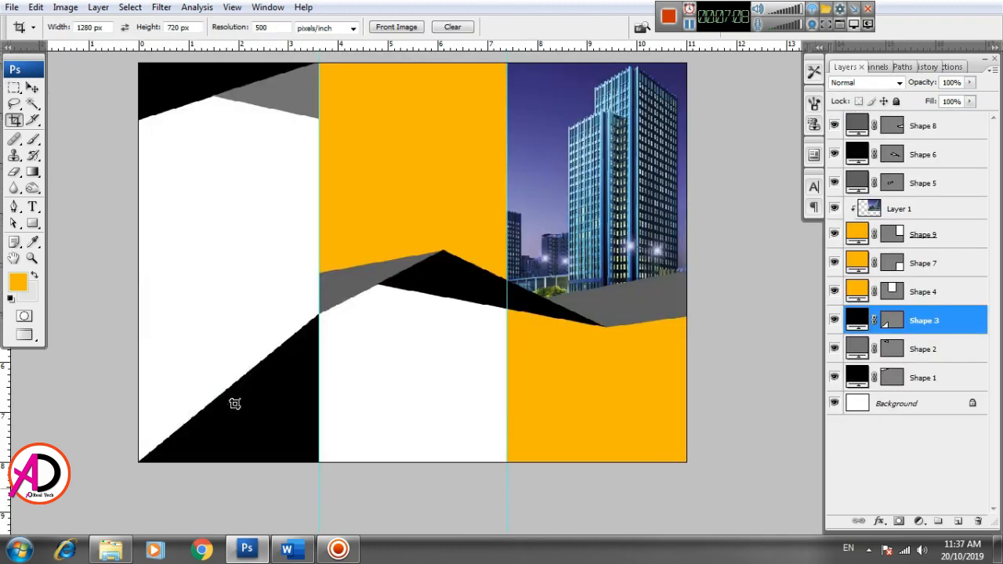
{"action": "key", "text": "v"}
{"action": "key", "text": "ctrl+v"}
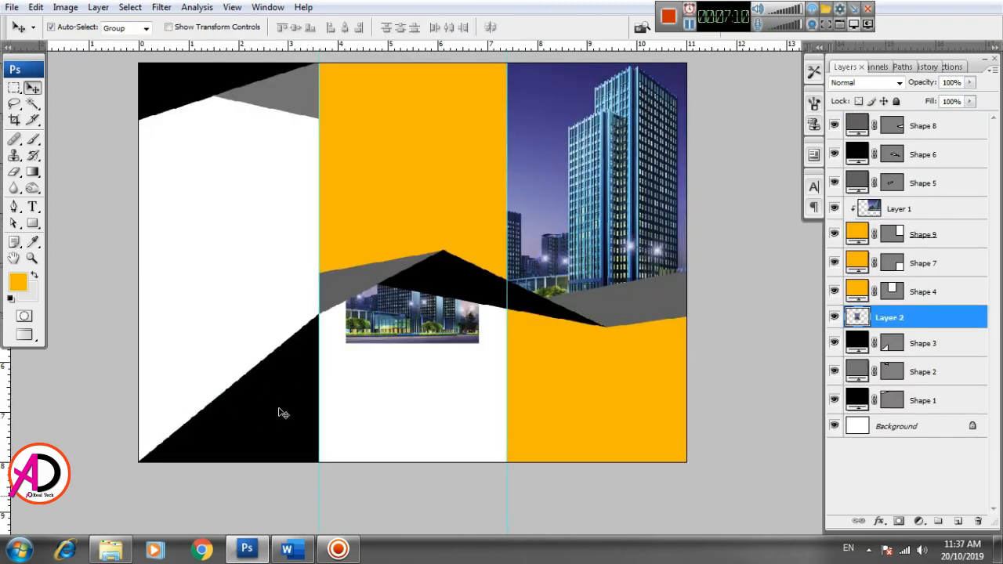
{"action": "left_click_drag", "start_coordinate": [409, 325], "coordinate": [231, 437]}
Step: Enlarge the smaller-buildings image to cover the first panel's black triangle and clip it to Shape 3
{"action": "key", "text": "ctrl+t"}
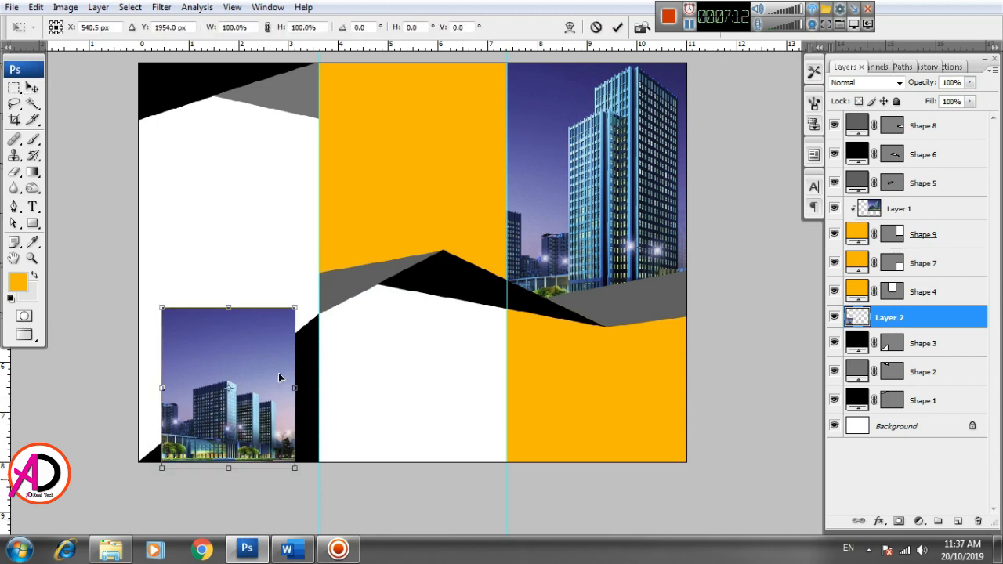
{"action": "left_click_drag", "start_coordinate": [293, 310], "coordinate": [336, 289]}
{"action": "left_click_drag", "start_coordinate": [295, 375], "coordinate": [277, 376]}
{"action": "key", "text": "Return"}
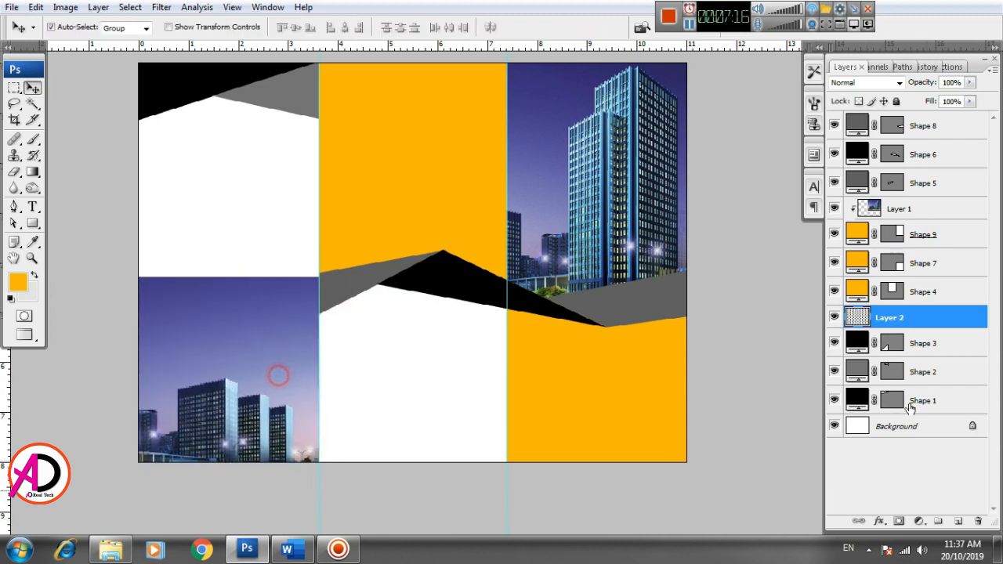
{"action": "right_click", "coordinate": [916, 328]}
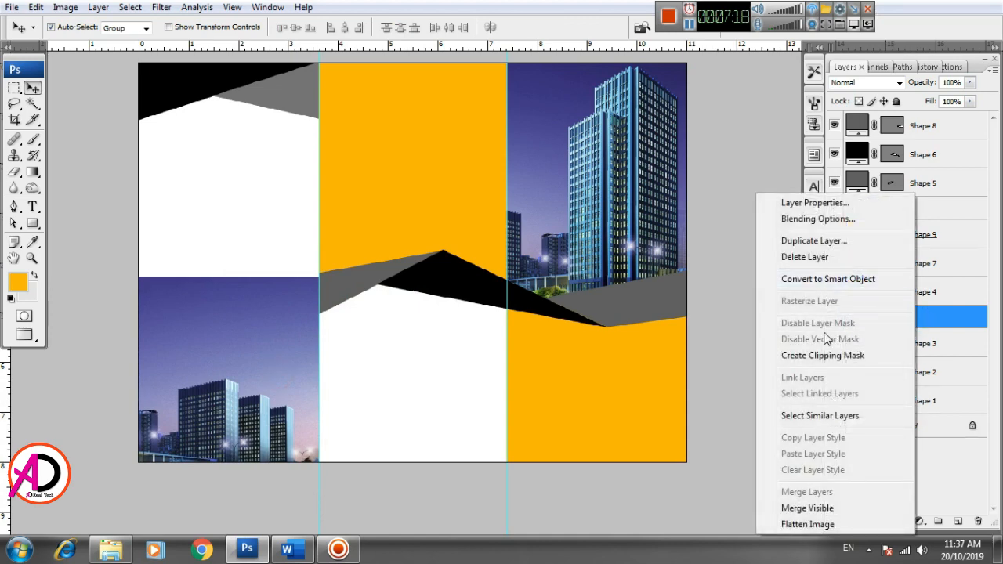
{"action": "left_click", "coordinate": [823, 356]}
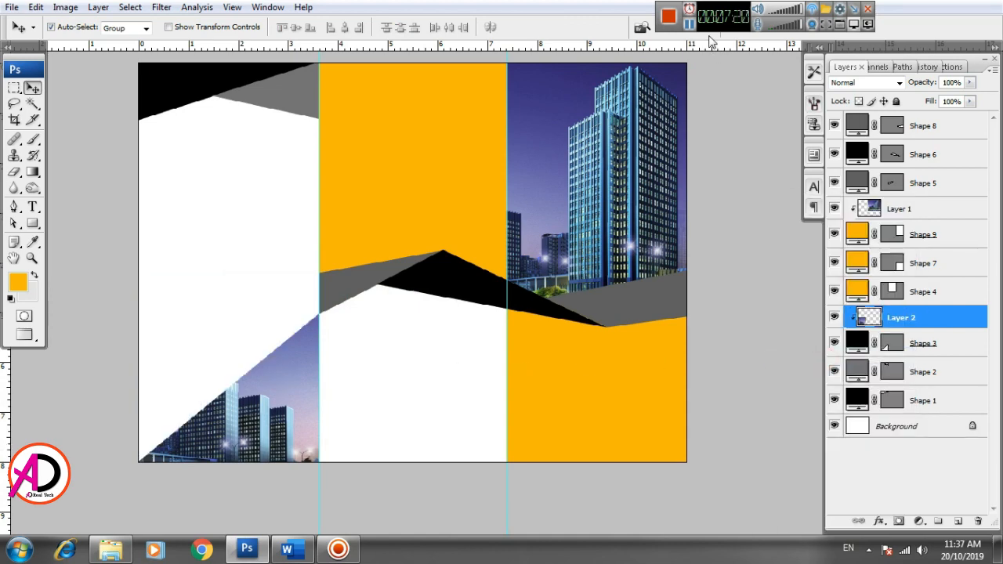
Step: Draw an orange circle about 1.8 in diameter in the first panel's white area with the Ellipse tool
{"action": "left_click_drag", "start_coordinate": [478, 298], "coordinate": [505, 313]}
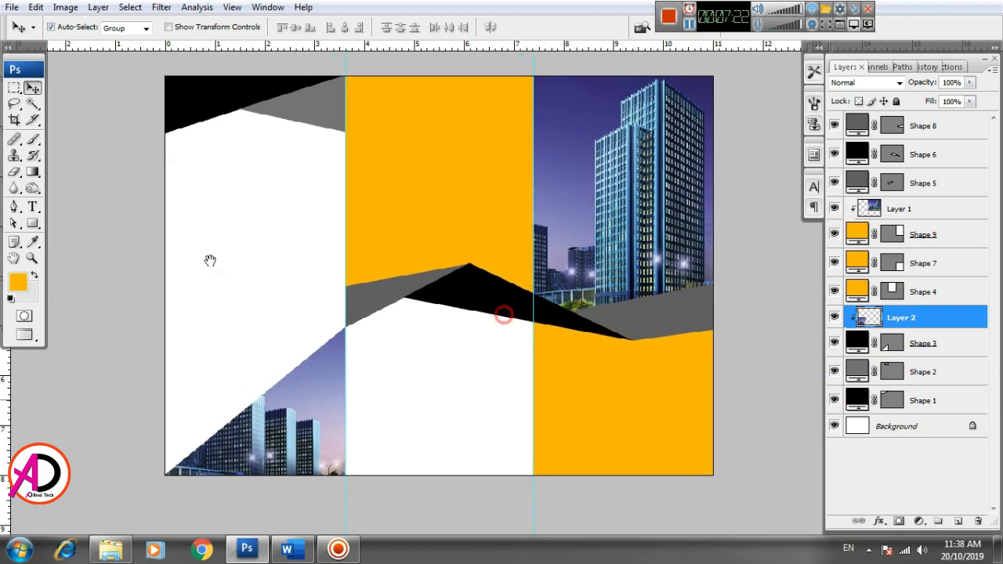
{"action": "left_click", "coordinate": [32, 224]}
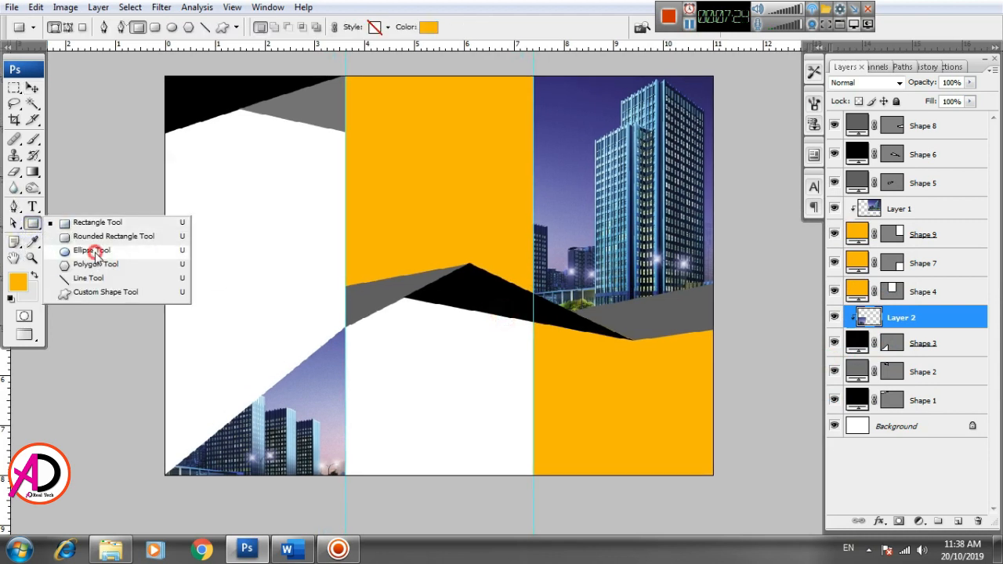
{"action": "left_click", "coordinate": [93, 251]}
{"action": "left_click_drag", "start_coordinate": [197, 238], "coordinate": [285, 328]}
Step: Move the orange circle halfway past the first panel's outer edge and place a duplicate overlapping its lower part
{"action": "left_click", "coordinate": [32, 88]}
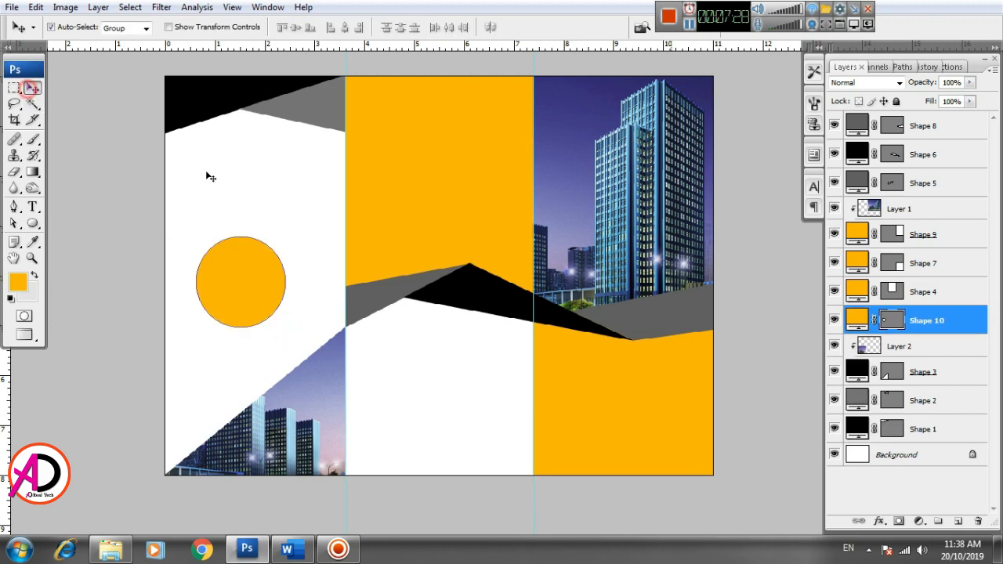
{"action": "left_click", "coordinate": [213, 173]}
{"action": "left_click_drag", "start_coordinate": [269, 292], "coordinate": [240, 369]}
Step: Scale the duplicate circle to about 52.7% and place it just inward of the larger circle in the first panel
{"action": "key", "text": "ctrl+t"}
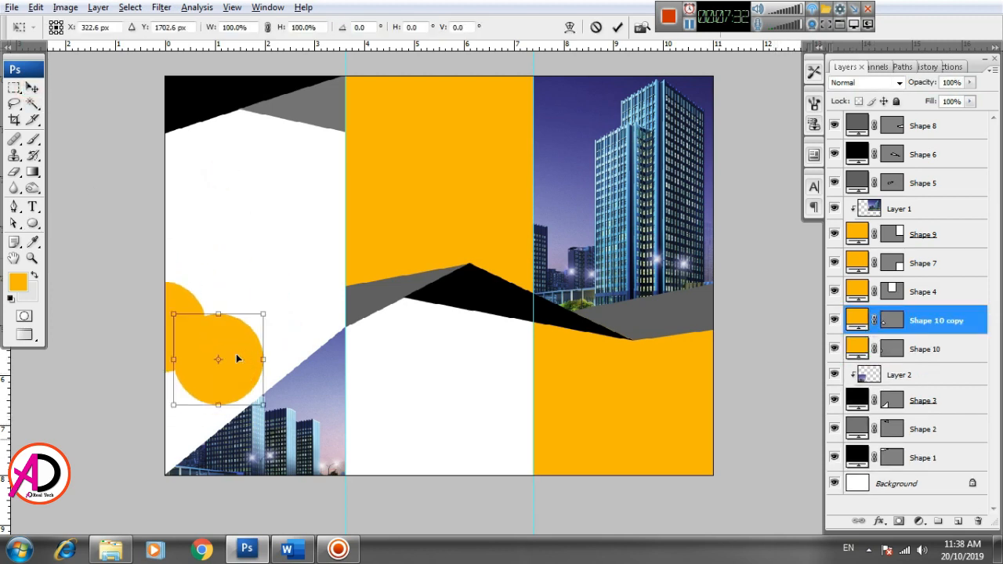
{"action": "left_click_drag", "start_coordinate": [268, 316], "coordinate": [242, 302]}
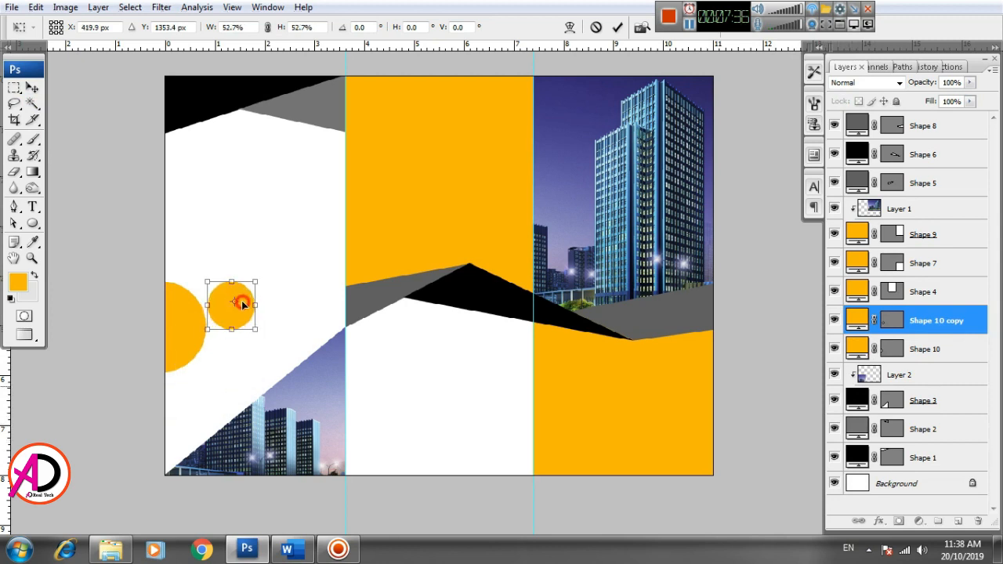
{"action": "double_click", "coordinate": [245, 301]}
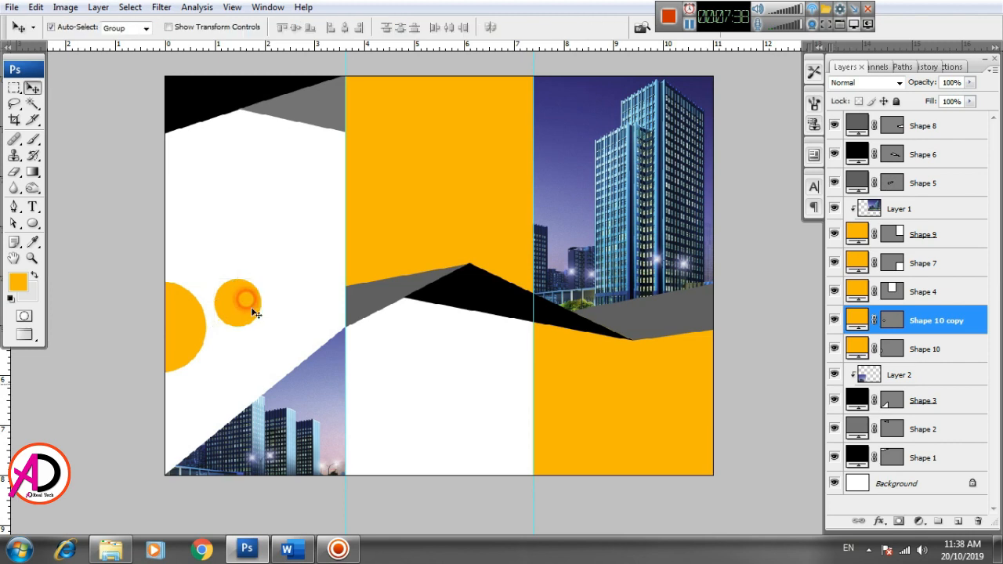
Step: Duplicate the small circle onto the first panel's outer edge below the large one and reduce all three circles' opacity to about 42%
{"action": "left_click_drag", "start_coordinate": [245, 301], "coordinate": [174, 402]}
{"action": "left_click", "coordinate": [248, 357]}
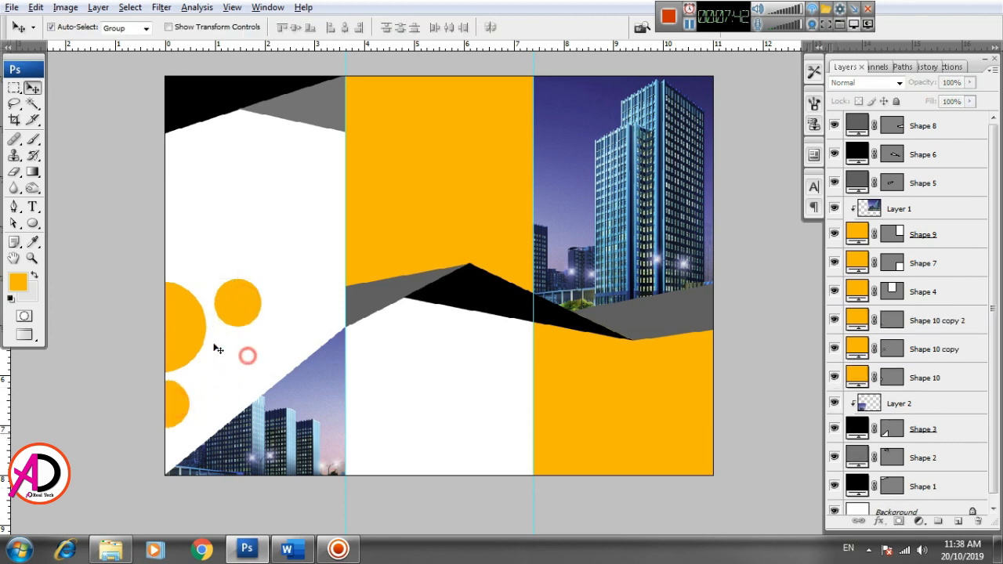
{"action": "left_click", "coordinate": [191, 330]}
{"action": "left_click", "coordinate": [969, 82]}
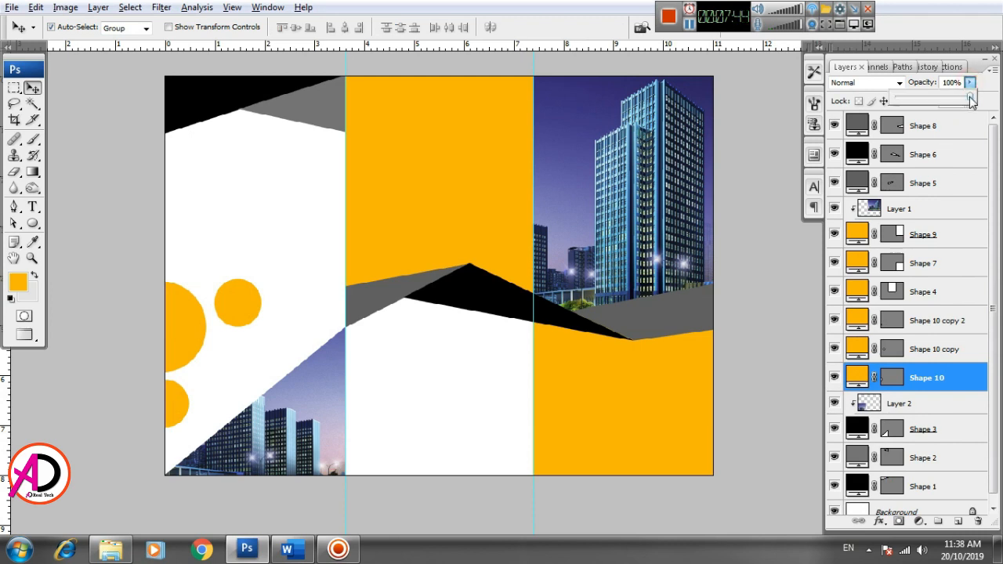
{"action": "left_click_drag", "start_coordinate": [971, 100], "coordinate": [926, 100]}
{"action": "left_click", "coordinate": [239, 307]}
{"action": "left_click", "coordinate": [969, 82]}
{"action": "left_click", "coordinate": [178, 404]}
{"action": "left_click", "coordinate": [969, 82]}
{"action": "left_click", "coordinate": [290, 309]}
Step: Move the small inner circle down to nestle between the large circle and the lower edge circle in the first panel
{"action": "left_click_drag", "start_coordinate": [290, 309], "coordinate": [347, 293]}
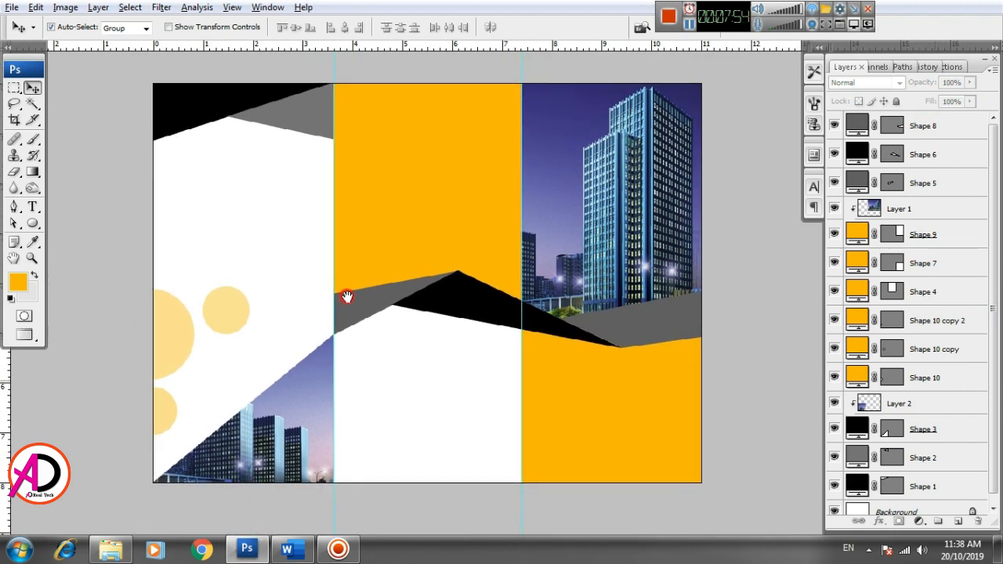
{"action": "left_click_drag", "start_coordinate": [399, 349], "coordinate": [404, 359]}
{"action": "scroll", "coordinate": [410, 361], "scroll_direction": "up", "scroll_amount": 2}
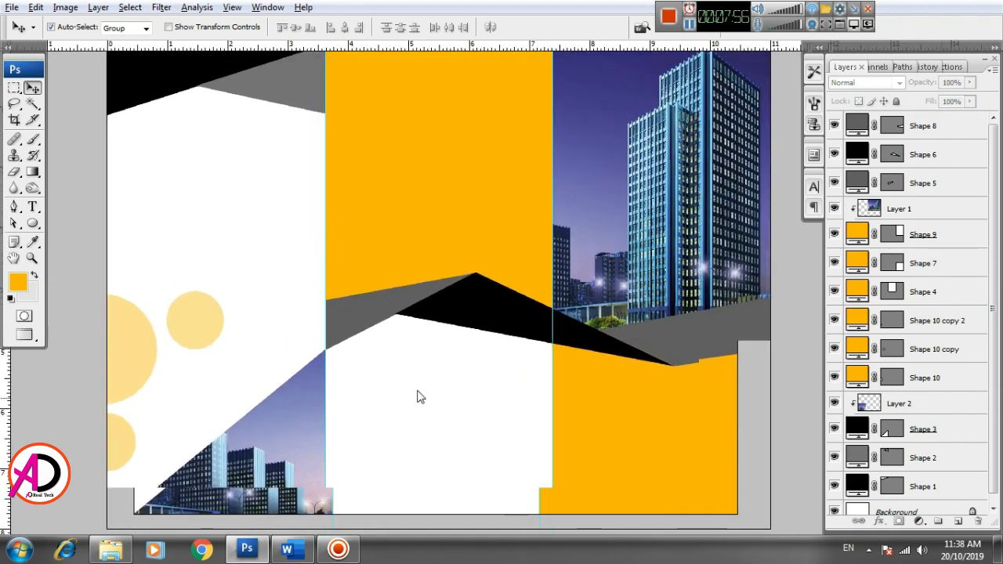
{"action": "left_click_drag", "start_coordinate": [444, 395], "coordinate": [454, 393]}
{"action": "left_click_drag", "start_coordinate": [205, 326], "coordinate": [175, 419]}
{"action": "left_click_drag", "start_coordinate": [360, 359], "coordinate": [353, 381]}
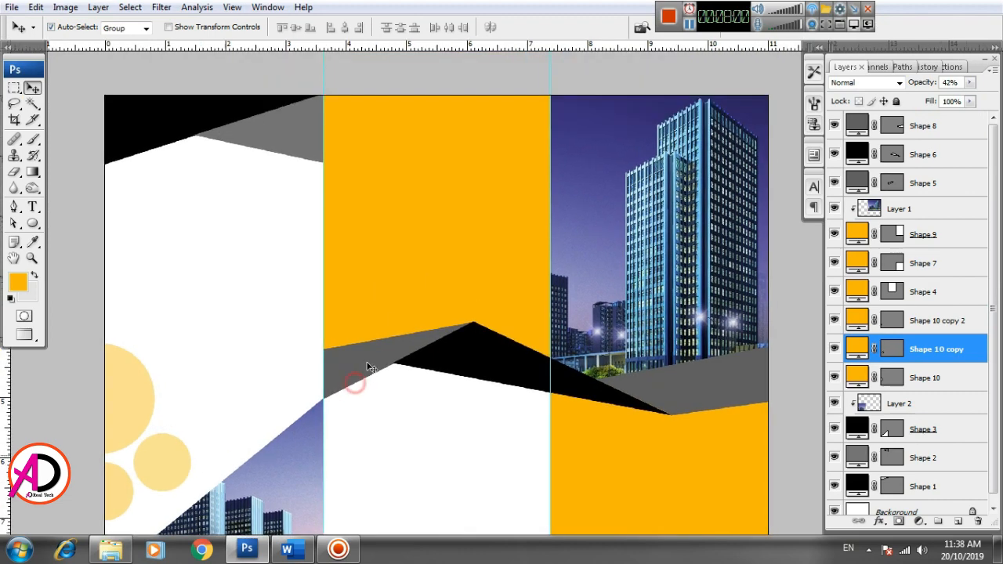
{"action": "scroll", "coordinate": [384, 362], "scroll_direction": "down", "scroll_amount": 6}
{"action": "scroll", "coordinate": [384, 363], "scroll_direction": "up", "scroll_amount": 2}
{"action": "key", "text": "alt+space"}
{"action": "left_click_drag", "start_coordinate": [464, 409], "coordinate": [441, 412]}
{"action": "scroll", "coordinate": [418, 405], "scroll_direction": "up", "scroll_amount": 2}
{"action": "left_click_drag", "start_coordinate": [372, 353], "coordinate": [447, 353]}
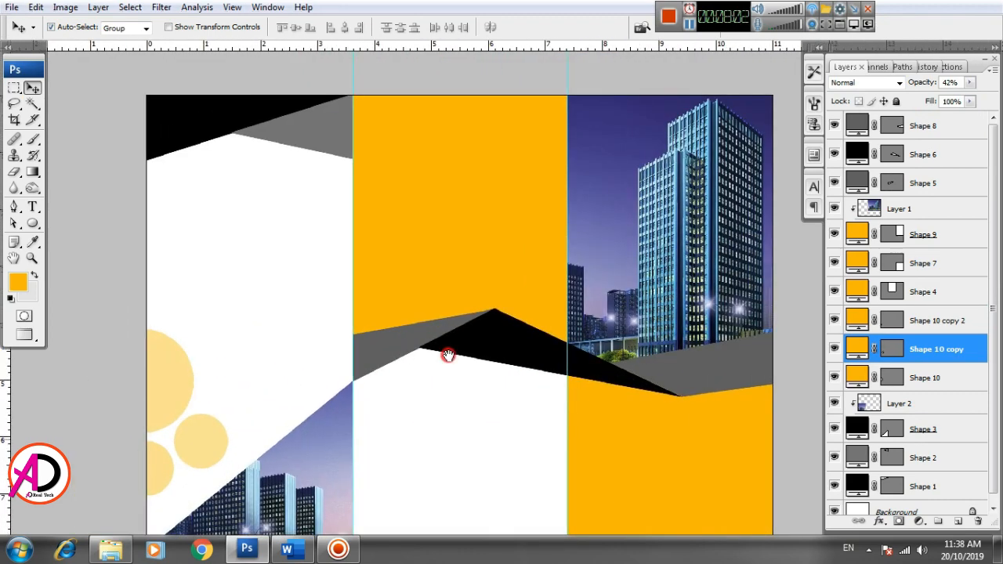
{"action": "scroll", "coordinate": [438, 368], "scroll_direction": "up", "scroll_amount": 2}
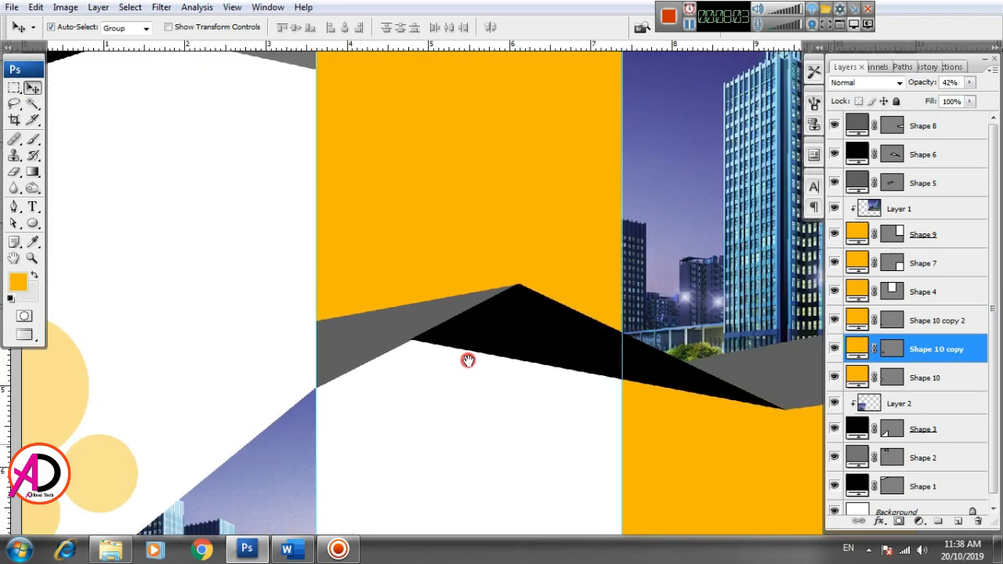
{"action": "left_click", "coordinate": [14, 206]}
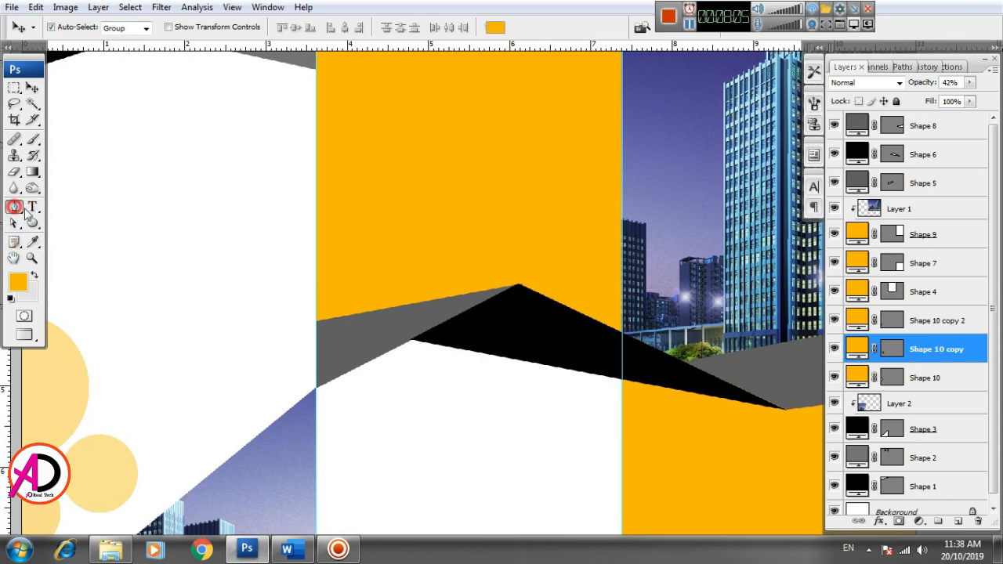
{"action": "left_click", "coordinate": [305, 151]}
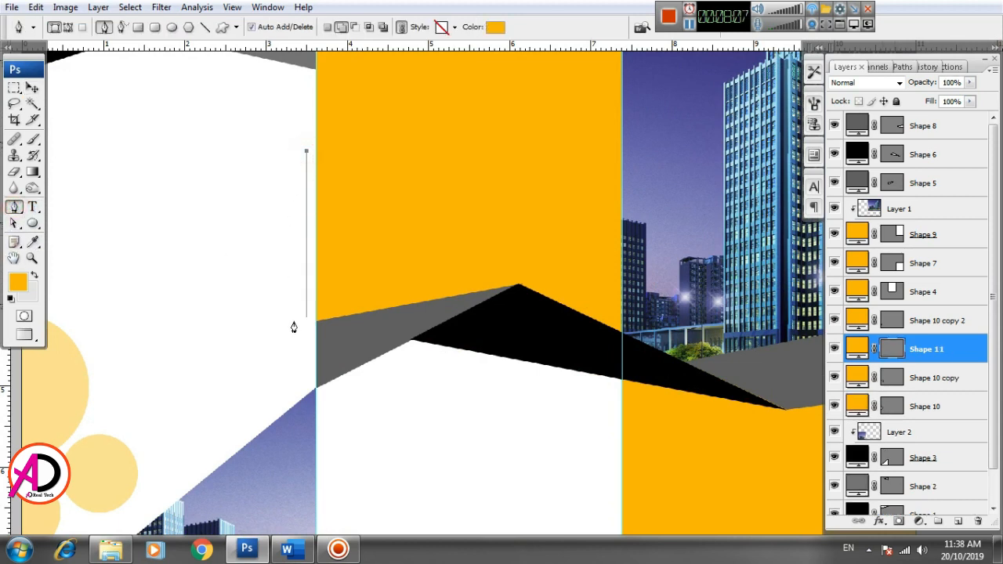
{"action": "left_click", "coordinate": [306, 365]}
{"action": "left_click", "coordinate": [305, 380]}
{"action": "left_click", "coordinate": [219, 452]}
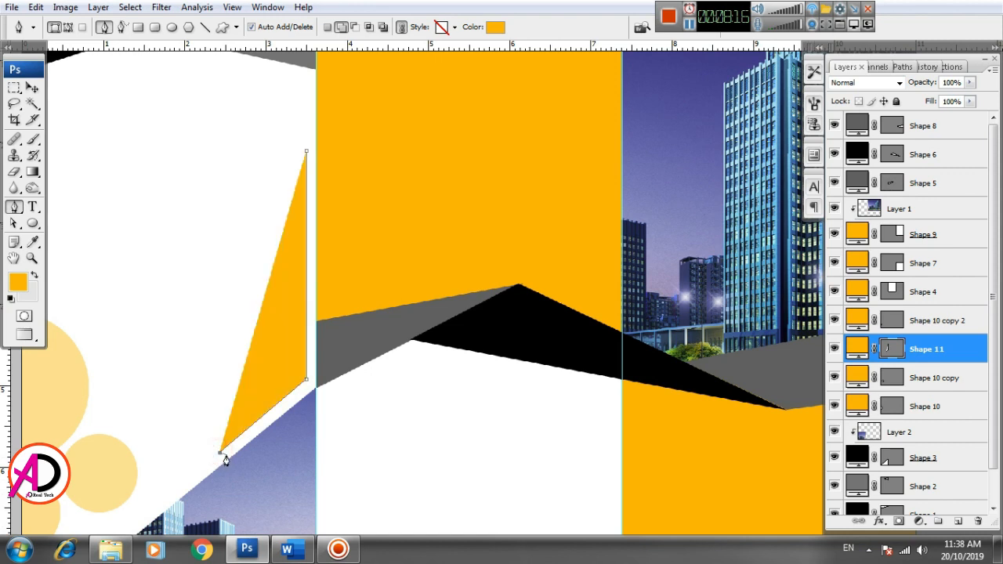
{"action": "key", "text": "ctrl+alt+z"}
{"action": "key", "text": "ctrl+alt+z"}
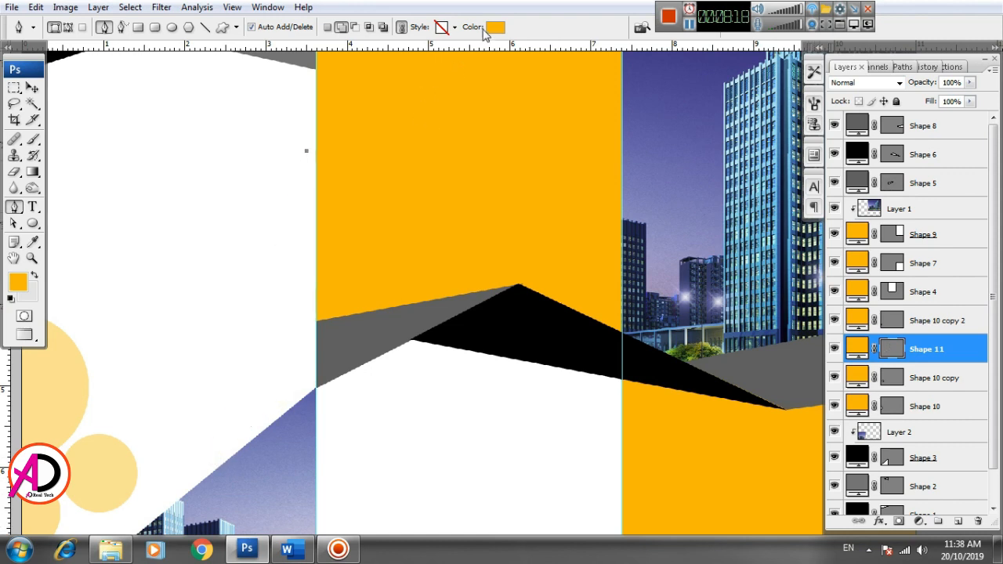
{"action": "key", "text": "ctrl+alt+z"}
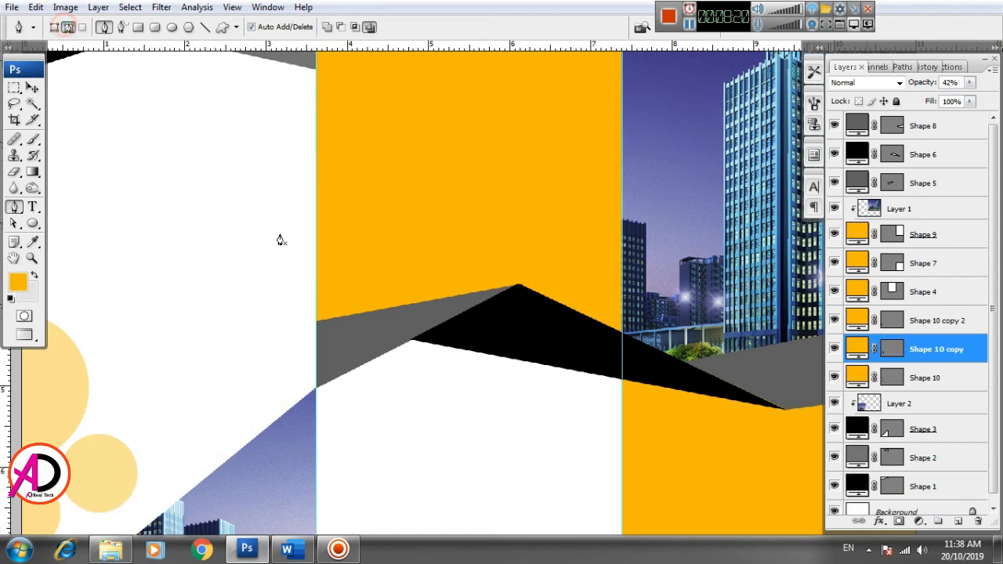
Step: Outline a thin bent strip with a Pen path beside the first fold and parallel to the photo's slanted edge, and convert it to a selection
{"action": "left_click", "coordinate": [302, 180]}
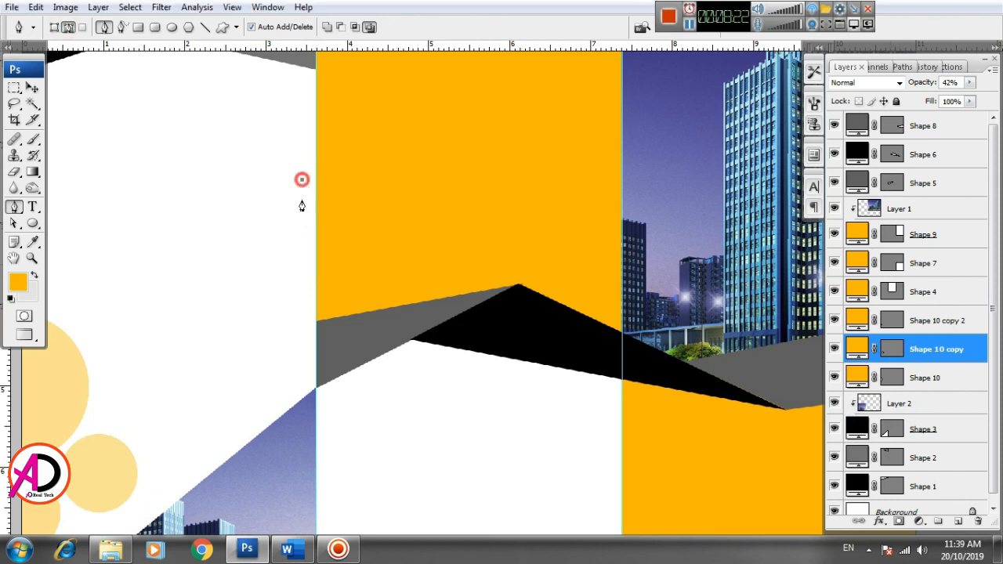
{"action": "left_click", "coordinate": [301, 377]}
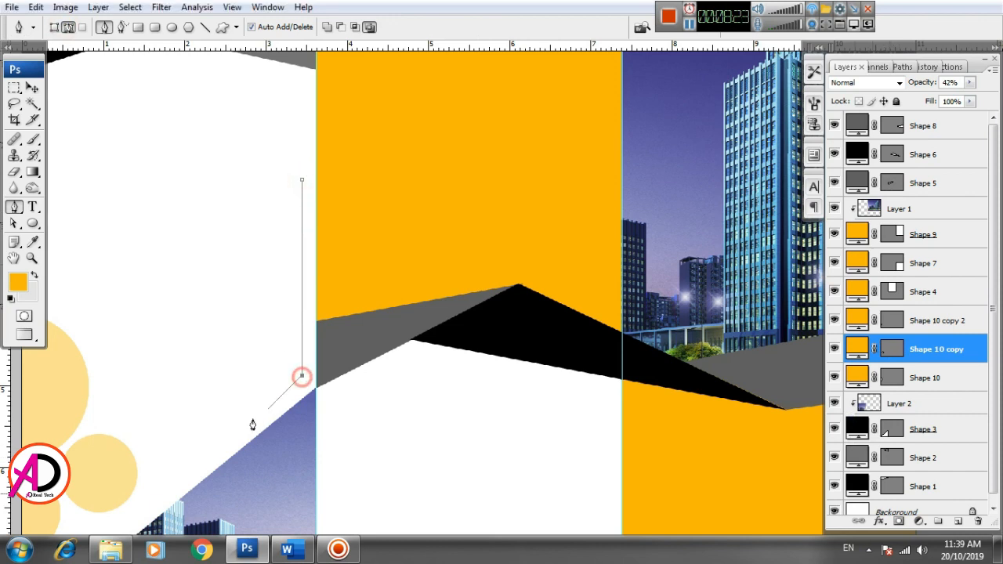
{"action": "left_click", "coordinate": [211, 453]}
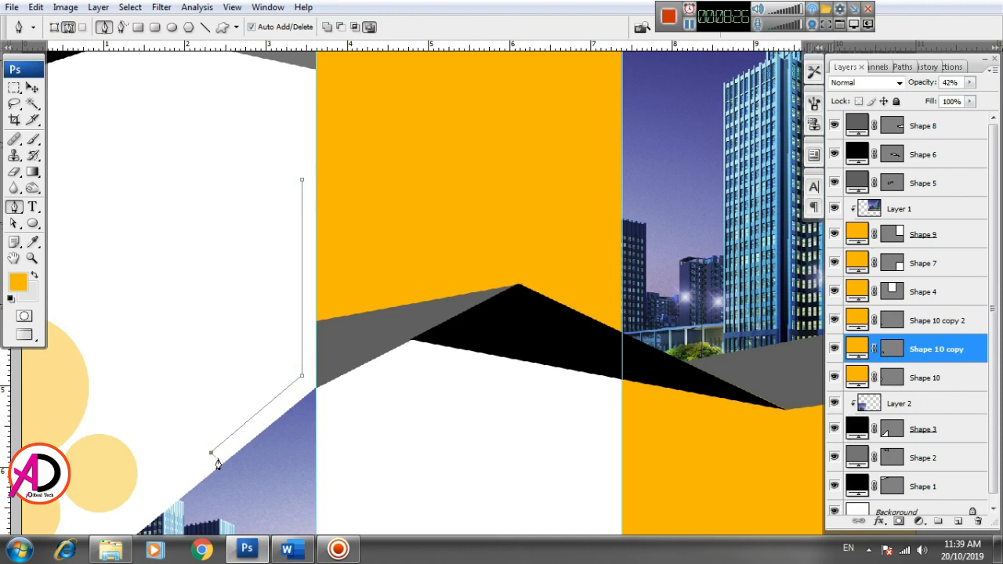
{"action": "left_click", "coordinate": [310, 378]}
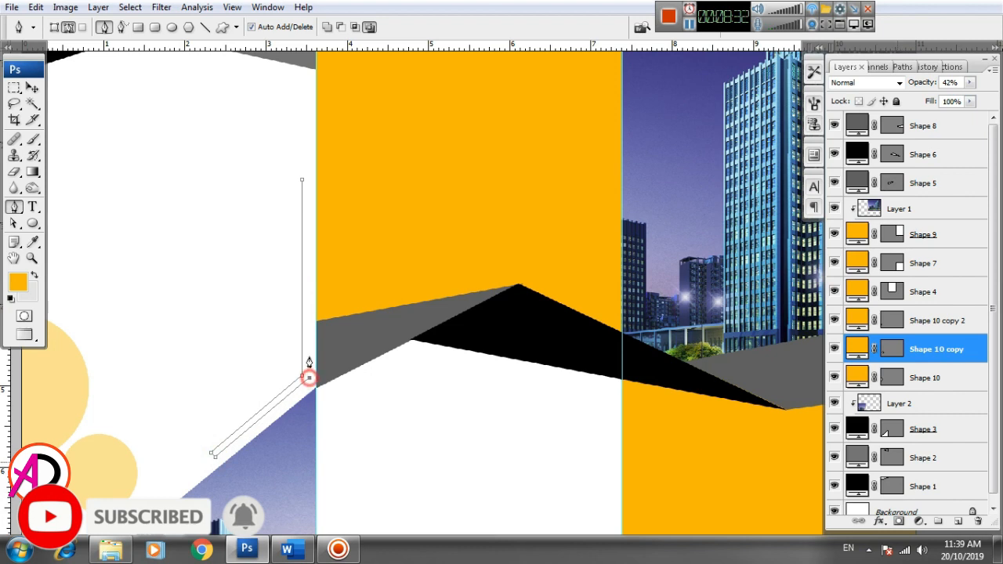
{"action": "left_click", "coordinate": [309, 179]}
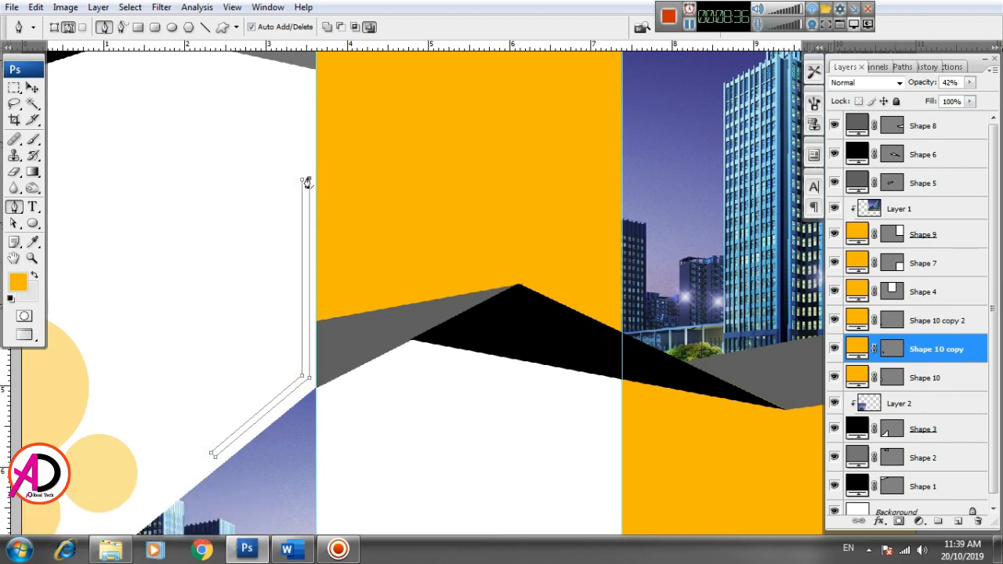
{"action": "left_click", "coordinate": [305, 180]}
{"action": "left_click", "coordinate": [310, 183]}
{"action": "key", "text": "ctrl+alt+z"}
{"action": "key", "text": "ctrl+alt+z"}
{"action": "key", "text": "ctrl+alt+z"}
{"action": "key", "text": "ctrl+Return"}
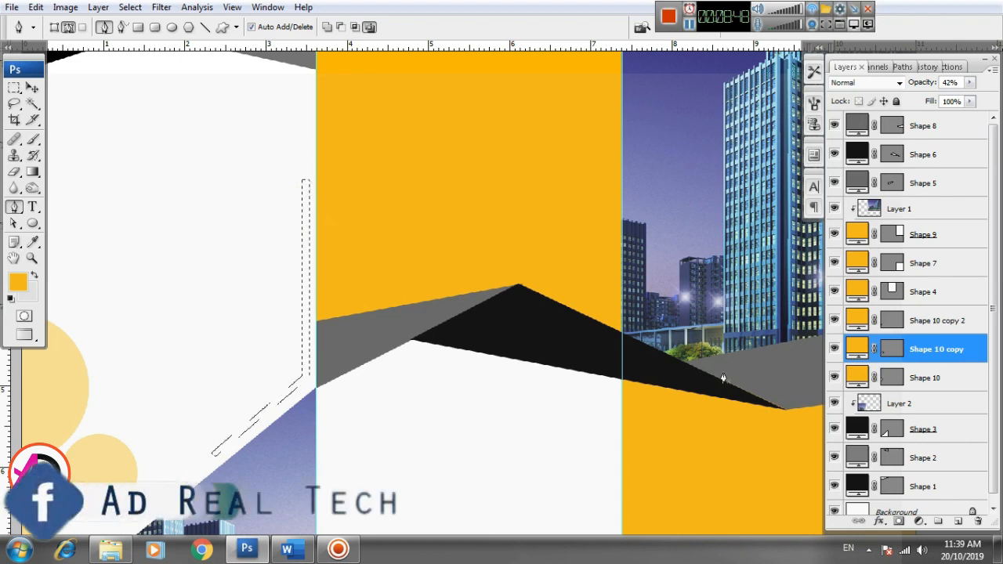
Step: Fill the strip selection with a Solid Color layer in black sampled from the middle panel's black shape
{"action": "left_click", "coordinate": [919, 521]}
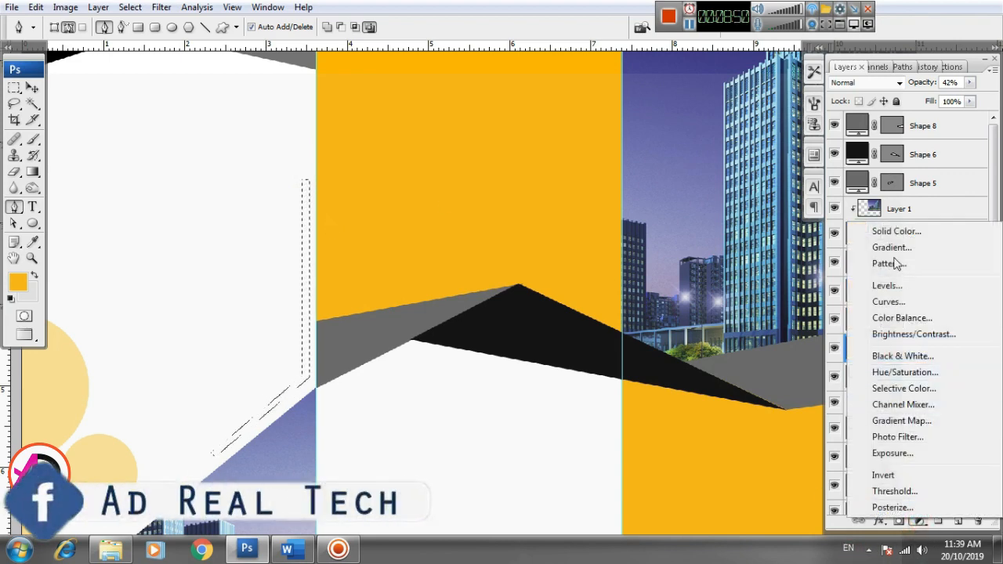
{"action": "left_click", "coordinate": [870, 229]}
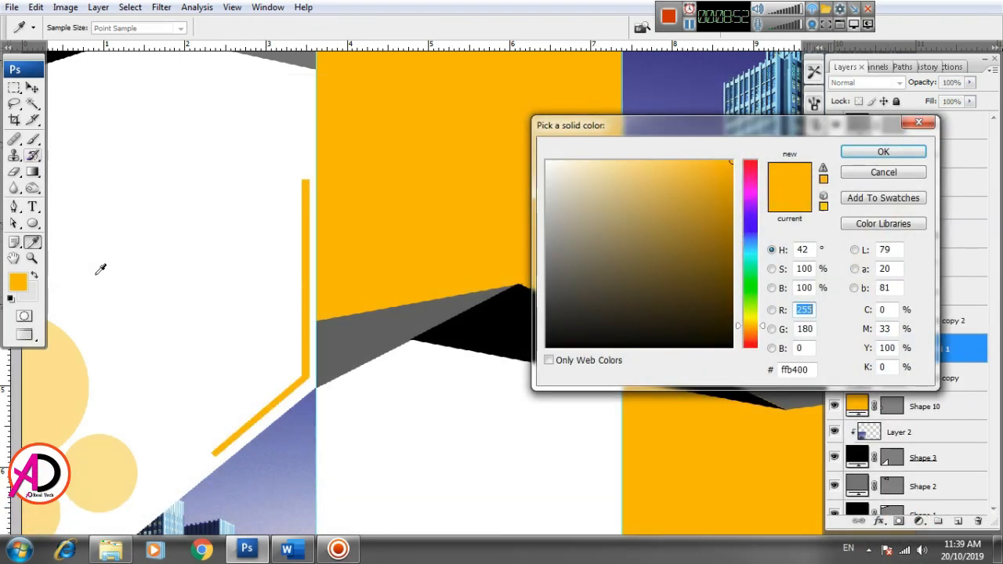
{"action": "left_click", "coordinate": [476, 324]}
{"action": "left_click", "coordinate": [883, 152]}
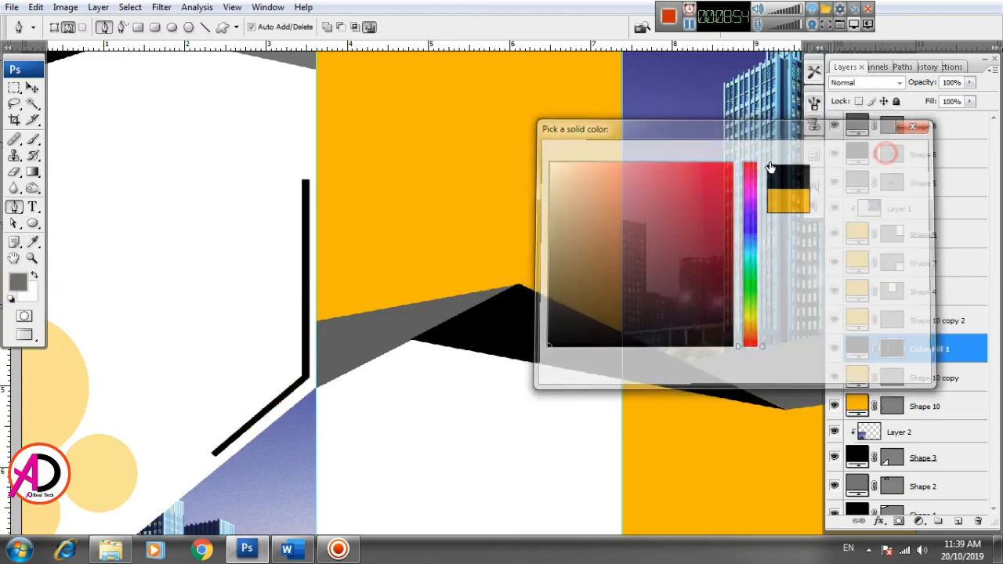
Step: Add the text HEADLINE in Calibri Italic at 42.33 pt on the middle orange panel
{"action": "left_click", "coordinate": [32, 88]}
{"action": "key", "text": "ctrl+minus"}
{"action": "scroll", "coordinate": [384, 427], "scroll_direction": "down", "scroll_amount": 5}
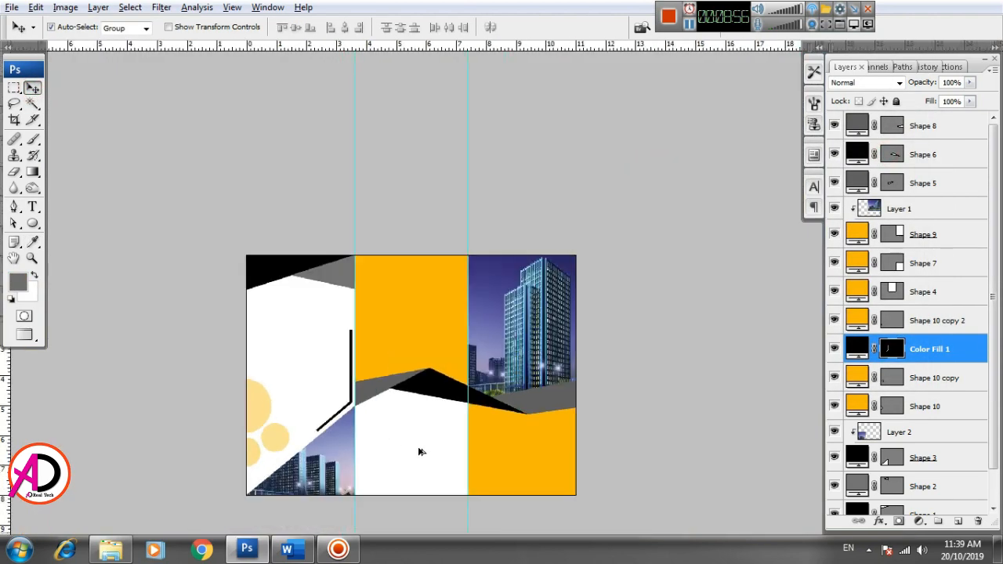
{"action": "scroll", "coordinate": [419, 452], "scroll_direction": "up", "scroll_amount": 3}
{"action": "mouse_move", "coordinate": [437, 447]}
{"action": "left_mouse_down"}
{"action": "mouse_move", "coordinate": [407, 430]}
{"action": "mouse_move", "coordinate": [430, 459]}
{"action": "left_mouse_up"}
{"action": "scroll", "coordinate": [408, 430], "scroll_direction": "up", "scroll_amount": 2}
{"action": "scroll", "coordinate": [367, 412], "scroll_direction": "up", "scroll_amount": 4}
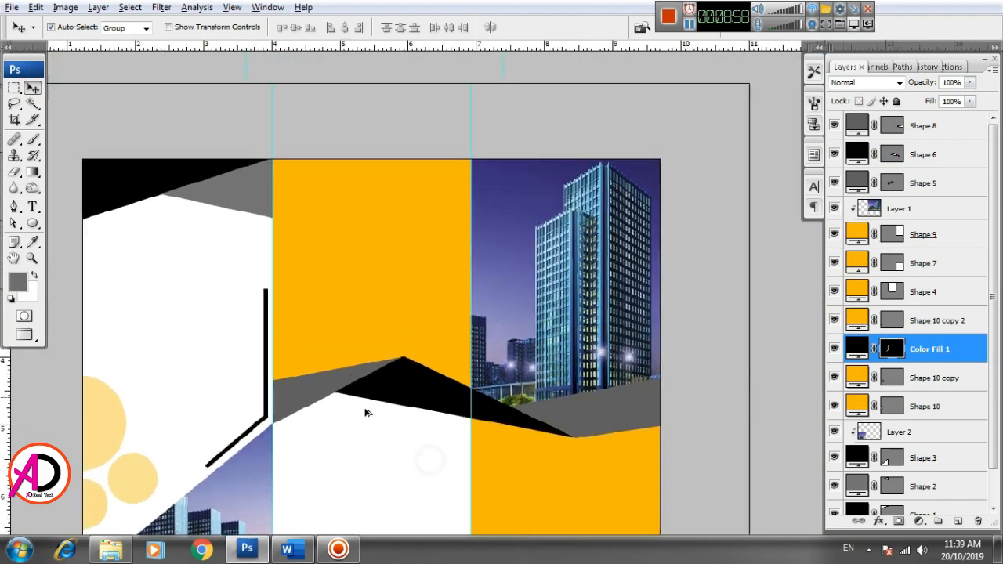
{"action": "left_click_drag", "start_coordinate": [423, 391], "coordinate": [497, 438]}
{"action": "left_click", "coordinate": [32, 207]}
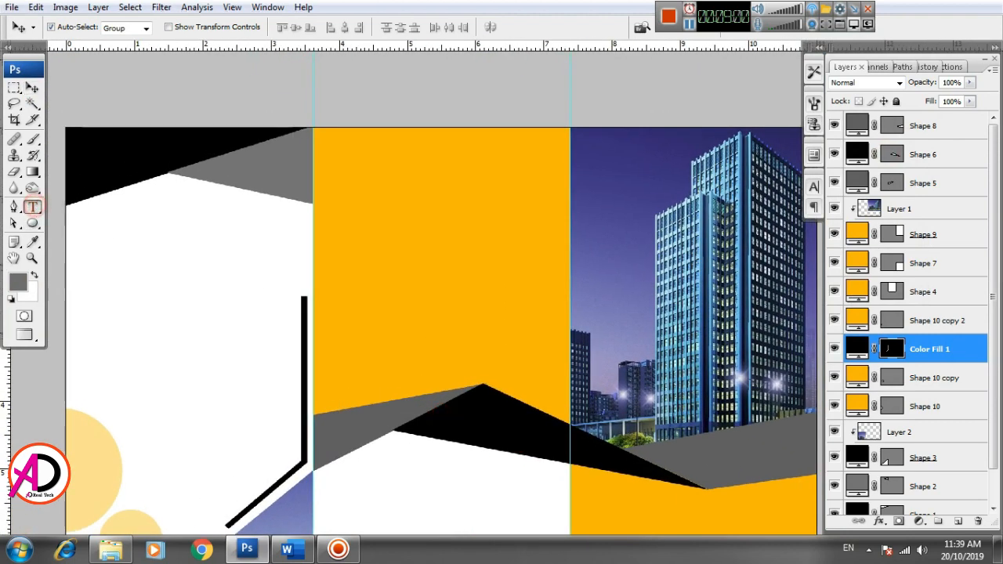
{"action": "left_click", "coordinate": [366, 261]}
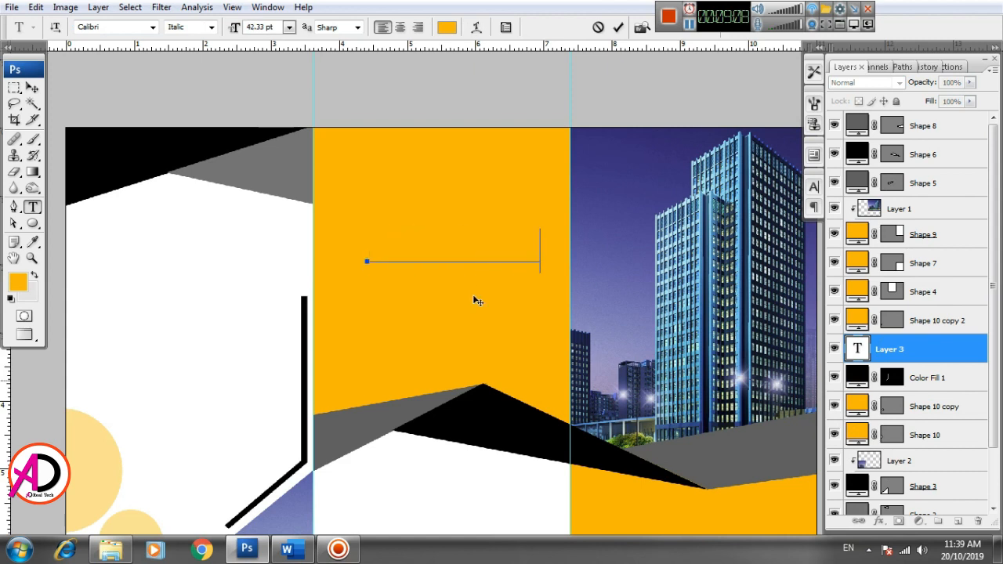
{"action": "key", "text": "ctrl+Return"}
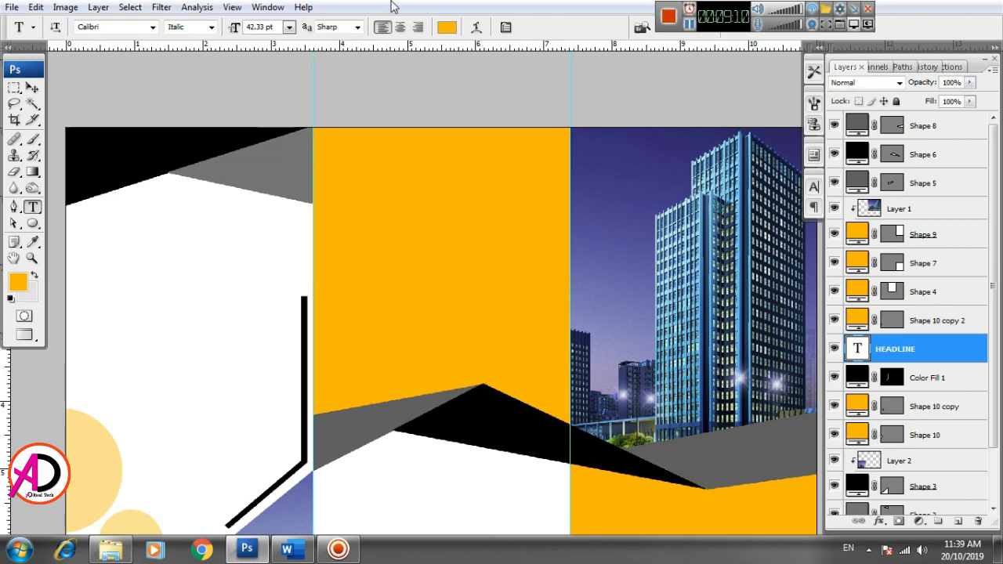
Step: Set the HEADLINE text color to black (000000)
{"action": "left_click", "coordinate": [813, 186]}
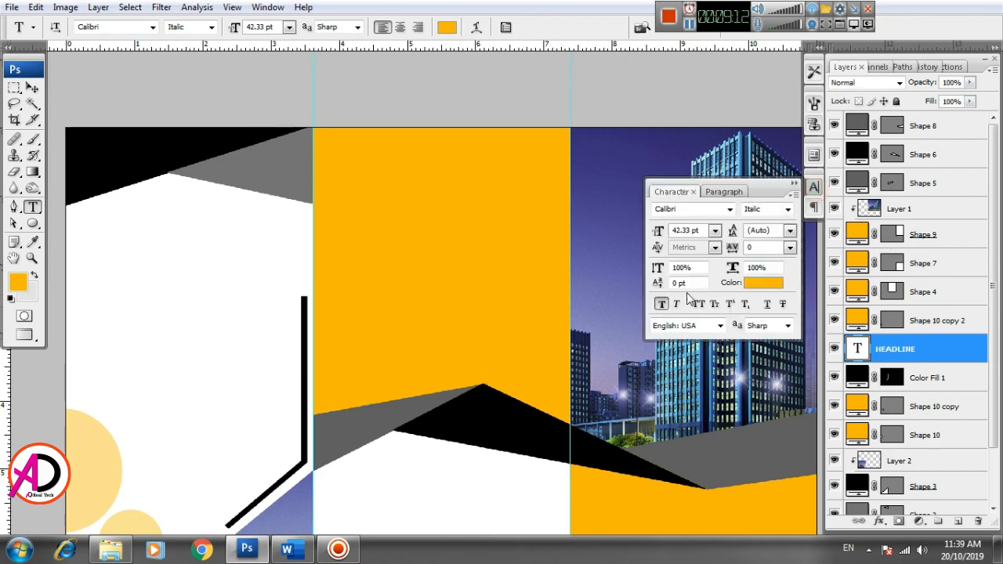
{"action": "left_click", "coordinate": [741, 285]}
{"action": "left_click_drag", "start_coordinate": [555, 341], "coordinate": [506, 357]}
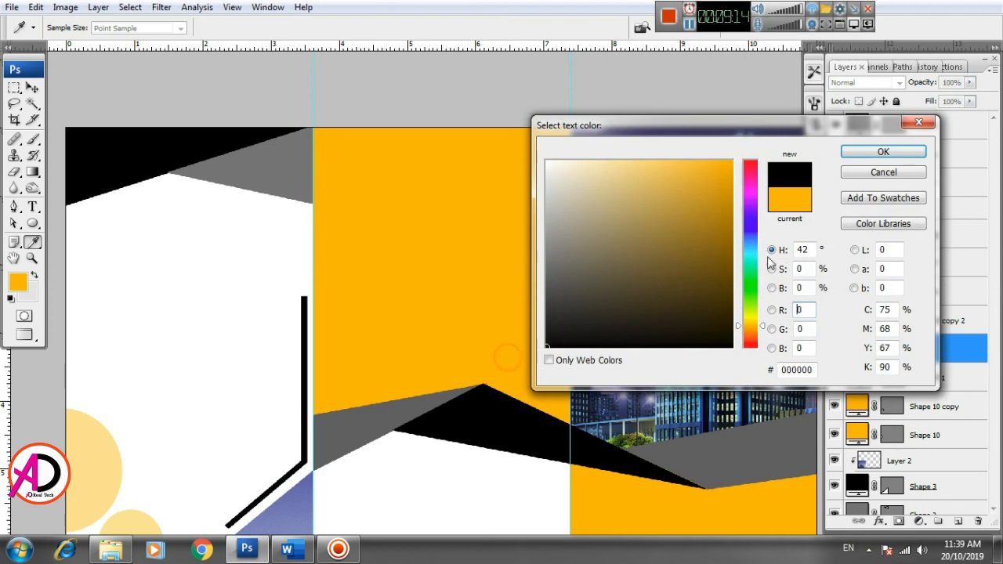
{"action": "left_click", "coordinate": [879, 152]}
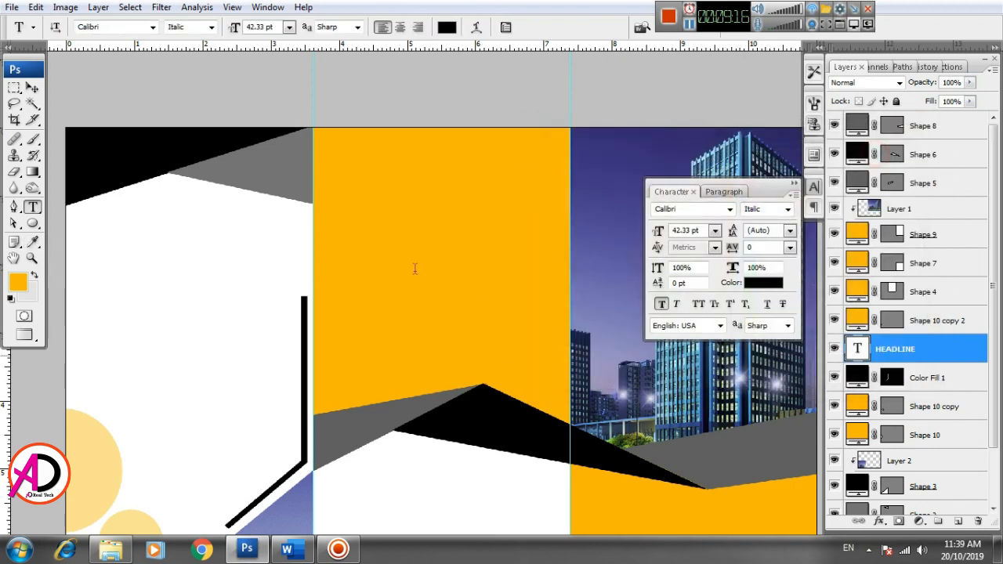
Step: Bring the HEADLINE text layer to the top of the layer stack and move the text near the top of the middle orange panel
{"action": "left_click", "coordinate": [32, 87]}
{"action": "left_click", "coordinate": [491, 168]}
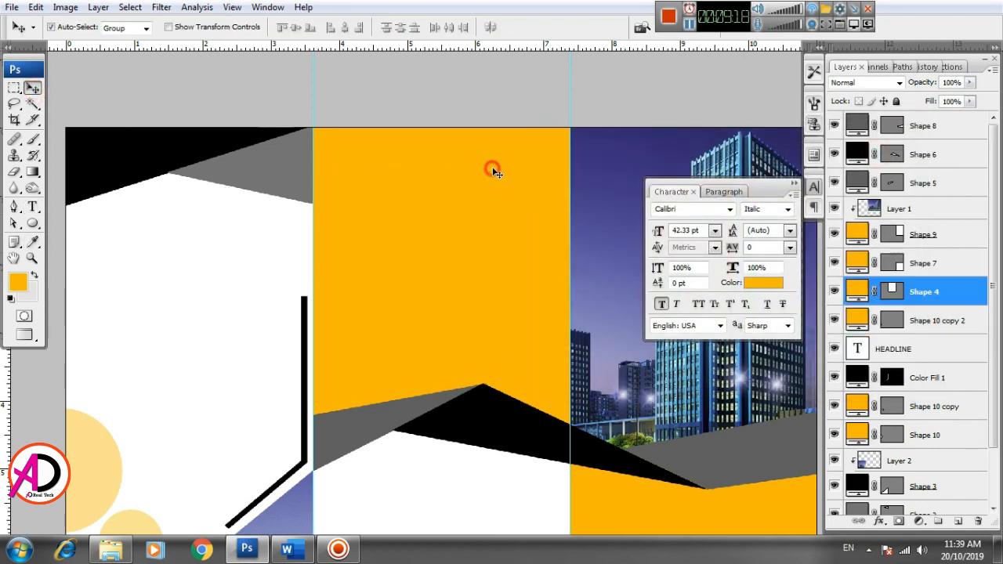
{"action": "left_click", "coordinate": [909, 349]}
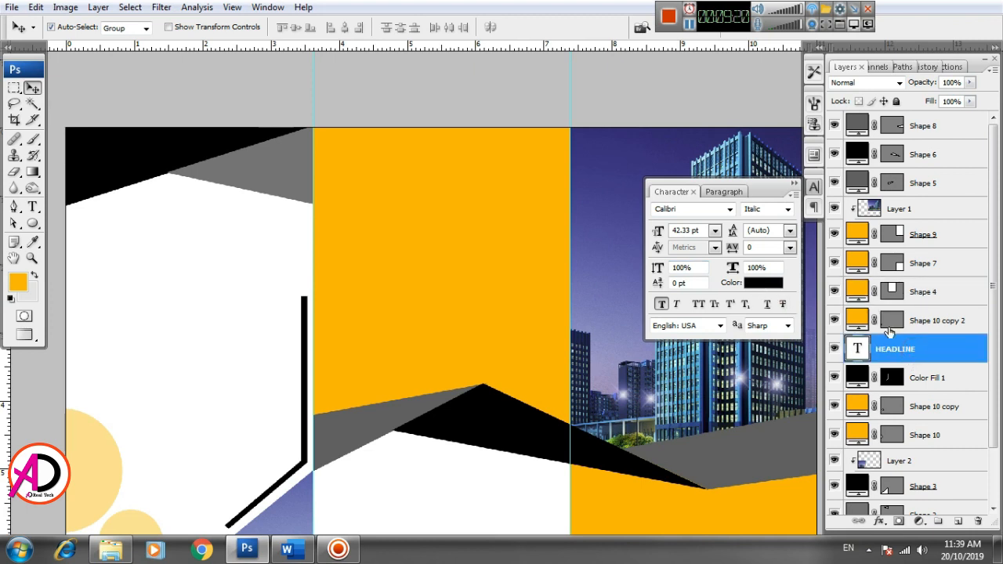
{"action": "left_click_drag", "start_coordinate": [889, 333], "coordinate": [938, 120]}
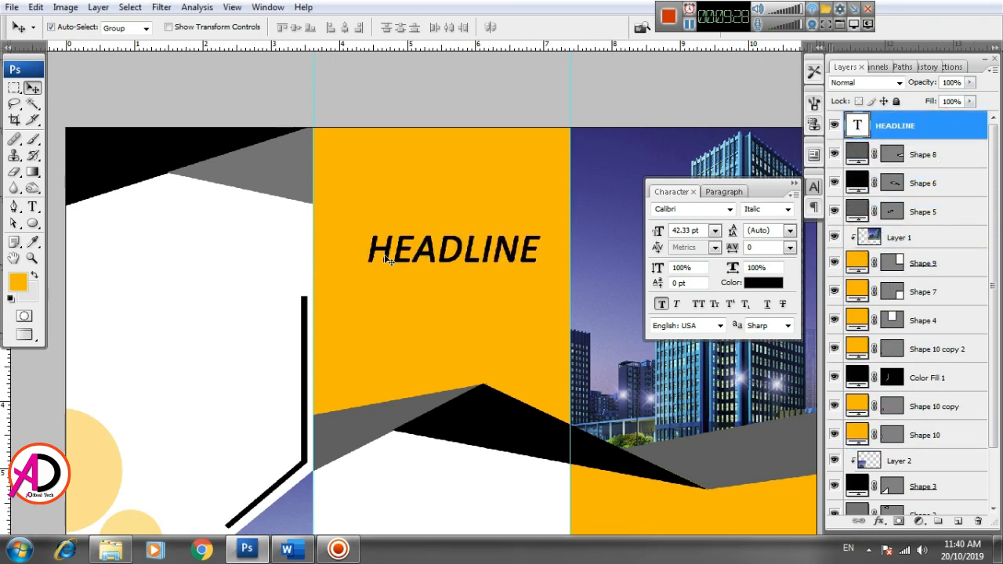
{"action": "left_click_drag", "start_coordinate": [441, 262], "coordinate": [415, 170]}
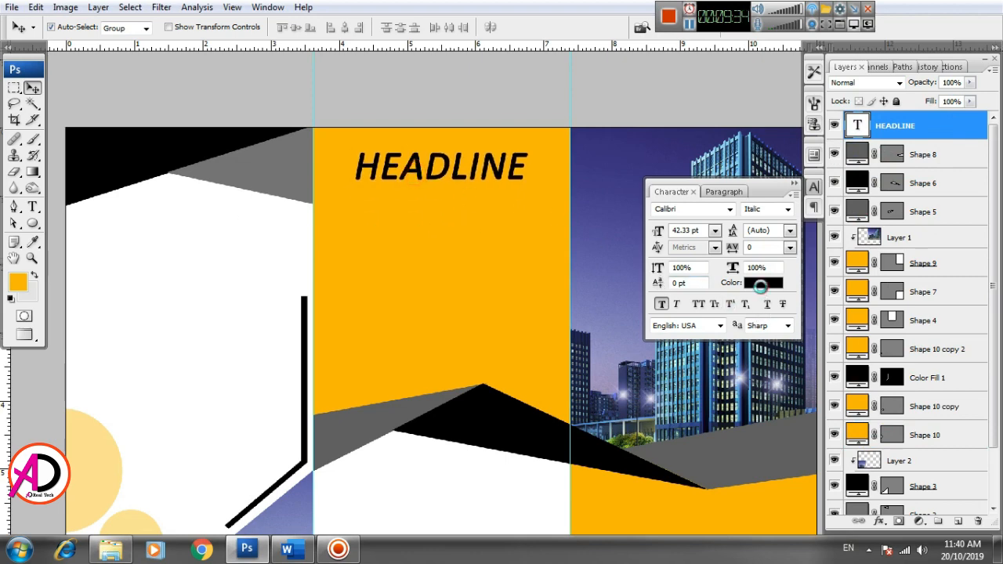
{"action": "left_click", "coordinate": [871, 169]}
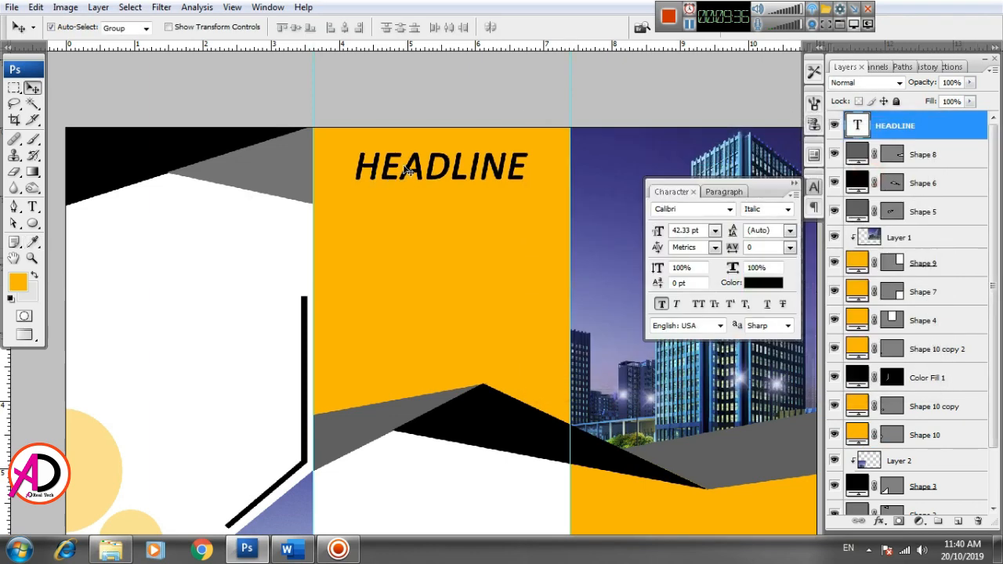
Step: Set the HEADLINE text to Bell Gothic Std Black and reposition it centered across the middle orange panel
{"action": "left_click", "coordinate": [32, 206]}
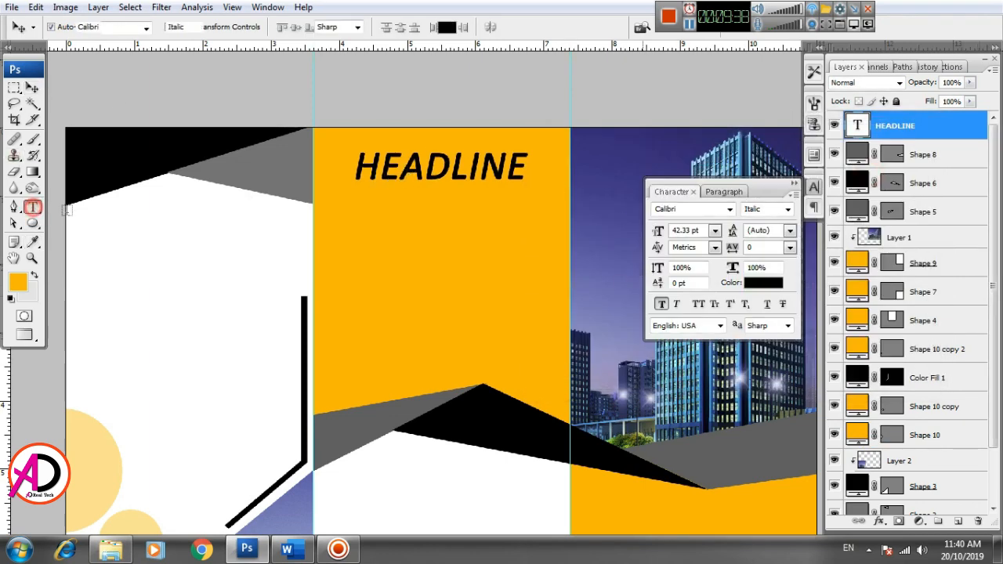
{"action": "double_click", "coordinate": [415, 168]}
{"action": "left_click", "coordinate": [152, 27]}
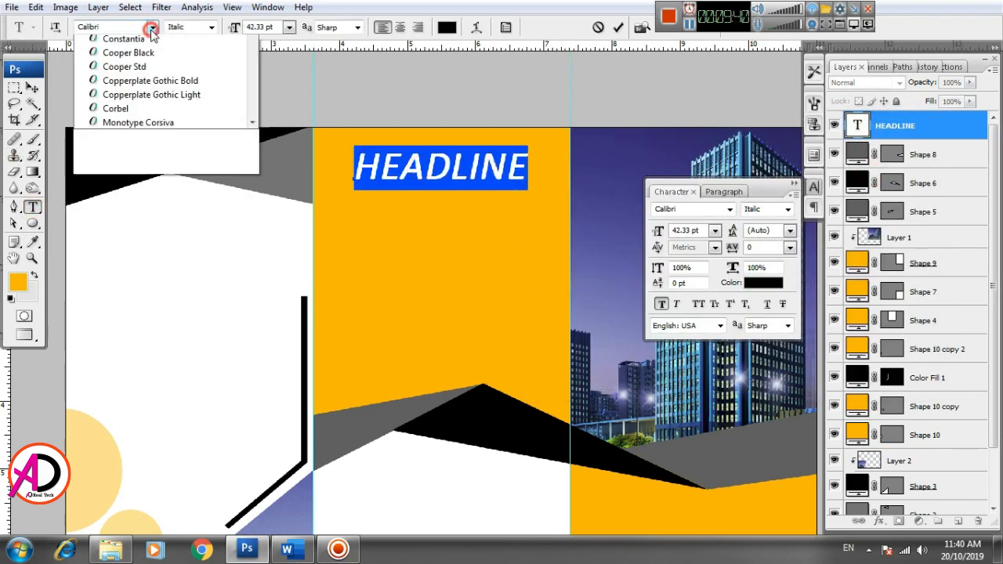
{"action": "left_click_drag", "start_coordinate": [255, 147], "coordinate": [258, 114]}
{"action": "left_click", "coordinate": [171, 155]}
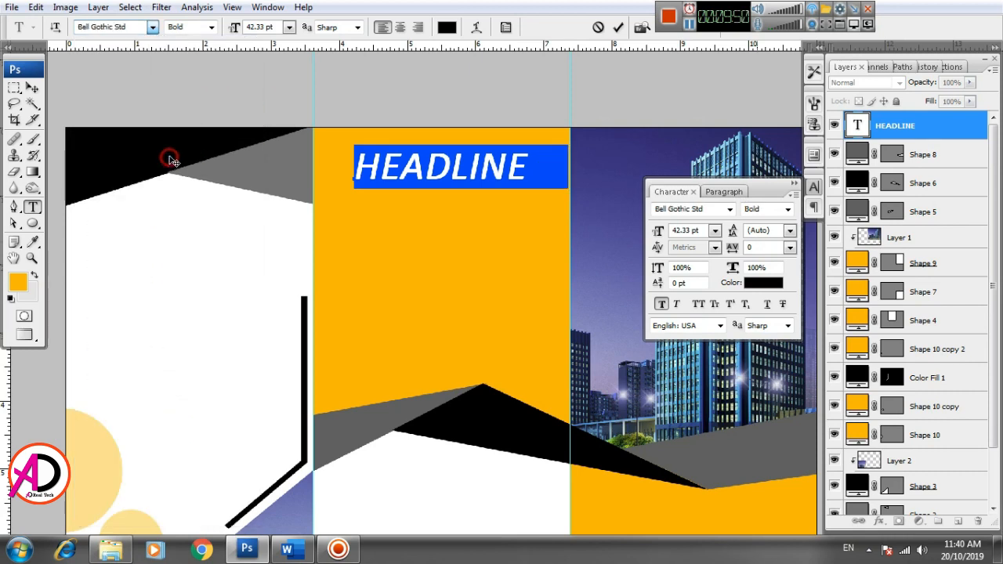
{"action": "left_click", "coordinate": [209, 28]}
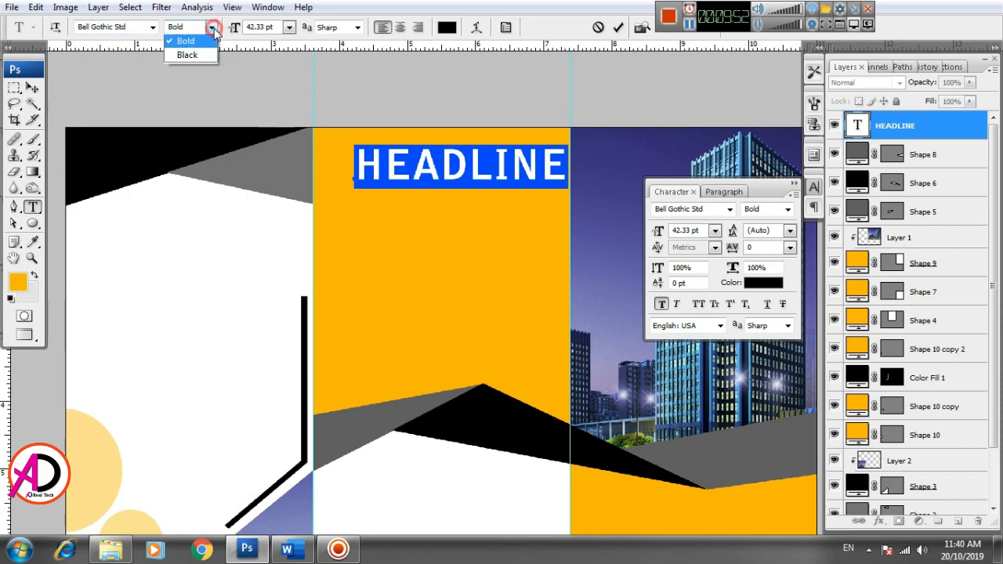
{"action": "left_click", "coordinate": [208, 55]}
{"action": "left_click", "coordinate": [34, 87]}
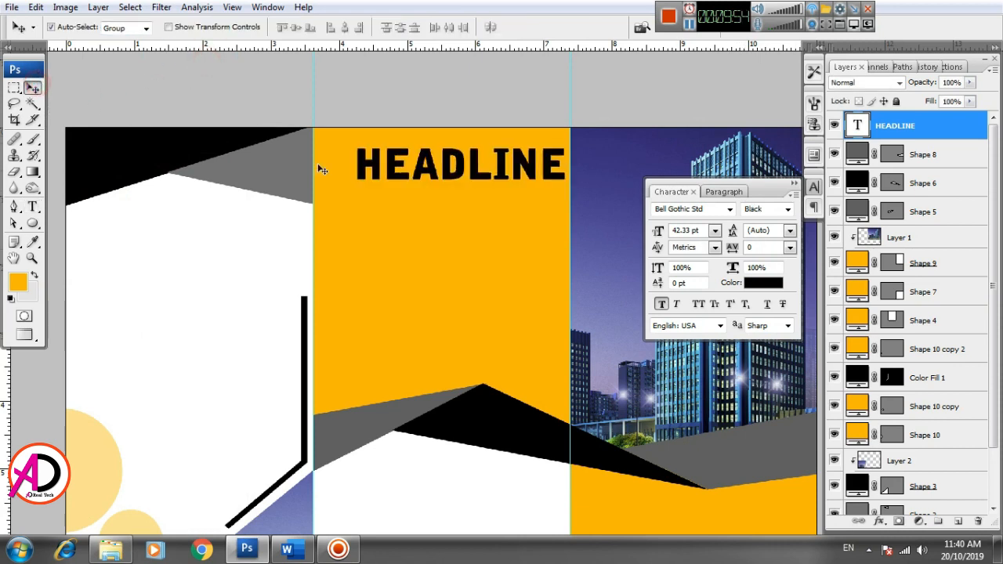
{"action": "left_click_drag", "start_coordinate": [386, 173], "coordinate": [369, 192]}
Step: Add a paragraph text box below HEADLINE reading YOUR COMPANY ADDRESS HERE in Bell Gothic Std Black at 16.33 pt
{"action": "scroll", "coordinate": [359, 372], "scroll_direction": "up", "scroll_amount": 4}
{"action": "left_click_drag", "start_coordinate": [401, 374], "coordinate": [401, 392]}
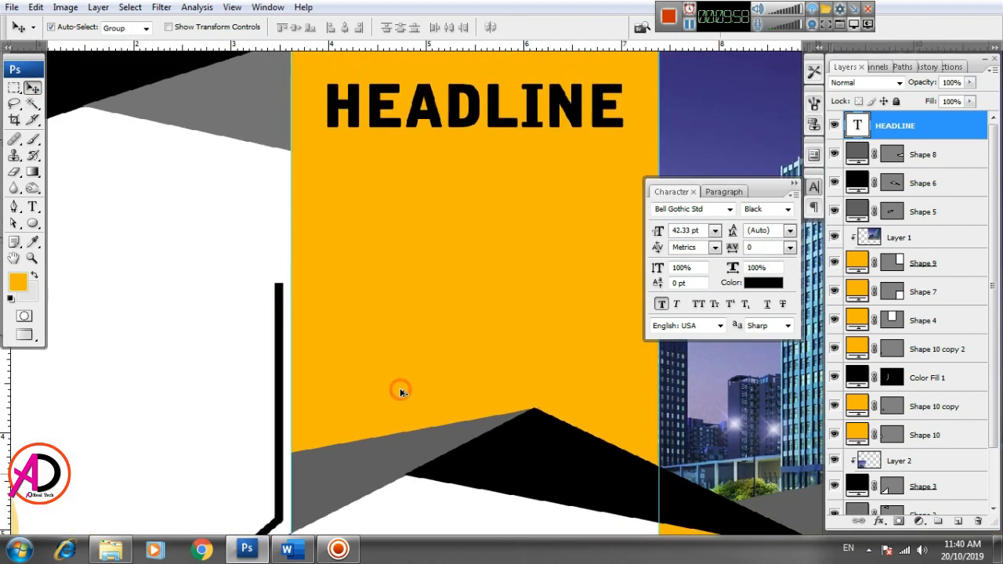
{"action": "scroll", "coordinate": [388, 345], "scroll_direction": "up", "scroll_amount": 1}
{"action": "left_click_drag", "start_coordinate": [387, 340], "coordinate": [343, 409]}
{"action": "left_click", "coordinate": [32, 206]}
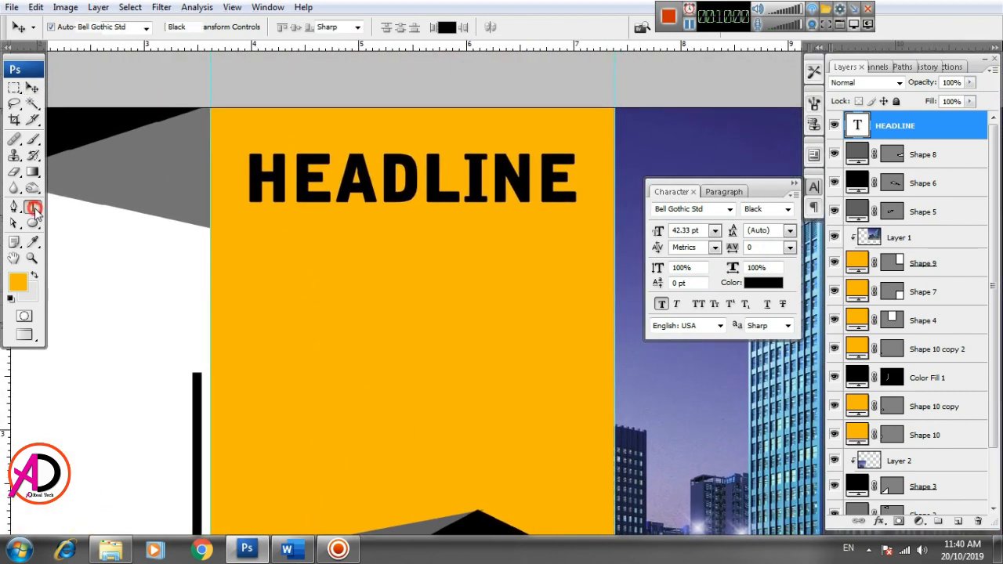
{"action": "left_click_drag", "start_coordinate": [250, 244], "coordinate": [549, 384]}
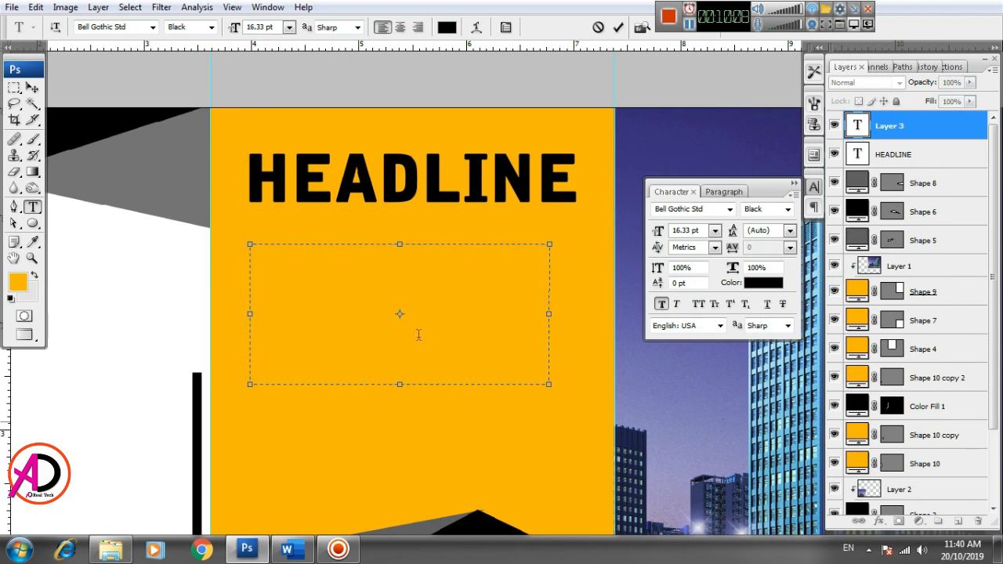
{"action": "type", "text": "YOUR"}
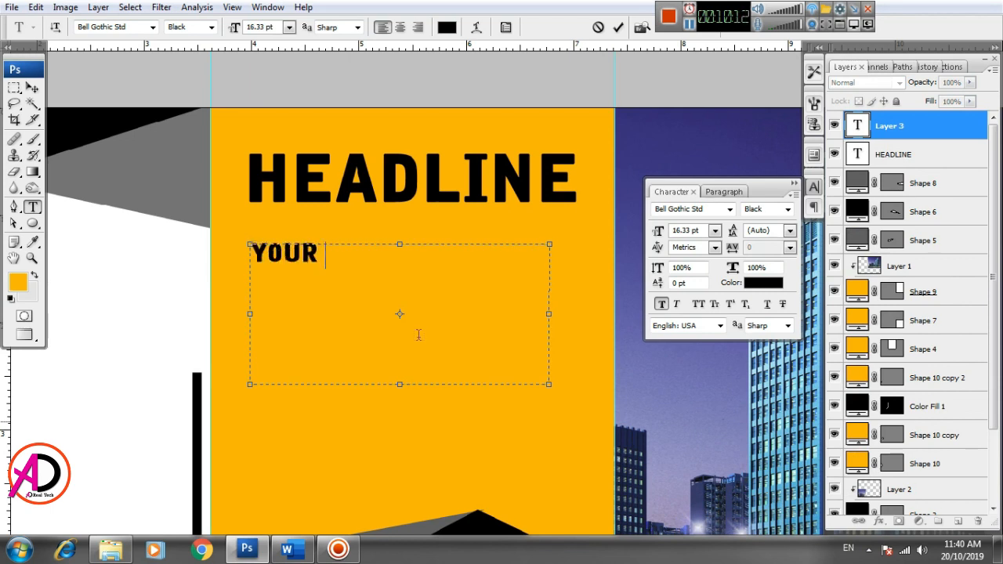
{"action": "type", "text": " COMPANY"}
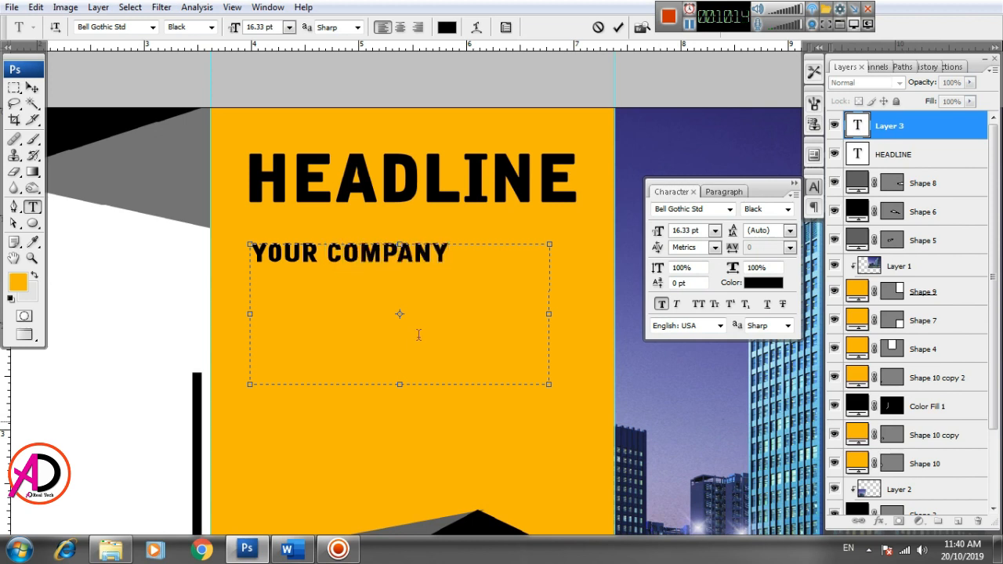
{"action": "type", "text": " ADD"}
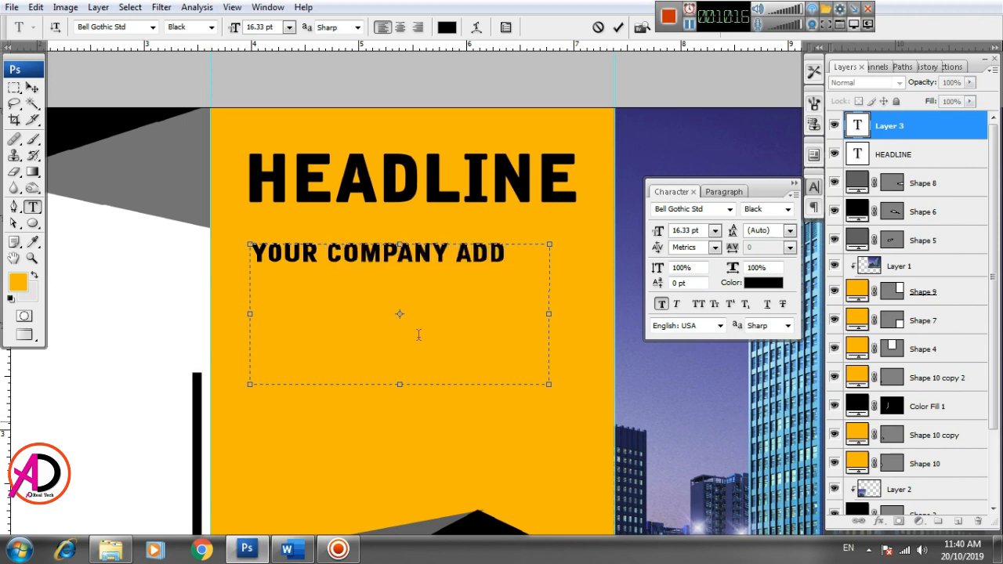
{"action": "type", "text": "RESS"}
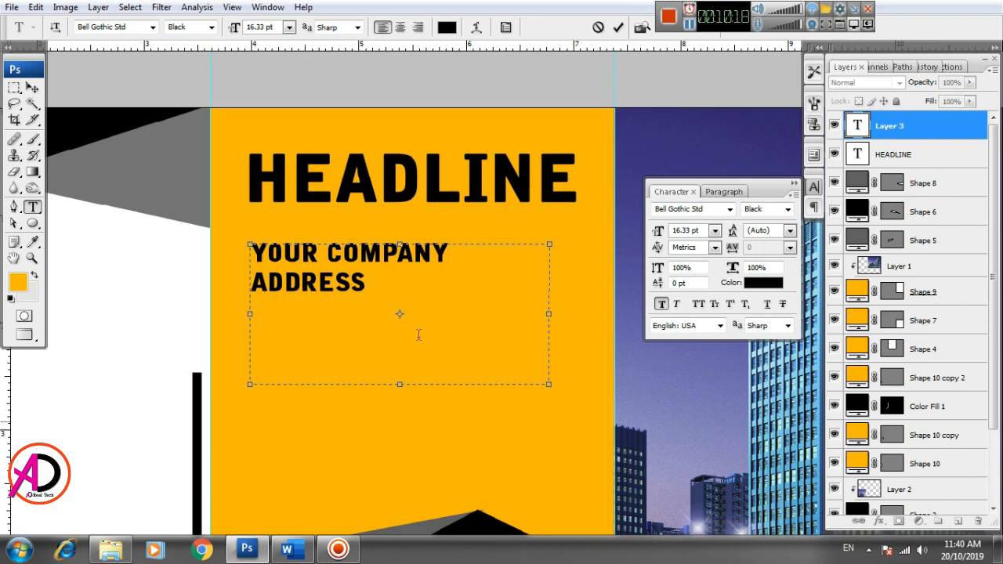
{"action": "type", "text": " HERE"}
Step: Reduce the company address text size to 10.33 pt
{"action": "key", "text": "ctrl+a"}
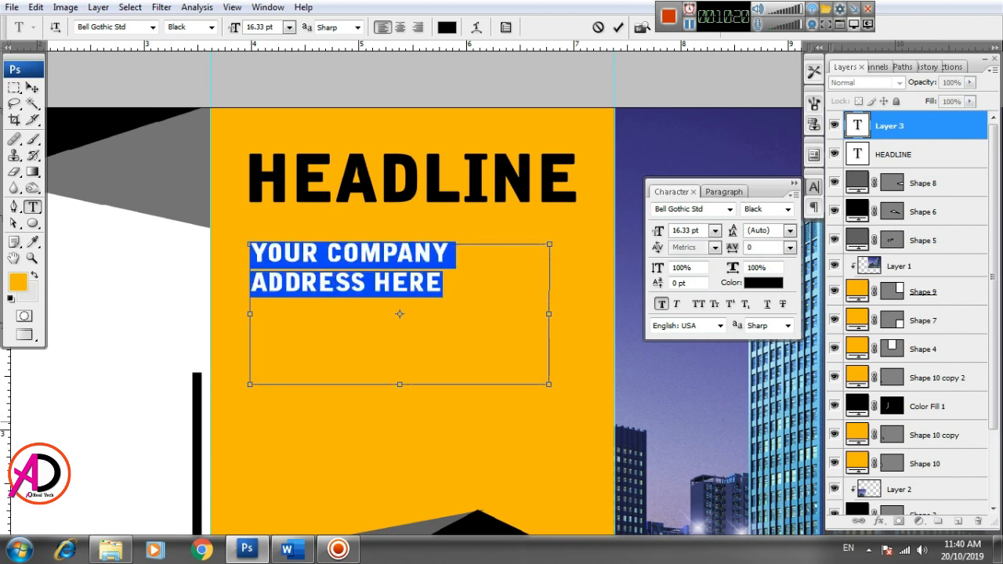
{"action": "key", "text": "ctrl+shift+comma"}
{"action": "key", "text": "ctrl+shift+comma"}
{"action": "key", "text": "ctrl+shift+comma"}
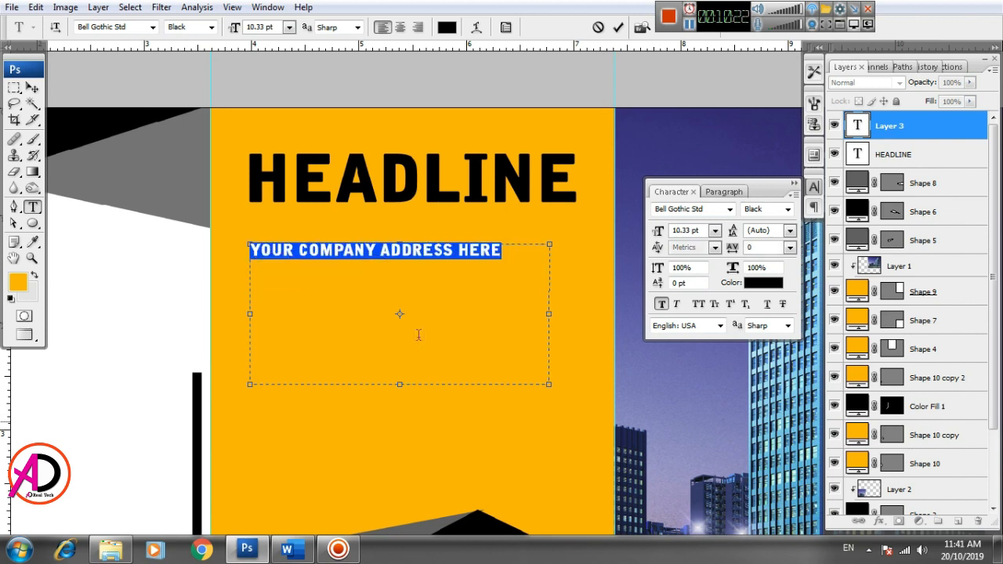
Step: Add the lines YOUR LOACATION HERE and PHONE NO. HERE below the company address line
{"action": "left_click", "coordinate": [418, 335]}
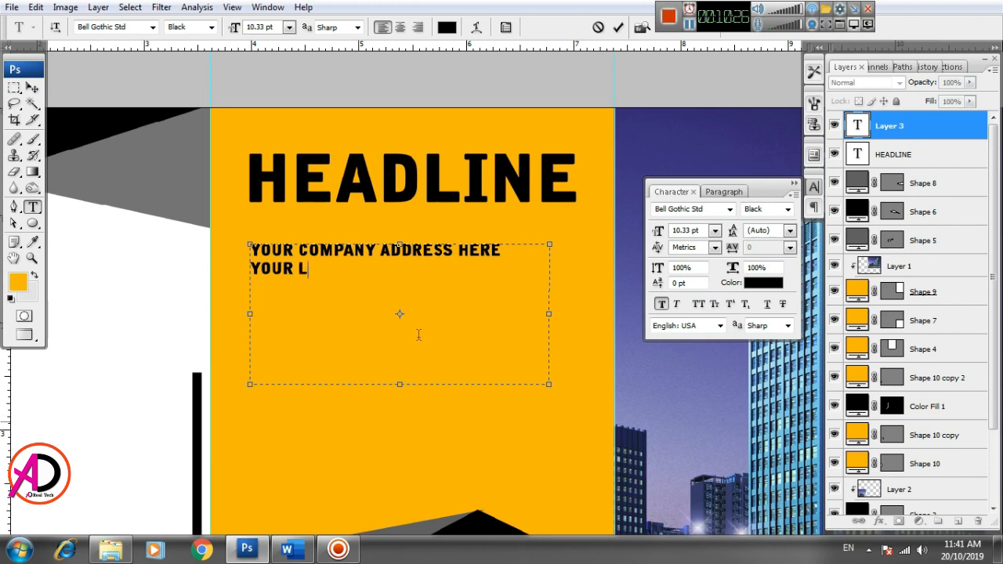
{"action": "type", "text": "ON HERE "}
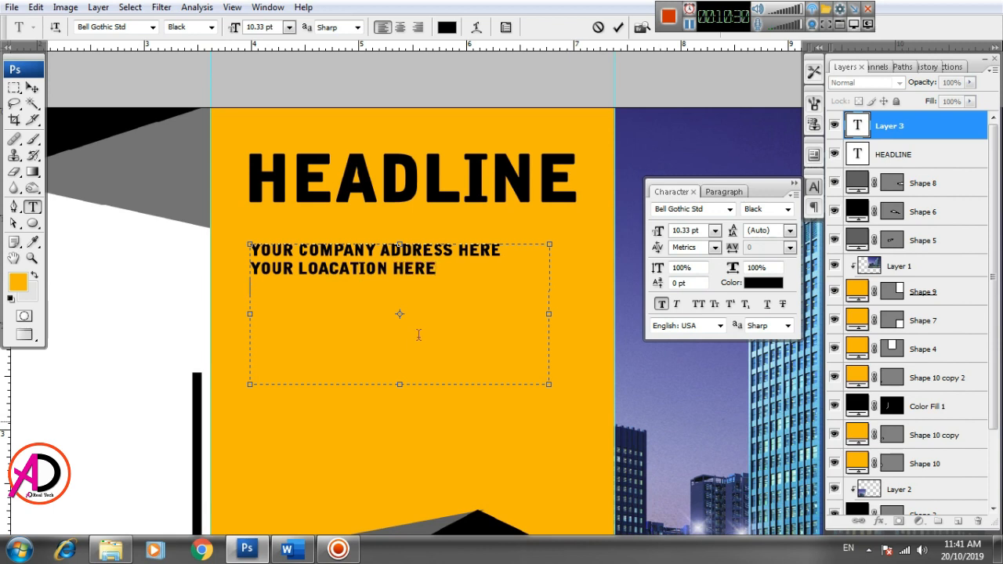
{"action": "type", "text": "PHONE NO. HERE"}
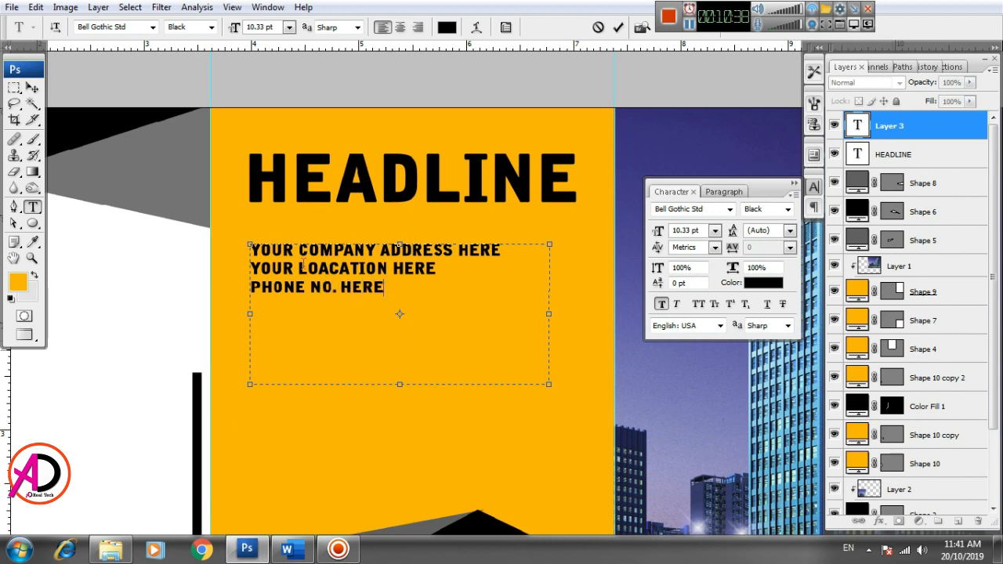
Step: Turn off faux bold for all three address lines and move the text block up directly beneath HEADLINE
{"action": "left_click", "coordinate": [410, 293]}
{"action": "key", "text": "ctrl+a"}
{"action": "left_click", "coordinate": [660, 303]}
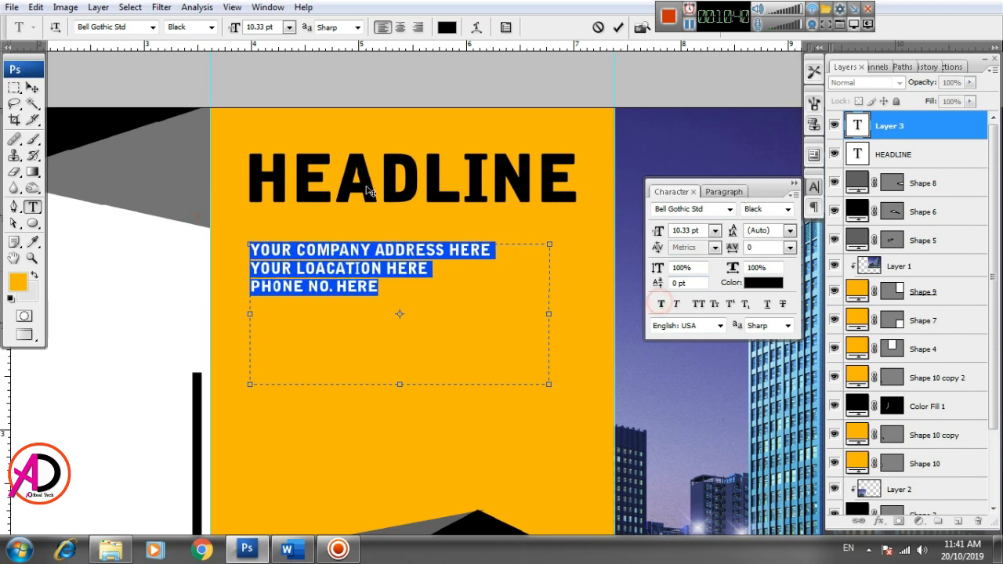
{"action": "left_click", "coordinate": [211, 27]}
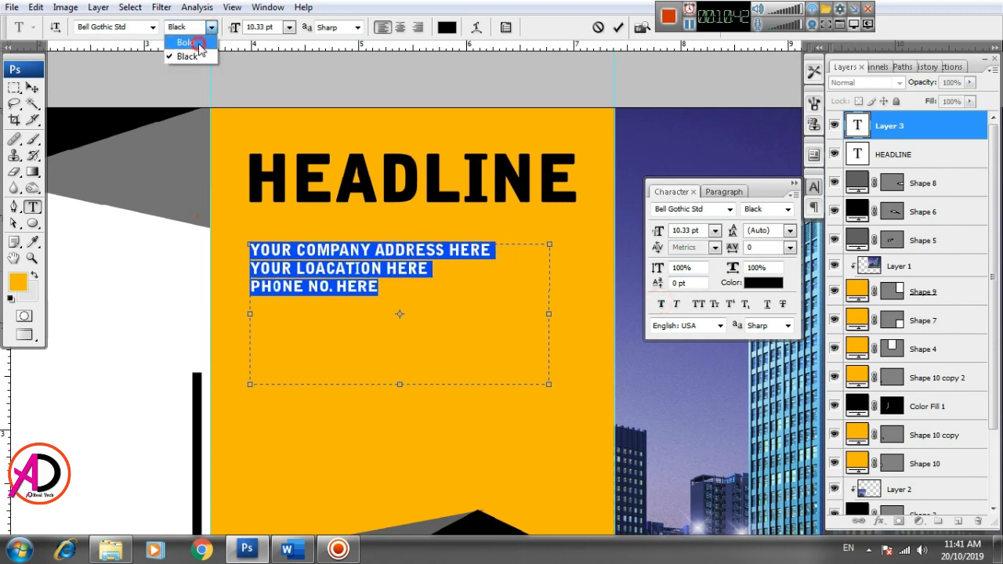
{"action": "left_click", "coordinate": [188, 43]}
{"action": "left_click", "coordinate": [211, 27]}
{"action": "left_click", "coordinate": [205, 59]}
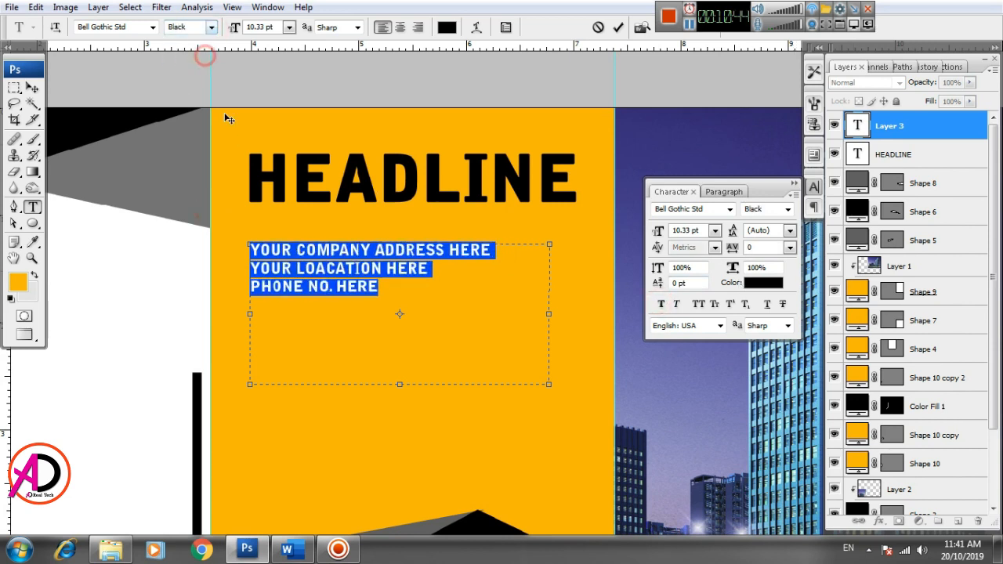
{"action": "left_click", "coordinate": [32, 88]}
{"action": "left_click_drag", "start_coordinate": [300, 252], "coordinate": [299, 226]}
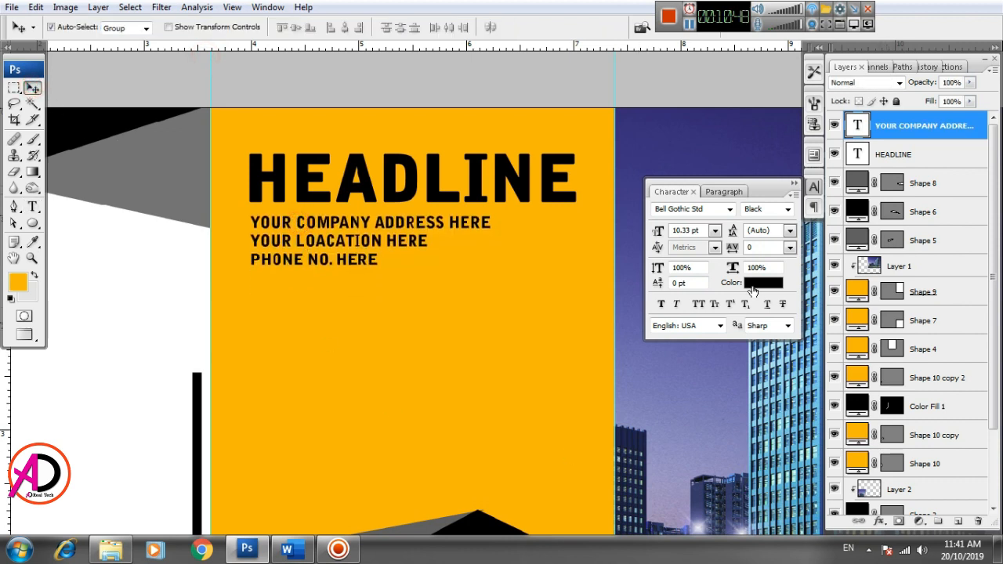
Step: Set the font style of all three address lines to Bold
{"action": "left_click", "coordinate": [32, 206]}
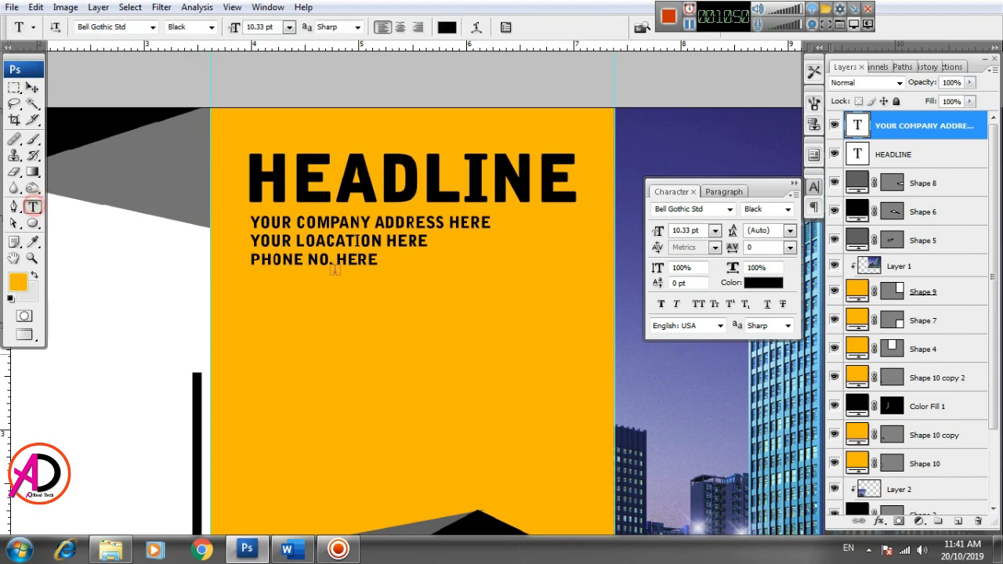
{"action": "triple_click", "coordinate": [347, 243]}
{"action": "key", "text": "ctrl+a"}
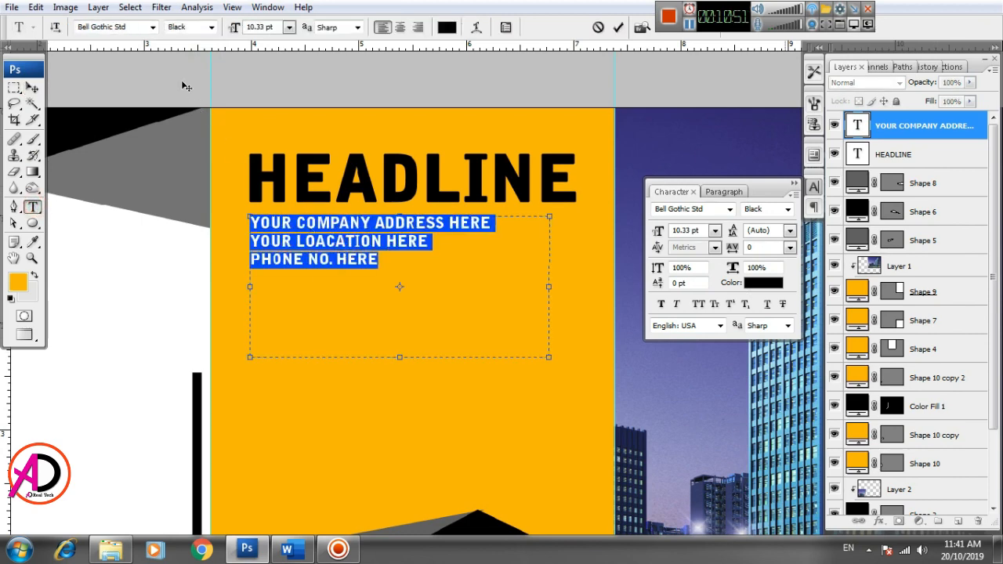
{"action": "left_click", "coordinate": [202, 29]}
{"action": "left_click", "coordinate": [195, 37]}
Step: Set the address text color to white
{"action": "left_click", "coordinate": [774, 284]}
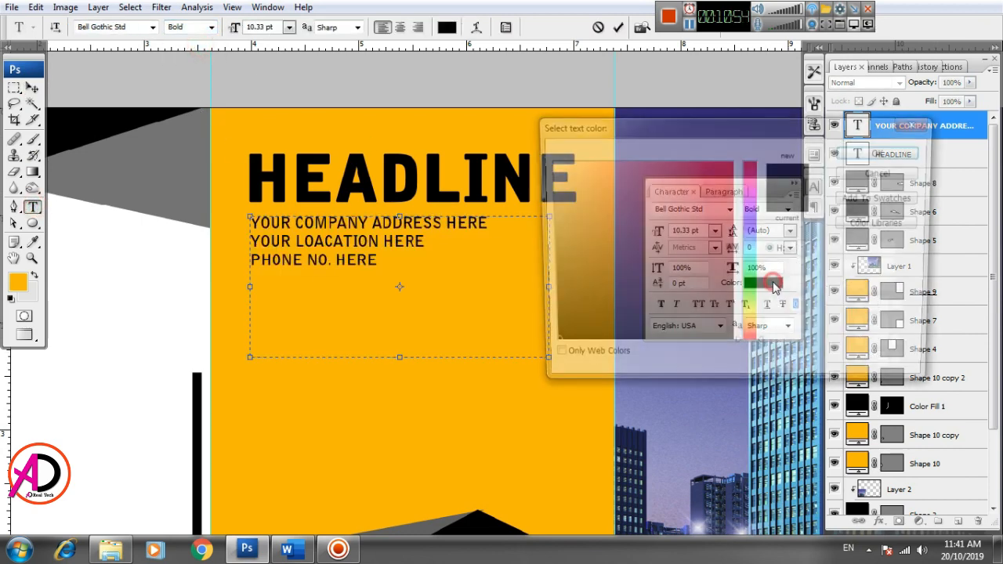
{"action": "left_click_drag", "start_coordinate": [682, 255], "coordinate": [726, 252]}
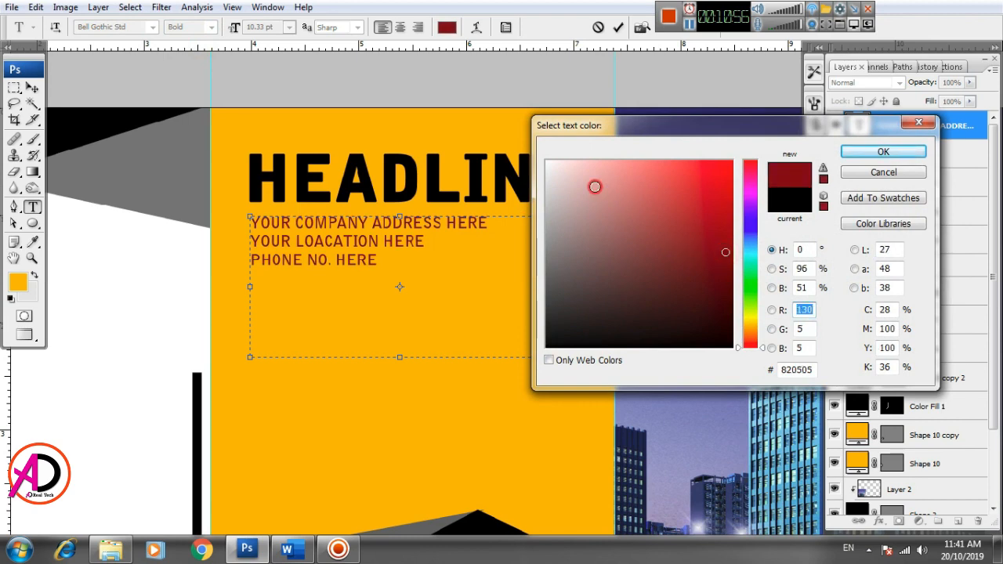
{"action": "left_click_drag", "start_coordinate": [594, 187], "coordinate": [546, 162]}
{"action": "left_click", "coordinate": [865, 156]}
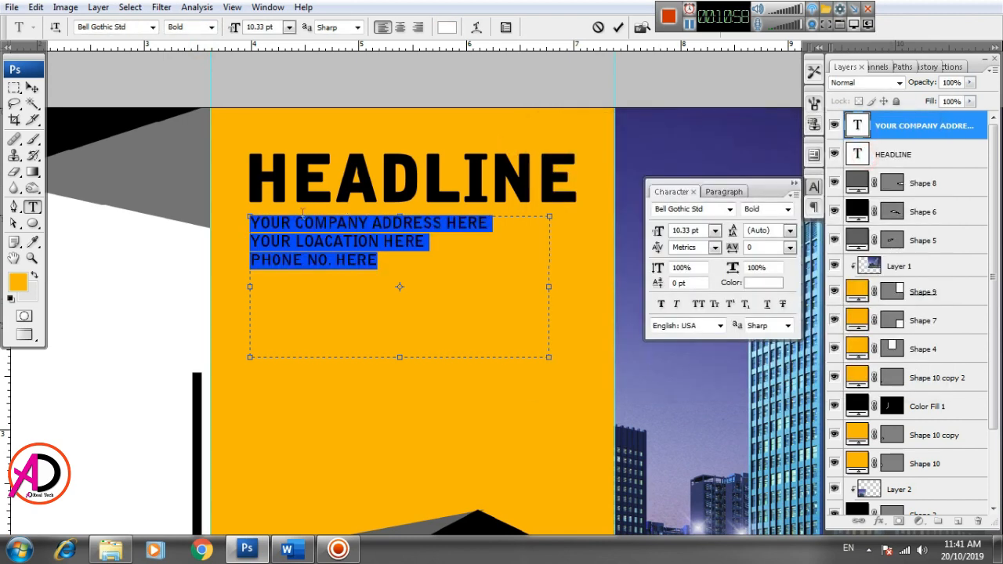
Step: Shorten the address text box to fit its three lines and align its left edge with HEADLINE
{"action": "left_click_drag", "start_coordinate": [399, 359], "coordinate": [397, 279]}
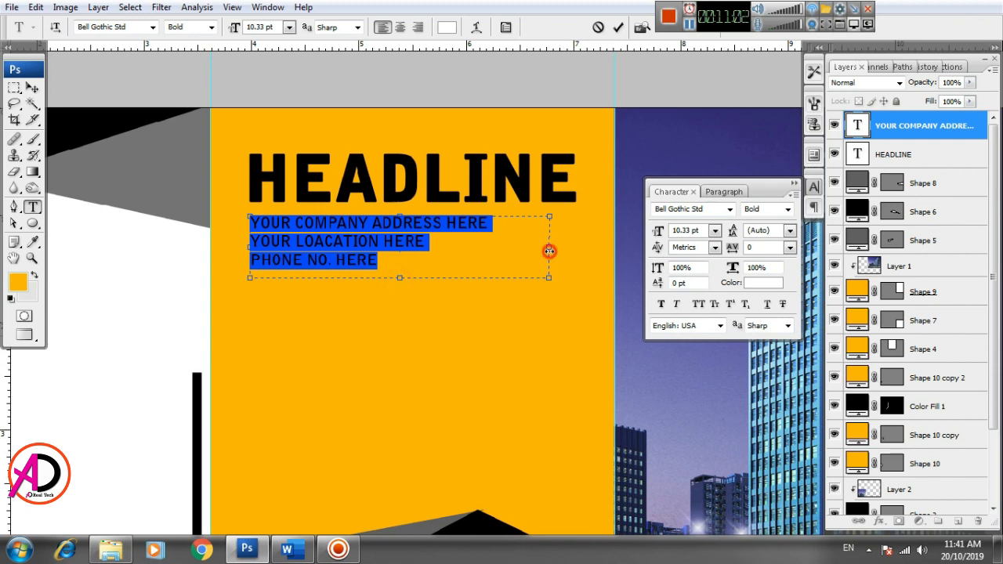
{"action": "left_click", "coordinate": [28, 87]}
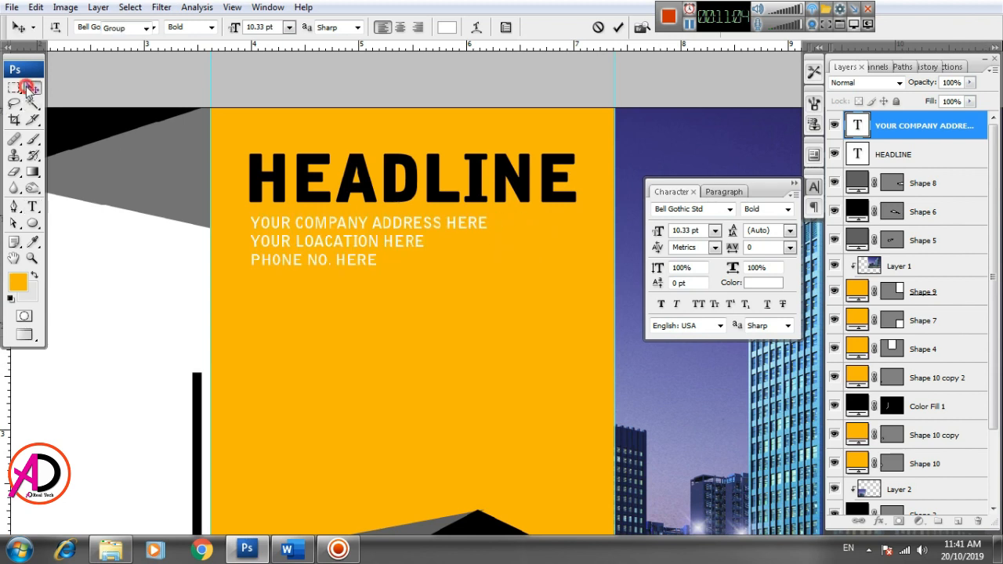
{"action": "left_click", "coordinate": [254, 238]}
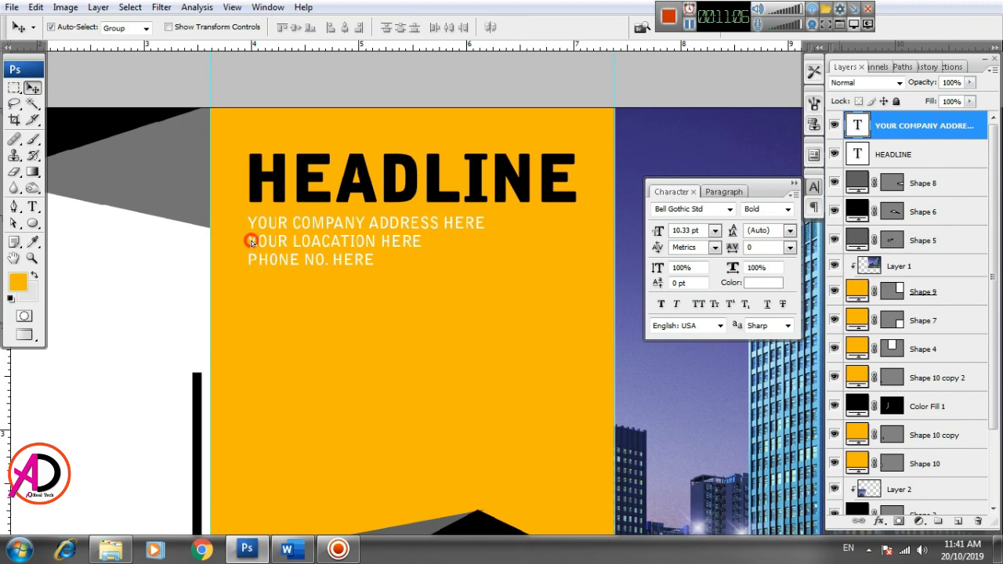
Step: Move the address block and HEADLINE slightly down on the orange panel, leaving a small gap between them
{"action": "scroll", "coordinate": [352, 356], "scroll_direction": "down", "scroll_amount": 1}
{"action": "scroll", "coordinate": [369, 212], "scroll_direction": "down", "scroll_amount": 3}
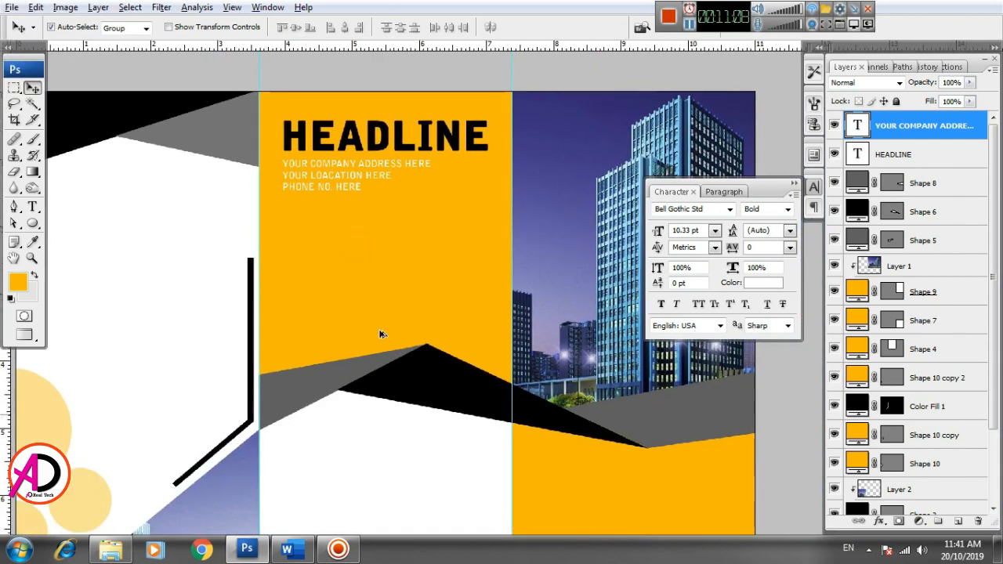
{"action": "scroll", "coordinate": [381, 336], "scroll_direction": "down", "scroll_amount": 2}
{"action": "scroll", "coordinate": [398, 381], "scroll_direction": "down", "scroll_amount": 1}
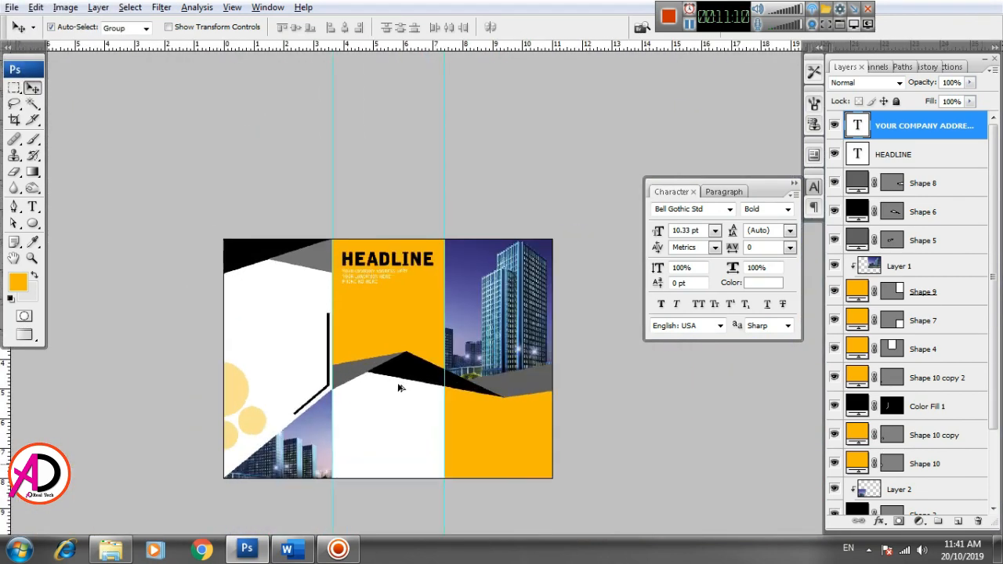
{"action": "scroll", "coordinate": [403, 384], "scroll_direction": "up", "scroll_amount": 5}
{"action": "left_click_drag", "start_coordinate": [416, 368], "coordinate": [414, 329]}
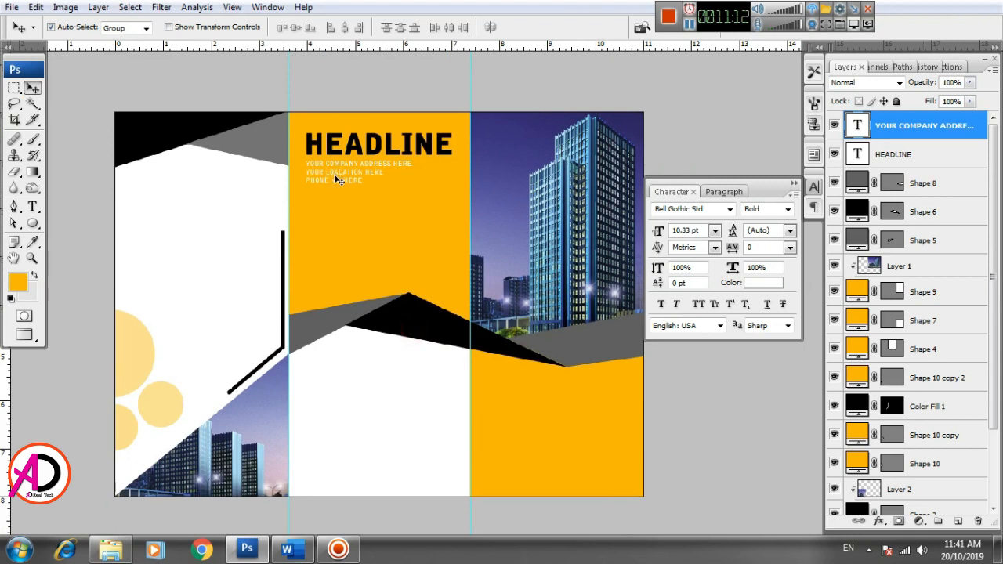
{"action": "left_click_drag", "start_coordinate": [334, 174], "coordinate": [335, 202]}
{"action": "left_click_drag", "start_coordinate": [331, 152], "coordinate": [331, 175]}
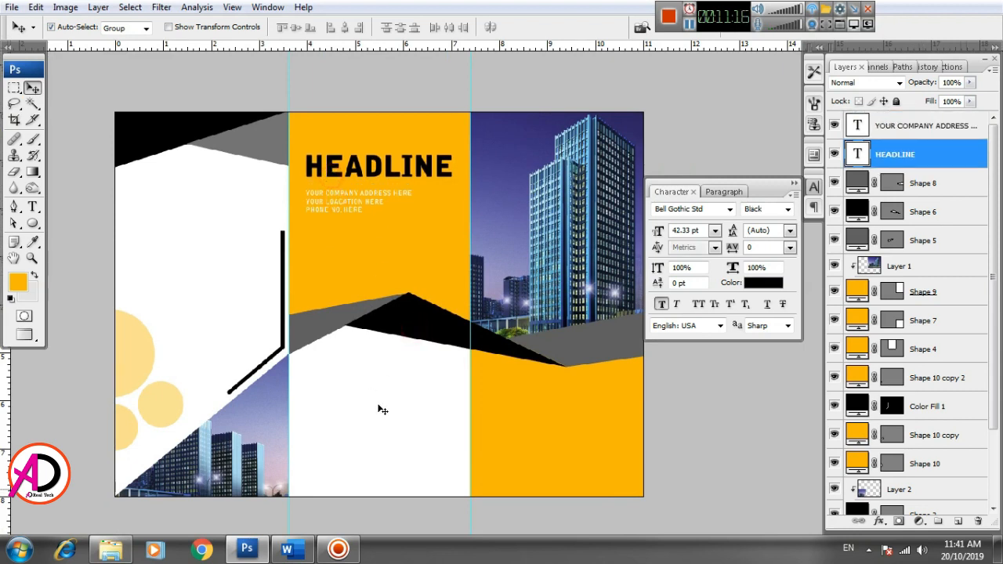
Step: Add the heading LOREM IPSUM on the white area of the first panel, below the black and gray shapes
{"action": "scroll", "coordinate": [382, 410], "scroll_direction": "up", "scroll_amount": 3}
{"action": "scroll", "coordinate": [167, 316], "scroll_direction": "up", "scroll_amount": 1}
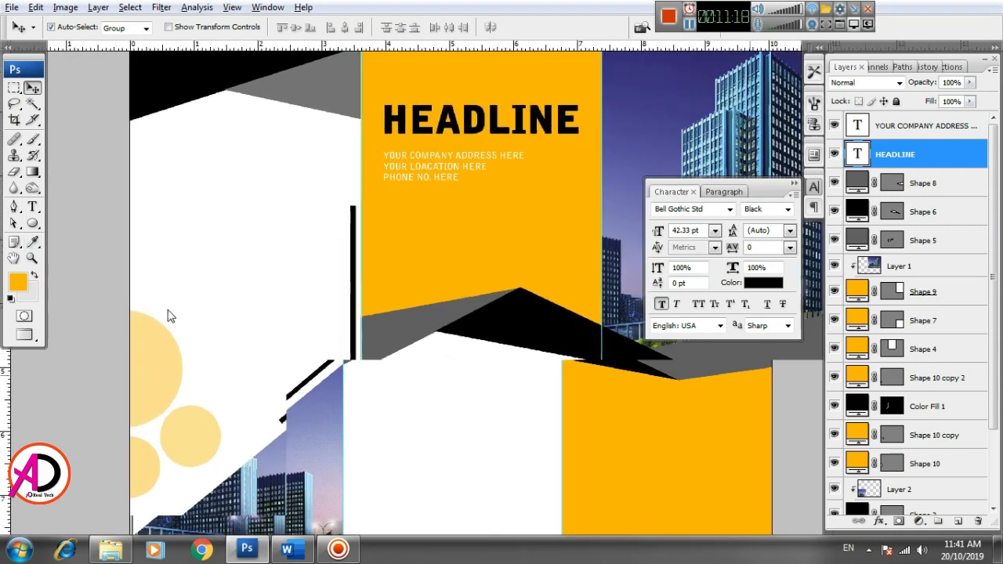
{"action": "left_click", "coordinate": [33, 206]}
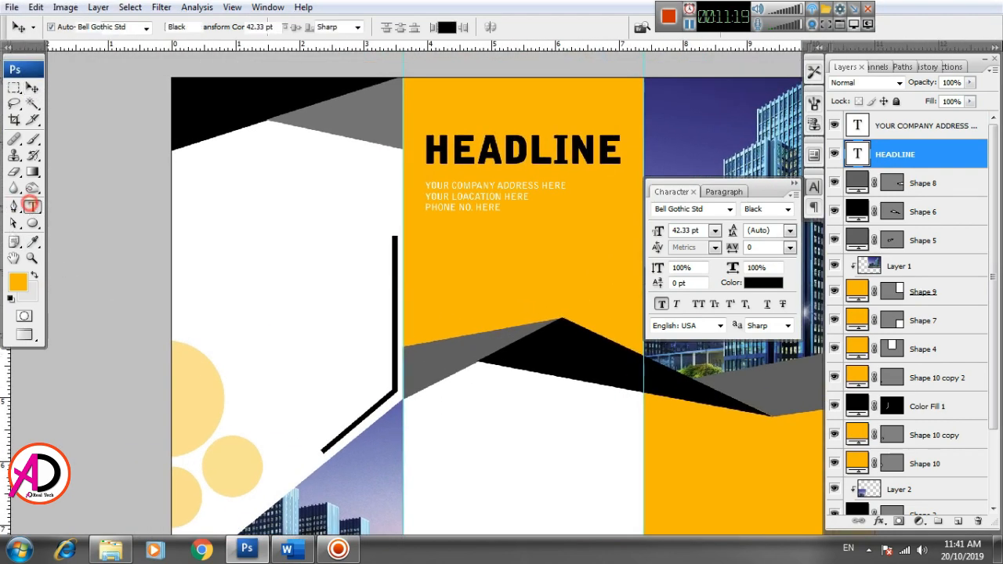
{"action": "left_click", "coordinate": [200, 214]}
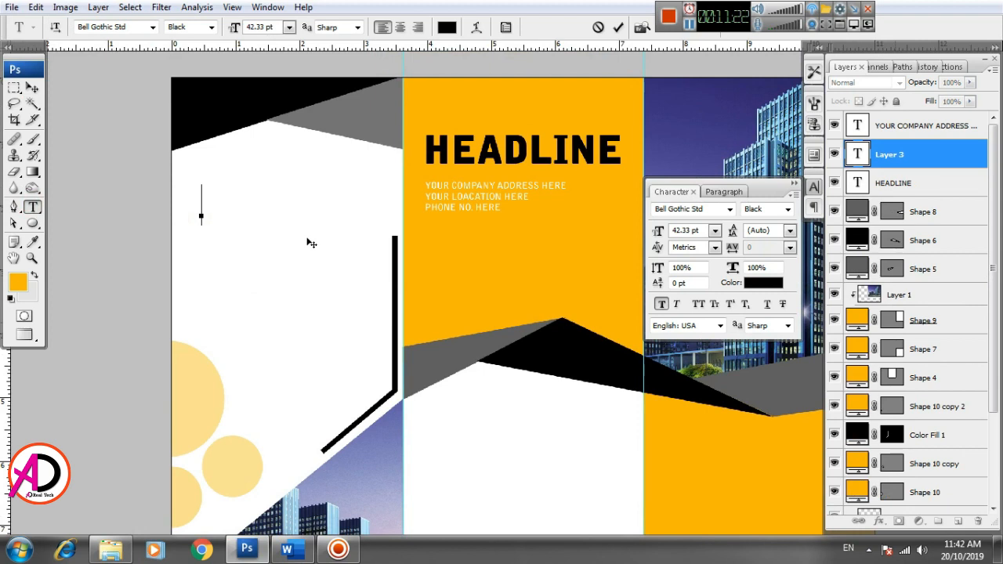
{"action": "type", "text": "LO"}
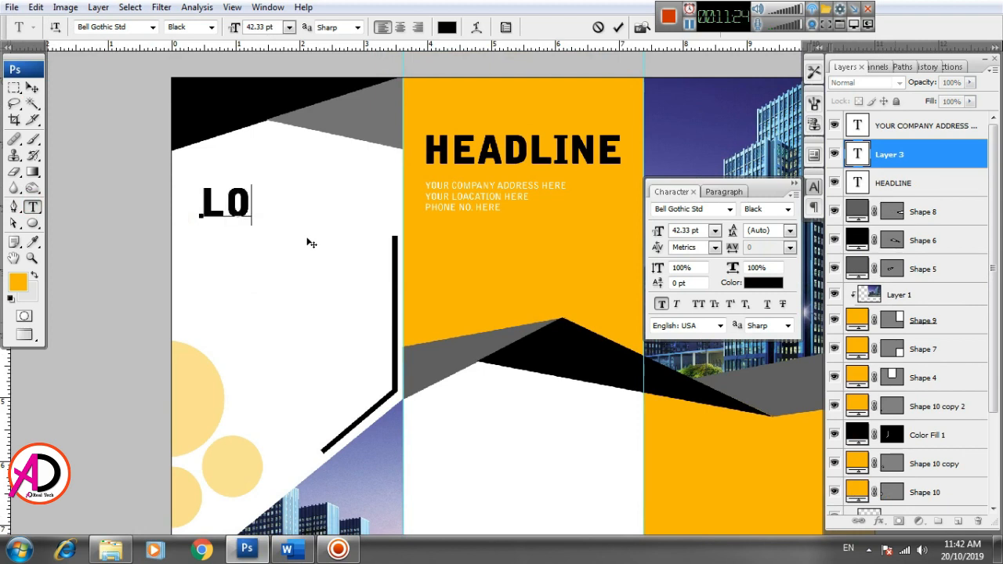
{"action": "type", "text": "REM"}
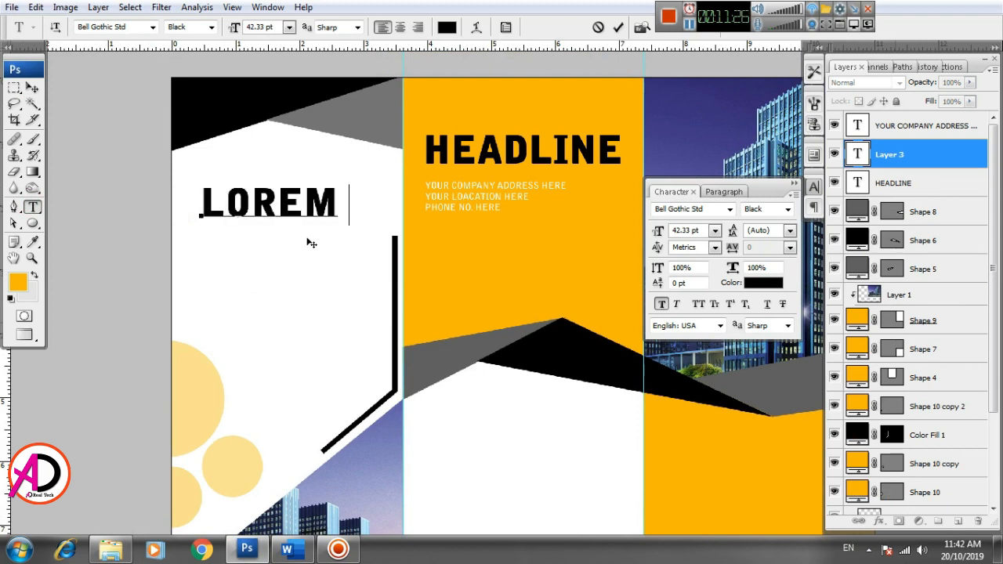
{"action": "type", "text": " IPSUM"}
{"action": "key", "text": "ctrl+Return"}
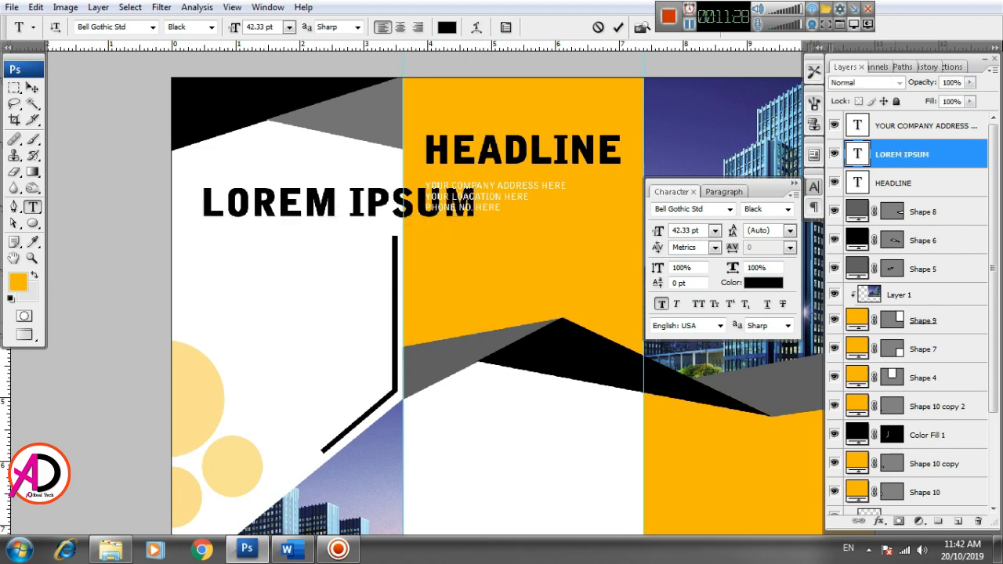
Step: Scale LOREM IPSUM down to fit the first panel's width and place it just below the gray shape
{"action": "key", "text": "v"}
{"action": "key", "text": "ctrl+t"}
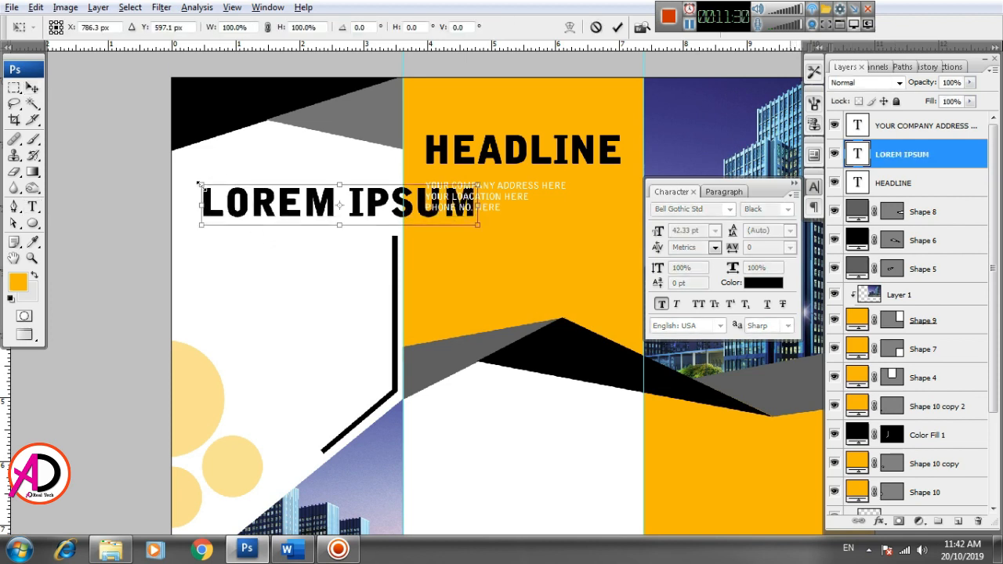
{"action": "left_click_drag", "start_coordinate": [201, 185], "coordinate": [233, 181]}
{"action": "key", "text": "Return"}
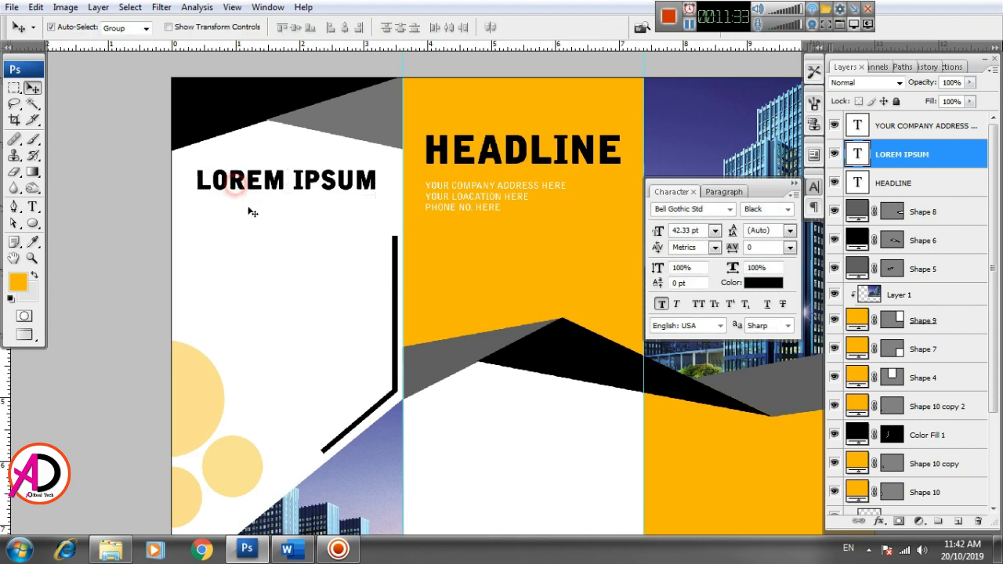
Step: Draw a paragraph text box under LOREM IPSUM, about as wide as the heading, with the font style set to Bold
{"action": "left_click", "coordinate": [32, 207]}
{"action": "left_click_drag", "start_coordinate": [200, 208], "coordinate": [377, 361]}
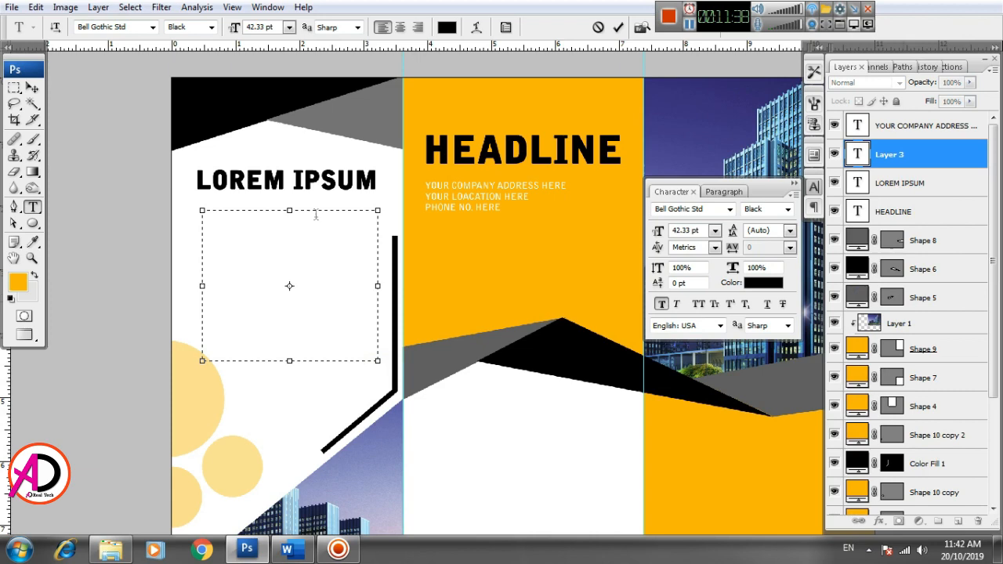
{"action": "left_click", "coordinate": [152, 27]}
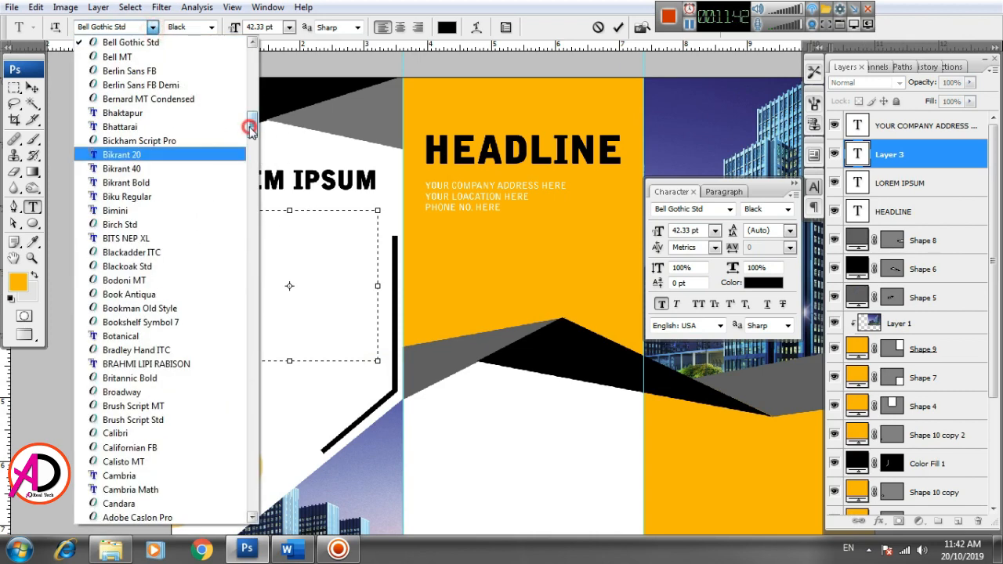
{"action": "left_click", "coordinate": [211, 43]}
{"action": "left_click", "coordinate": [210, 28]}
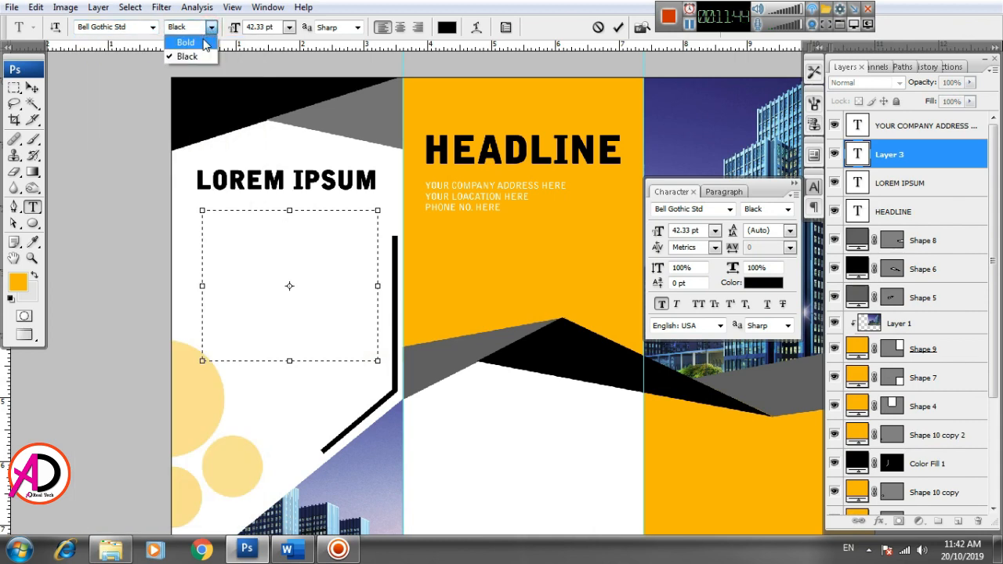
{"action": "left_click", "coordinate": [186, 42]}
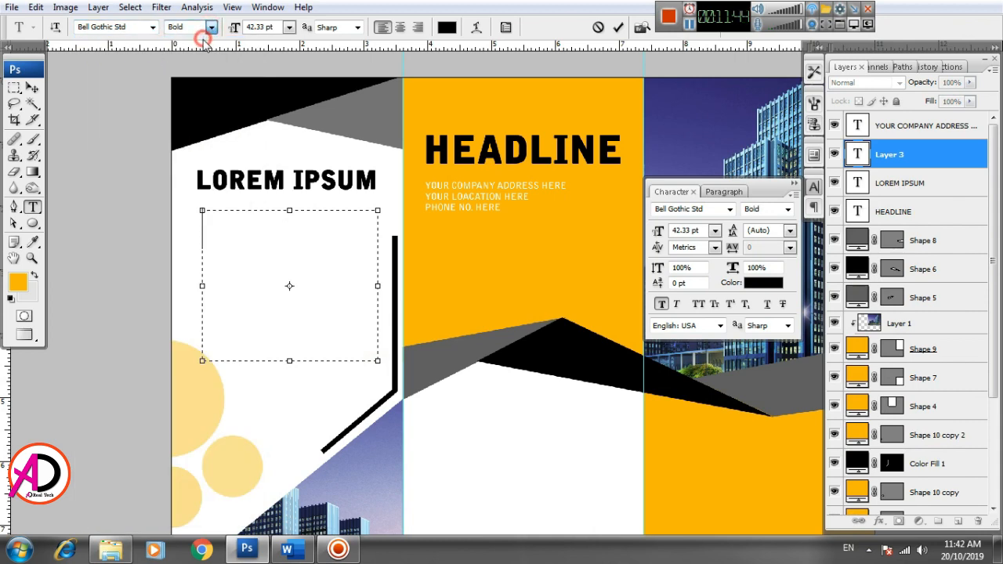
Step: Copy the first paragraph, starting "Video provides a powerful way", from the Word document and paste it into the Photoshop text box
{"action": "left_click", "coordinate": [286, 551]}
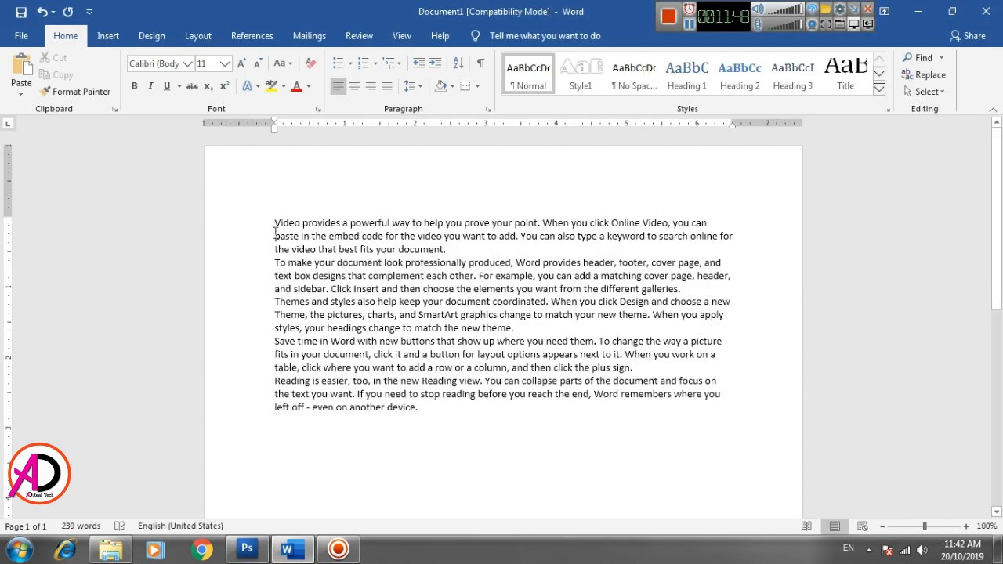
{"action": "left_click", "coordinate": [446, 251], "text": "shift"}
{"action": "key", "text": "ctrl+c"}
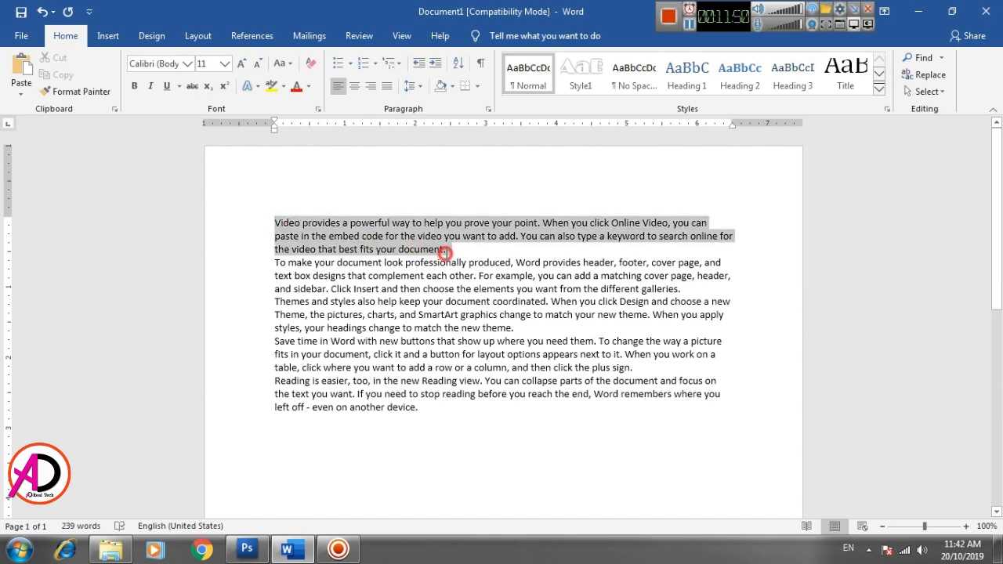
{"action": "key", "text": "alt+Tab"}
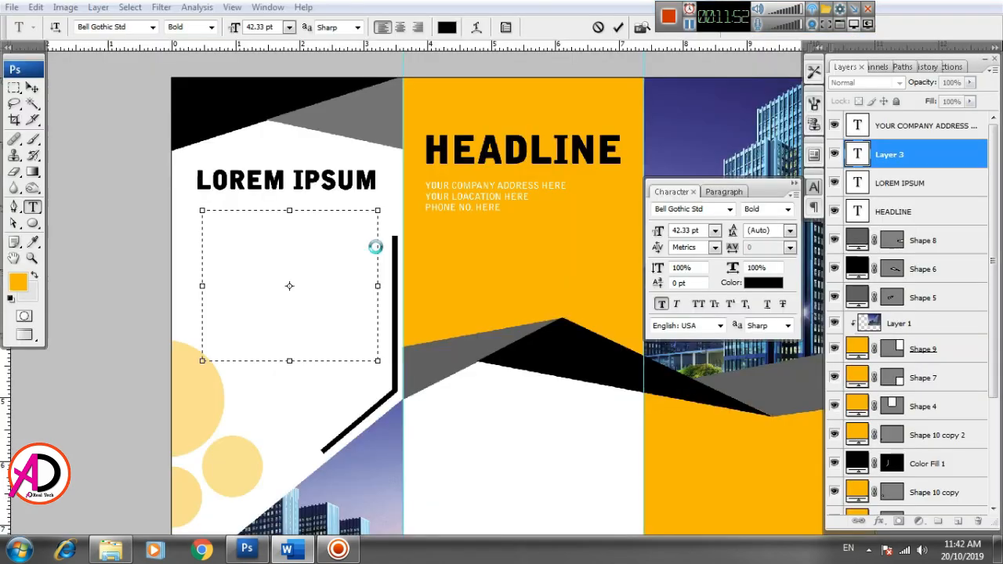
{"action": "left_click", "coordinate": [249, 231]}
{"action": "key", "text": "ctrl+v"}
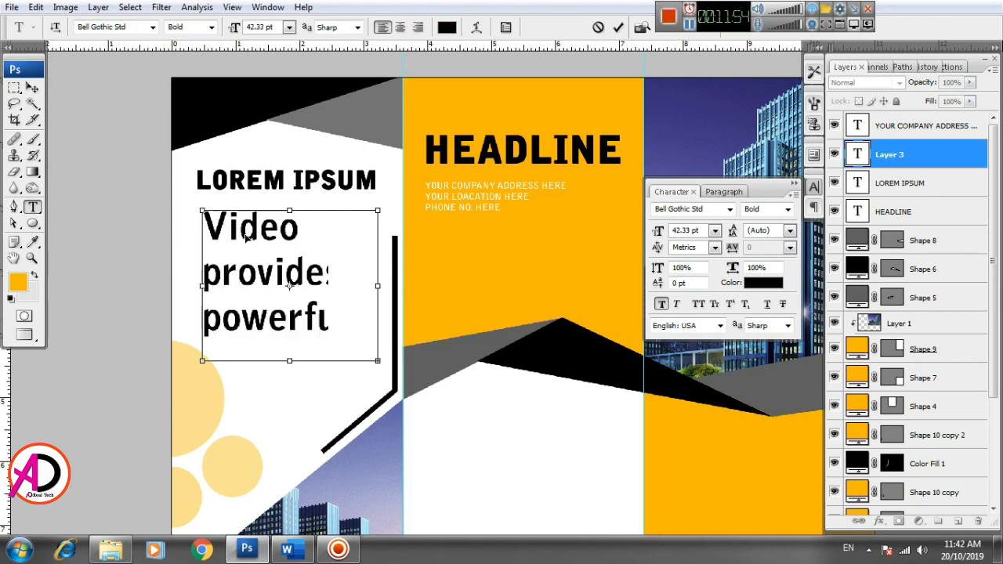
Step: Reduce the font size of the whole pasted paragraph to 10.33 pt
{"action": "key", "text": "ctrl+a"}
{"action": "key", "text": "ctrl+shift+comma"}
{"action": "key", "text": "ctrl+shift+comma"}
{"action": "key", "text": "ctrl+shift+comma"}
{"action": "key", "text": "ctrl+shift+comma"}
{"action": "key", "text": "ctrl+shift+comma"}
{"action": "key", "text": "ctrl+shift+comma"}
{"action": "key", "text": "ctrl+shift+comma"}
{"action": "key", "text": "ctrl+shift+comma"}
{"action": "key", "text": "ctrl+shift+comma"}
{"action": "key", "text": "ctrl+shift+comma"}
{"action": "key", "text": "ctrl+shift+comma"}
{"action": "key", "text": "ctrl+shift+comma"}
{"action": "key", "text": "ctrl+shift+comma"}
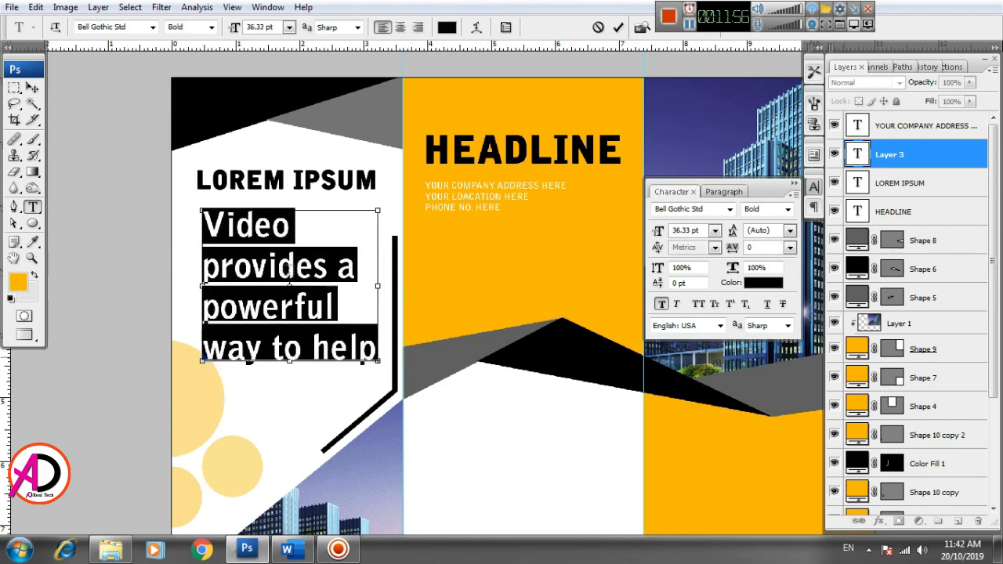
{"action": "key", "text": "ctrl+shift+comma"}
{"action": "key", "text": "ctrl+shift+comma"}
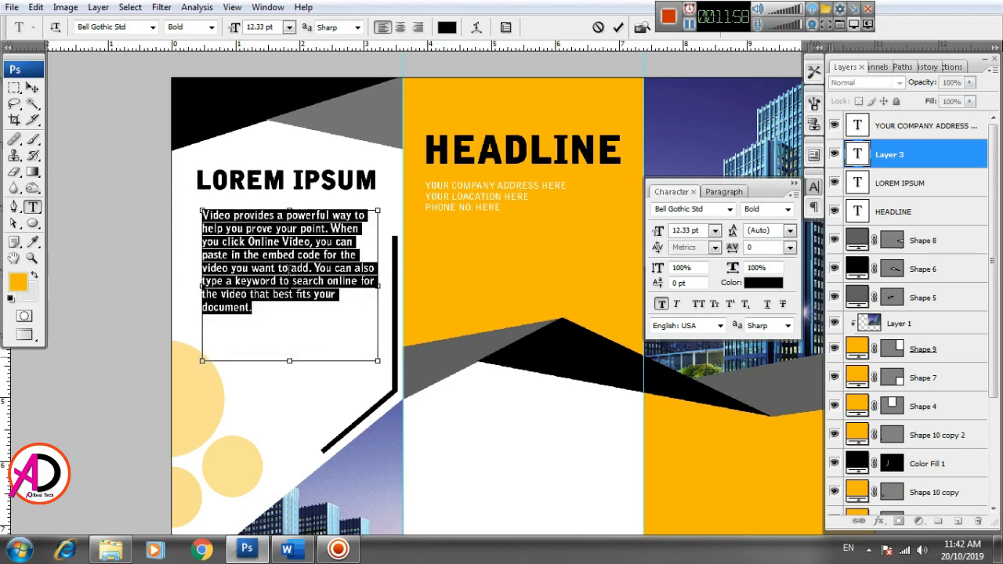
{"action": "key", "text": "ctrl+shift+comma"}
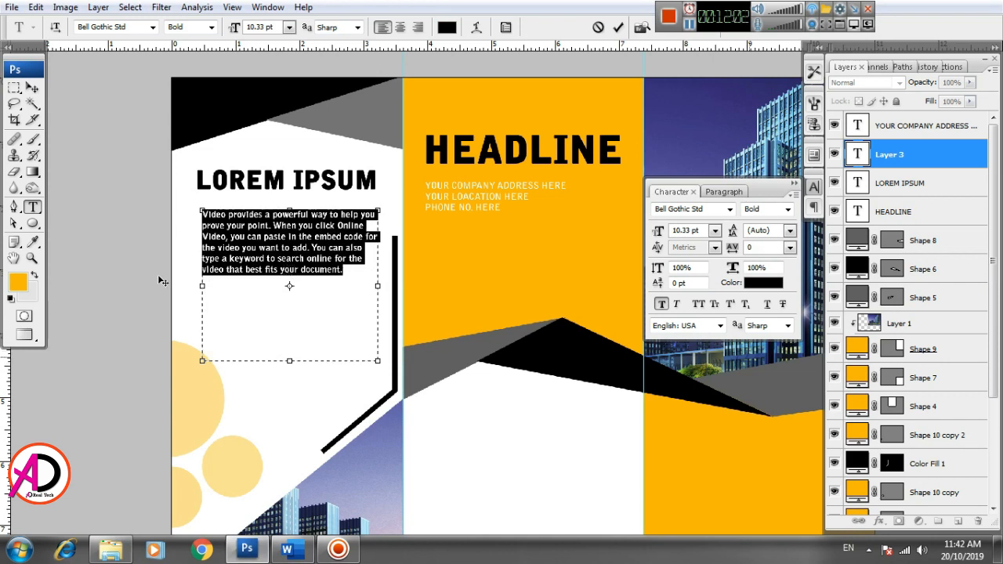
Step: Insert a second copy of the "Video provides" paragraph below the first one and shorten the text box to fit
{"action": "left_click", "coordinate": [240, 294]}
{"action": "left_click", "coordinate": [350, 277]}
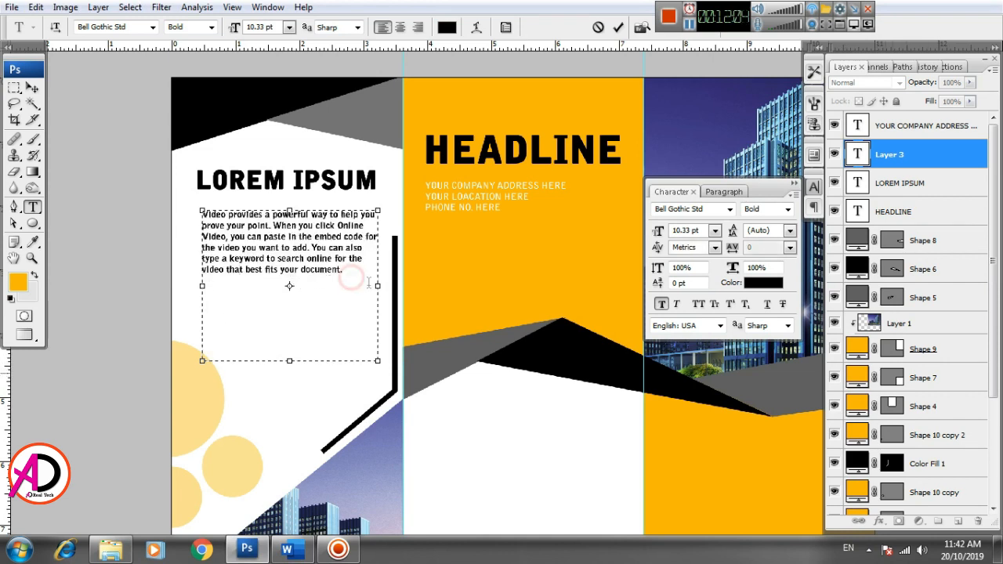
{"action": "type", "text": "Video provides a powerful way to help you prove your point. When you click Online Video, you can paste in the embed code for the video you want to add. You can also type a keyword to search online for the video that best fits your document."}
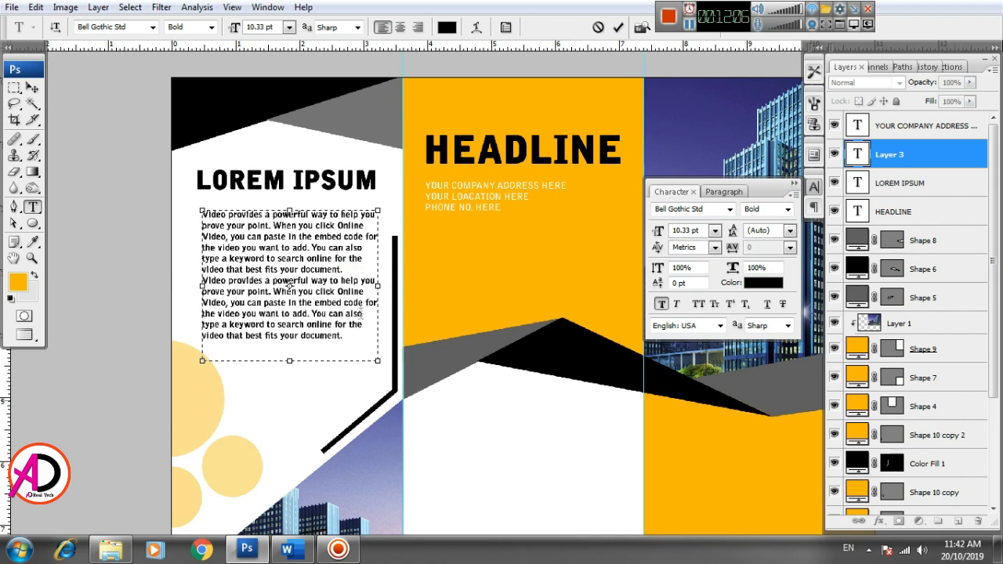
{"action": "left_click_drag", "start_coordinate": [289, 361], "coordinate": [295, 310]}
{"action": "left_click", "coordinate": [32, 88]}
Step: Add the heading YOUR ADDRESS on the white area of the middle panel in Bell Gothic Std Black at 24.33 pt
{"action": "scroll", "coordinate": [331, 352], "scroll_direction": "down", "scroll_amount": 5}
{"action": "scroll", "coordinate": [360, 403], "scroll_direction": "up", "scroll_amount": 1}
{"action": "left_click_drag", "start_coordinate": [405, 398], "coordinate": [339, 315]}
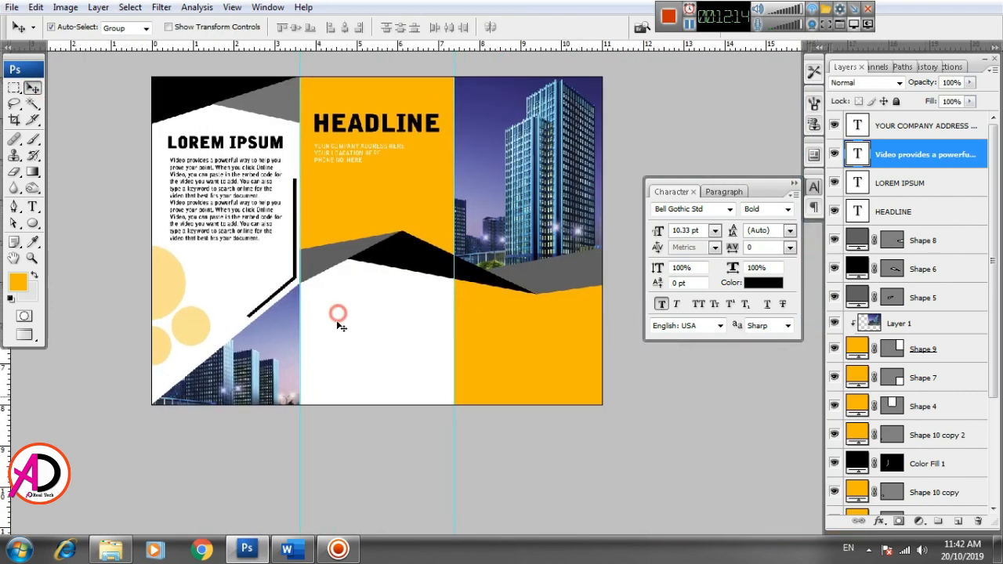
{"action": "scroll", "coordinate": [342, 342], "scroll_direction": "up", "scroll_amount": 4}
{"action": "scroll", "coordinate": [425, 345], "scroll_direction": "up", "scroll_amount": 2}
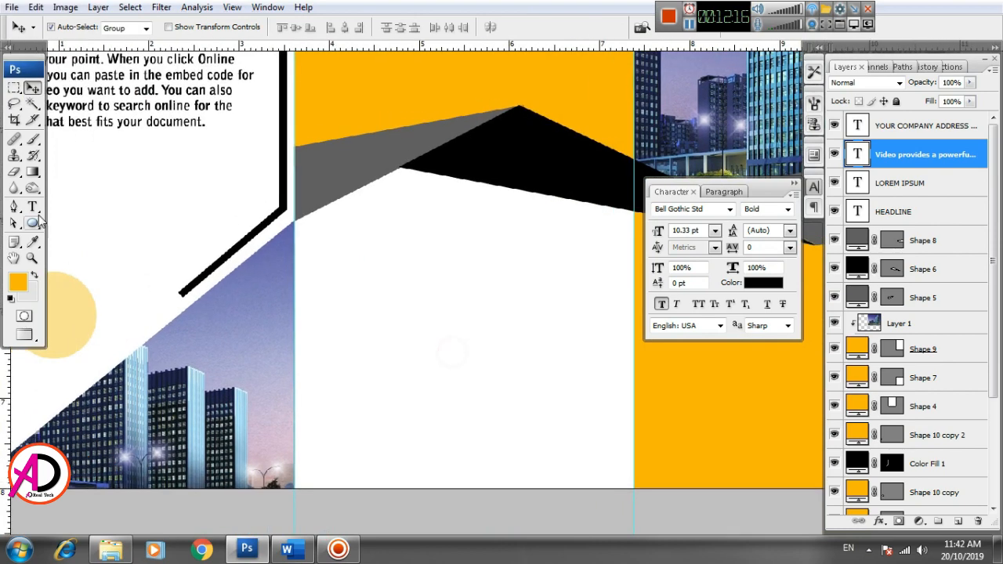
{"action": "left_click", "coordinate": [33, 206]}
{"action": "left_click", "coordinate": [360, 283]}
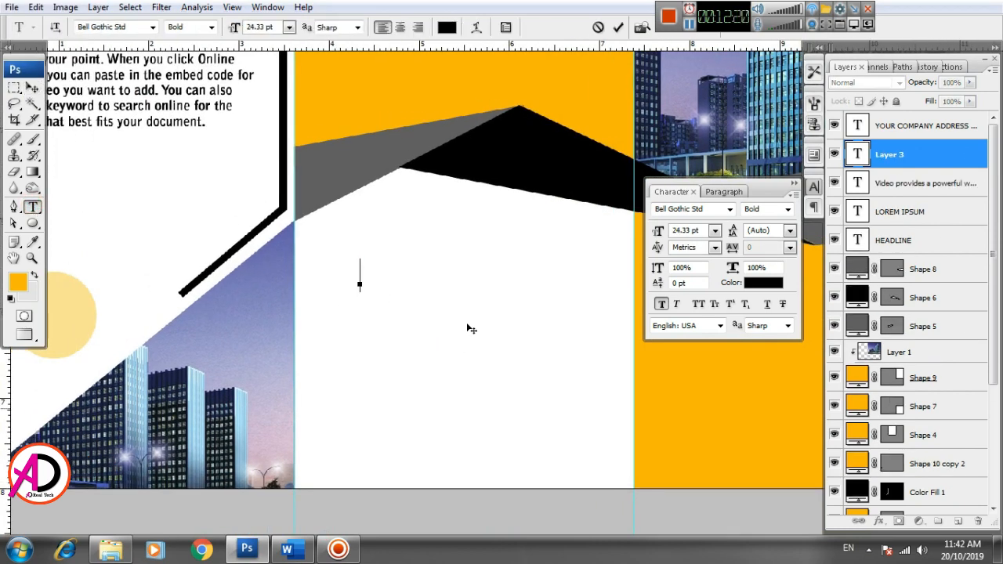
{"action": "type", "text": "YOUR ADDRESS"}
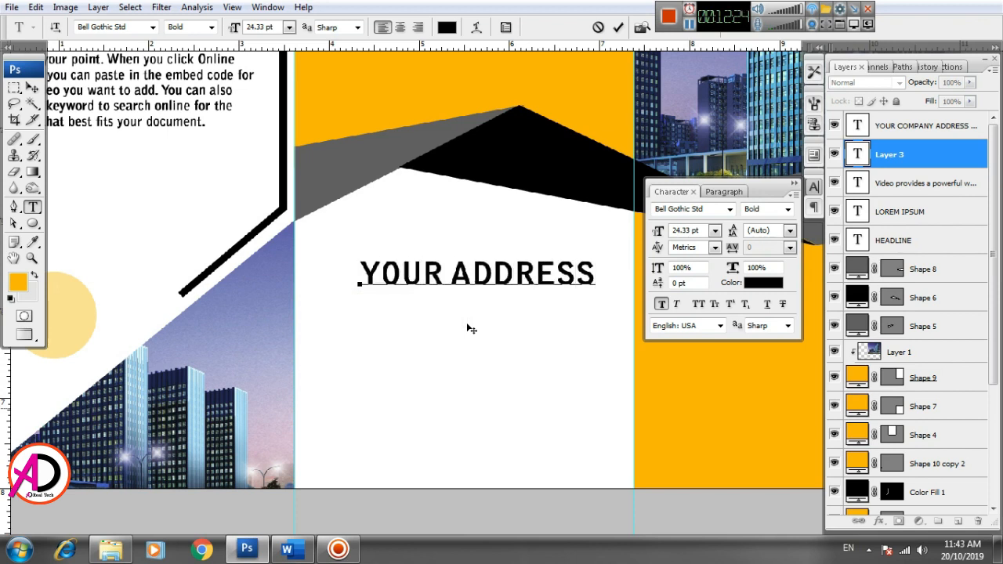
{"action": "key", "text": "ctrl+Return"}
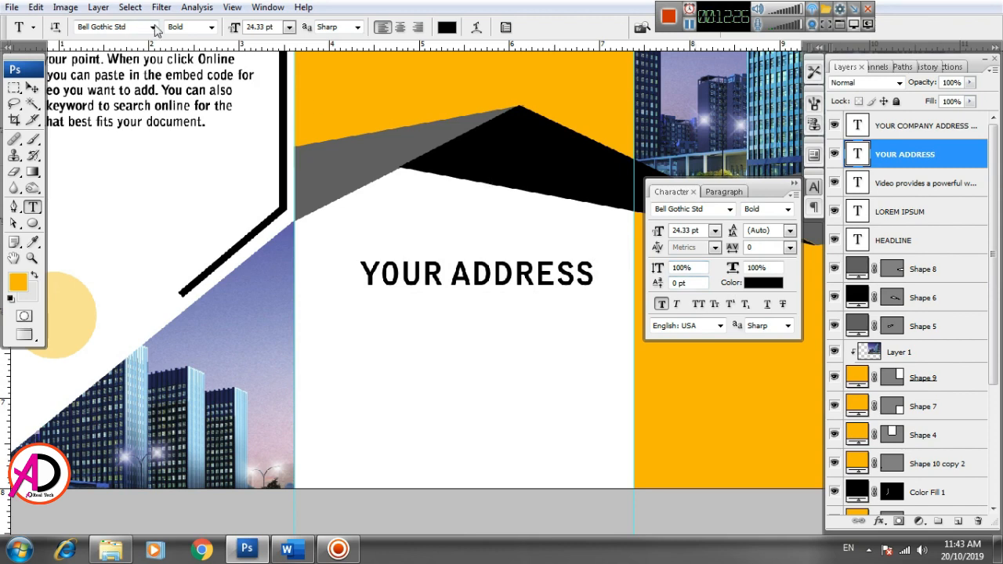
{"action": "left_click", "coordinate": [209, 27]}
{"action": "left_click", "coordinate": [196, 50]}
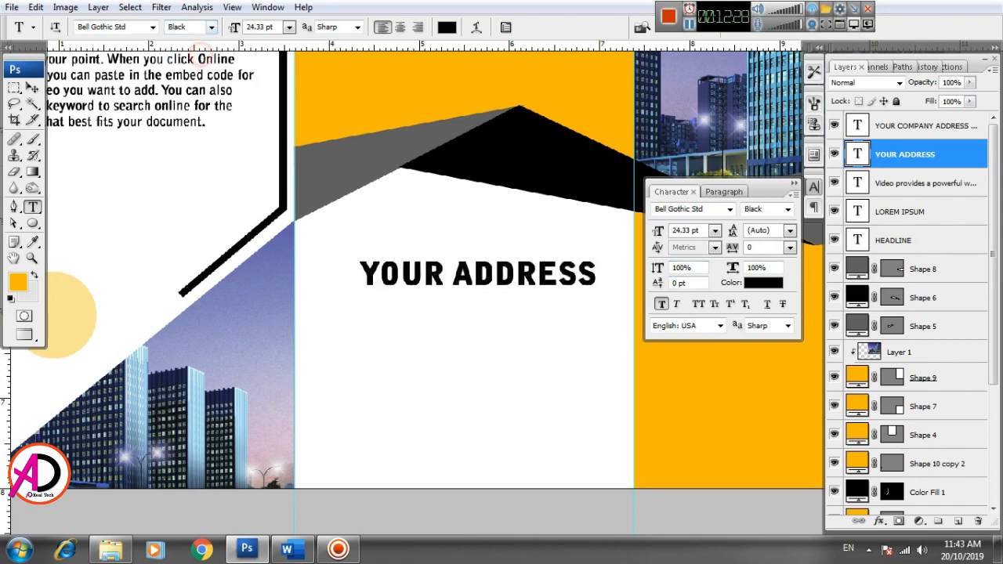
Step: Turn off Faux Bold for the body text under LOREM IPSUM and move it slightly up toward the heading
{"action": "left_click", "coordinate": [31, 88]}
{"action": "left_click", "coordinate": [316, 291]}
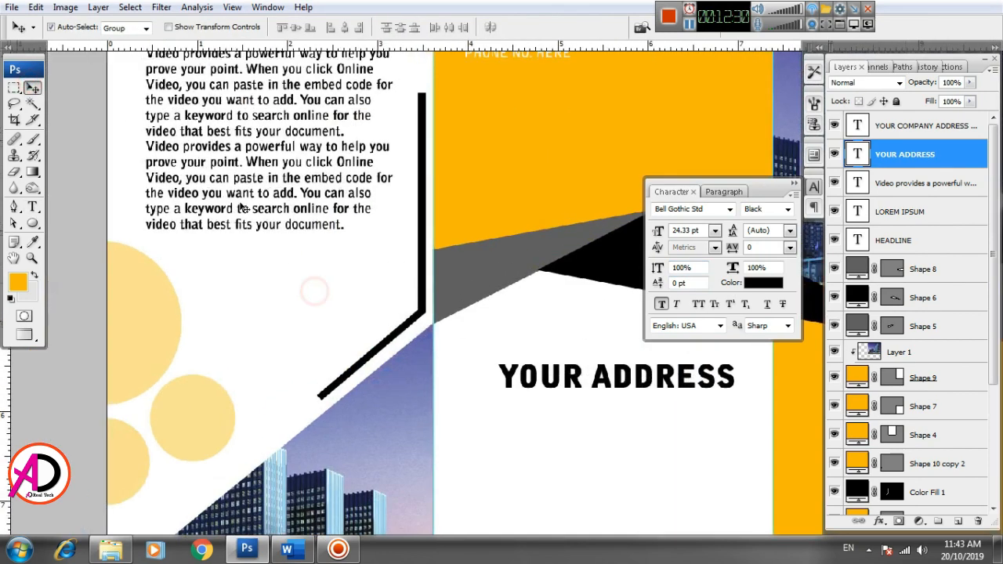
{"action": "left_click", "coordinate": [247, 228]}
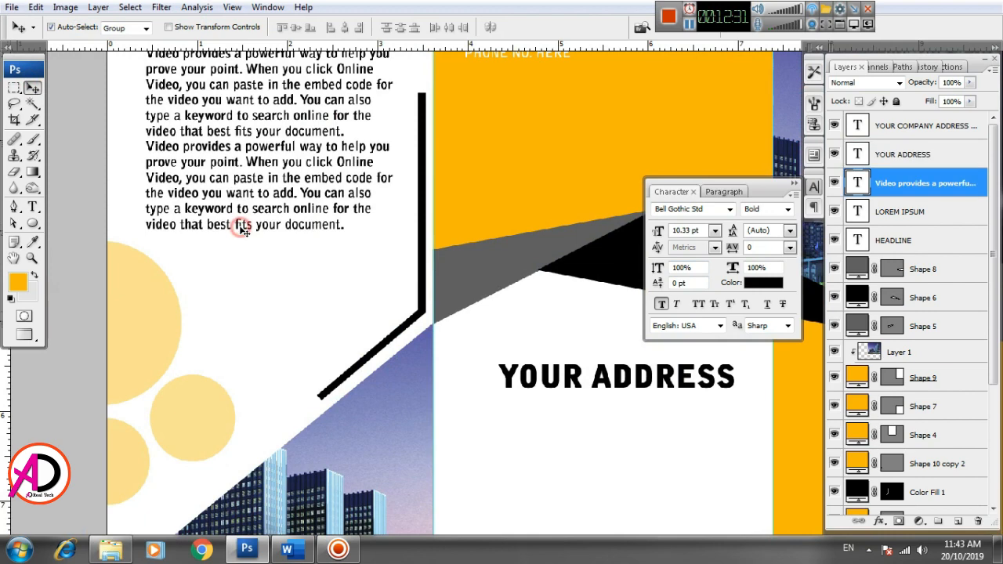
{"action": "left_click", "coordinate": [661, 306]}
{"action": "left_click_drag", "start_coordinate": [374, 246], "coordinate": [367, 320]}
{"action": "left_click_drag", "start_coordinate": [312, 262], "coordinate": [306, 258]}
Step: Enlarge YOUR ADDRESS to 126.2% and center it across the white area of the middle panel
{"action": "key", "text": "ctrl+minus"}
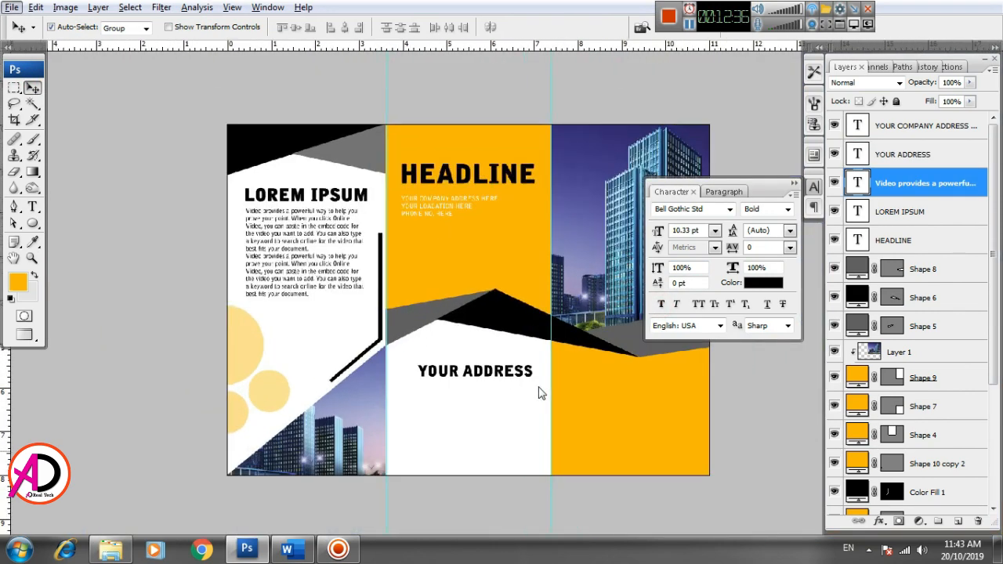
{"action": "left_click_drag", "start_coordinate": [539, 393], "coordinate": [354, 297]}
{"action": "key", "text": "ctrl+plus"}
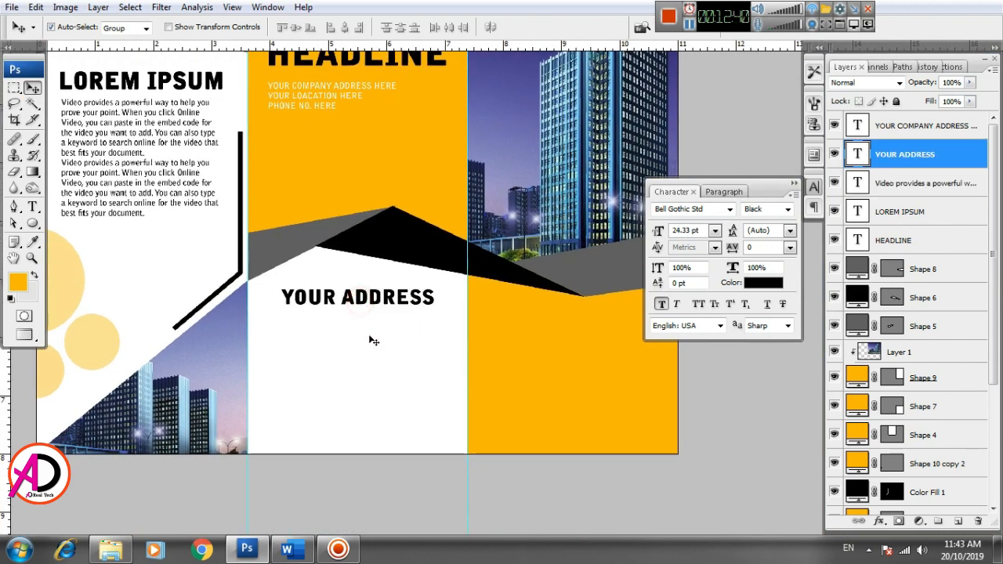
{"action": "key", "text": "ctrl+t"}
{"action": "mouse_move", "coordinate": [435, 311]}
{"action": "left_mouse_down"}
{"action": "mouse_move", "coordinate": [455, 318]}
{"action": "mouse_move", "coordinate": [431, 308]}
{"action": "left_mouse_up"}
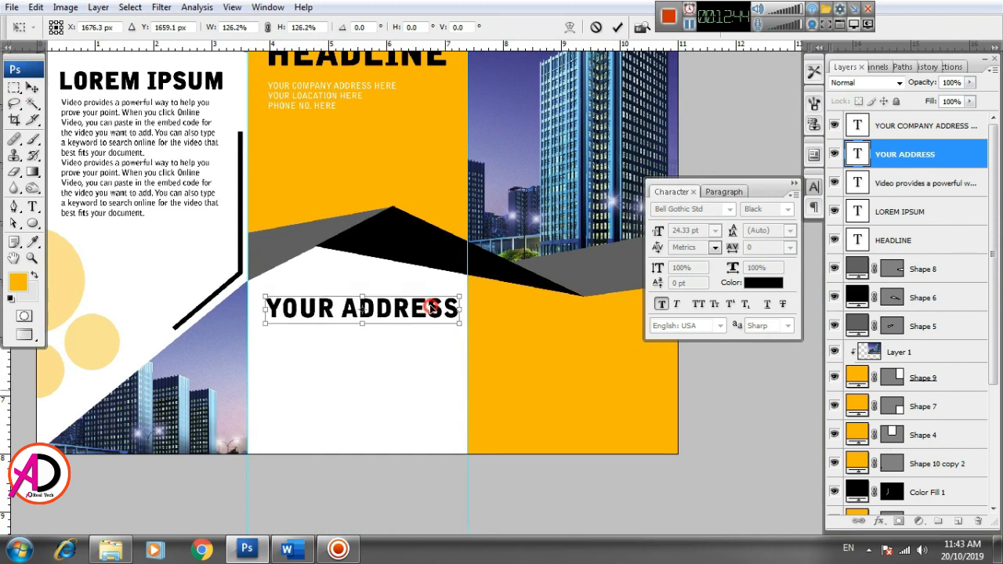
{"action": "key", "text": "Left"}
{"action": "key", "text": "Left"}
{"action": "key", "text": "Left"}
{"action": "key", "text": "Left"}
{"action": "key", "text": "Left"}
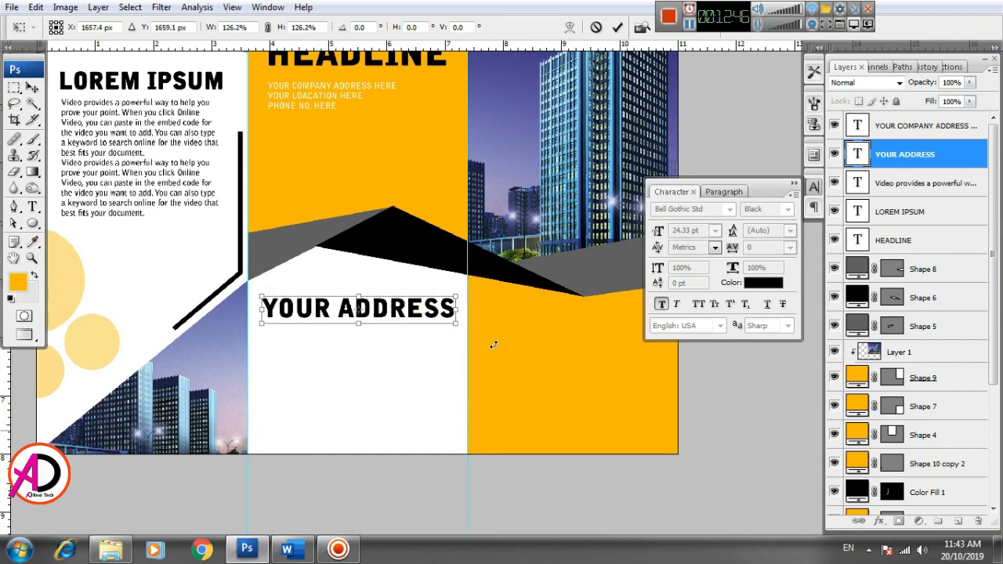
{"action": "key", "text": "Return"}
Step: Duplicate the body text from the first panel and place the copy under YOUR ADDRESS
{"action": "left_click_drag", "start_coordinate": [367, 359], "coordinate": [375, 361]}
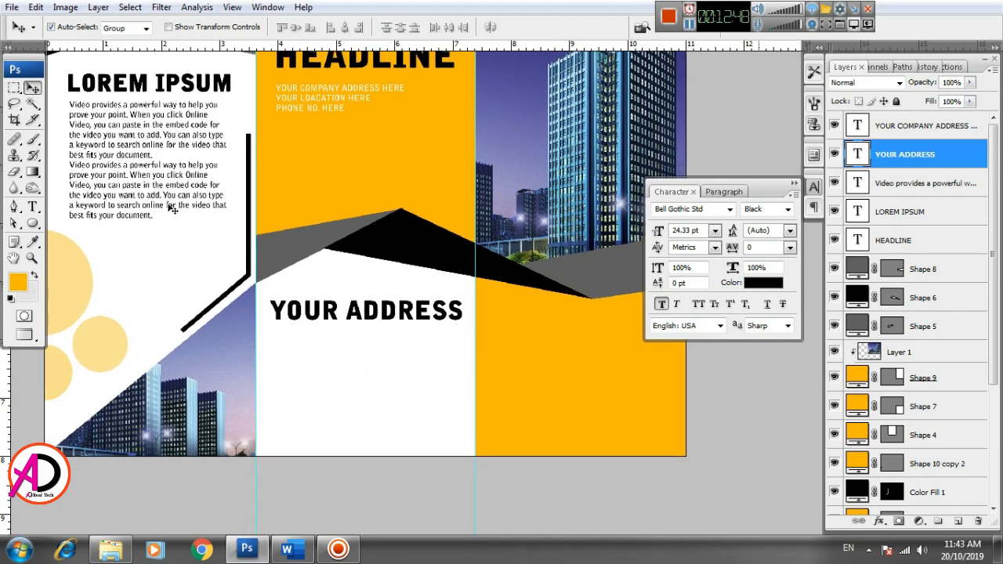
{"action": "left_click_drag", "start_coordinate": [168, 204], "coordinate": [377, 430]}
{"action": "scroll", "coordinate": [390, 417], "scroll_direction": "down", "scroll_amount": 1}
{"action": "left_click_drag", "start_coordinate": [515, 418], "coordinate": [403, 368]}
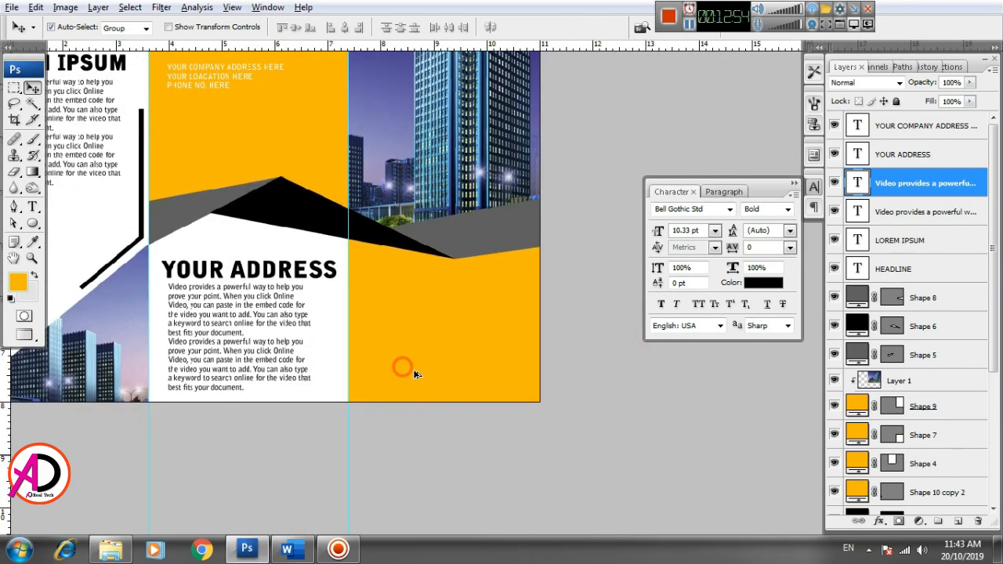
{"action": "scroll", "coordinate": [419, 372], "scroll_direction": "up", "scroll_amount": 3}
{"action": "left_click_drag", "start_coordinate": [479, 368], "coordinate": [475, 392]}
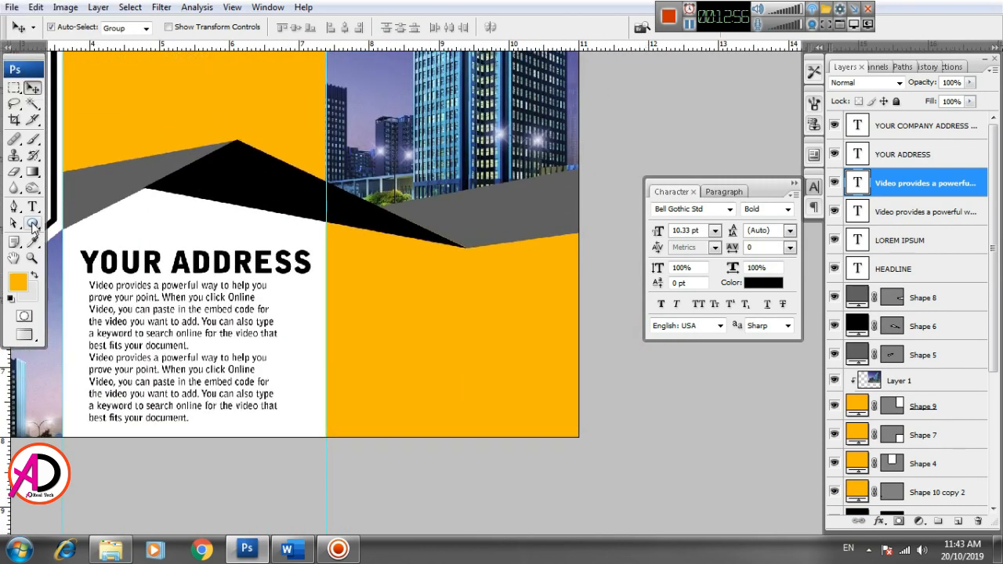
{"action": "left_click_drag", "start_coordinate": [33, 226], "coordinate": [75, 251]}
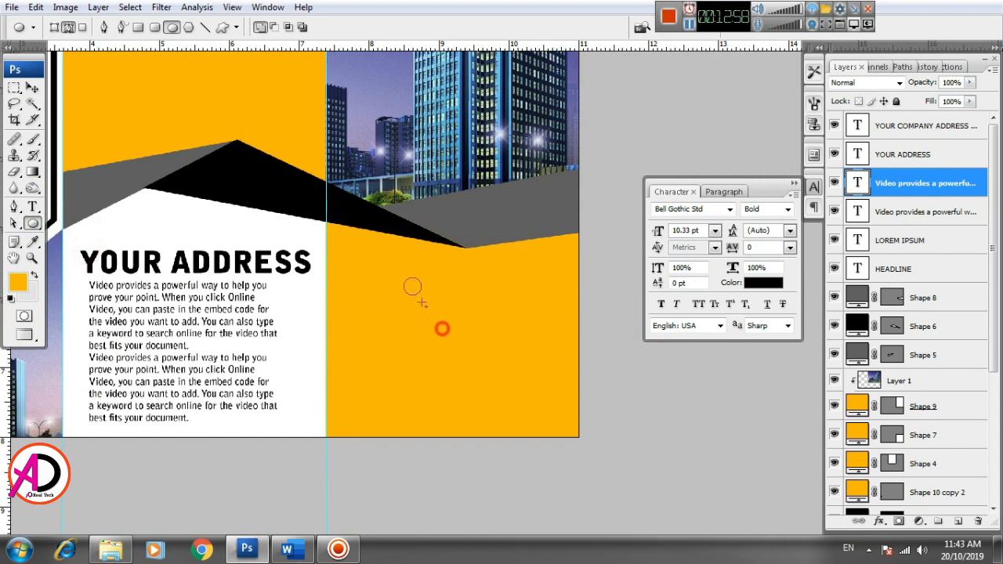
{"action": "left_click_drag", "start_coordinate": [441, 328], "coordinate": [480, 354]}
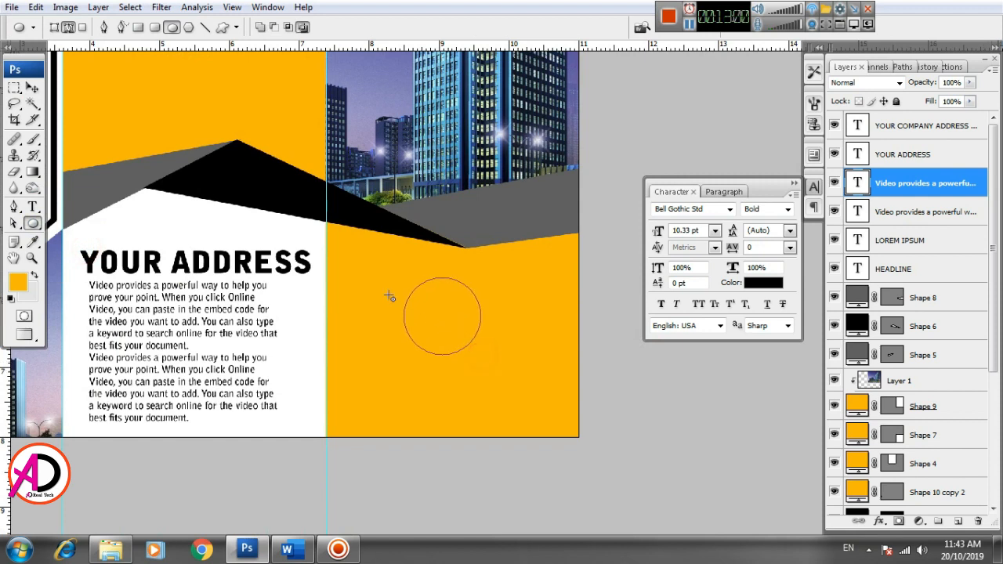
{"action": "left_click", "coordinate": [32, 87]}
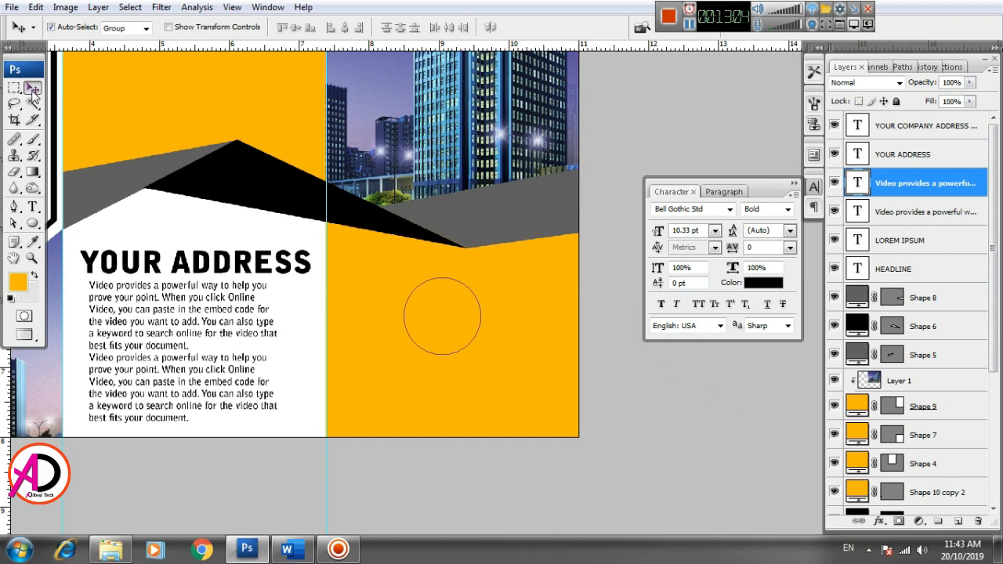
{"action": "left_click", "coordinate": [520, 338]}
{"action": "left_click", "coordinate": [454, 322]}
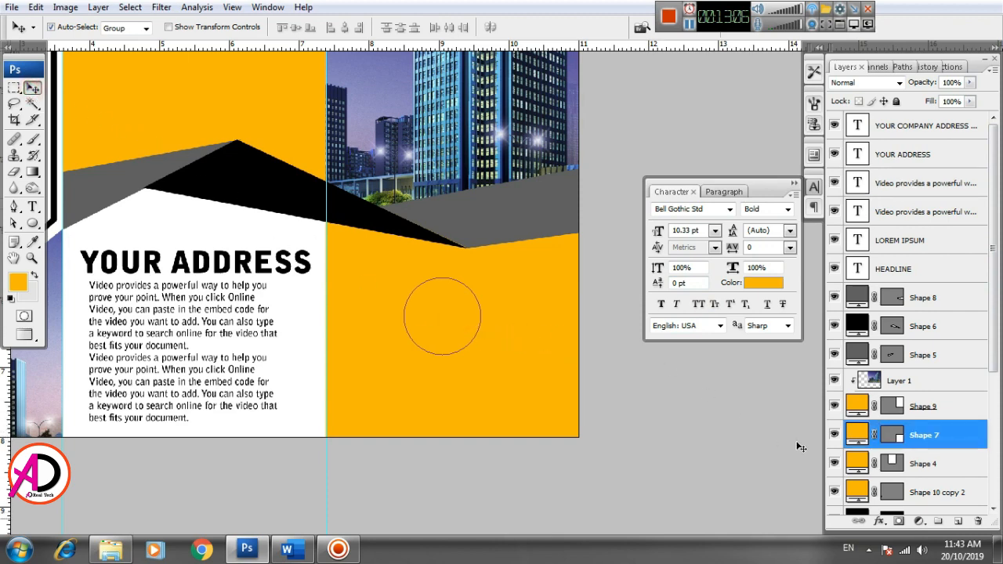
{"action": "double_click", "coordinate": [859, 439]}
{"action": "left_click_drag", "start_coordinate": [654, 327], "coordinate": [521, 348]}
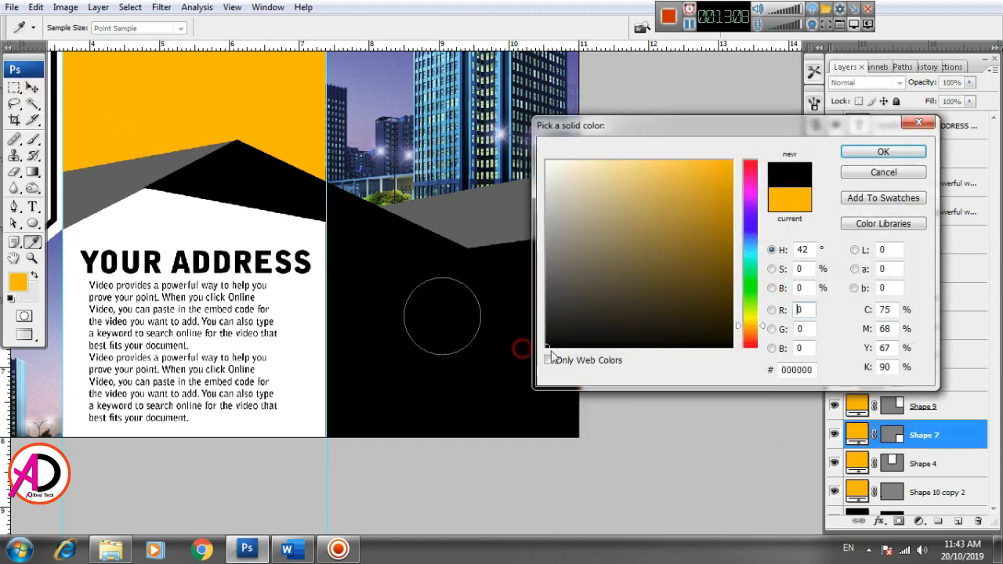
{"action": "left_click", "coordinate": [872, 174]}
{"action": "left_click", "coordinate": [499, 326]}
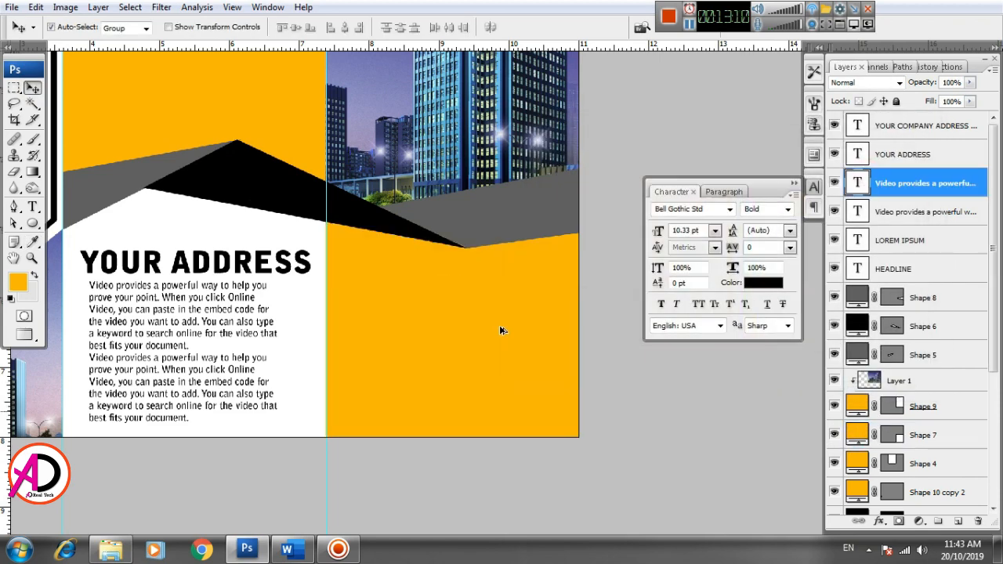
Step: Draw a white circle as a shape layer on the orange area of the third panel and set its opacity to 42%
{"action": "left_click", "coordinate": [452, 346]}
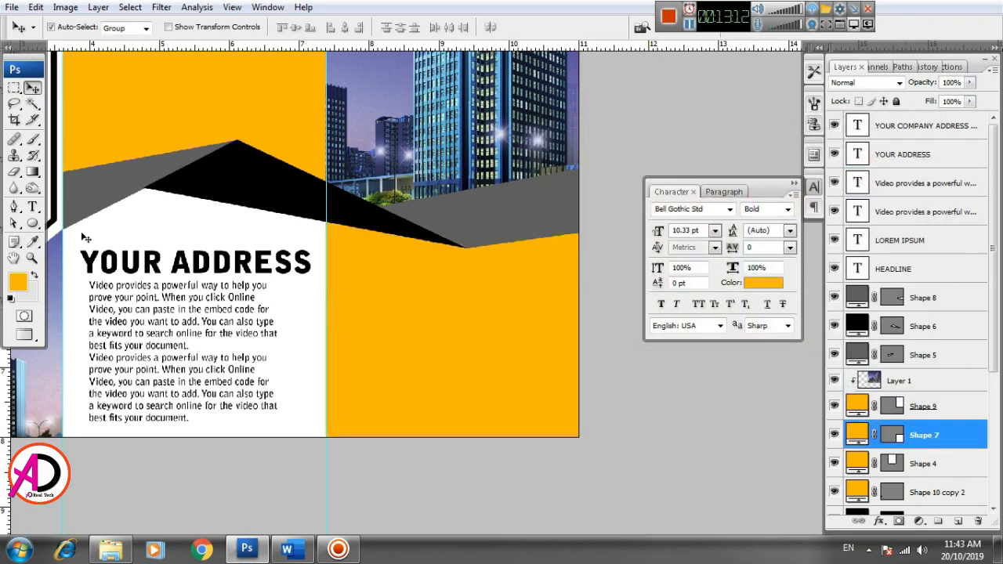
{"action": "left_click", "coordinate": [31, 224]}
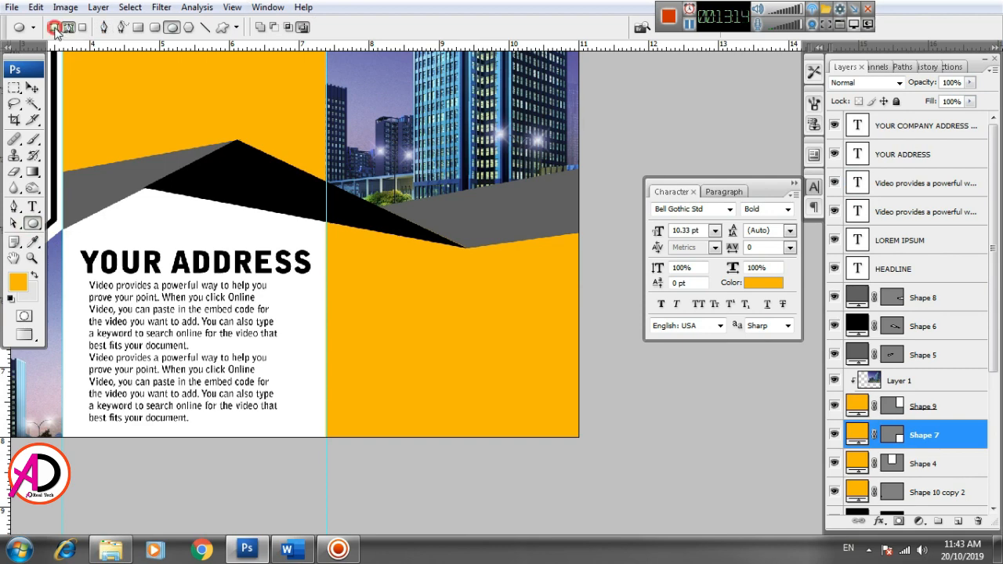
{"action": "left_click", "coordinate": [447, 27]}
{"action": "left_click_drag", "start_coordinate": [548, 166], "coordinate": [535, 156]}
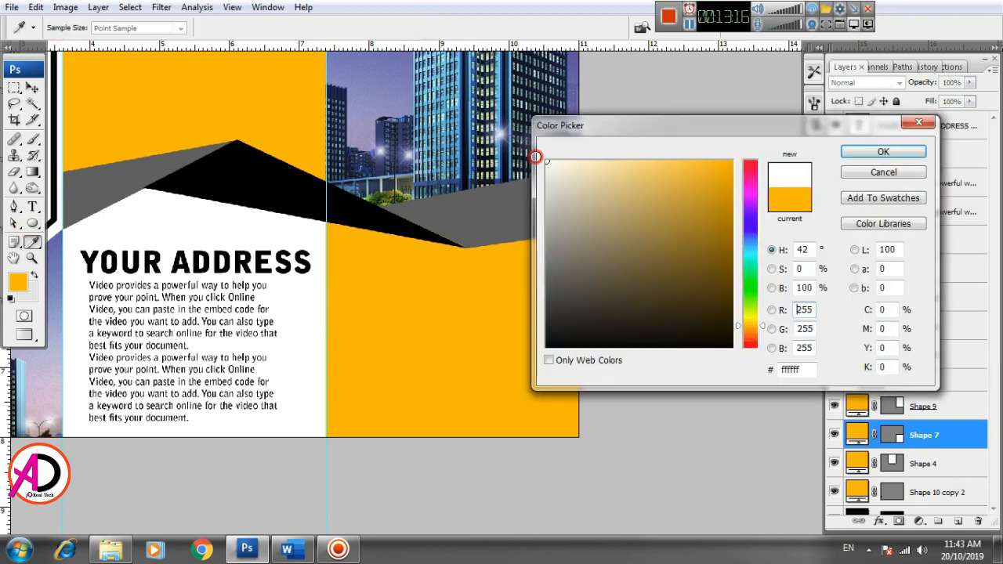
{"action": "left_click", "coordinate": [918, 157]}
{"action": "left_click_drag", "start_coordinate": [412, 269], "coordinate": [500, 356]}
{"action": "key", "text": "4"}
{"action": "key", "text": "2"}
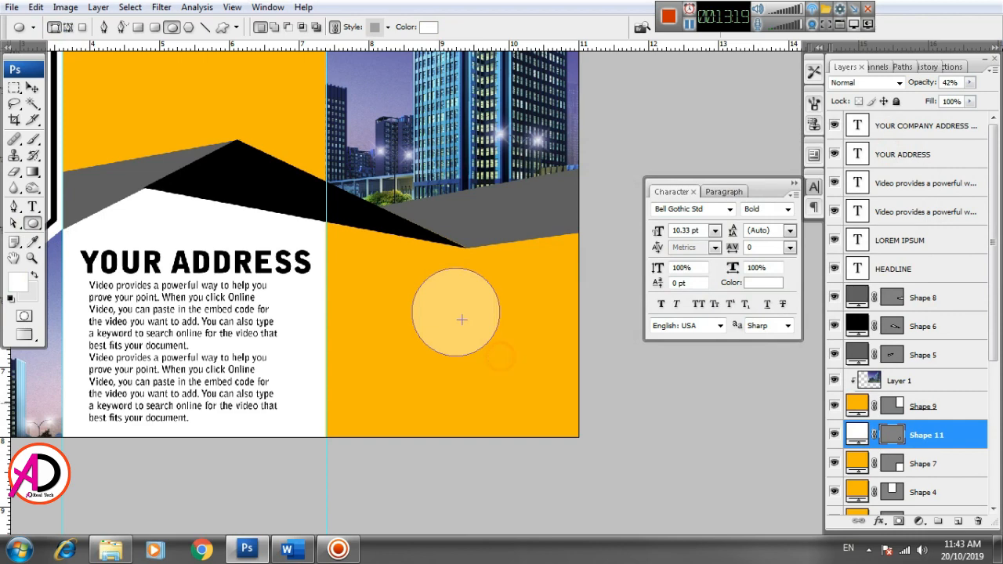
Step: Move the translucent circle slightly up and center it horizontally in the orange area of the third panel, keeping its fill white
{"action": "left_click", "coordinate": [32, 88]}
{"action": "left_click", "coordinate": [448, 329]}
{"action": "left_click", "coordinate": [505, 335]}
{"action": "left_click", "coordinate": [455, 321]}
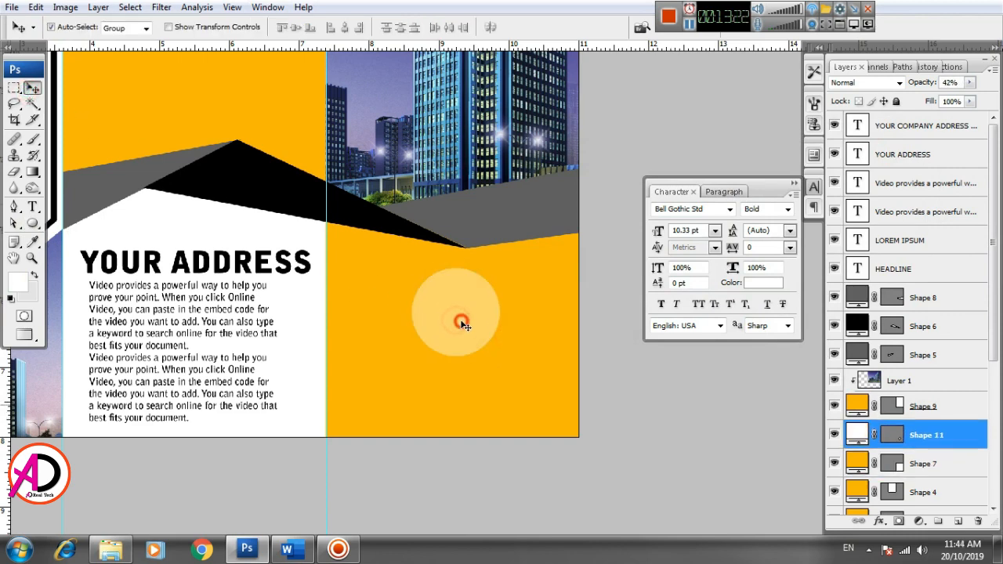
{"action": "double_click", "coordinate": [856, 435]}
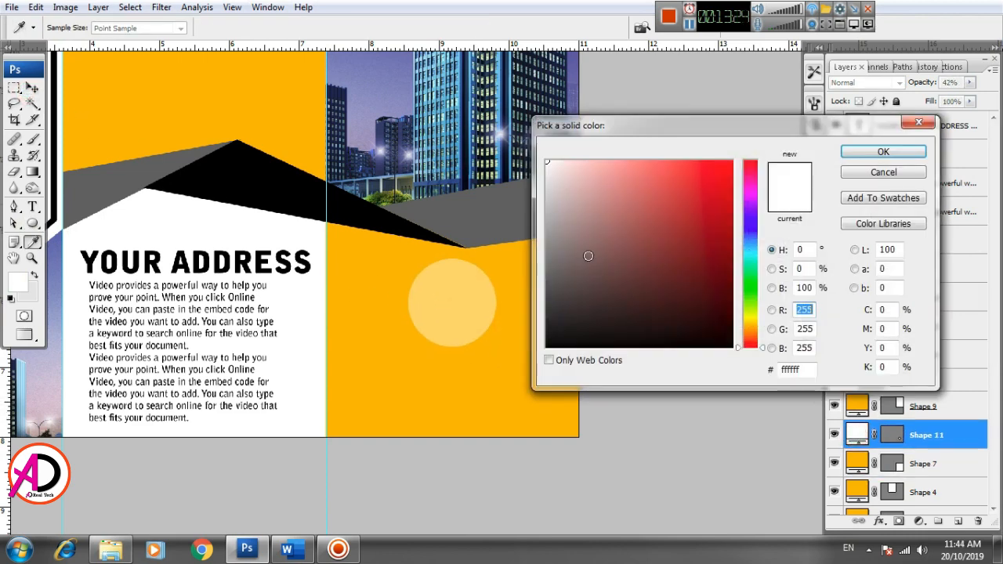
{"action": "left_click", "coordinate": [883, 151]}
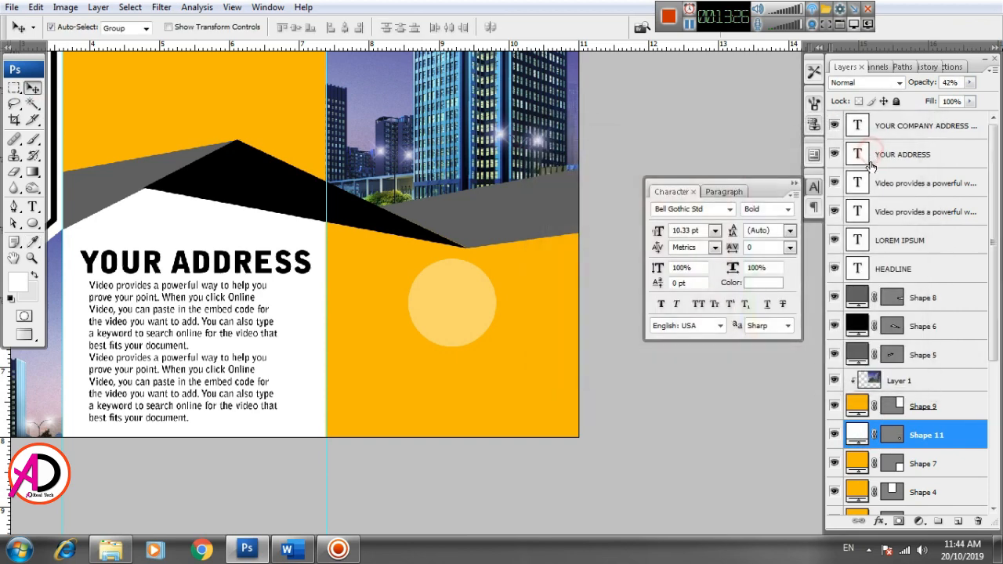
{"action": "scroll", "coordinate": [576, 346], "scroll_direction": "down", "scroll_amount": 3}
{"action": "left_click", "coordinate": [577, 387]}
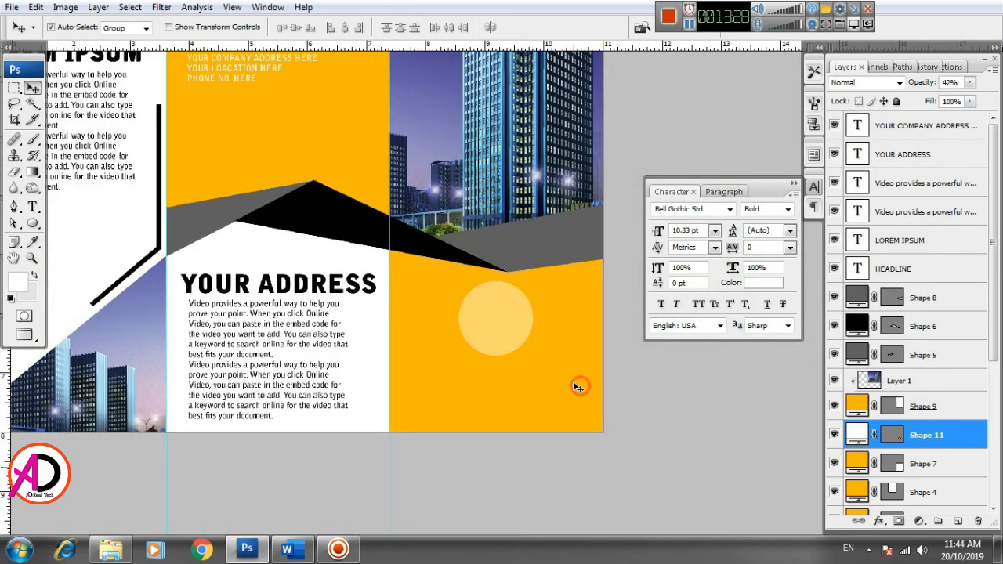
{"action": "mouse_move", "coordinate": [937, 450]}
{"action": "left_mouse_down"}
{"action": "mouse_move", "coordinate": [951, 398]}
{"action": "mouse_move", "coordinate": [951, 447]}
{"action": "left_mouse_up"}
{"action": "left_click", "coordinate": [678, 399]}
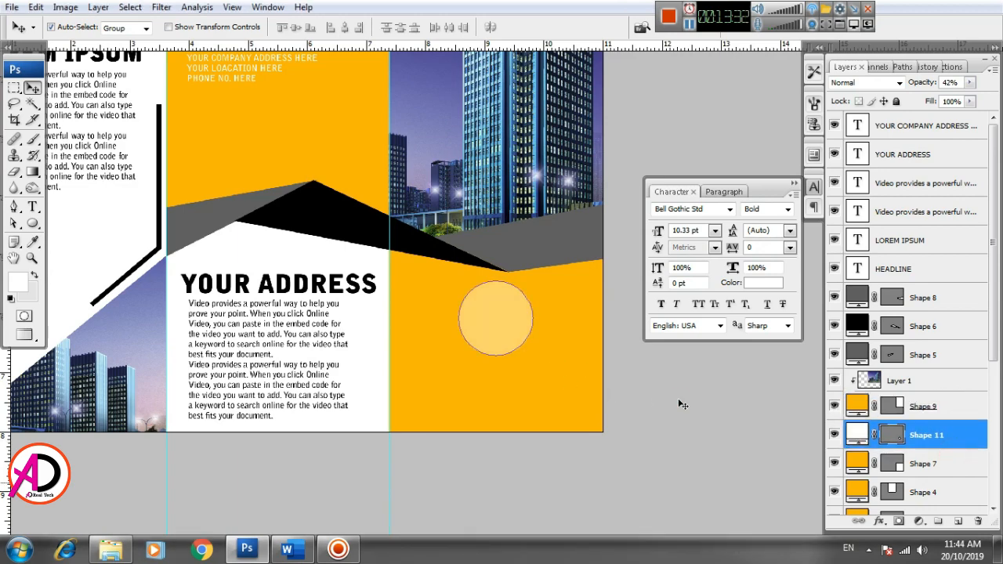
{"action": "scroll", "coordinate": [553, 390], "scroll_direction": "down", "scroll_amount": 3}
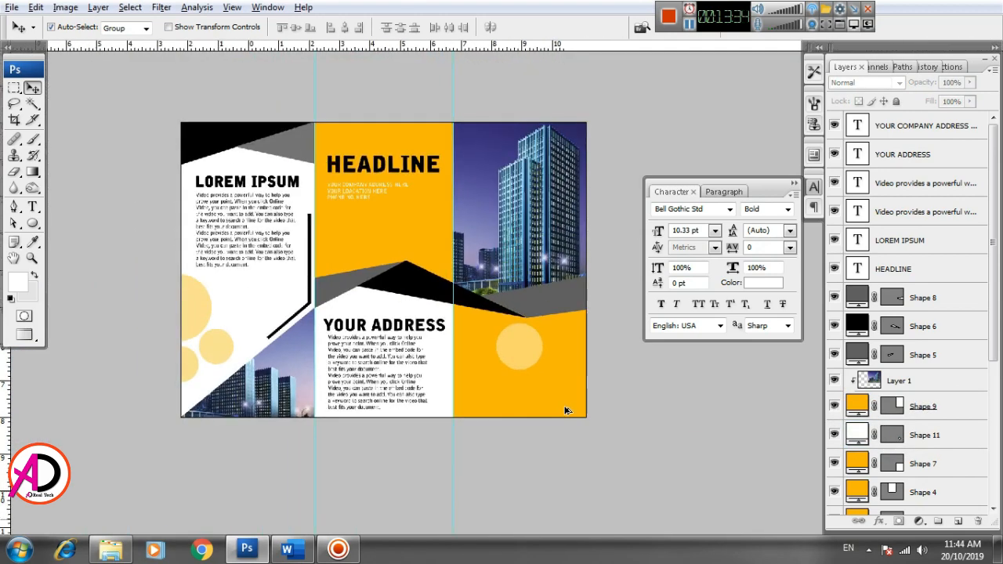
{"action": "left_click_drag", "start_coordinate": [635, 411], "coordinate": [526, 361]}
{"action": "scroll", "coordinate": [564, 378], "scroll_direction": "up", "scroll_amount": 2}
{"action": "key", "text": "alt+space"}
Step: Copy the PNG image logo global touch from Local Disk (E:) and paste it into the brochure just above the translucent circle's layer
{"action": "left_click", "coordinate": [463, 310]}
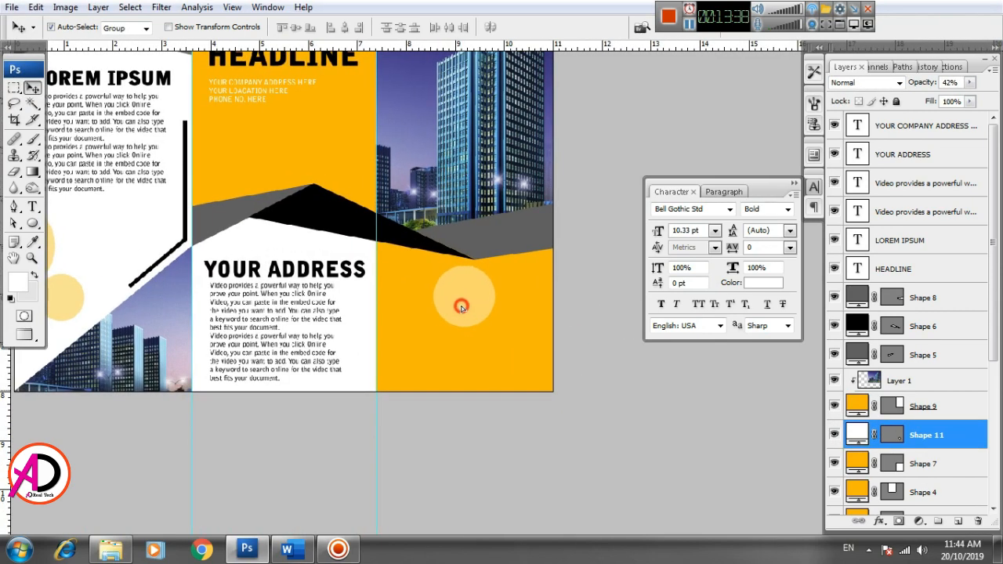
{"action": "left_click", "coordinate": [111, 549]}
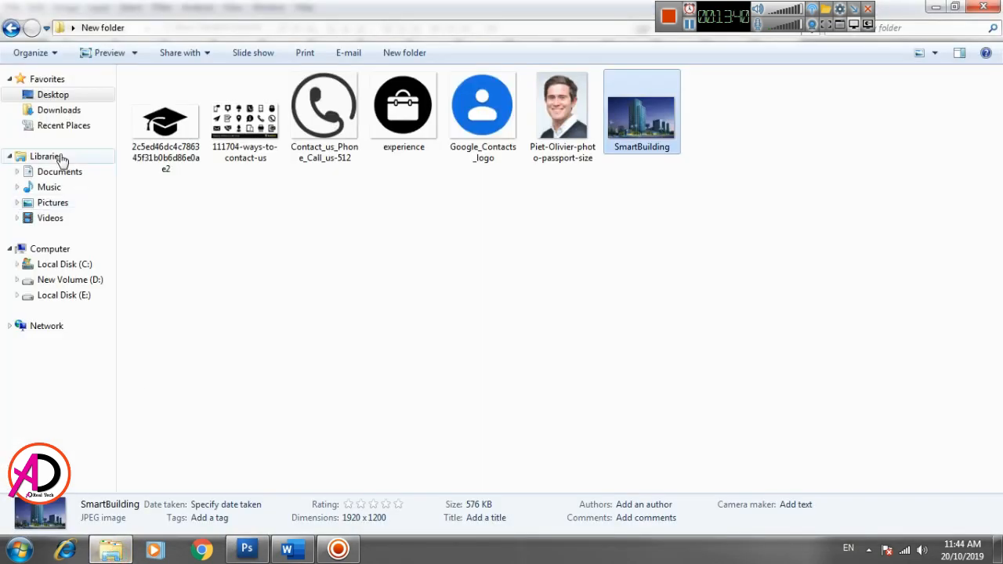
{"action": "left_click", "coordinate": [67, 298]}
{"action": "double_click", "coordinate": [865, 313]}
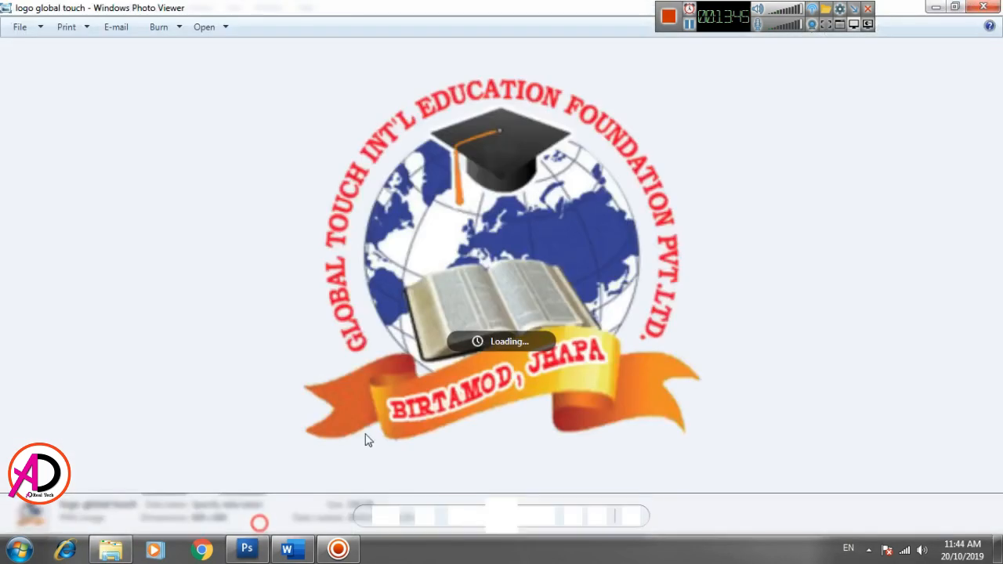
{"action": "left_click", "coordinate": [981, 6]}
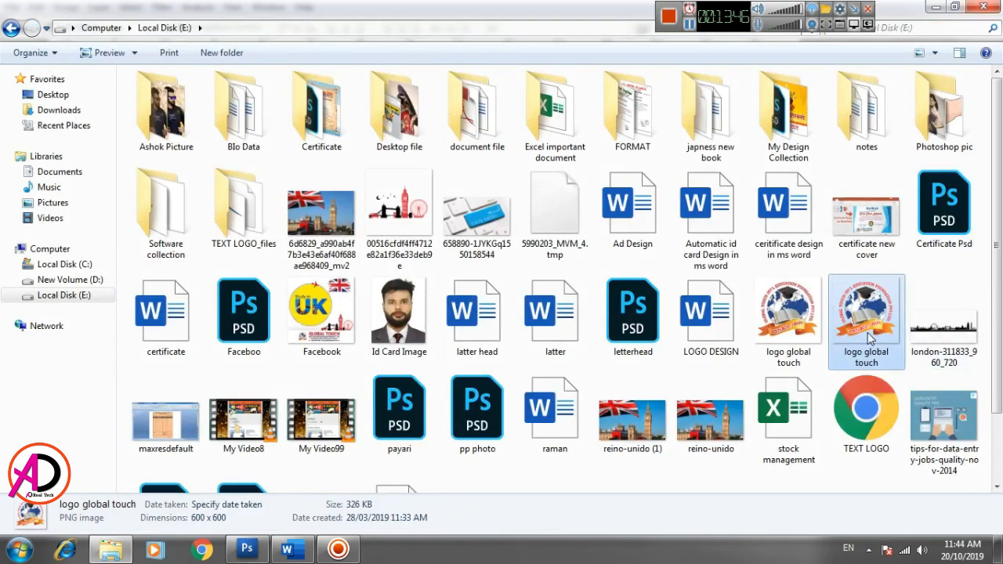
{"action": "left_click_drag", "start_coordinate": [867, 334], "coordinate": [412, 308]}
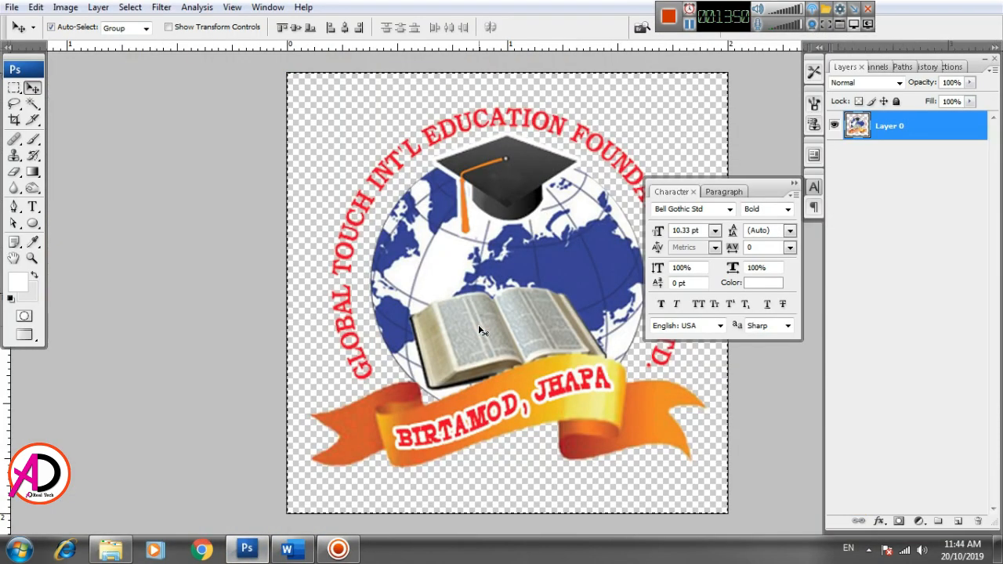
{"action": "key", "text": "ctrl+w"}
{"action": "left_click", "coordinate": [467, 310]}
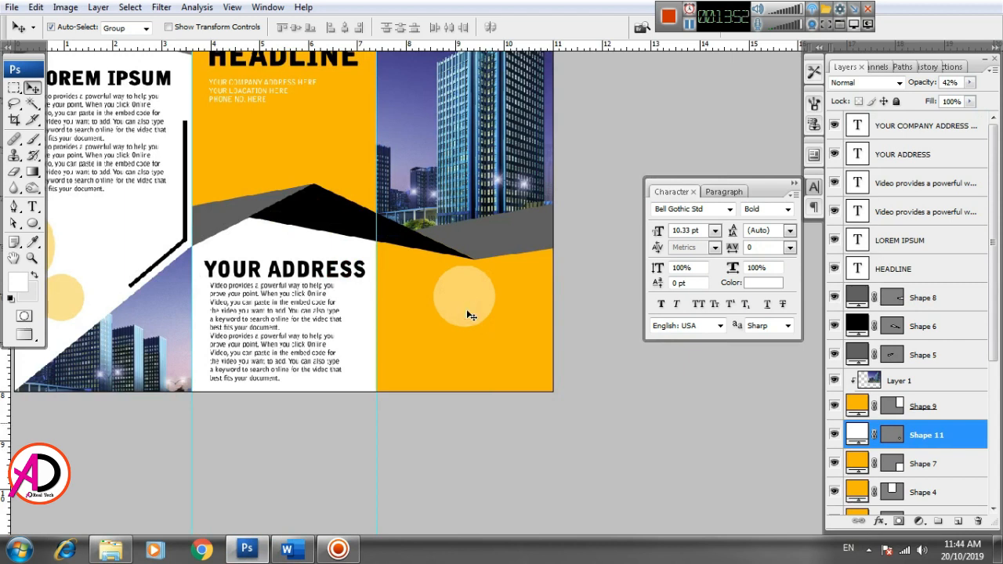
{"action": "key", "text": "ctrl+v"}
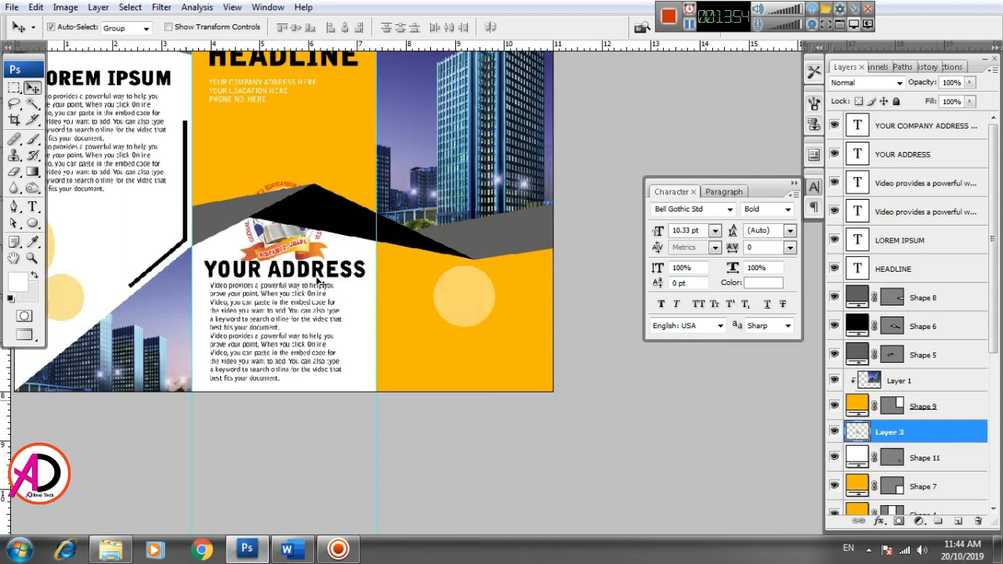
Step: Scale the pasted logo to 56.5% and center it on the translucent circle in the third panel
{"action": "left_click_drag", "start_coordinate": [367, 297], "coordinate": [532, 376]}
{"action": "key", "text": "ctrl+t"}
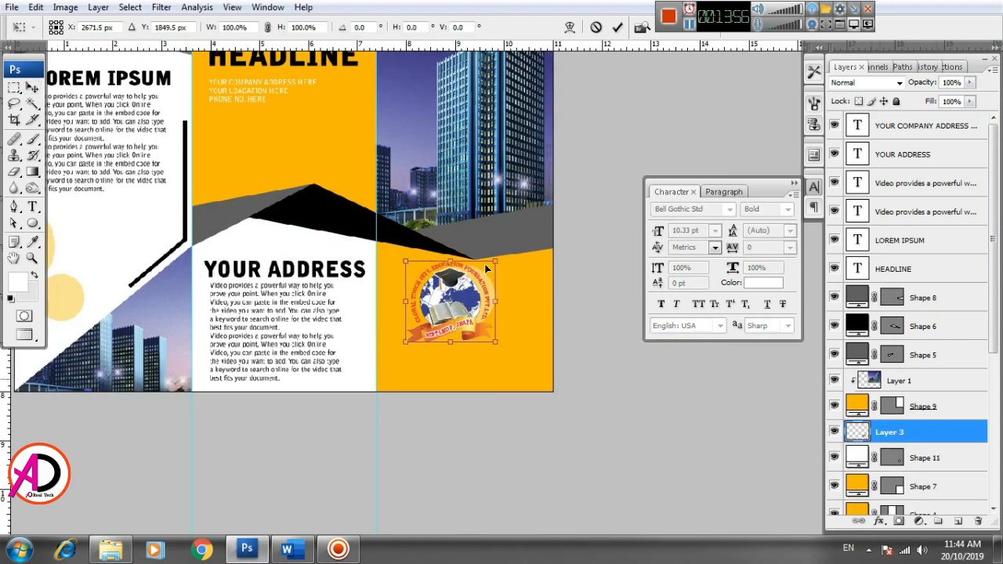
{"action": "left_click_drag", "start_coordinate": [499, 256], "coordinate": [468, 309]}
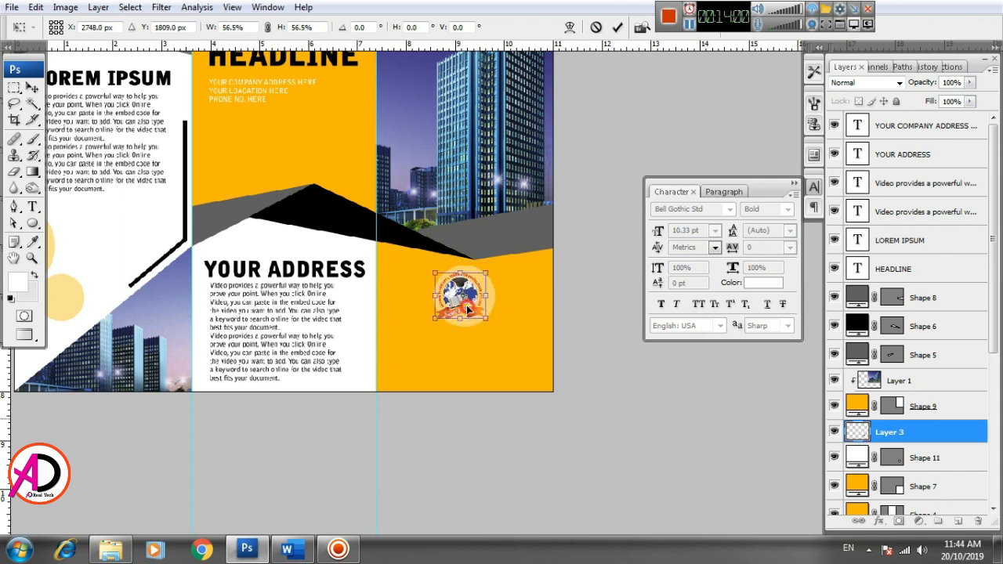
{"action": "key", "text": "Right"}
{"action": "key", "text": "Right"}
{"action": "key", "text": "Right"}
{"action": "key", "text": "Right"}
{"action": "key", "text": "Right"}
{"action": "key", "text": "Right"}
{"action": "key", "text": "Right"}
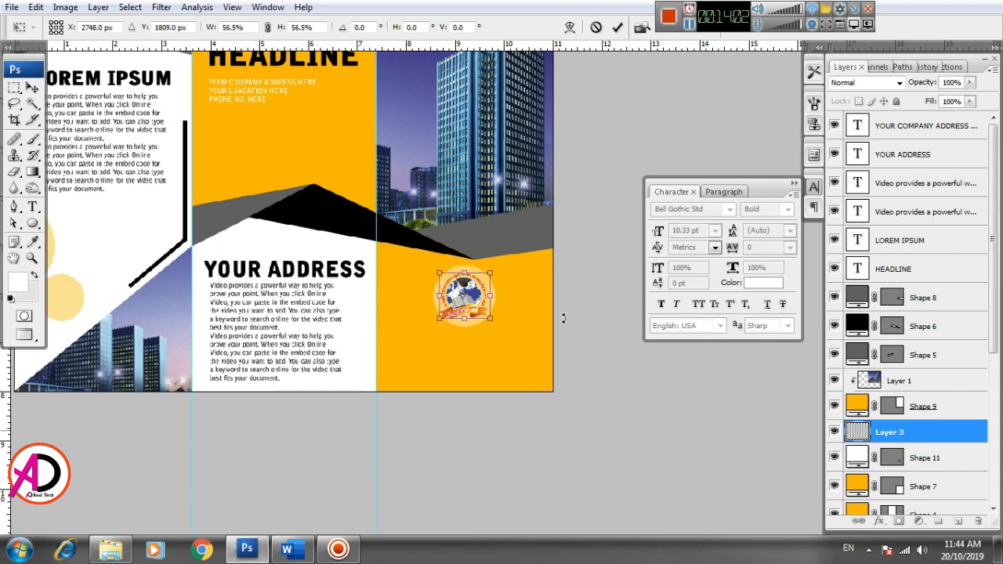
{"action": "key", "text": "Up"}
{"action": "key", "text": "Up"}
{"action": "key", "text": "Up"}
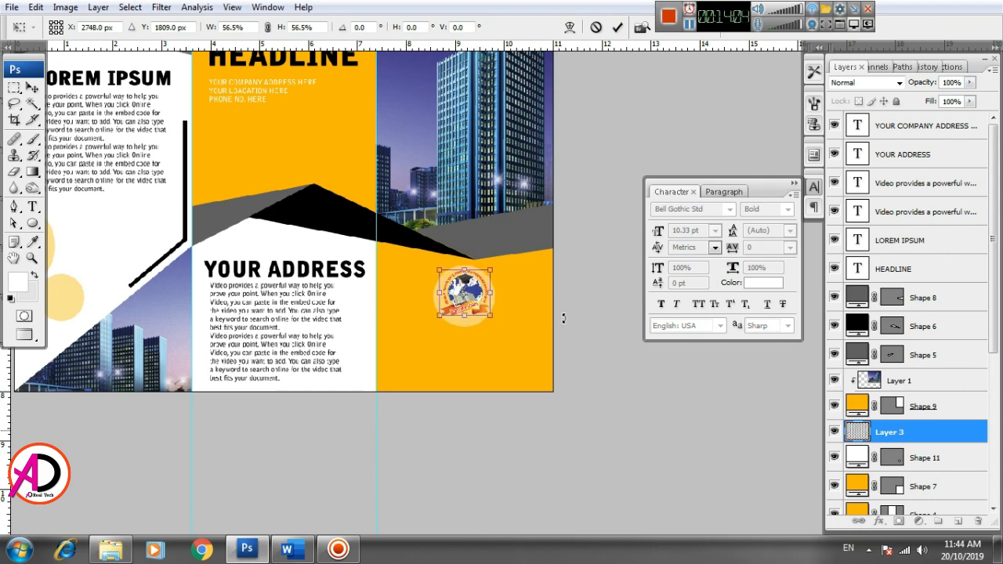
{"action": "key", "text": "Return"}
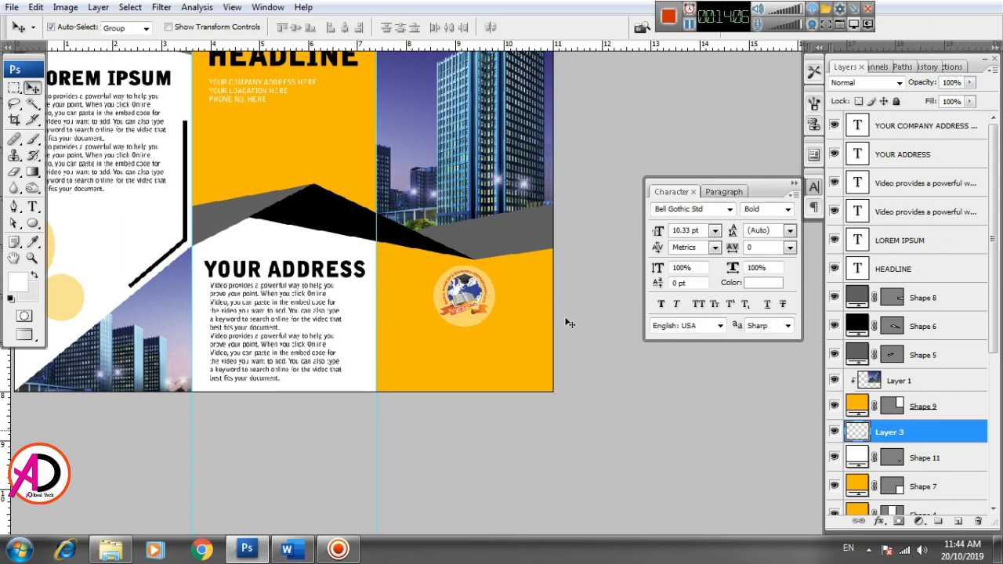
Step: Add the white text GLOBAL TOUCH in Bell Gothic Std, 10.33 pt, below the logo in the third panel's orange area
{"action": "scroll", "coordinate": [549, 336], "scroll_direction": "up", "scroll_amount": 2}
{"action": "left_click_drag", "start_coordinate": [537, 353], "coordinate": [518, 294]}
{"action": "scroll", "coordinate": [431, 321], "scroll_direction": "up", "scroll_amount": 6}
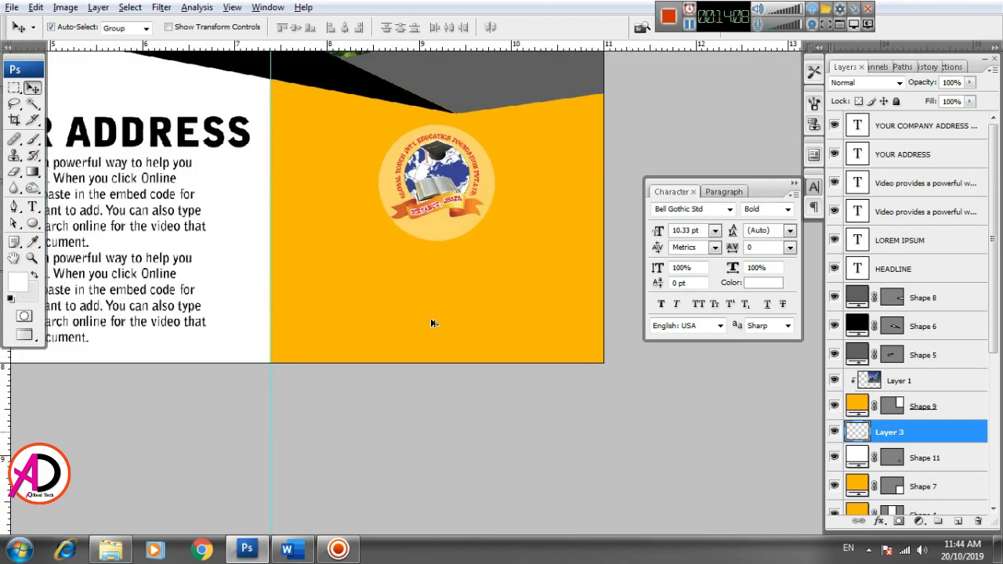
{"action": "left_click_drag", "start_coordinate": [478, 320], "coordinate": [481, 325]}
{"action": "left_click", "coordinate": [32, 206]}
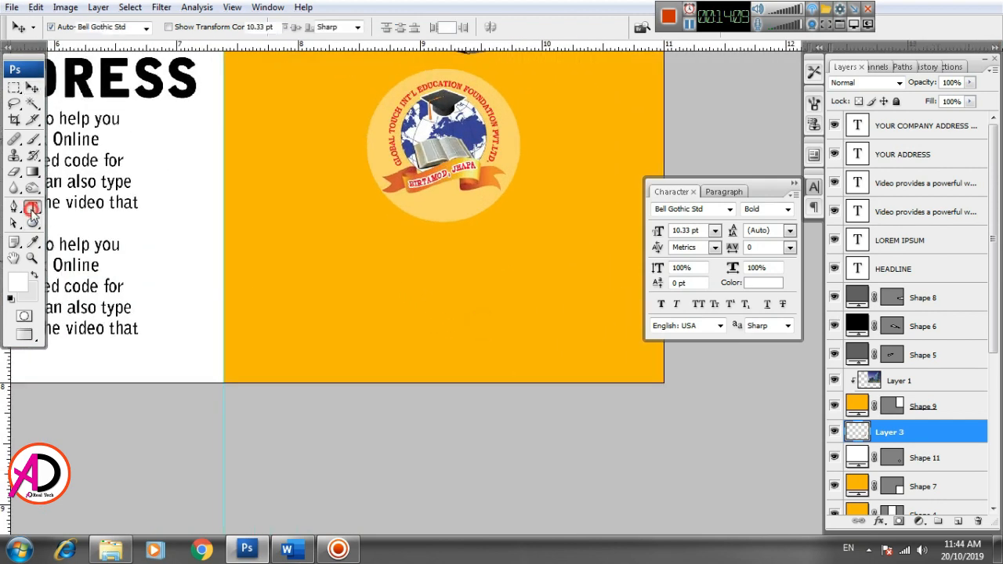
{"action": "left_click", "coordinate": [288, 288]}
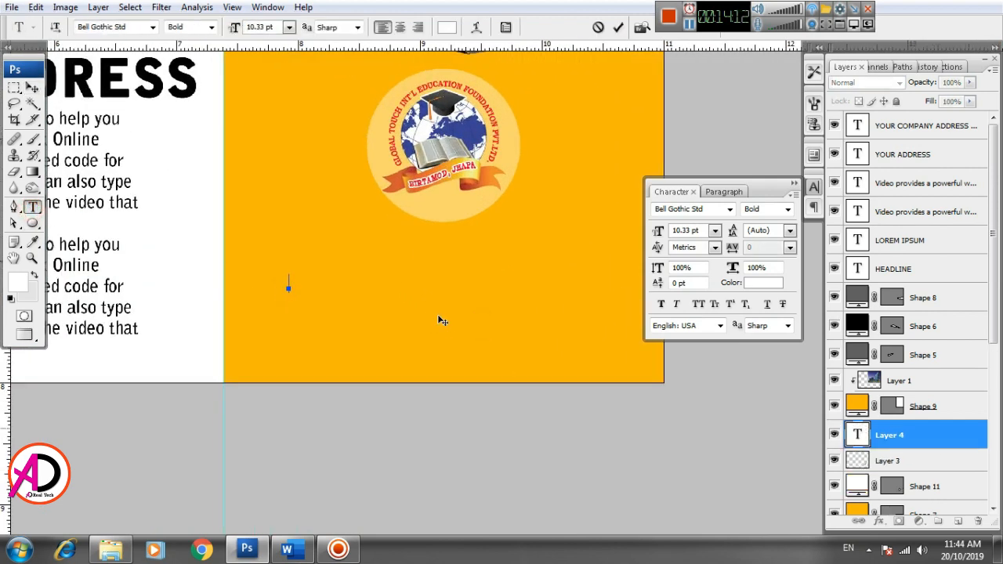
{"action": "type", "text": "GLOBAL TO"}
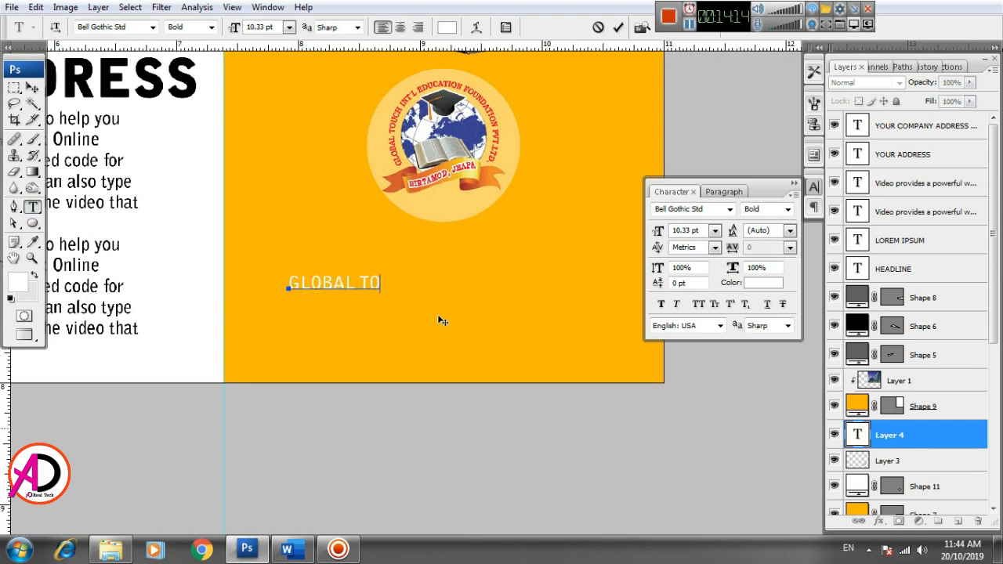
{"action": "type", "text": "UCH"}
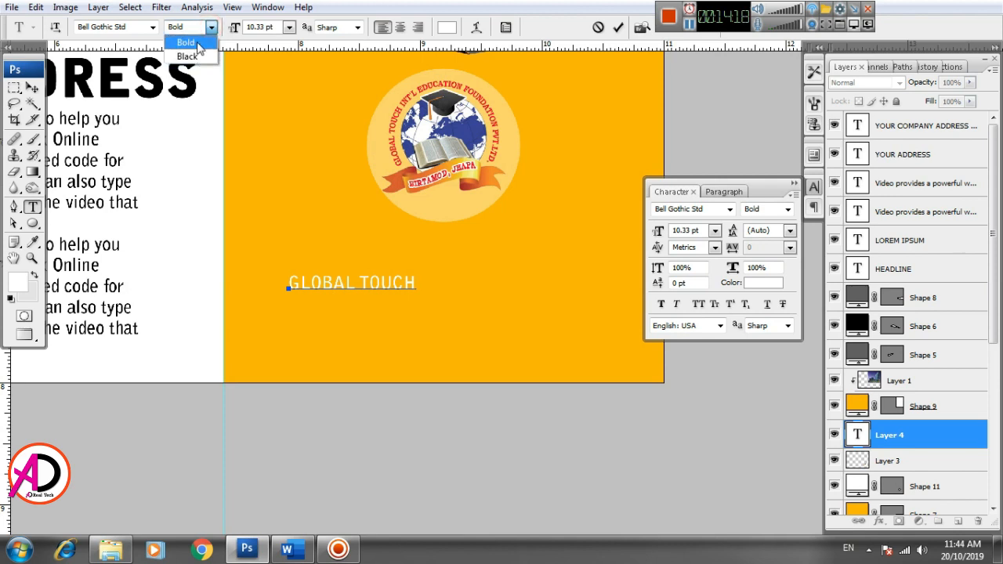
Step: Set the GLOBAL TOUCH text's font style to Black
{"action": "left_click", "coordinate": [190, 45]}
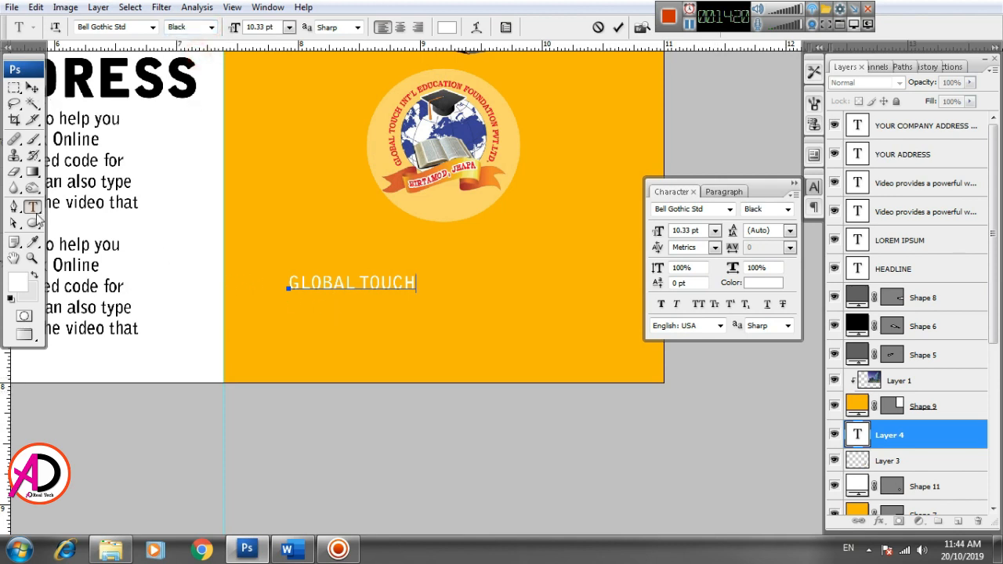
{"action": "triple_click", "coordinate": [316, 283]}
{"action": "left_click", "coordinate": [210, 27]}
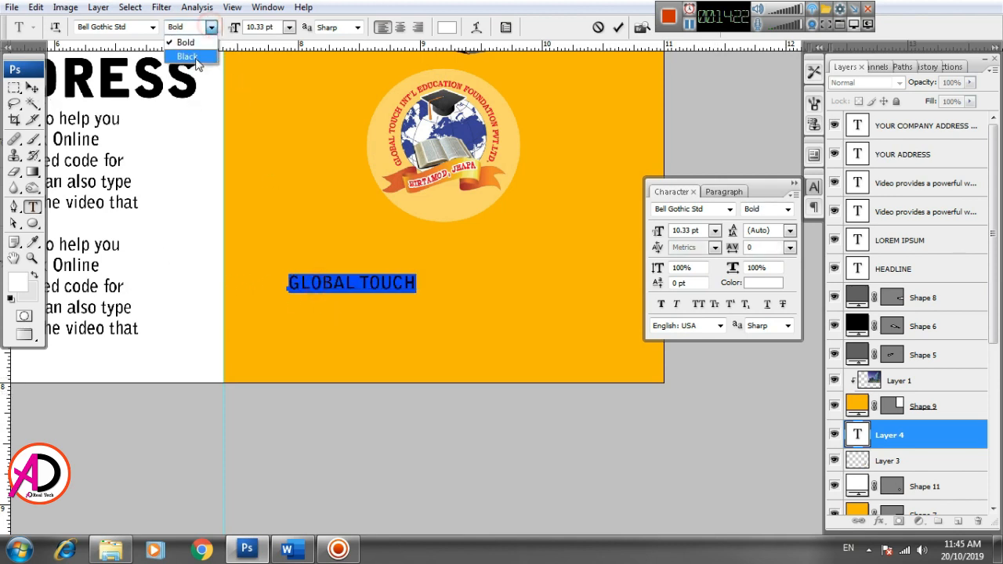
{"action": "left_click", "coordinate": [194, 57]}
{"action": "left_click", "coordinate": [31, 89]}
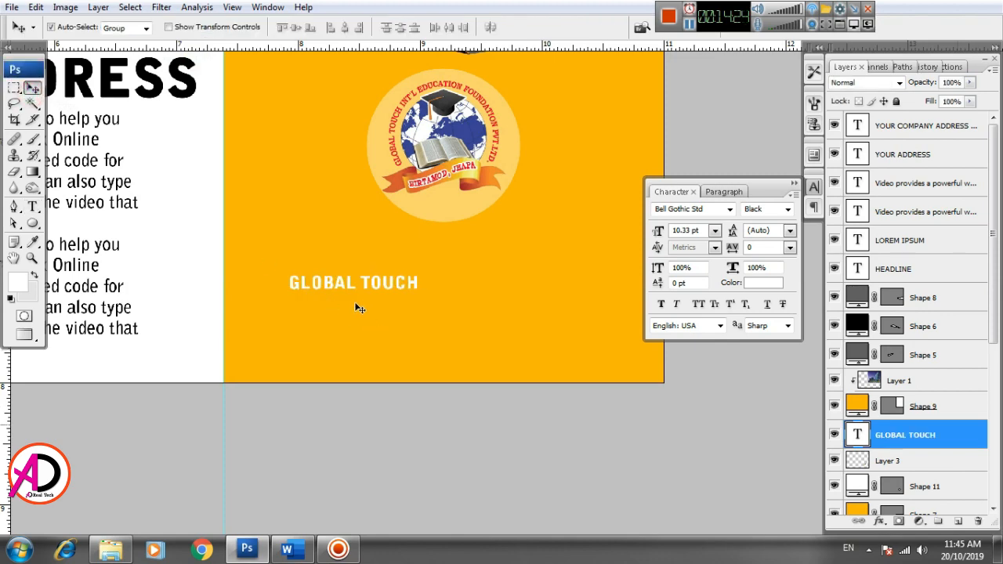
Step: Move the GLOBAL TOUCH text to just under the logo circle and change its color to black
{"action": "left_click_drag", "start_coordinate": [353, 270], "coordinate": [401, 252]}
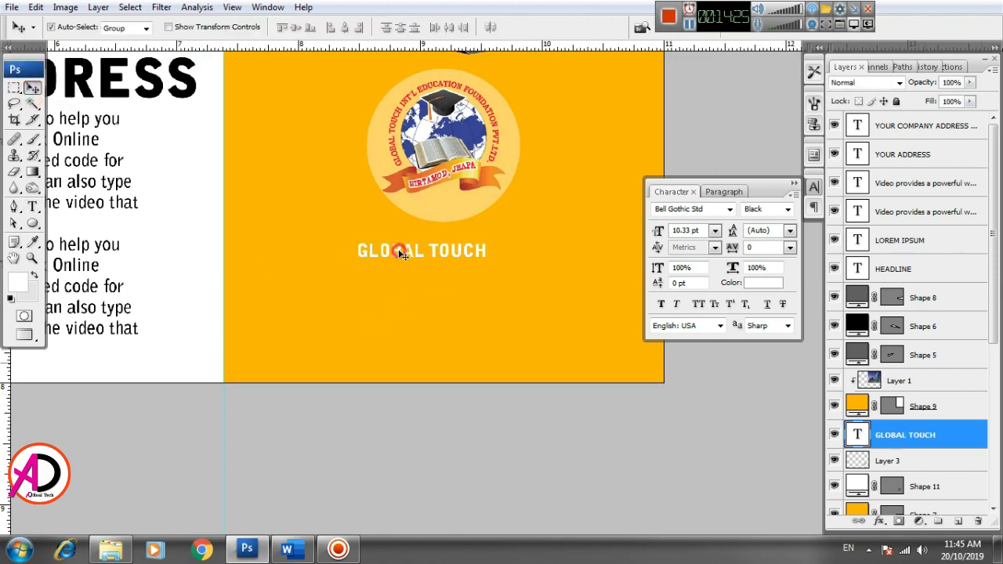
{"action": "left_click", "coordinate": [767, 285]}
{"action": "left_click", "coordinate": [547, 344]}
{"action": "left_click", "coordinate": [875, 152]}
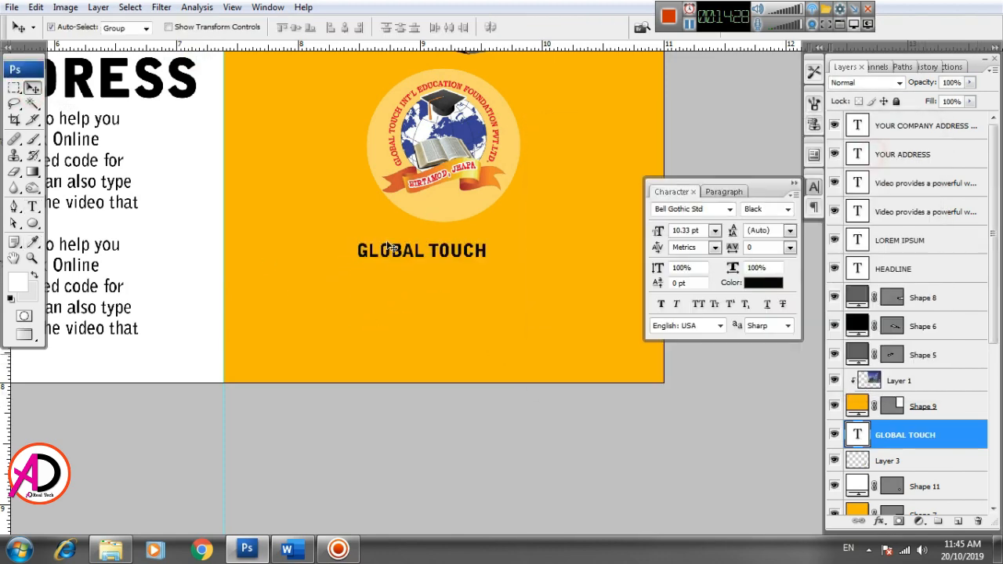
Step: Scale the GLOBAL TOUCH text proportionally to 265.4% and position it beneath the logo across the third panel
{"action": "key", "text": "ctrl+t"}
{"action": "left_click_drag", "start_coordinate": [487, 266], "coordinate": [565, 273]}
{"action": "left_click_drag", "start_coordinate": [510, 250], "coordinate": [525, 250]}
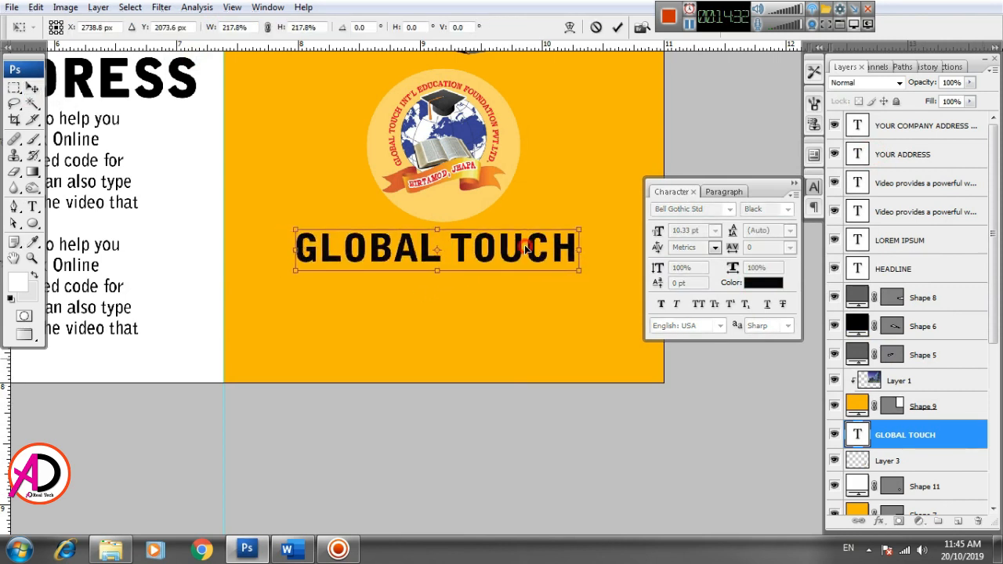
{"action": "left_click_drag", "start_coordinate": [586, 272], "coordinate": [609, 275]}
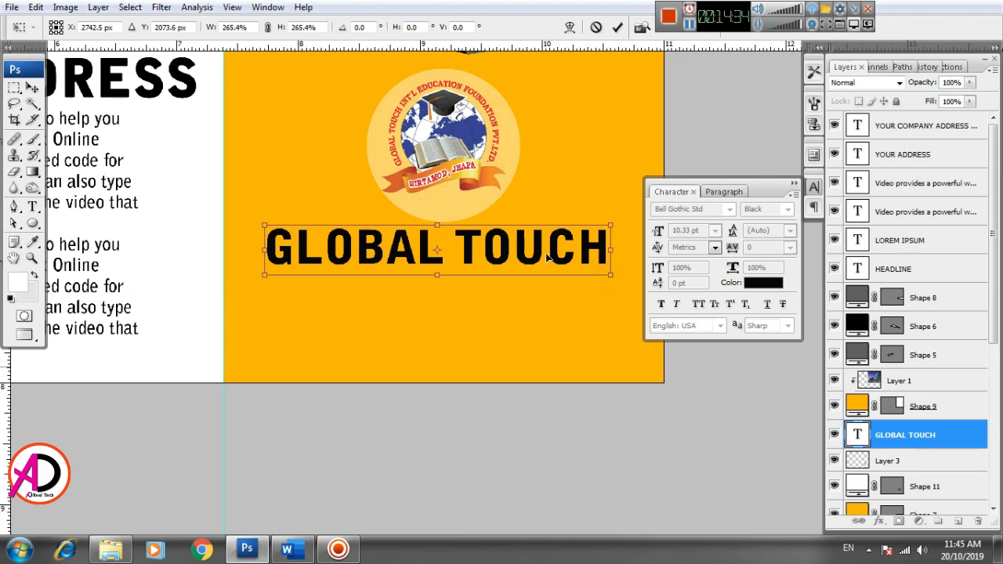
{"action": "left_click_drag", "start_coordinate": [548, 256], "coordinate": [564, 261]}
{"action": "key", "text": "Return"}
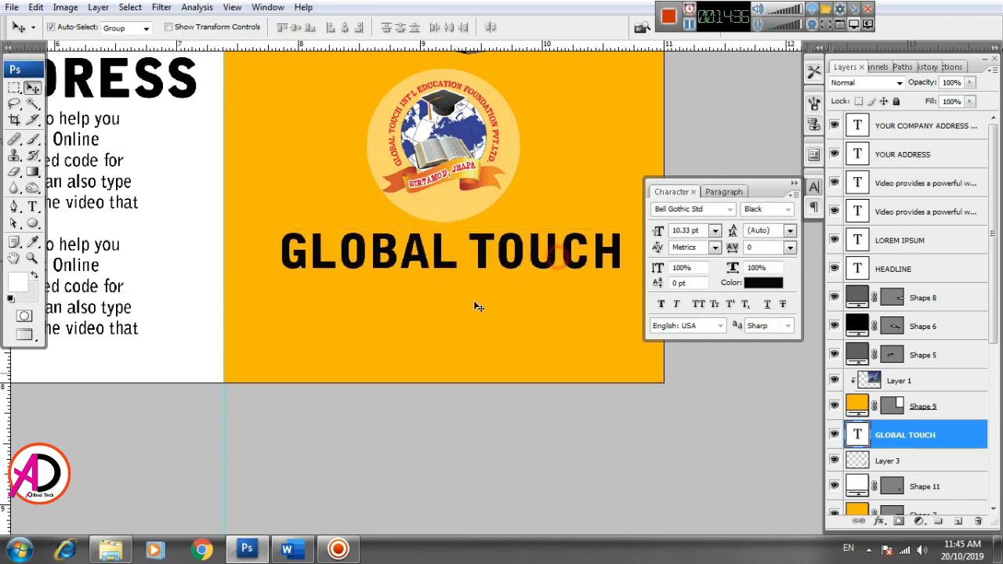
Step: Add the text INT'L EDUCATION FOUNDATION in black Bell Gothic Std Black below GLOBAL TOUCH
{"action": "scroll", "coordinate": [477, 306], "scroll_direction": "down", "scroll_amount": 3}
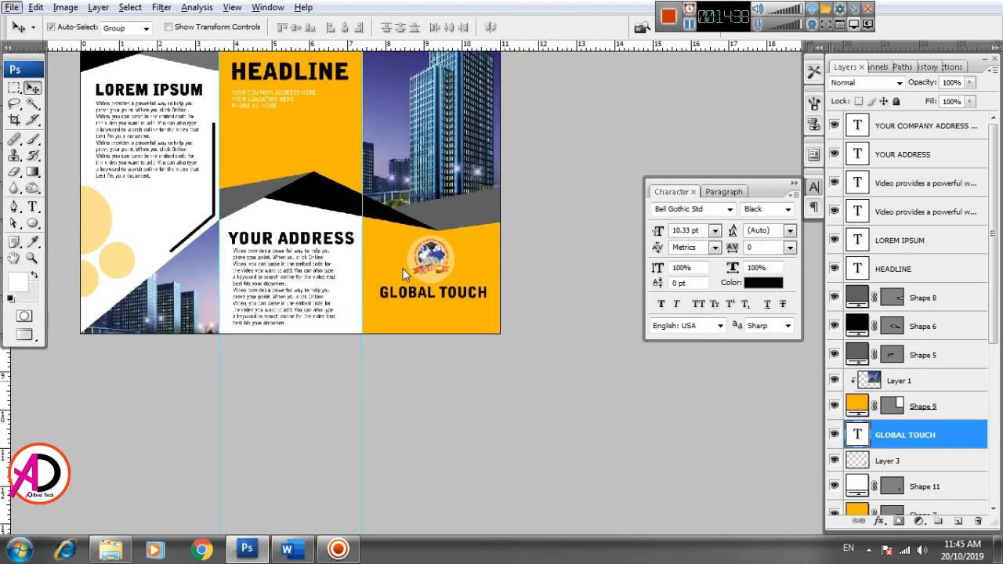
{"action": "left_click_drag", "start_coordinate": [404, 274], "coordinate": [520, 372]}
{"action": "scroll", "coordinate": [497, 366], "scroll_direction": "up", "scroll_amount": 1}
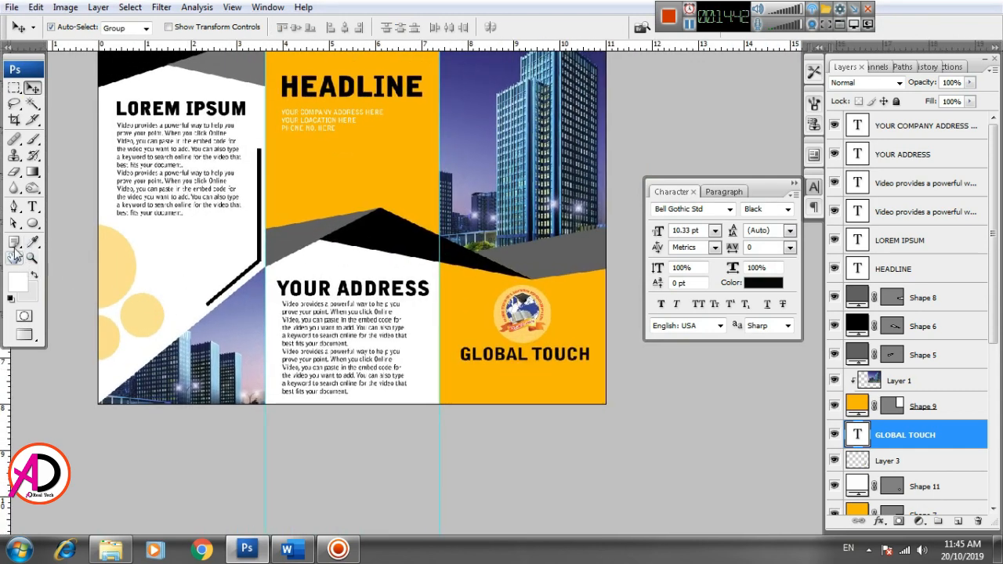
{"action": "left_click", "coordinate": [33, 208]}
{"action": "left_click", "coordinate": [470, 381]}
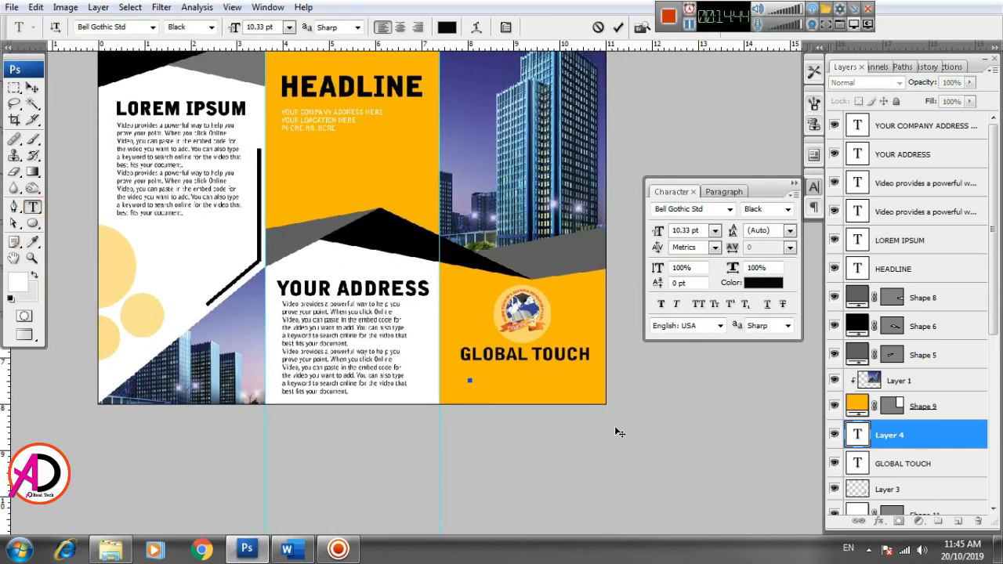
{"action": "type", "text": "INT'L E"}
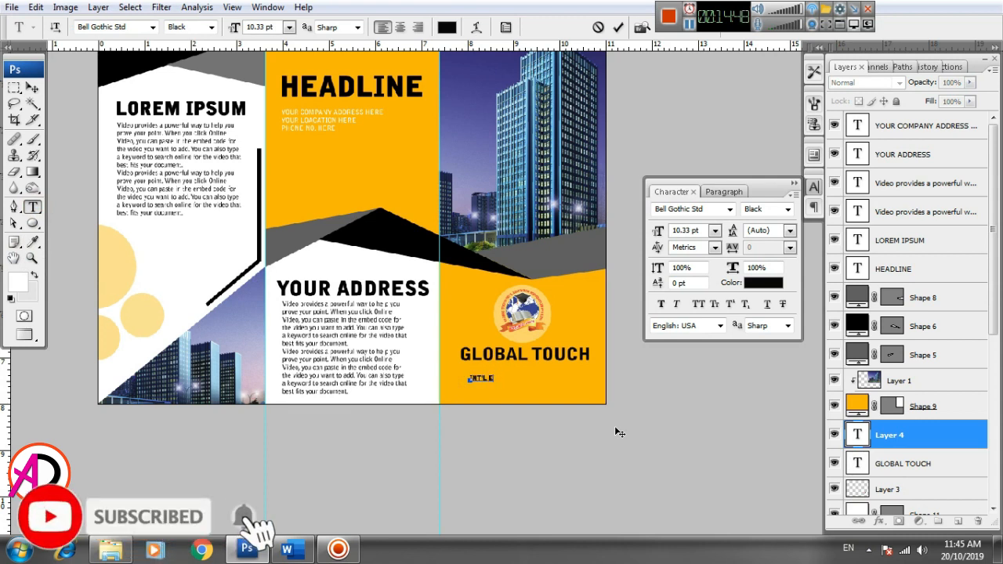
{"action": "type", "text": "DUCATION FOUNDATION"}
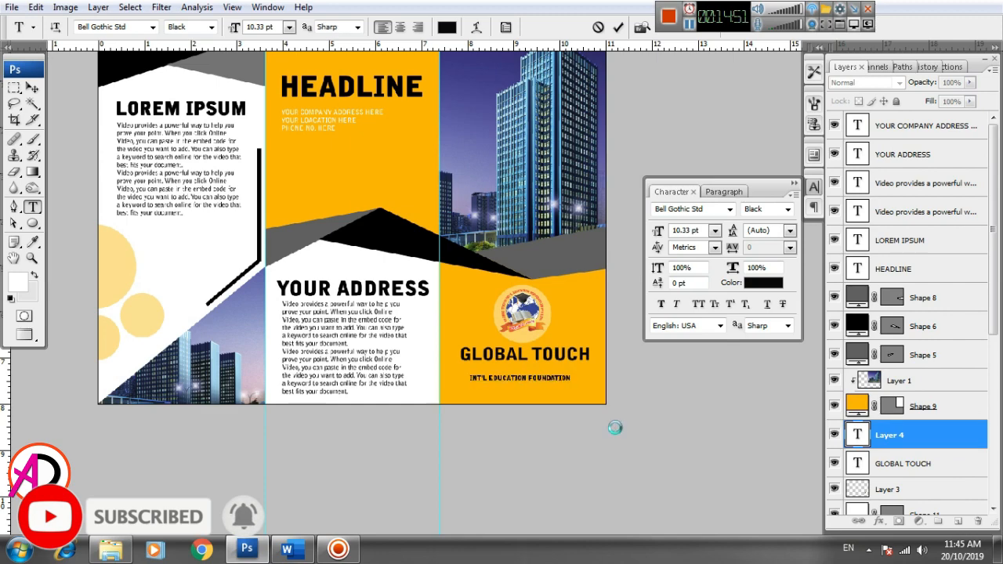
{"action": "key", "text": "ctrl+Return"}
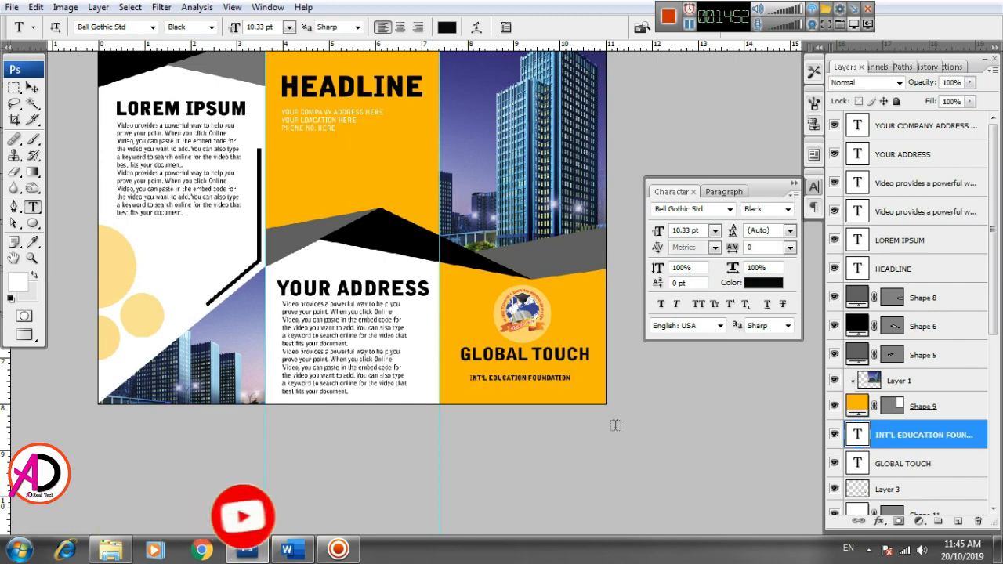
Step: Enlarge the INT'L EDUCATION FOUNDATION line to the width of GLOBAL TOUCH and place it directly beneath that name
{"action": "key", "text": "v"}
{"action": "key", "text": "ctrl+plus"}
{"action": "key", "text": "ctrl+plus"}
{"action": "key", "text": "ctrl+plus"}
{"action": "left_click_drag", "start_coordinate": [615, 428], "coordinate": [317, 193]}
{"action": "key", "text": "ctrl+t"}
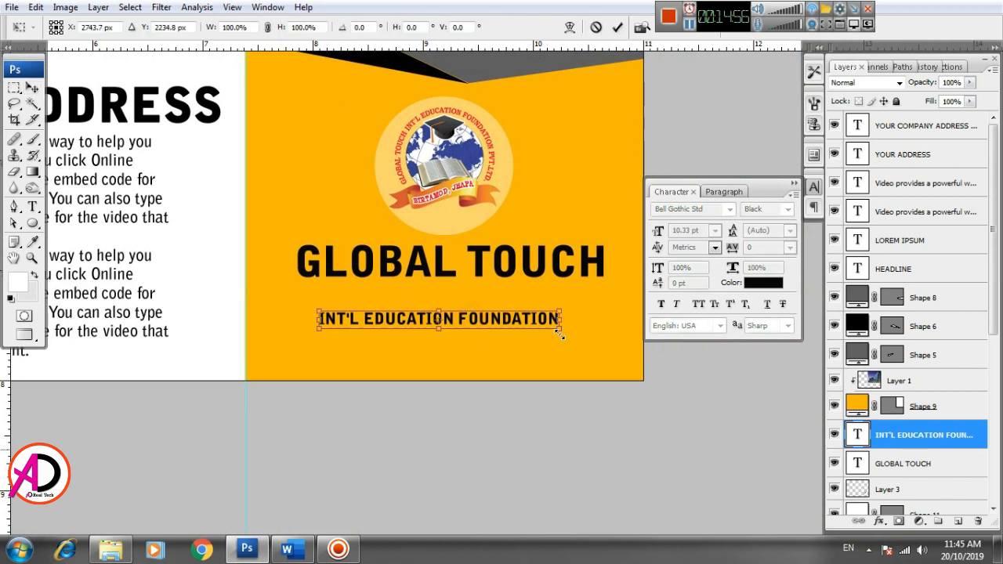
{"action": "left_click_drag", "start_coordinate": [561, 336], "coordinate": [602, 309]}
{"action": "key", "text": "Return"}
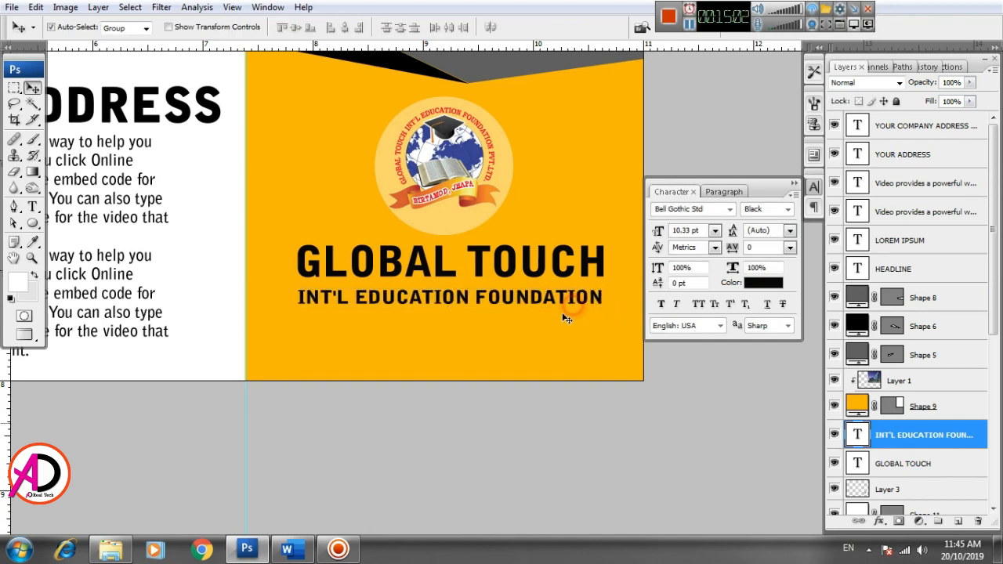
Step: Draw a small white circle at 42% opacity under the middle panel's address lines and duplicate it four times in a row
{"action": "key", "text": "ctrl+minus"}
{"action": "key", "text": "ctrl+minus"}
{"action": "key", "text": "ctrl+minus"}
{"action": "key", "text": "ctrl+plus"}
{"action": "key", "text": "ctrl+plus"}
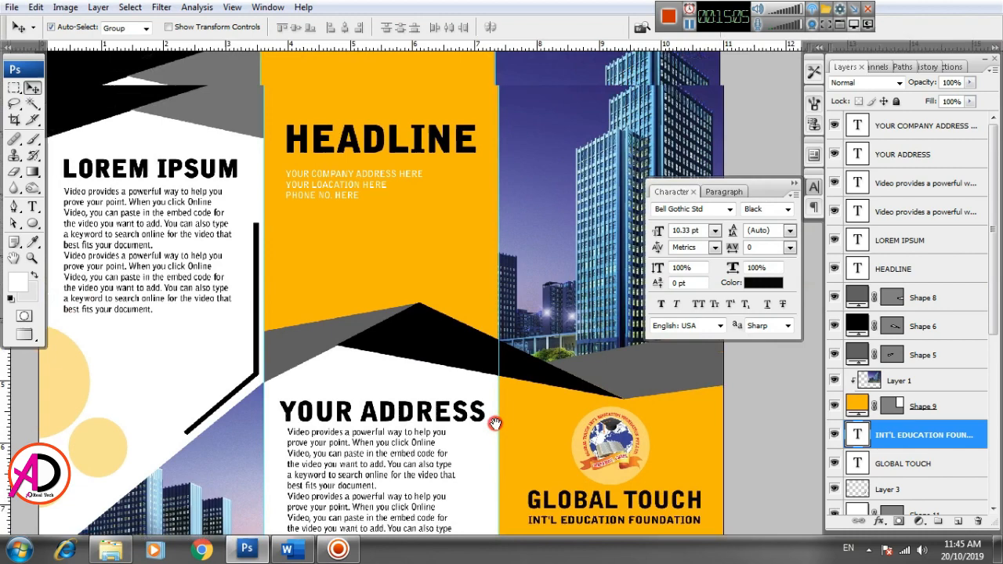
{"action": "left_click_drag", "start_coordinate": [495, 423], "coordinate": [495, 438]}
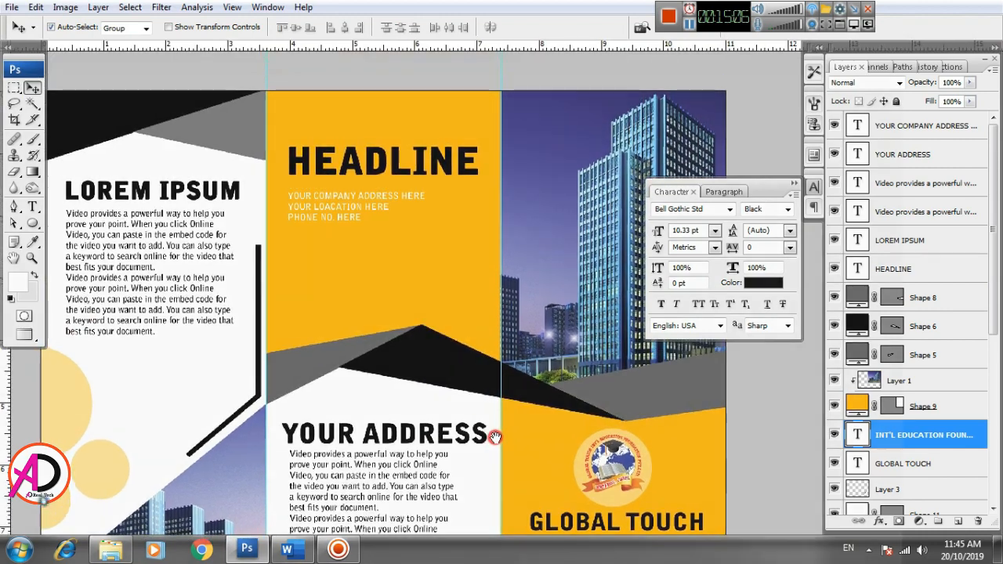
{"action": "scroll", "coordinate": [462, 374], "scroll_direction": "up", "scroll_amount": 1}
{"action": "left_click_drag", "start_coordinate": [475, 369], "coordinate": [481, 378]}
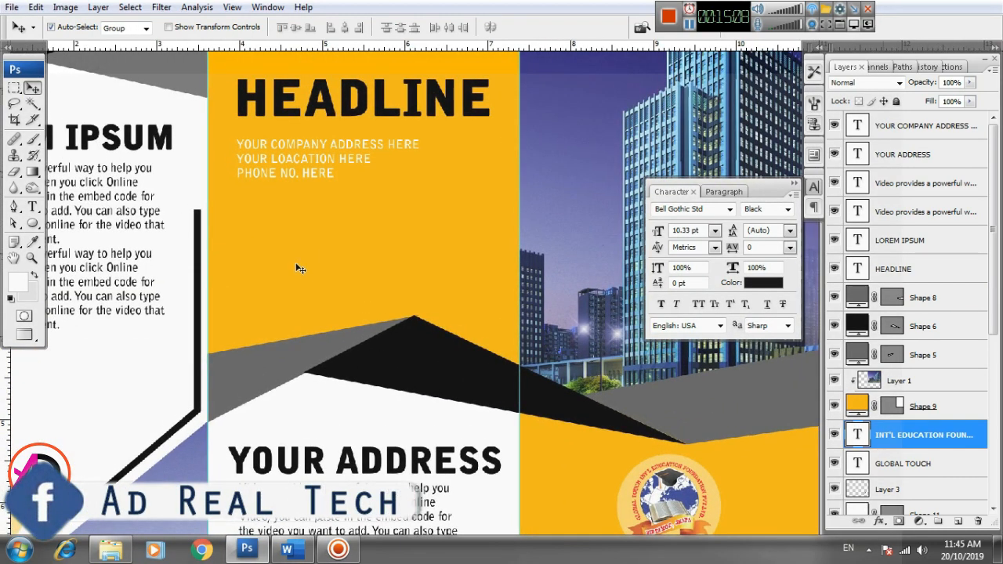
{"action": "scroll", "coordinate": [394, 323], "scroll_direction": "up", "scroll_amount": 1}
{"action": "left_click_drag", "start_coordinate": [403, 303], "coordinate": [405, 313]}
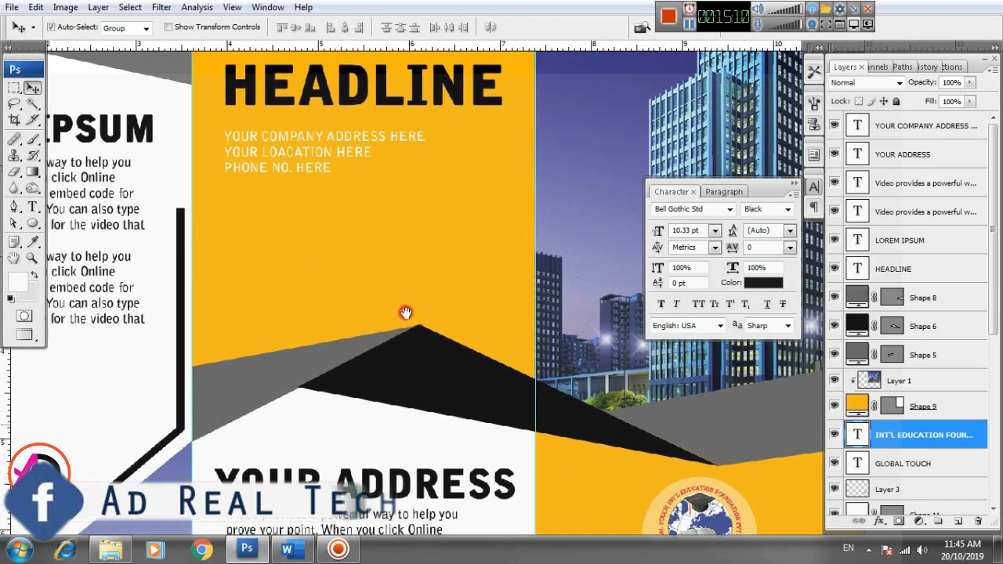
{"action": "left_click", "coordinate": [34, 224]}
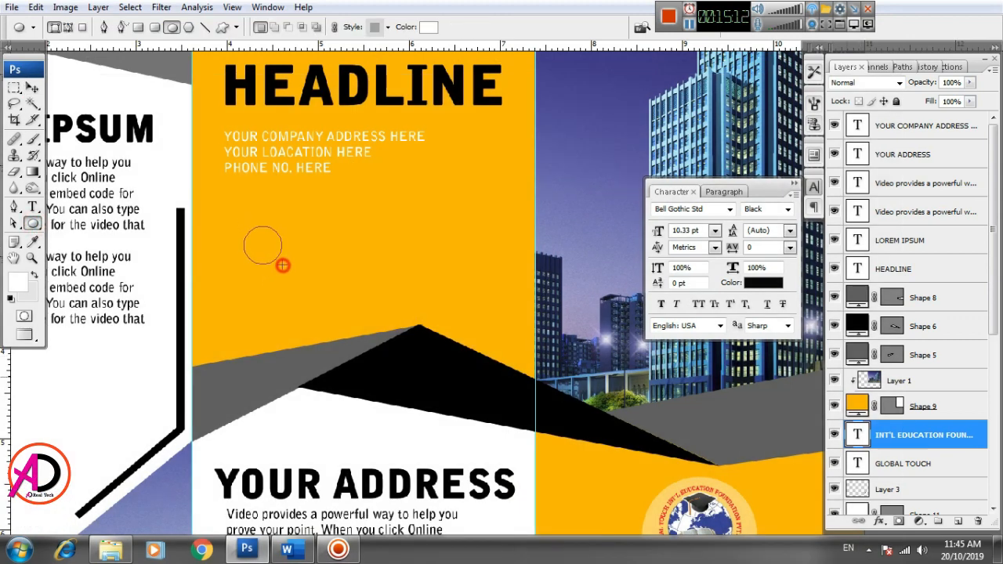
{"action": "left_click_drag", "start_coordinate": [283, 266], "coordinate": [502, 220]}
{"action": "left_click", "coordinate": [32, 87]}
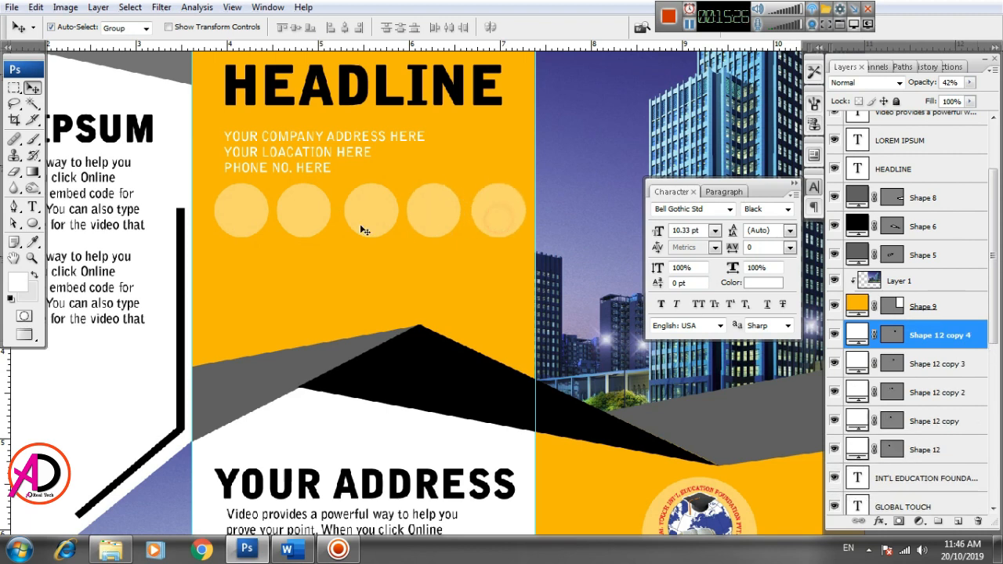
Step: Nudge the third, fourth and fifth translucent circles left so that all five in the row are evenly spaced
{"action": "left_click", "coordinate": [365, 222]}
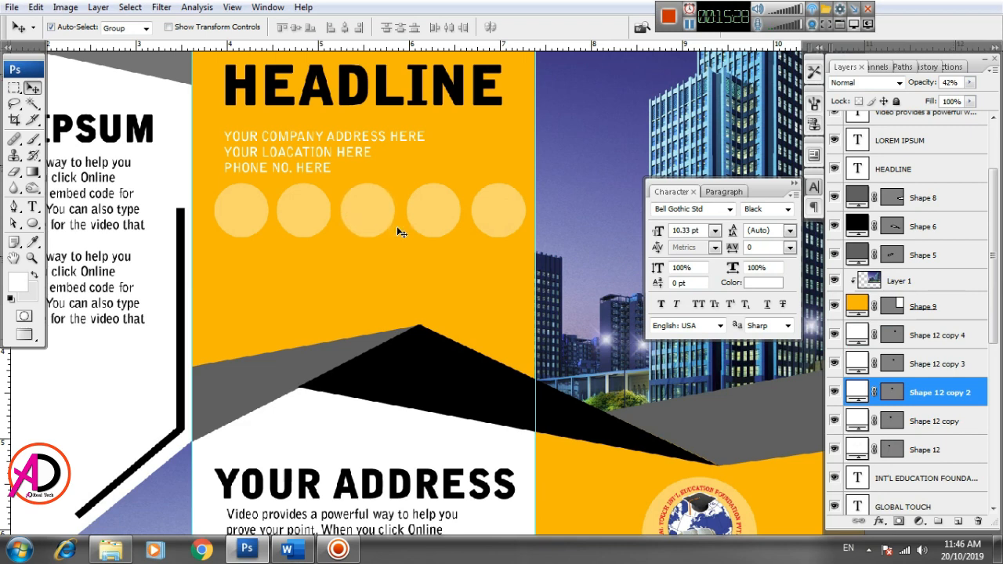
{"action": "left_click", "coordinate": [438, 222]}
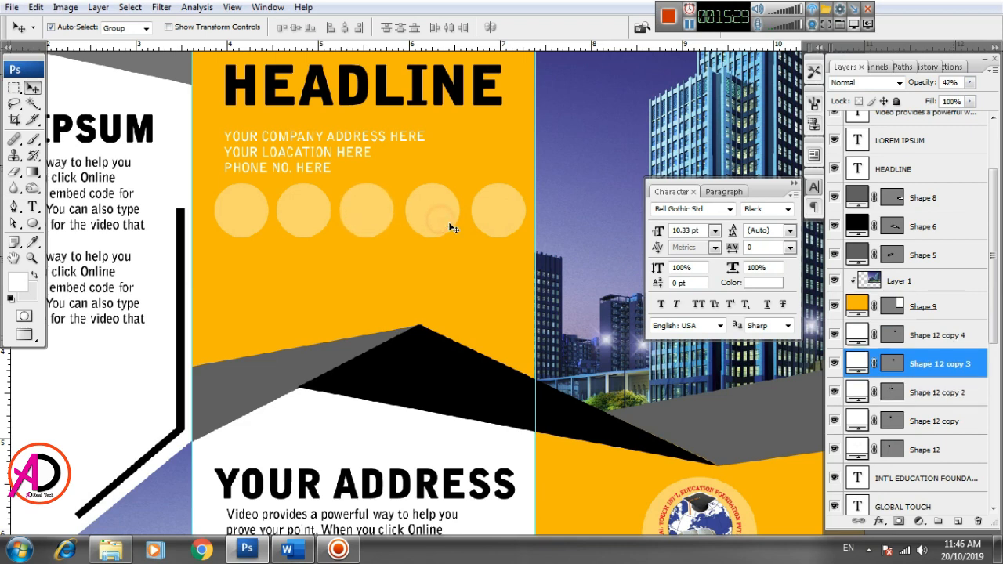
{"action": "left_click", "coordinate": [509, 227]}
{"action": "key", "text": "Left"}
{"action": "key", "text": "Left"}
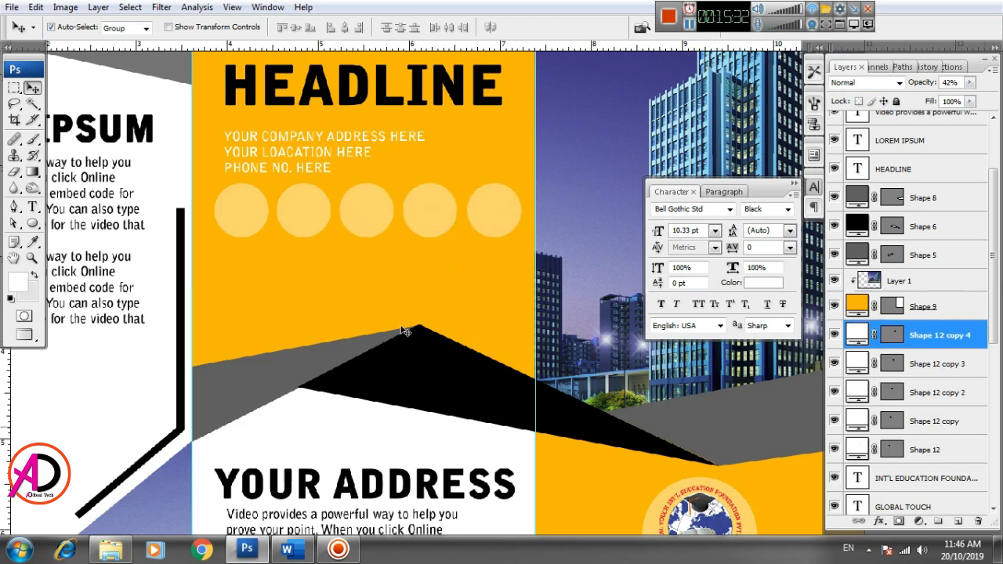
{"action": "key", "text": "ctrl+minus"}
{"action": "key", "text": "ctrl+minus"}
{"action": "key", "text": "ctrl+plus"}
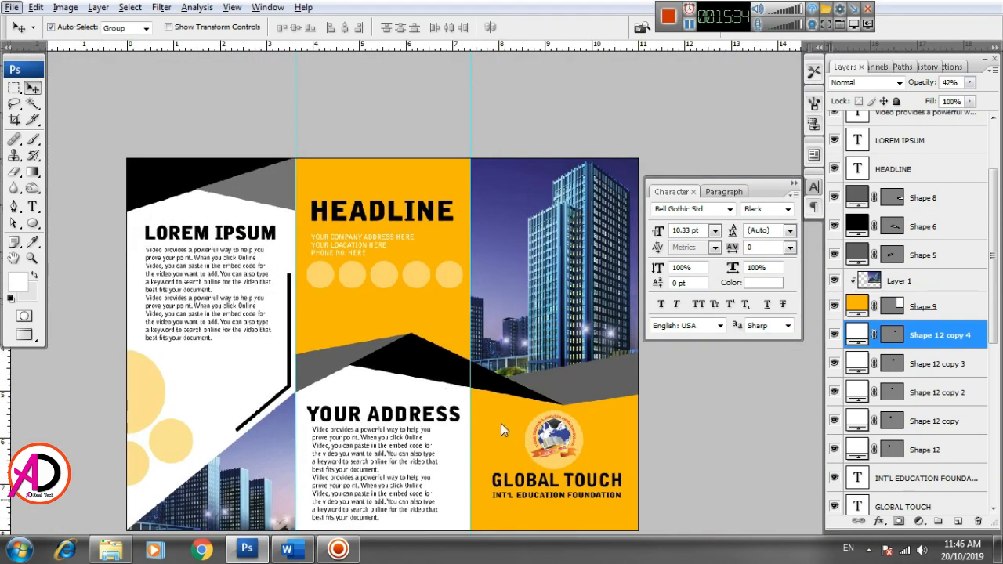
{"action": "left_click_drag", "start_coordinate": [501, 423], "coordinate": [506, 373]}
{"action": "scroll", "coordinate": [403, 368], "scroll_direction": "up", "scroll_amount": 1}
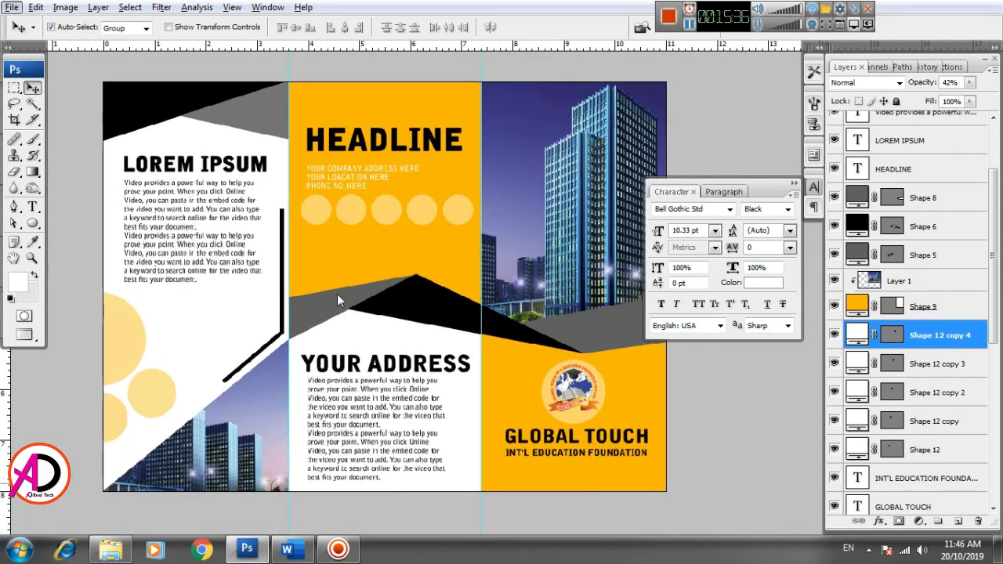
Step: Find the city skyline image chicago-690364__340 in the desktop's New folder using Windows Explorer and open it in Photoshop
{"action": "left_click", "coordinate": [438, 256]}
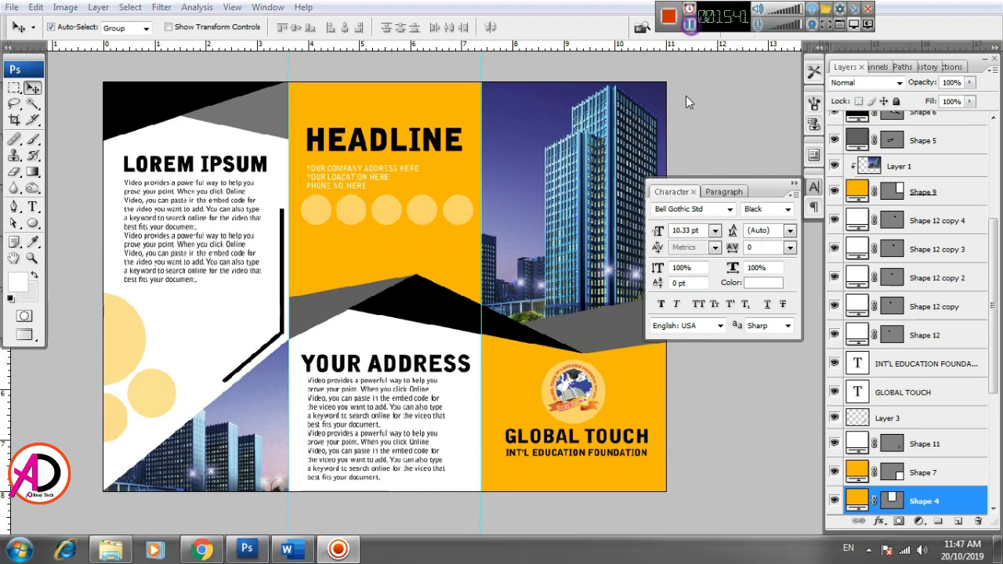
{"action": "left_click", "coordinate": [689, 112]}
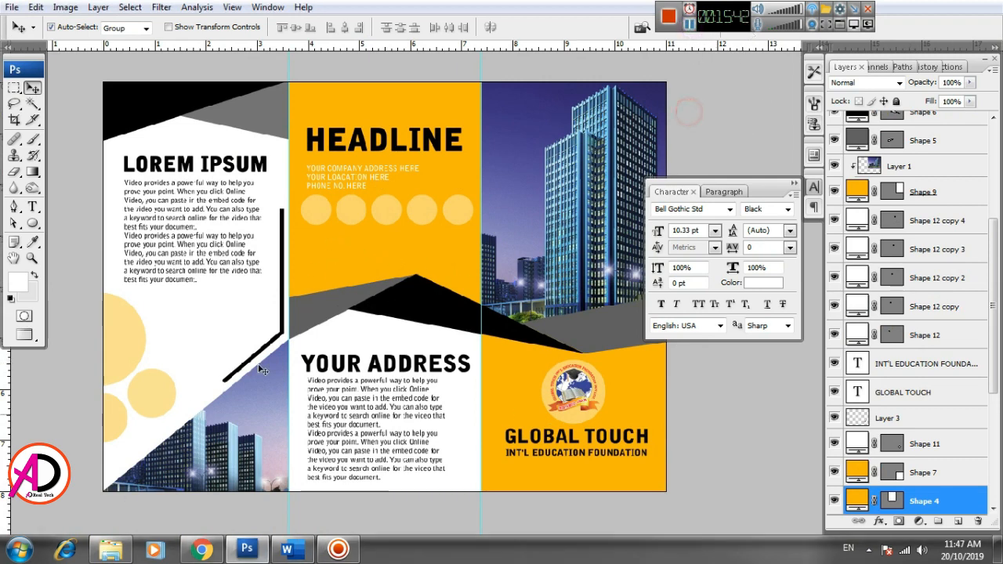
{"action": "left_click", "coordinate": [116, 552]}
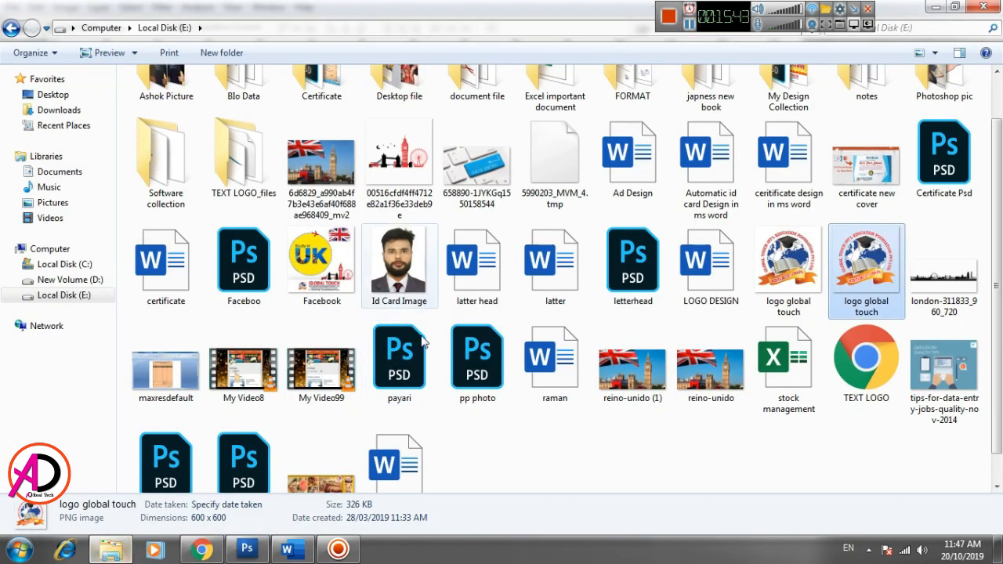
{"action": "left_click", "coordinate": [50, 96]}
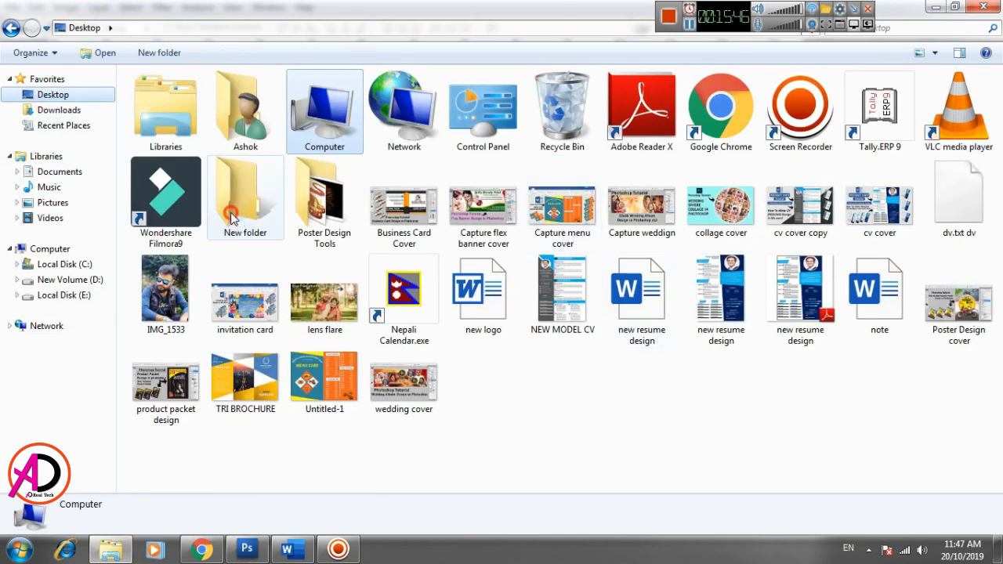
{"action": "double_click", "coordinate": [231, 216]}
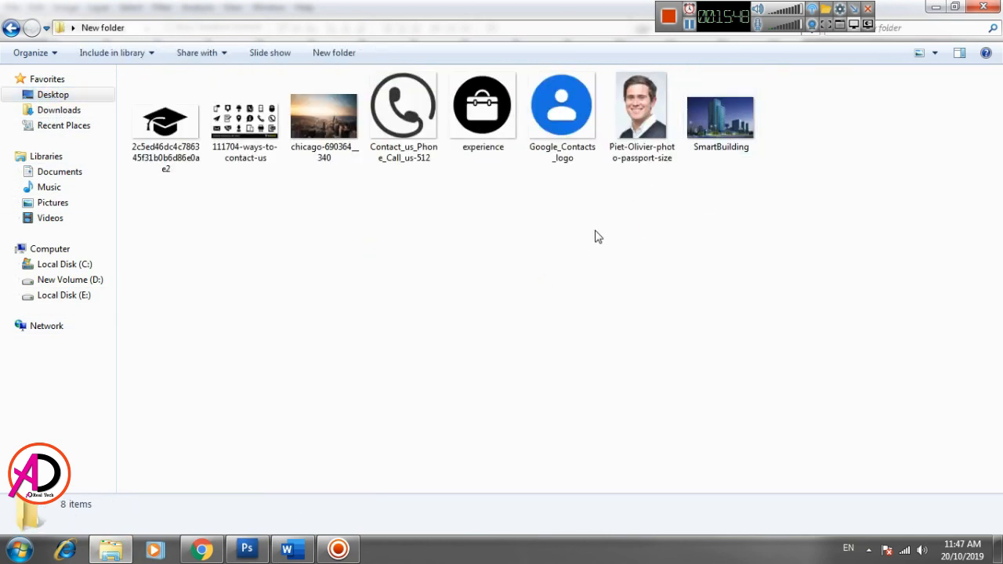
{"action": "left_click_drag", "start_coordinate": [323, 117], "coordinate": [344, 322]}
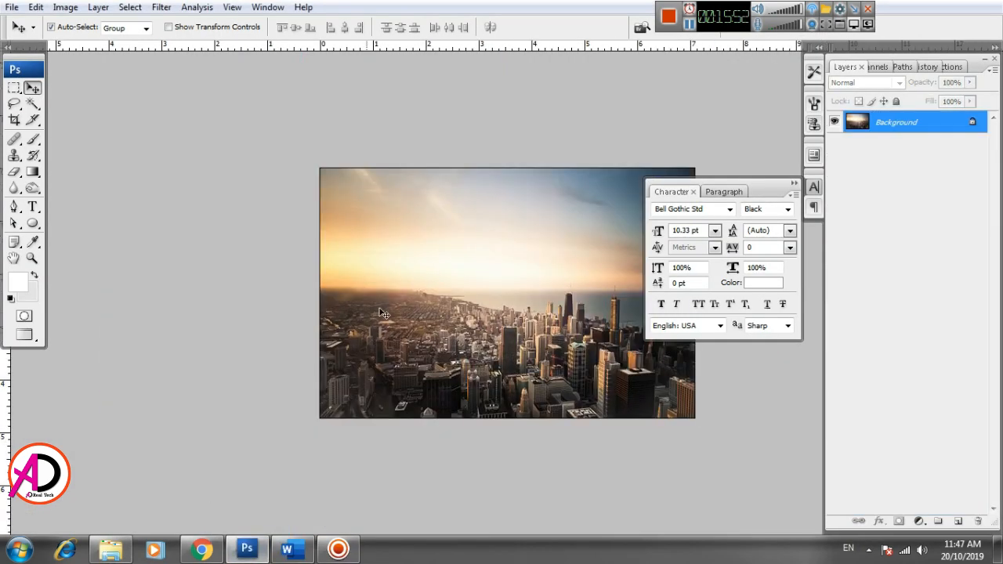
{"action": "left_click_drag", "start_coordinate": [512, 346], "coordinate": [385, 329]}
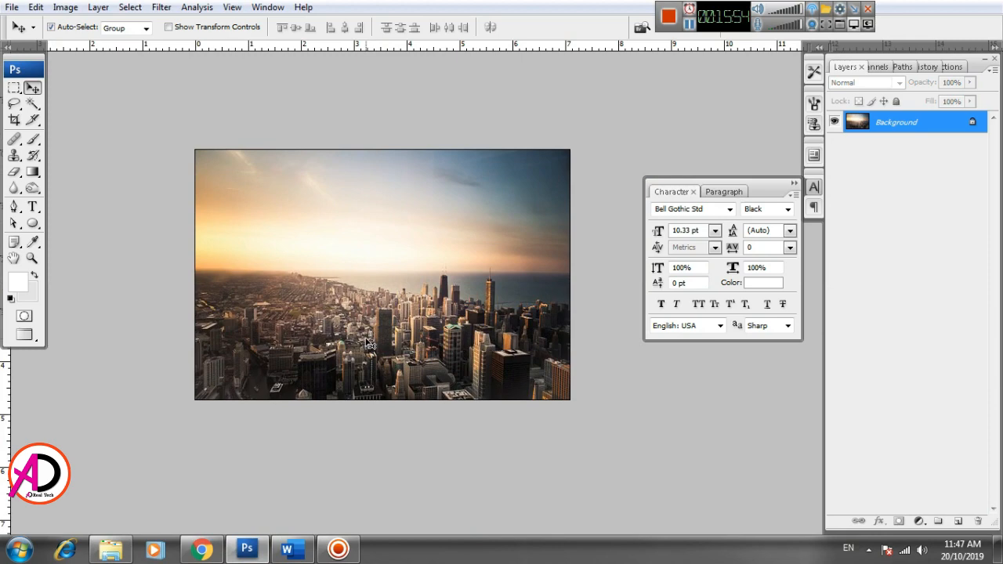
Step: Copy the entire skyline photo and paste it into the brochure directly above the middle panel's orange shape
{"action": "key", "text": "ctrl+a"}
{"action": "key", "text": "ctrl+Tab"}
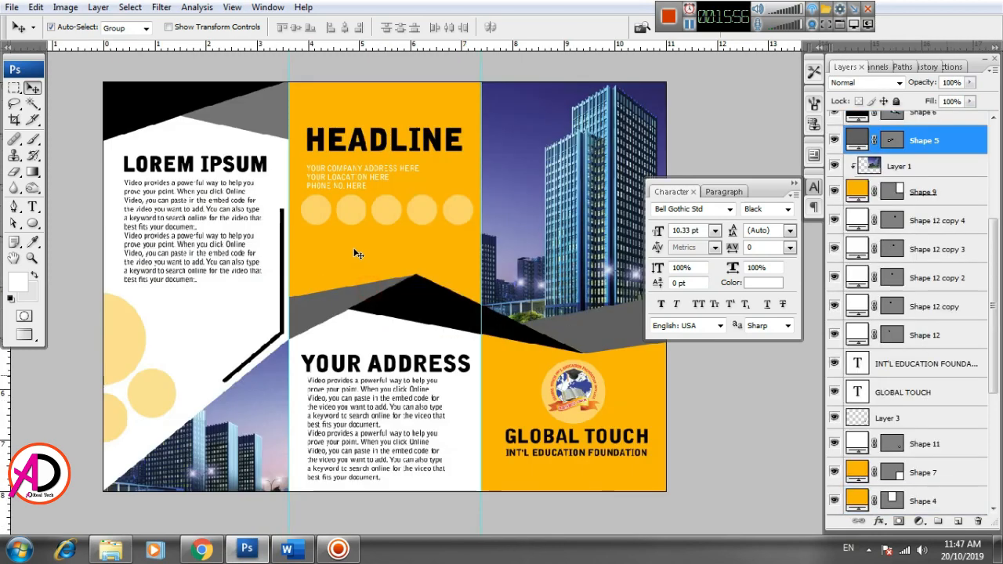
{"action": "left_click", "coordinate": [354, 253]}
{"action": "key", "text": "ctrl+v"}
{"action": "left_click_drag", "start_coordinate": [351, 261], "coordinate": [322, 243]}
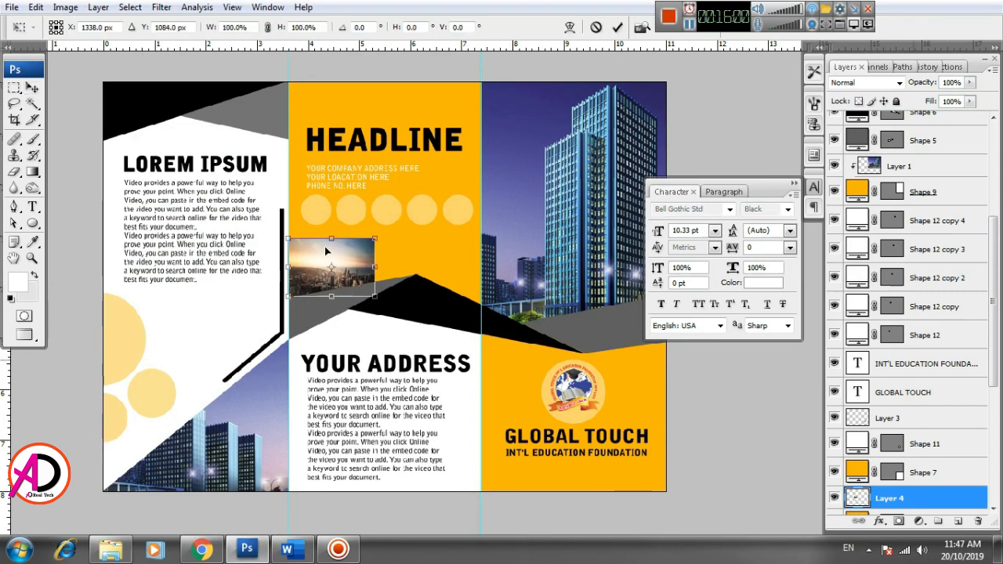
Step: Enlarge the pasted skyline photo proportionally until it spans slightly more than the middle panel's width
{"action": "key", "text": "ctrl+t"}
{"action": "left_click_drag", "start_coordinate": [398, 227], "coordinate": [449, 211]}
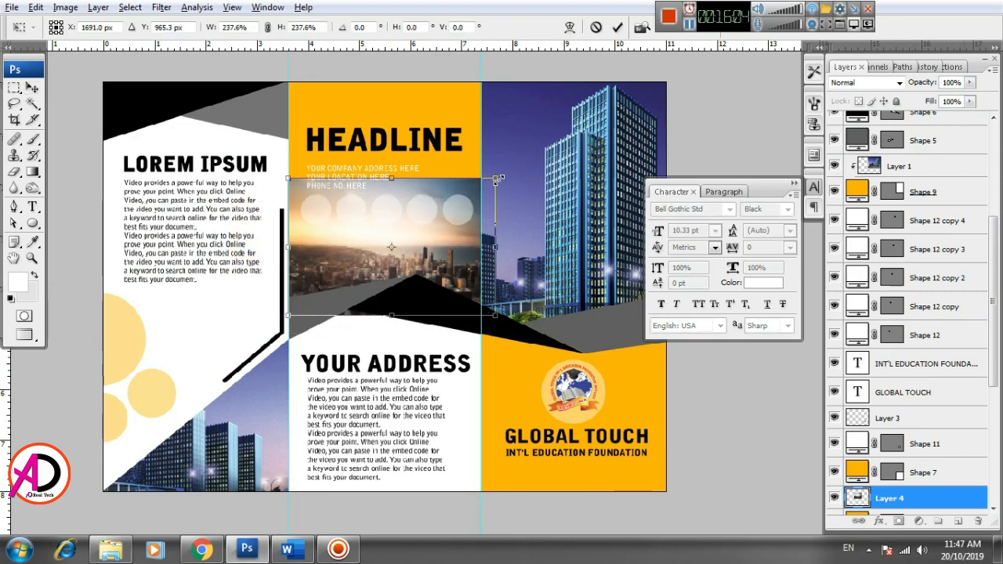
{"action": "left_click_drag", "start_coordinate": [497, 180], "coordinate": [508, 170]}
{"action": "double_click", "coordinate": [440, 196]}
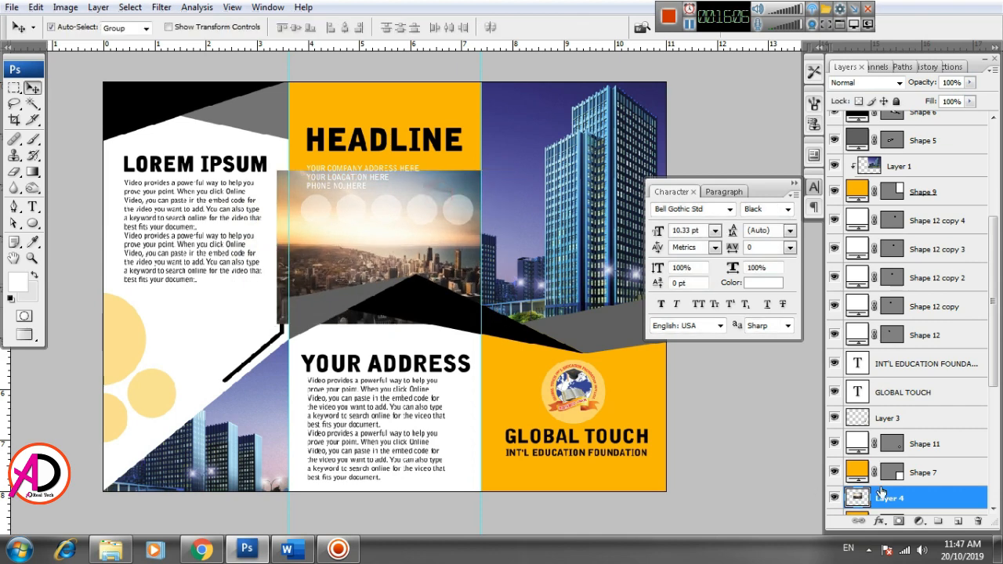
Step: Clip the skyline photo to the middle panel's orange shape with a clipping mask and adjust its position slightly
{"action": "scroll", "coordinate": [903, 469], "scroll_direction": "down", "scroll_amount": 2}
{"action": "right_click", "coordinate": [918, 443]}
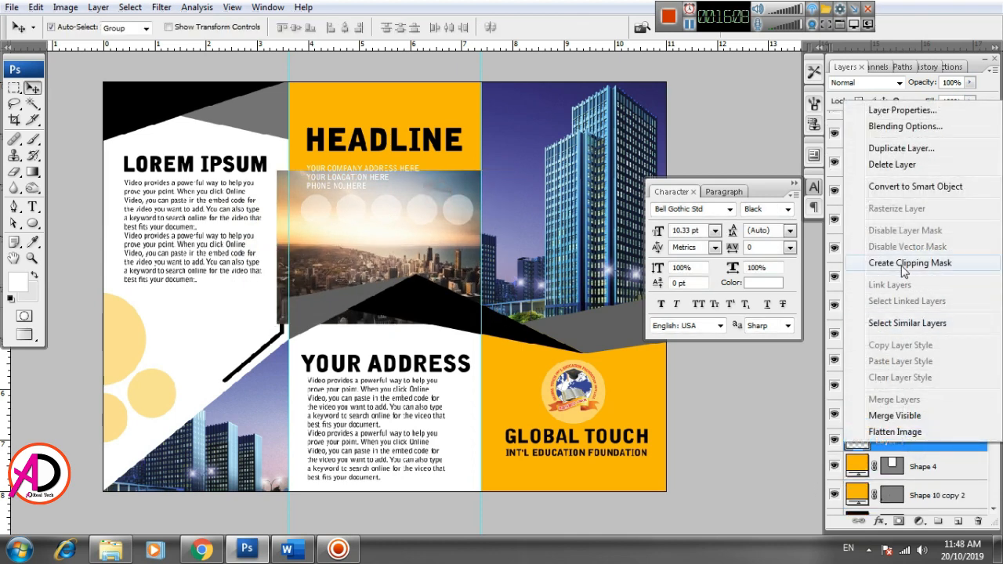
{"action": "left_click", "coordinate": [903, 263]}
{"action": "mouse_move", "coordinate": [447, 260]}
{"action": "left_mouse_down"}
{"action": "mouse_move", "coordinate": [448, 283]}
{"action": "mouse_move", "coordinate": [450, 149]}
{"action": "mouse_move", "coordinate": [454, 255]}
{"action": "mouse_move", "coordinate": [443, 264]}
{"action": "left_mouse_up"}
Step: Scale the skyline photo down proportionally so that all its edges lie inside the orange area
{"action": "scroll", "coordinate": [454, 255], "scroll_direction": "up", "scroll_amount": 2}
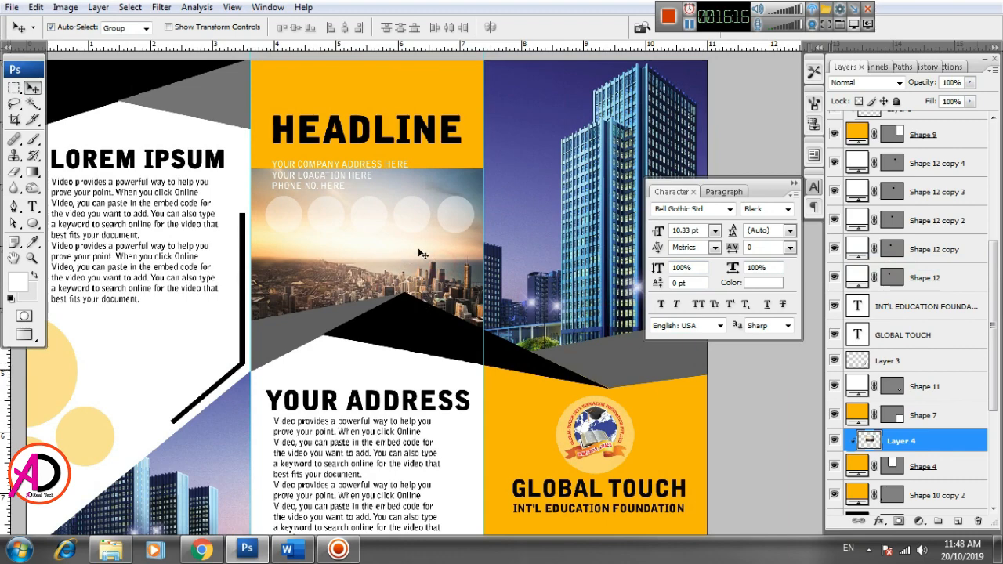
{"action": "scroll", "coordinate": [380, 291], "scroll_direction": "up", "scroll_amount": 2}
{"action": "left_click_drag", "start_coordinate": [388, 290], "coordinate": [367, 279]}
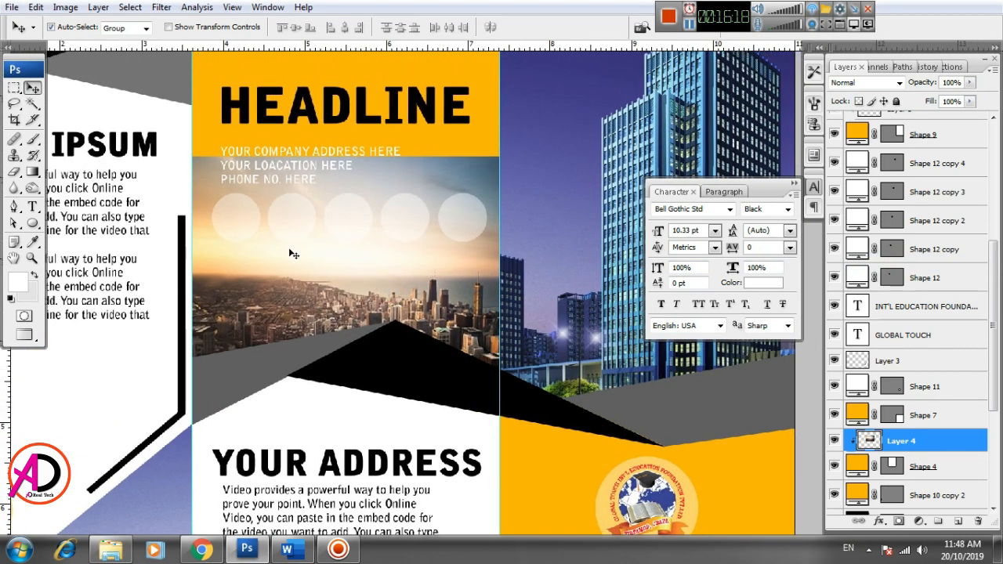
{"action": "key", "text": "ctrl+t"}
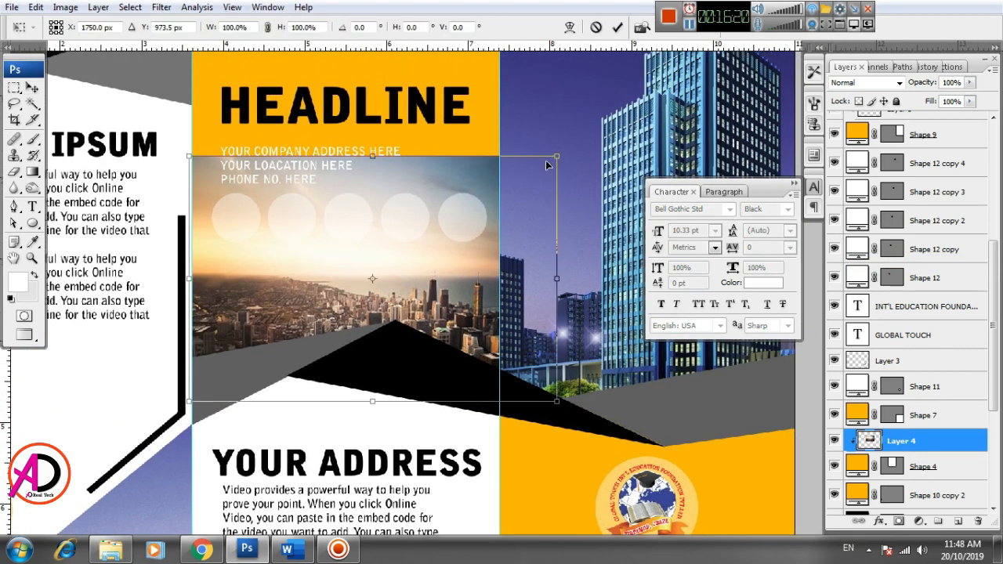
{"action": "left_click_drag", "start_coordinate": [549, 162], "coordinate": [473, 214]}
{"action": "double_click", "coordinate": [452, 266]}
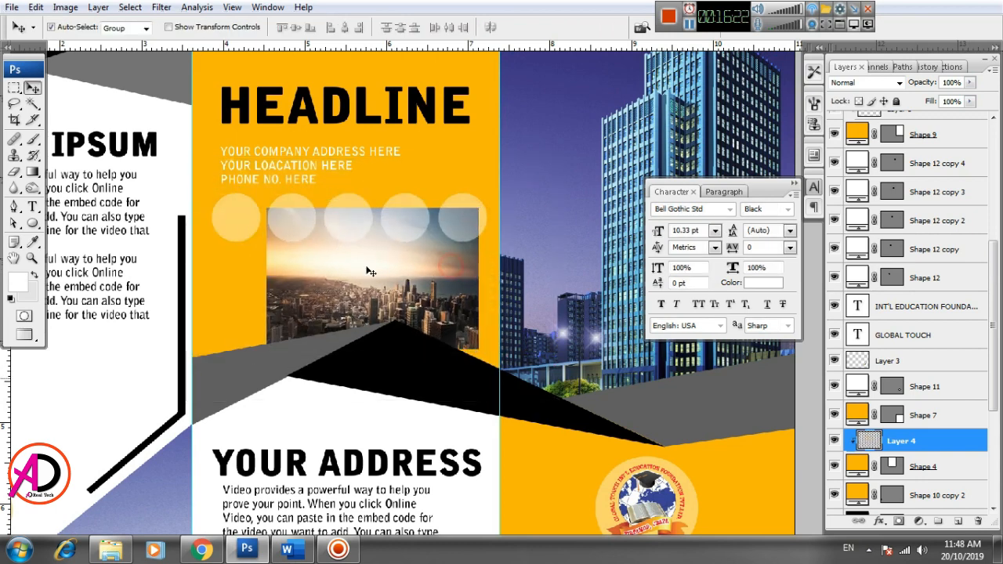
Step: Make a rectangular selection over the skyline photo's top edge and the circle row, and feather it by 100 pixels
{"action": "left_click", "coordinate": [13, 89]}
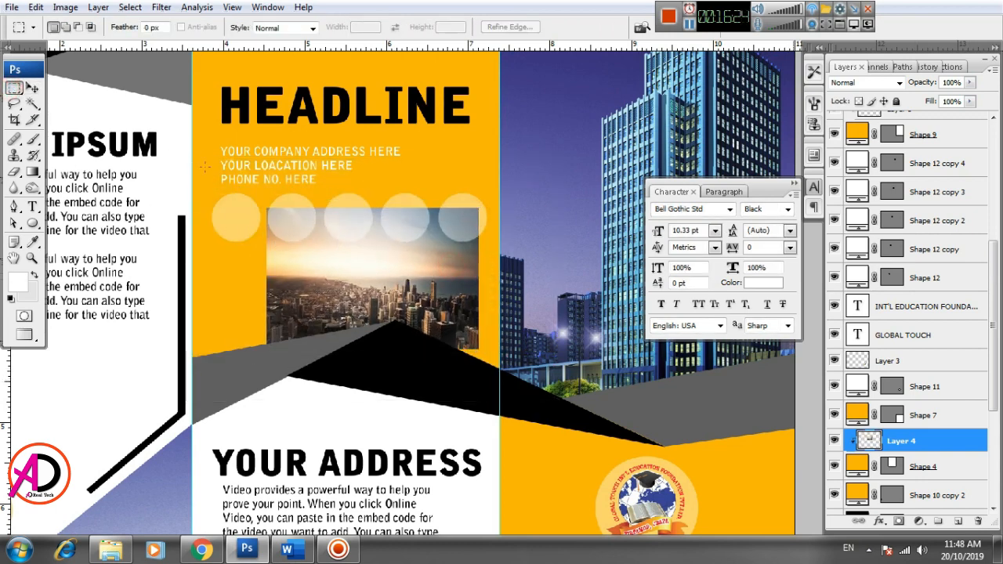
{"action": "left_click_drag", "start_coordinate": [226, 166], "coordinate": [522, 226]}
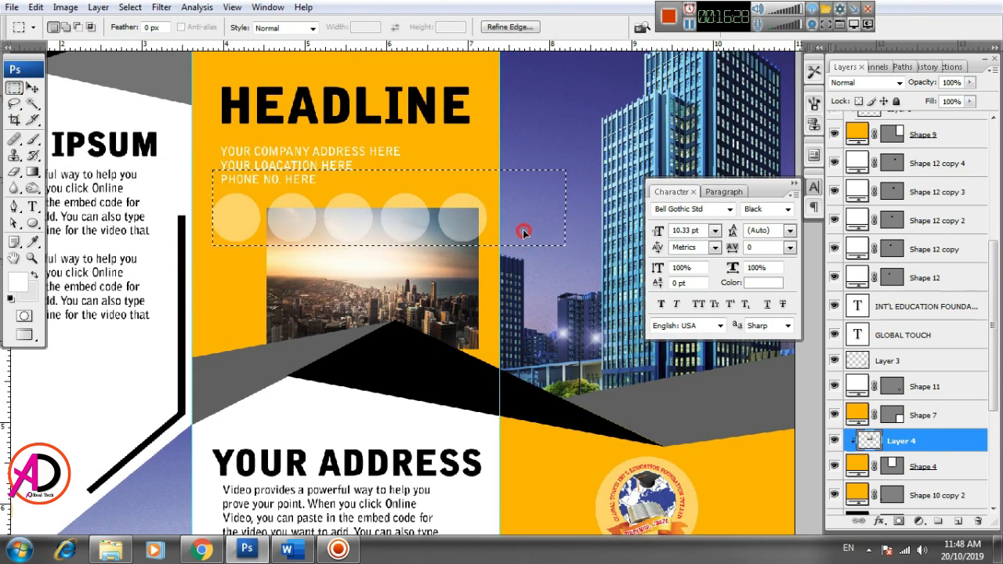
{"action": "right_click", "coordinate": [499, 224]}
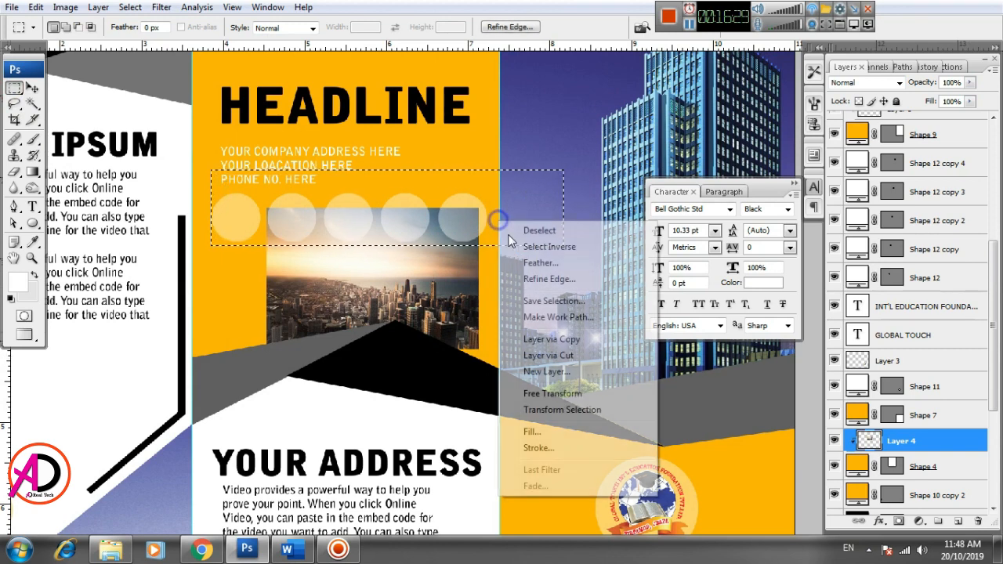
{"action": "left_click", "coordinate": [540, 262]}
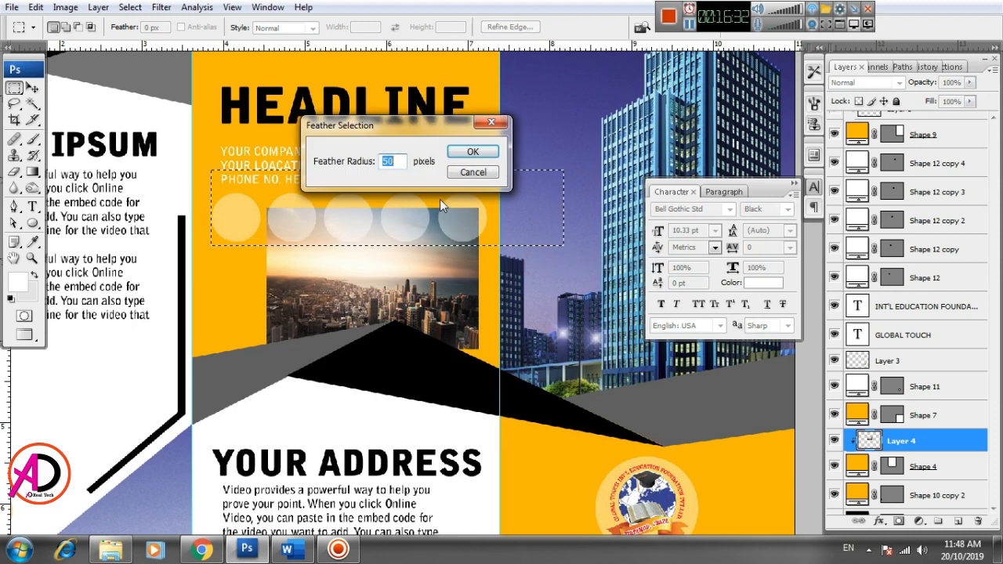
{"action": "type", "text": "100"}
{"action": "key", "text": "Return"}
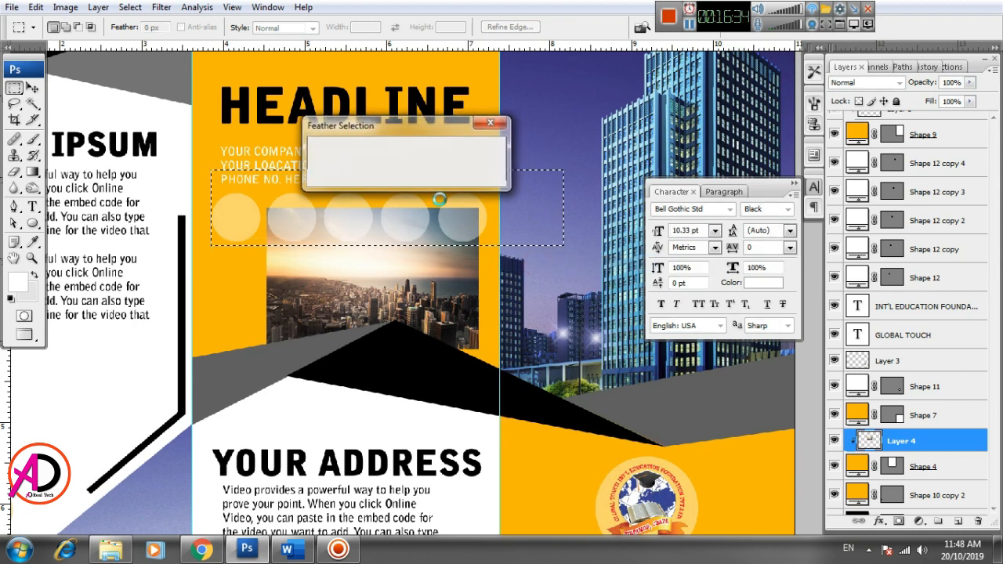
Step: Erase the feathered area twice to fade the photo's sky into the orange, and remove the selection
{"action": "key", "text": "Delete"}
{"action": "key", "text": "Delete"}
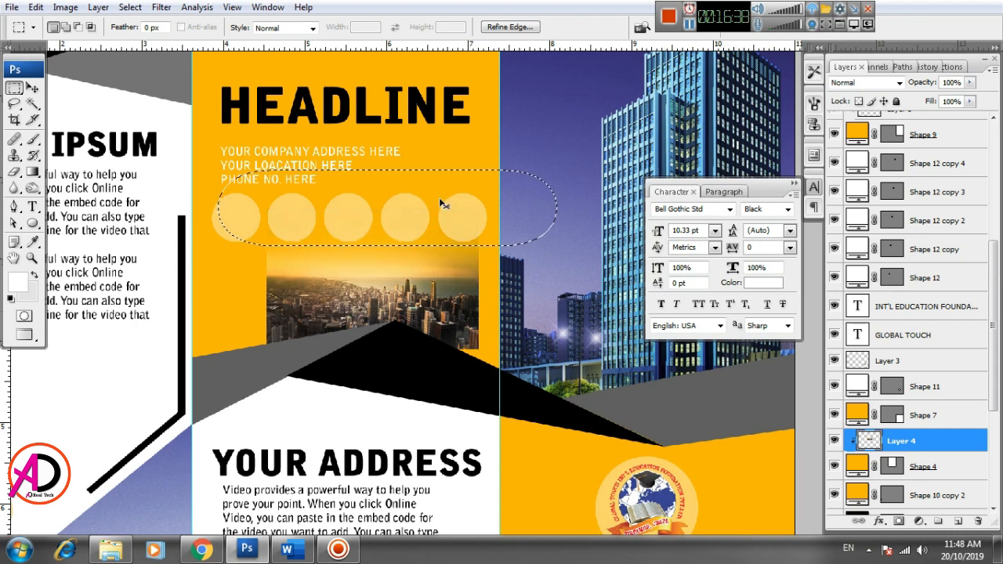
{"action": "key", "text": "ctrl+d"}
{"action": "key", "text": "v"}
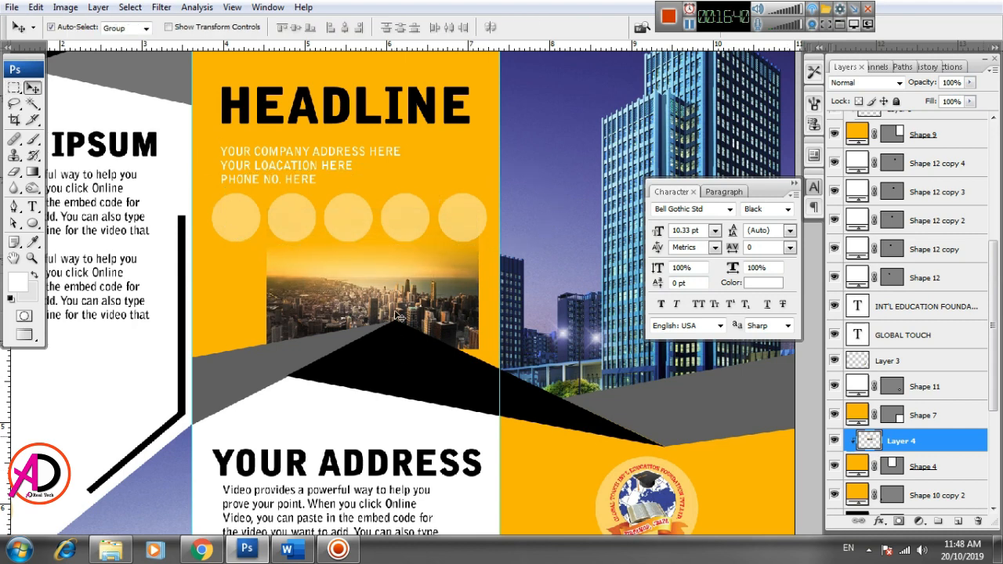
Step: Enlarge the faded skyline photo and position it to fill the middle panel's width above the gray and black shapes
{"action": "key", "text": "ctrl+t"}
{"action": "left_click_drag", "start_coordinate": [480, 207], "coordinate": [548, 163]}
{"action": "left_click_drag", "start_coordinate": [481, 253], "coordinate": [441, 261]}
{"action": "key", "text": "Return"}
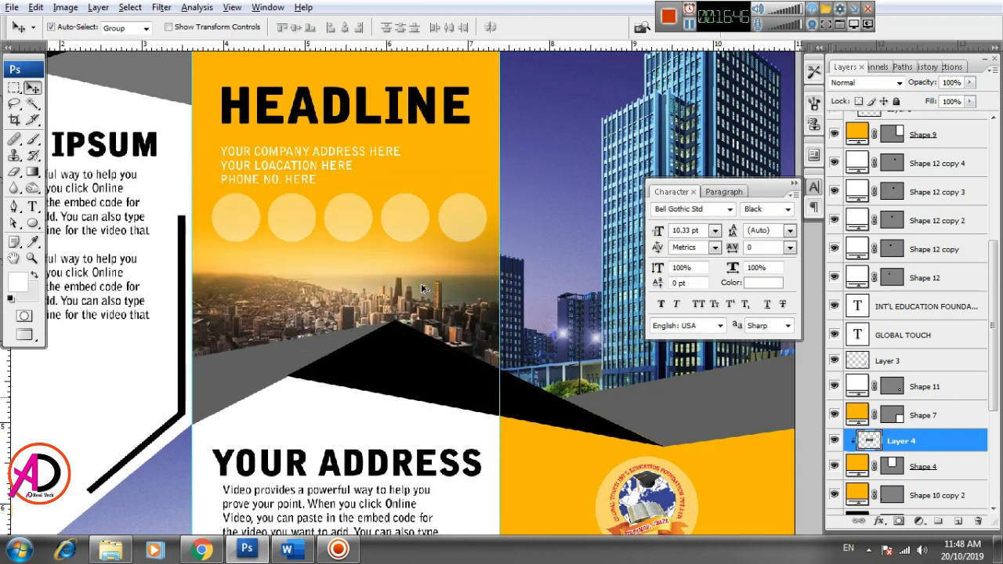
Step: Try other text colors on HEADLINE, including dark red, and settle on black 000000
{"action": "key", "text": "ctrl+minus"}
{"action": "key", "text": "ctrl+minus"}
{"action": "key", "text": "ctrl+plus"}
{"action": "key", "text": "ctrl+plus"}
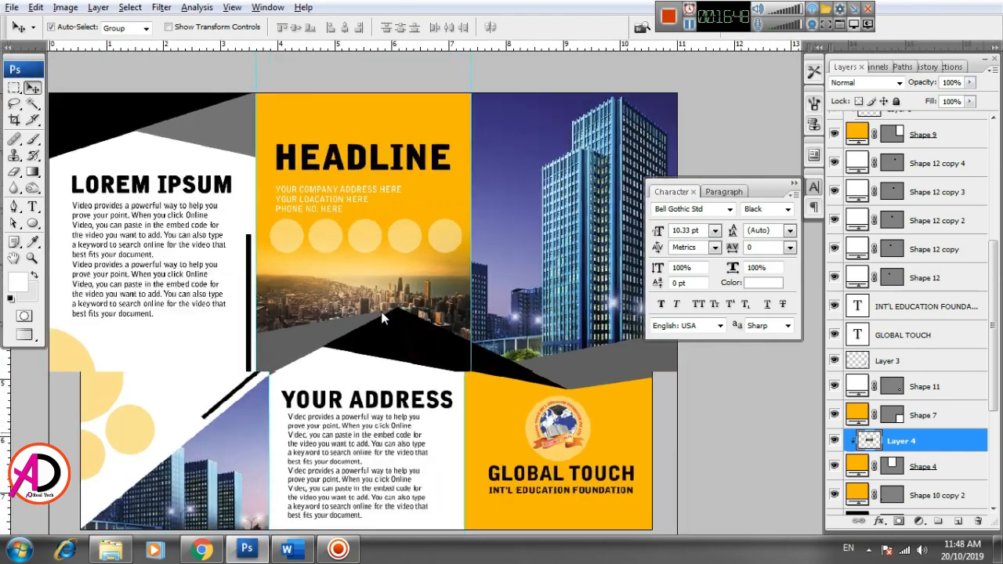
{"action": "left_click", "coordinate": [330, 174]}
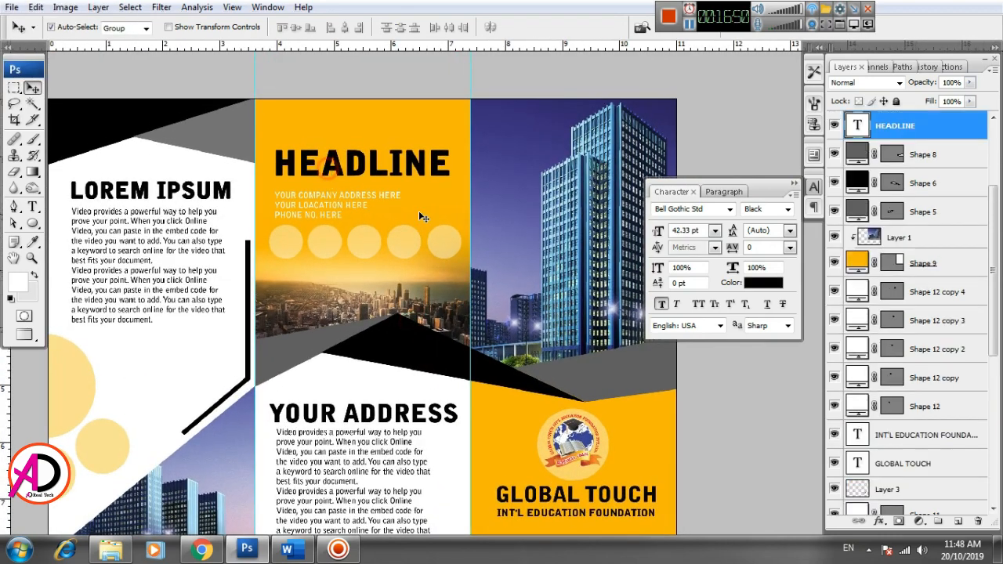
{"action": "left_click", "coordinate": [762, 282]}
{"action": "left_click", "coordinate": [727, 274]}
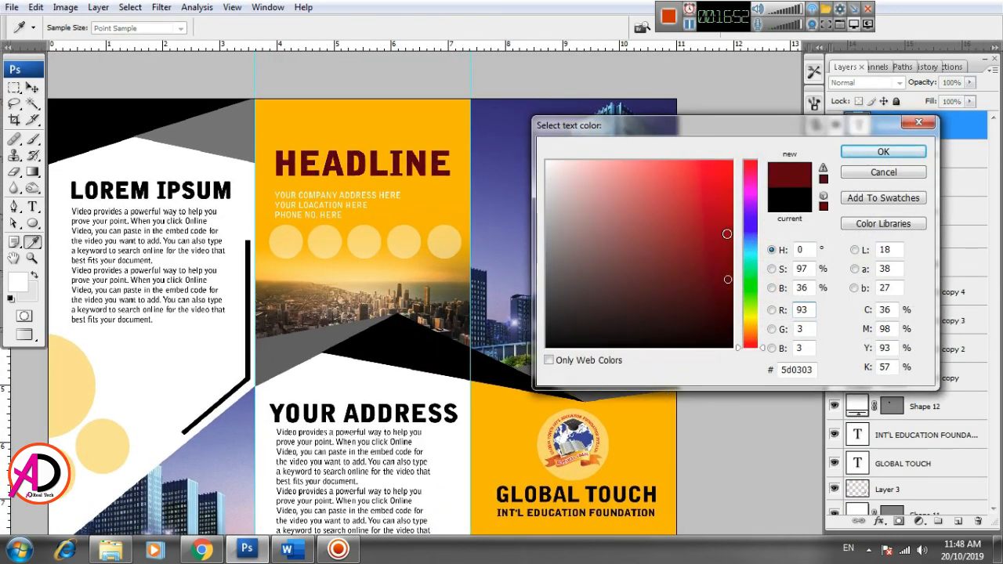
{"action": "left_click_drag", "start_coordinate": [727, 234], "coordinate": [737, 146]}
{"action": "left_click_drag", "start_coordinate": [548, 168], "coordinate": [540, 148]}
{"action": "left_click_drag", "start_coordinate": [551, 329], "coordinate": [544, 349]}
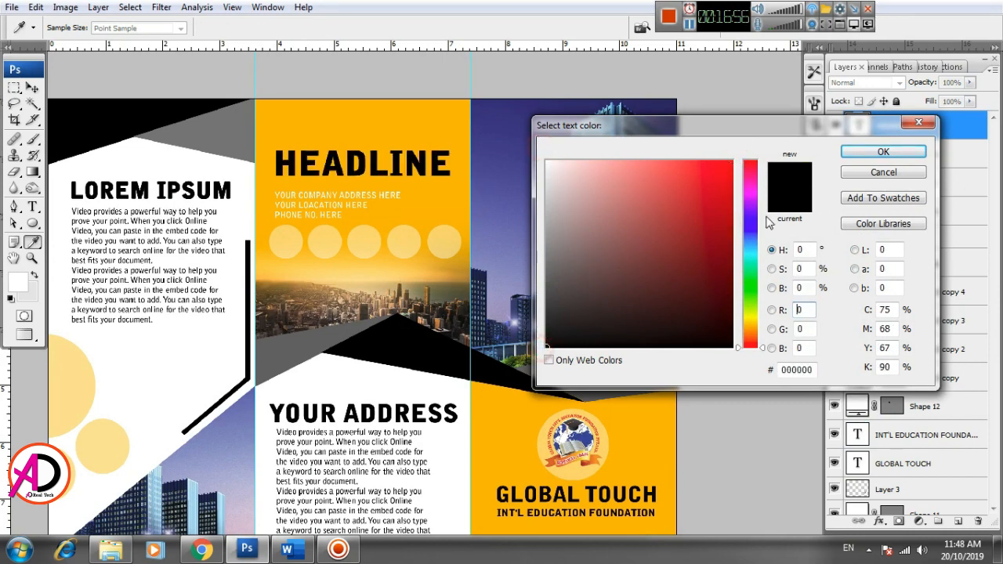
{"action": "left_click", "coordinate": [873, 154]}
Step: Delete the fifth and fourth translucent circles from the row under the middle panel's address lines
{"action": "scroll", "coordinate": [440, 398], "scroll_direction": "down", "scroll_amount": 6}
{"action": "scroll", "coordinate": [437, 399], "scroll_direction": "up", "scroll_amount": 3}
{"action": "left_click_drag", "start_coordinate": [432, 394], "coordinate": [430, 378]}
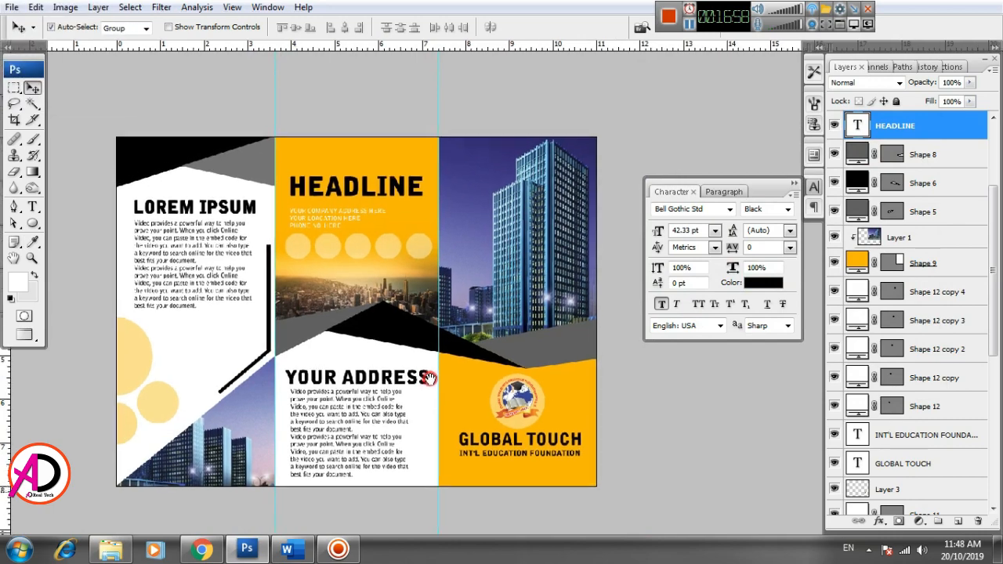
{"action": "scroll", "coordinate": [429, 379], "scroll_direction": "up", "scroll_amount": 1}
{"action": "left_click", "coordinate": [422, 195]}
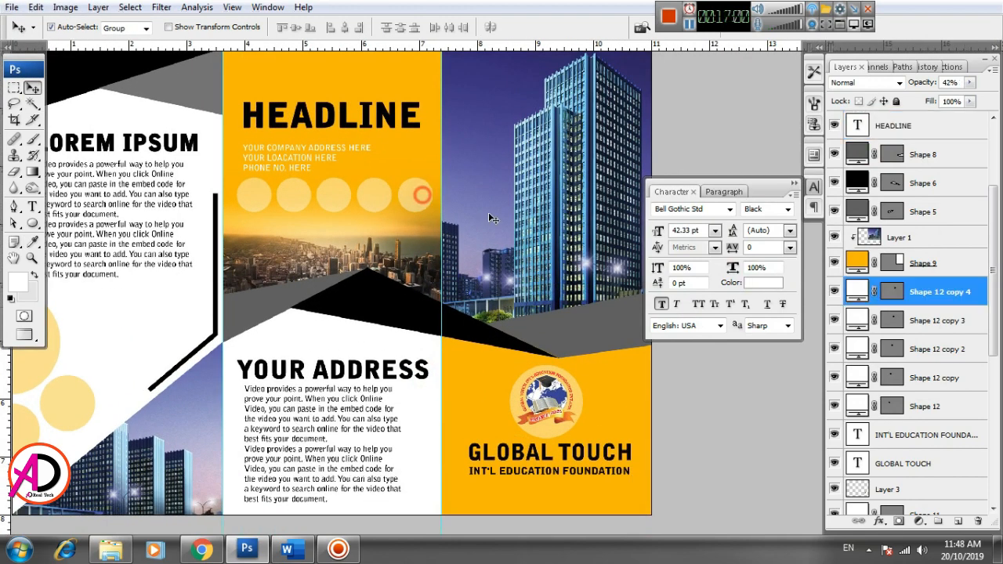
{"action": "right_click", "coordinate": [940, 308]}
{"action": "left_click", "coordinate": [874, 259]}
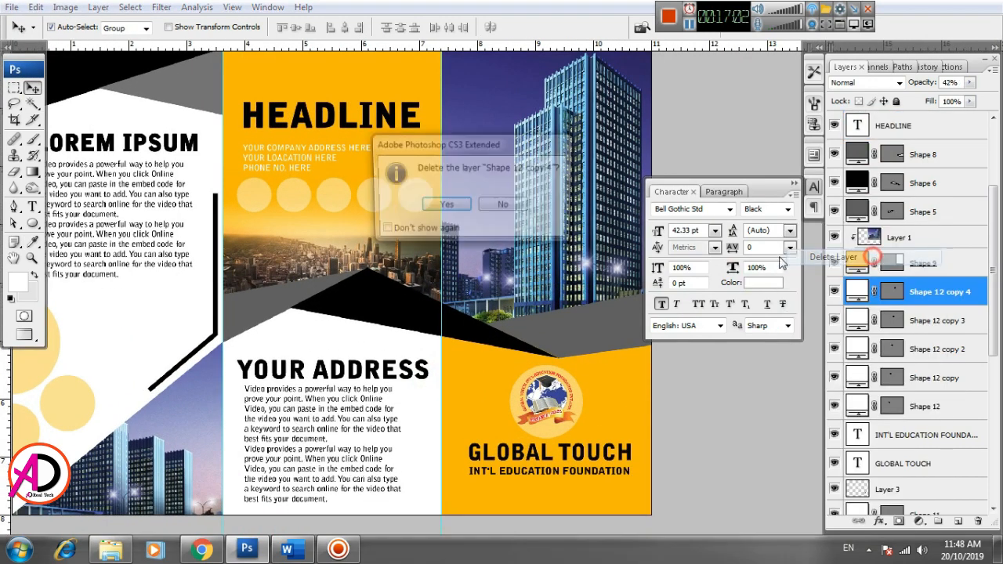
{"action": "left_click", "coordinate": [419, 227]}
{"action": "right_click", "coordinate": [977, 297]}
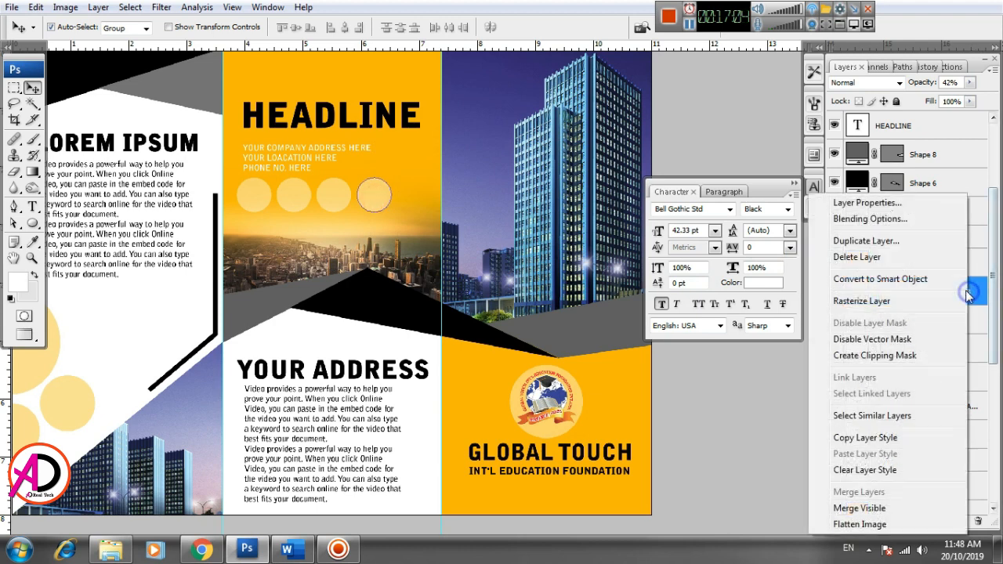
{"action": "left_click", "coordinate": [890, 260]}
{"action": "left_click", "coordinate": [448, 205]}
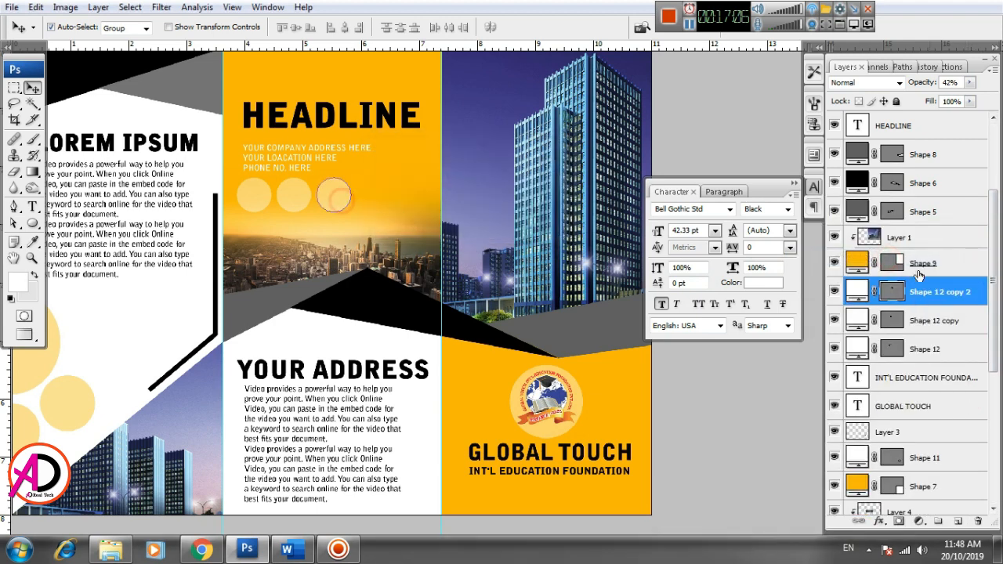
Step: Delete the third and second translucent circles from the row under the middle panel's address lines
{"action": "right_click", "coordinate": [929, 291]}
{"action": "left_click", "coordinate": [837, 260]}
{"action": "left_click", "coordinate": [439, 229]}
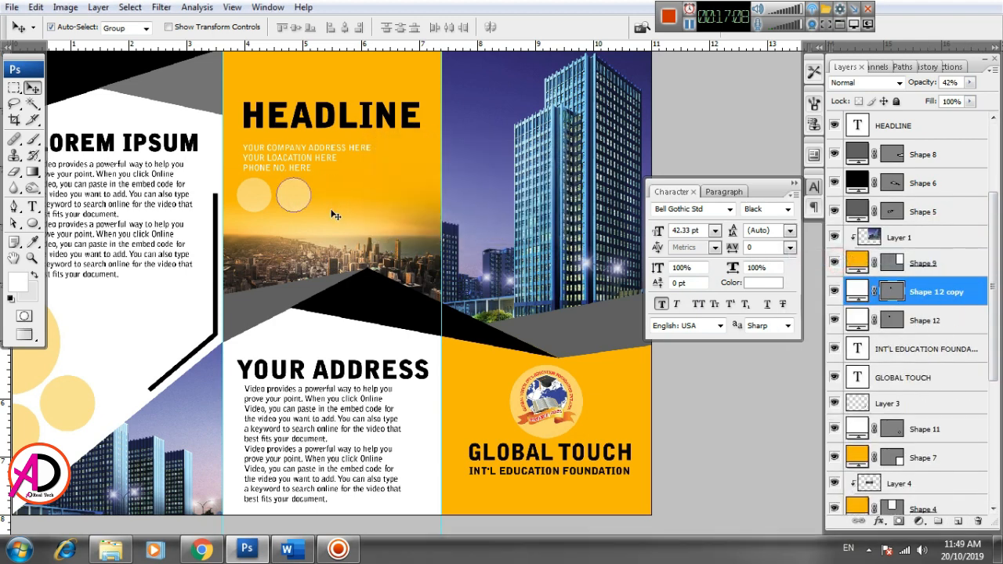
{"action": "right_click", "coordinate": [906, 298]}
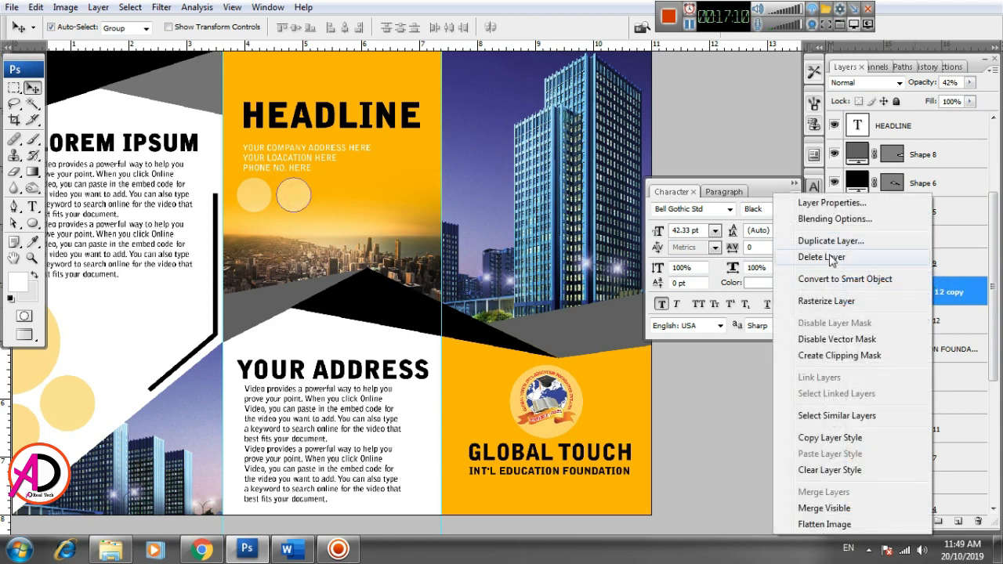
{"action": "left_click", "coordinate": [854, 252]}
{"action": "left_click", "coordinate": [436, 227]}
Step: Select the one remaining translucent circle under the middle panel's address lines and enlarge it
{"action": "left_click", "coordinate": [314, 213]}
{"action": "left_click", "coordinate": [250, 196]}
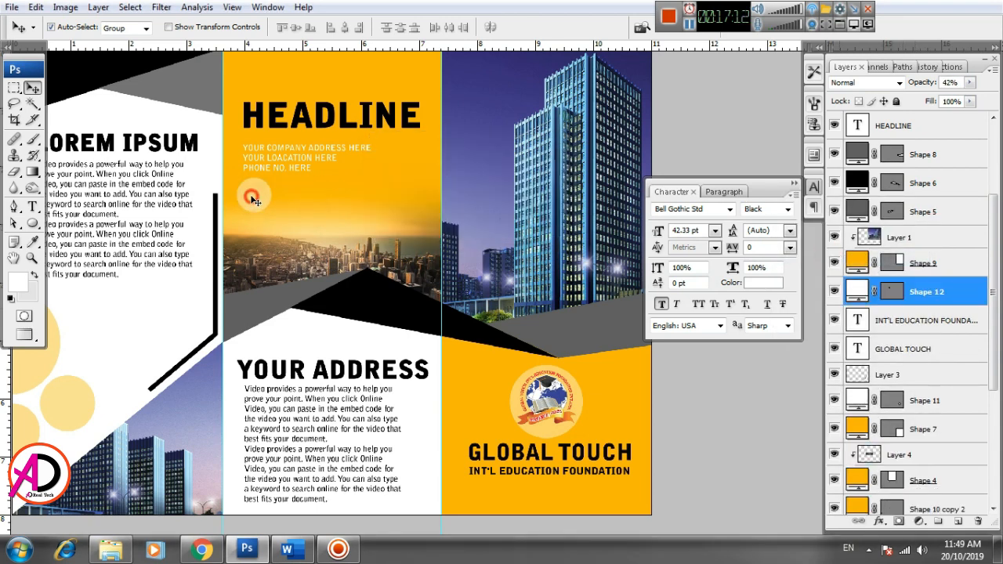
{"action": "key", "text": "ctrl+t"}
{"action": "left_click_drag", "start_coordinate": [269, 178], "coordinate": [196, 205]}
{"action": "key", "text": "Return"}
Step: Duplicate the enlarged circle so copies overlap the orange panel's left and right edges and both of its upper corners
{"action": "left_click_drag", "start_coordinate": [365, 249], "coordinate": [369, 316]}
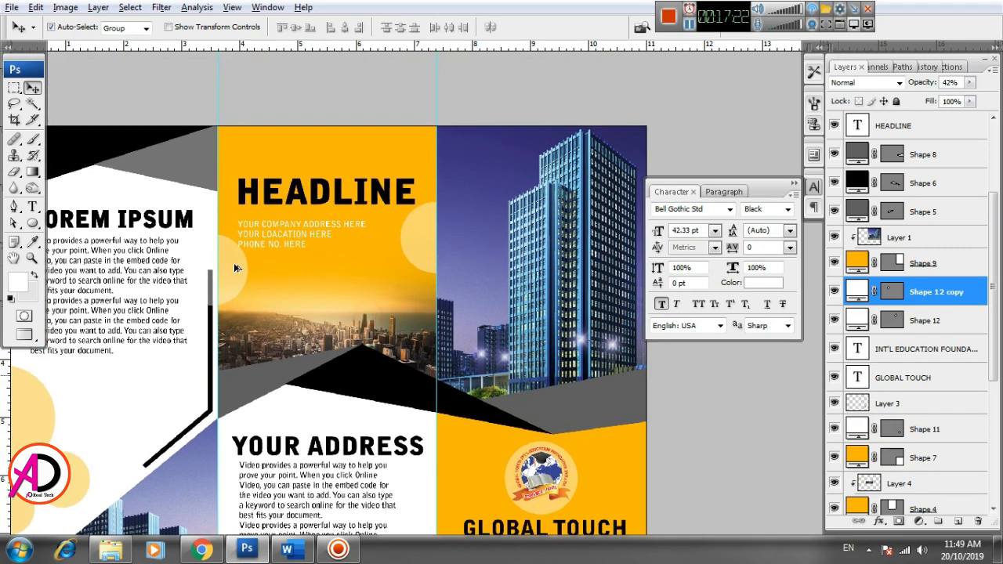
{"action": "left_click_drag", "start_coordinate": [233, 268], "coordinate": [206, 131]}
{"action": "left_click", "coordinate": [311, 161]}
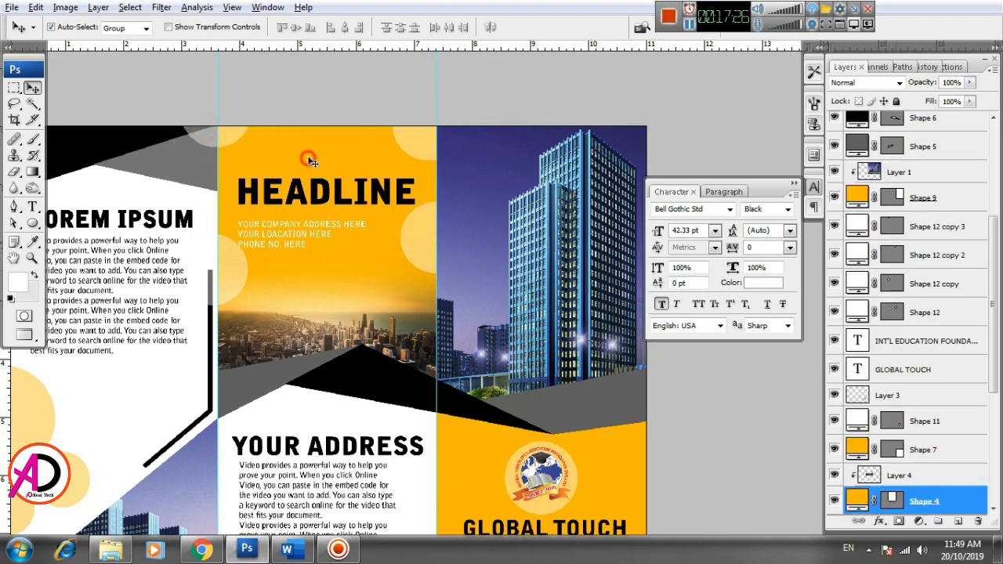
Step: Examine the overall brochure layout with the four large circles on the middle panel
{"action": "scroll", "coordinate": [356, 285], "scroll_direction": "down", "scroll_amount": 6}
{"action": "scroll", "coordinate": [445, 377], "scroll_direction": "up", "scroll_amount": 1}
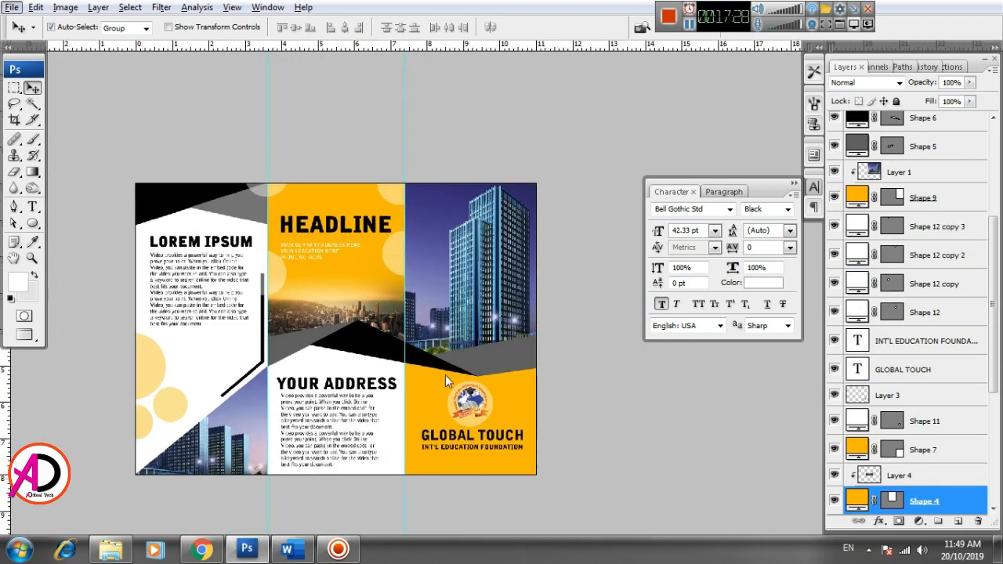
{"action": "scroll", "coordinate": [445, 380], "scroll_direction": "up", "scroll_amount": 3}
{"action": "scroll", "coordinate": [434, 366], "scroll_direction": "down", "scroll_amount": 1}
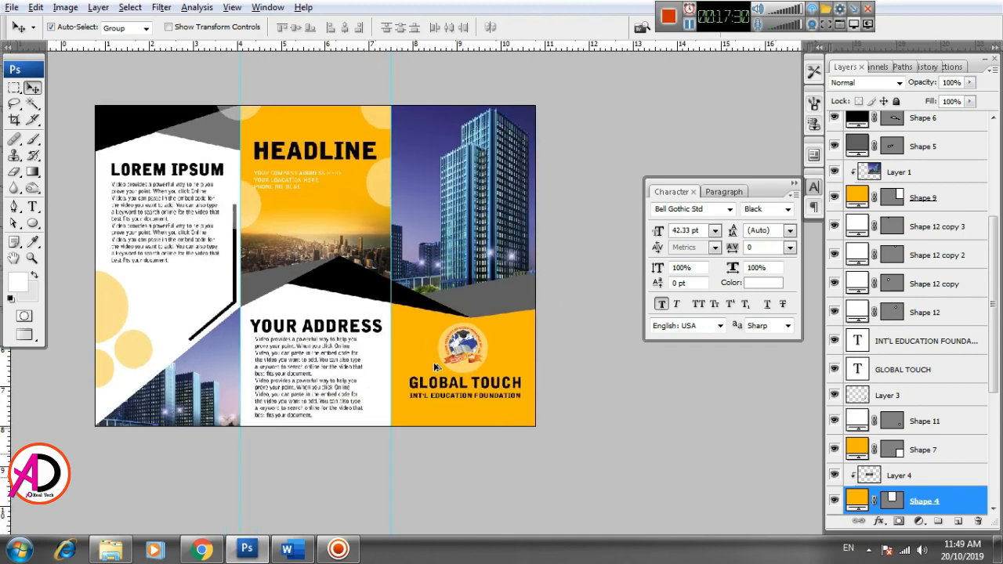
{"action": "scroll", "coordinate": [448, 378], "scroll_direction": "up", "scroll_amount": 1}
{"action": "key", "text": "alt+space"}
{"action": "left_click_drag", "start_coordinate": [512, 418], "coordinate": [557, 433]}
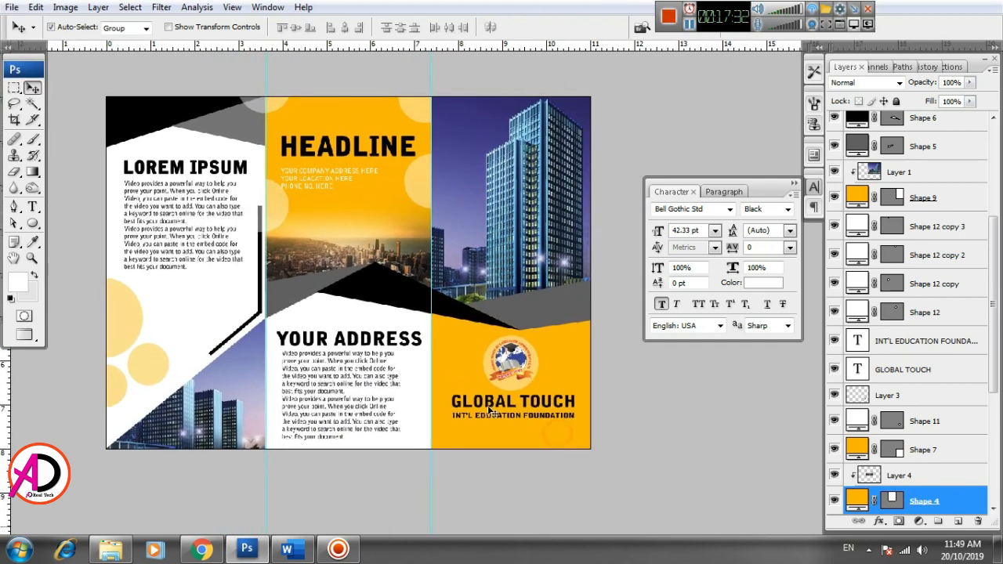
{"action": "left_click_drag", "start_coordinate": [464, 396], "coordinate": [472, 402]}
Step: Try a lower fill of about 76% on the gray shape below the right panel's building photo, then restore 100%
{"action": "left_click", "coordinate": [580, 319]}
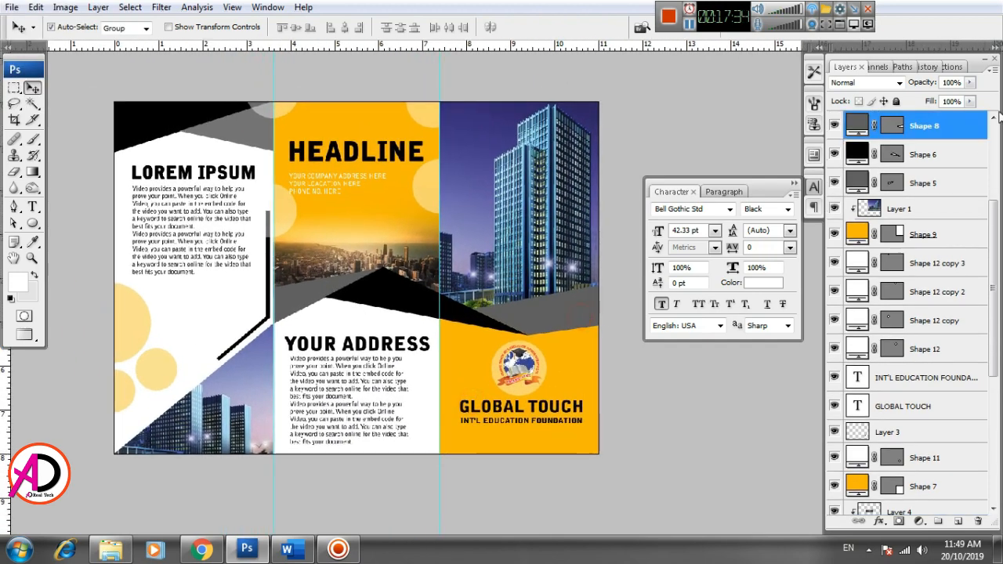
{"action": "left_click", "coordinate": [970, 101]}
{"action": "left_click_drag", "start_coordinate": [974, 117], "coordinate": [950, 120]}
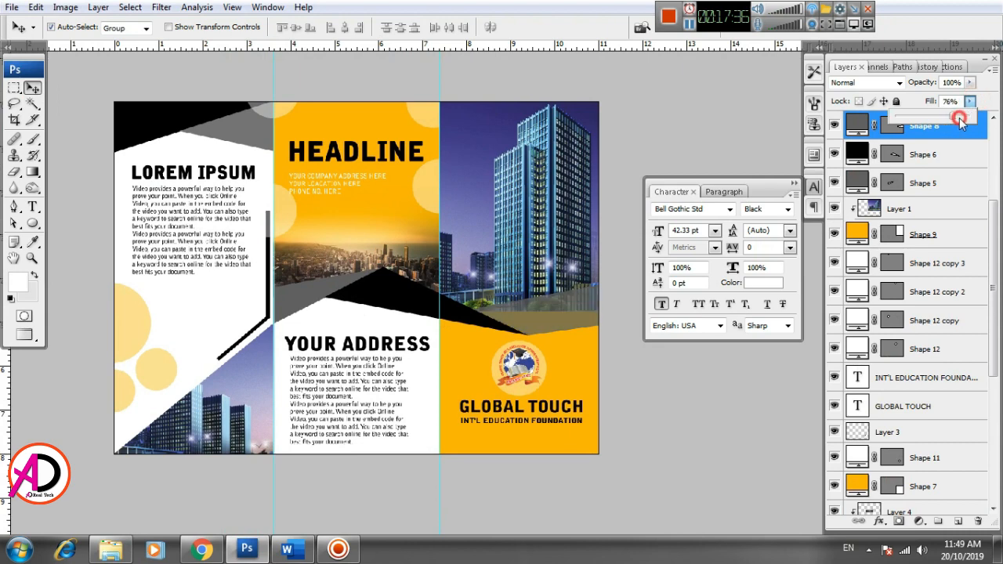
{"action": "mouse_move", "coordinate": [971, 100]}
{"action": "left_mouse_down"}
{"action": "mouse_move", "coordinate": [943, 97]}
{"action": "mouse_move", "coordinate": [977, 97]}
{"action": "left_mouse_up"}
{"action": "left_click", "coordinate": [712, 363]}
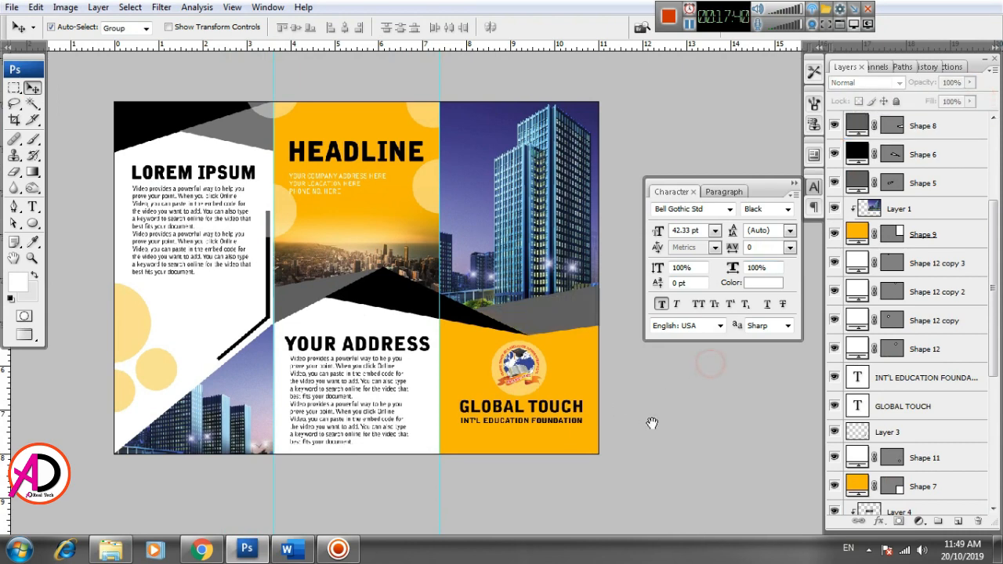
{"action": "left_click_drag", "start_coordinate": [651, 421], "coordinate": [635, 428]}
{"action": "scroll", "coordinate": [560, 412], "scroll_direction": "up", "scroll_amount": 2}
{"action": "left_click_drag", "start_coordinate": [528, 409], "coordinate": [592, 420]}
{"action": "left_click", "coordinate": [233, 441]}
{"action": "scroll", "coordinate": [948, 503], "scroll_direction": "down", "scroll_amount": 2}
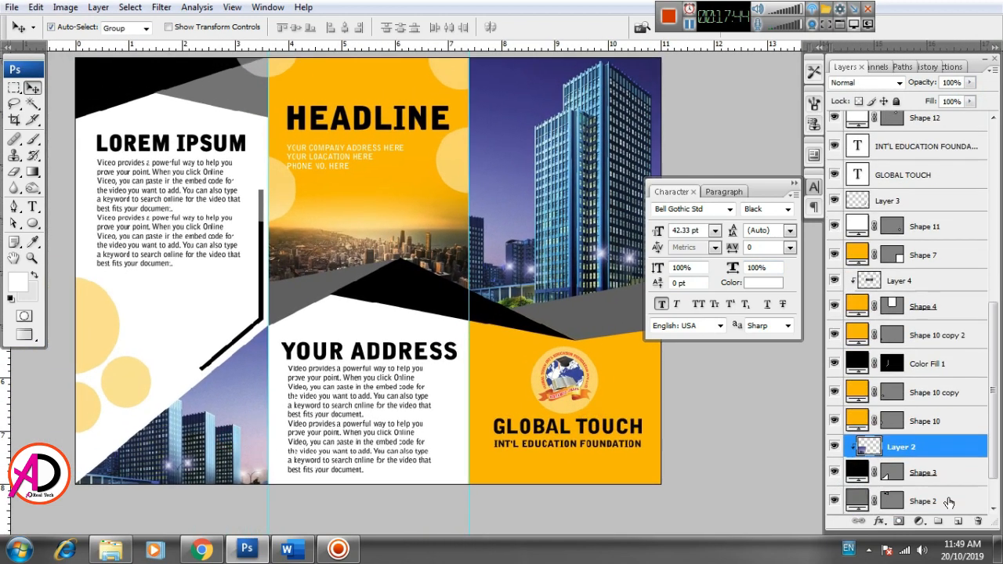
{"action": "right_click", "coordinate": [939, 455]}
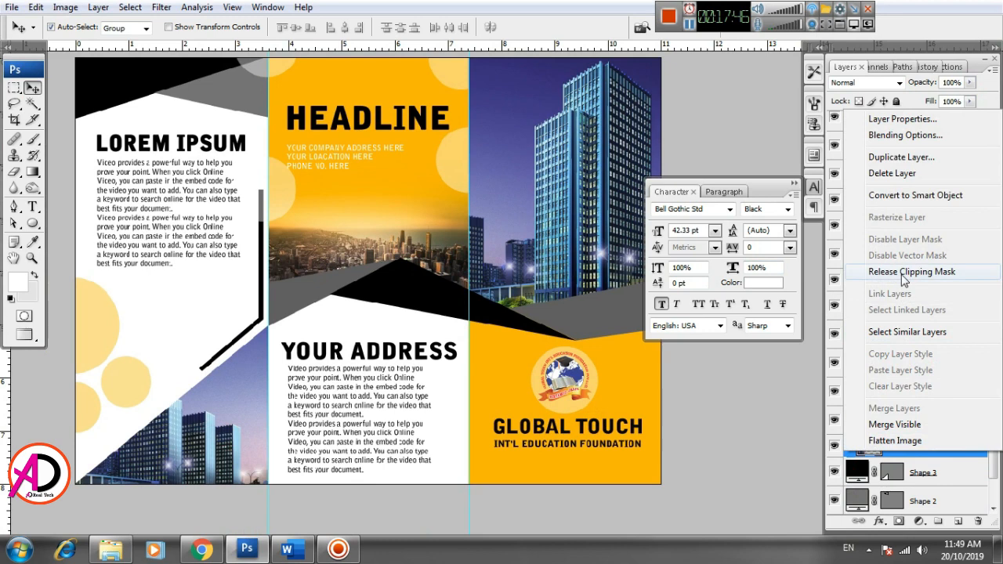
{"action": "left_click", "coordinate": [796, 282]}
{"action": "left_click", "coordinate": [762, 406]}
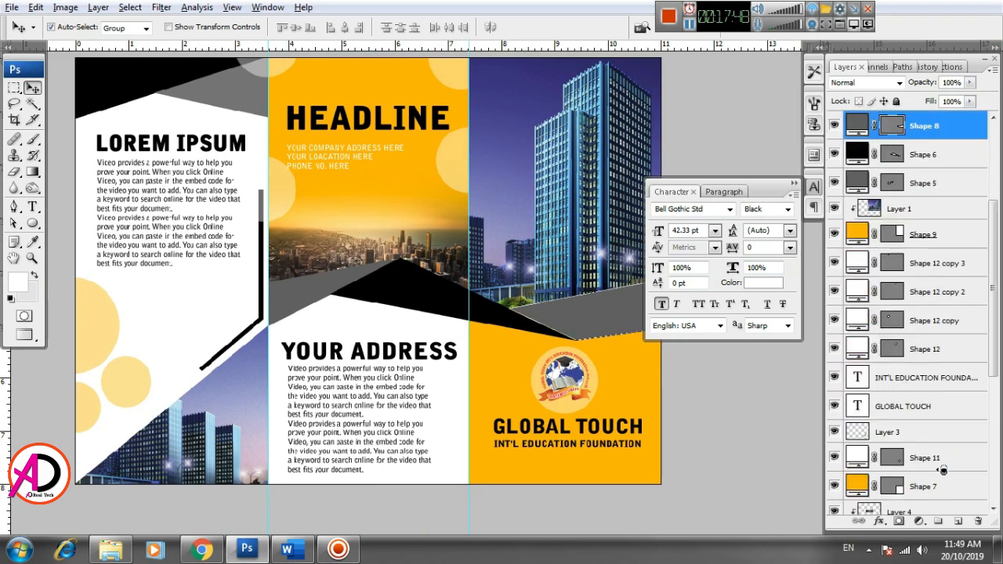
{"action": "scroll", "coordinate": [929, 460], "scroll_direction": "down", "scroll_amount": 4}
{"action": "left_click", "coordinate": [683, 410]}
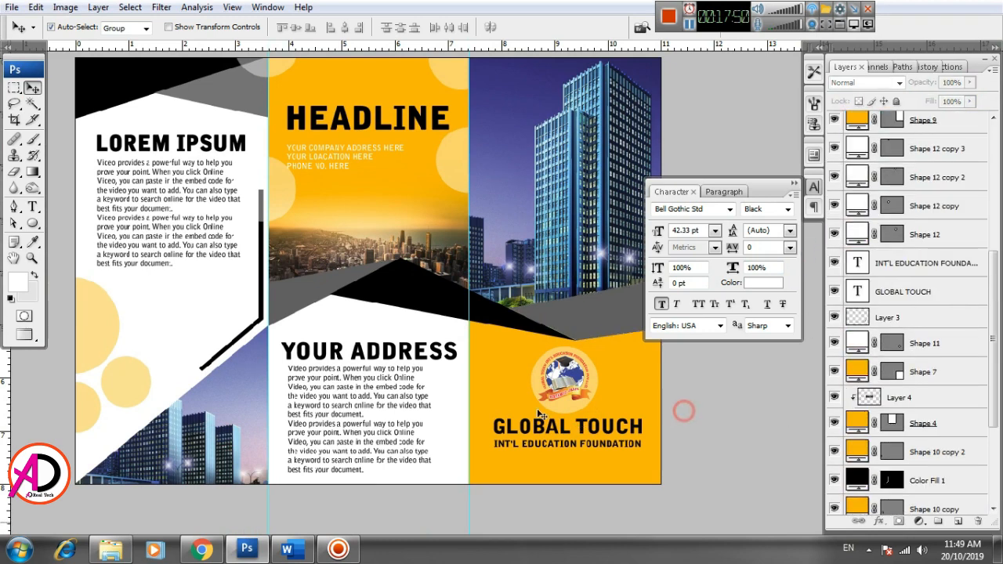
Step: Delete the building photo layer clipped to the black triangle at the bottom of the left panel
{"action": "left_click", "coordinate": [226, 398]}
{"action": "scroll", "coordinate": [920, 502], "scroll_direction": "down", "scroll_amount": 2}
{"action": "right_click", "coordinate": [940, 452]}
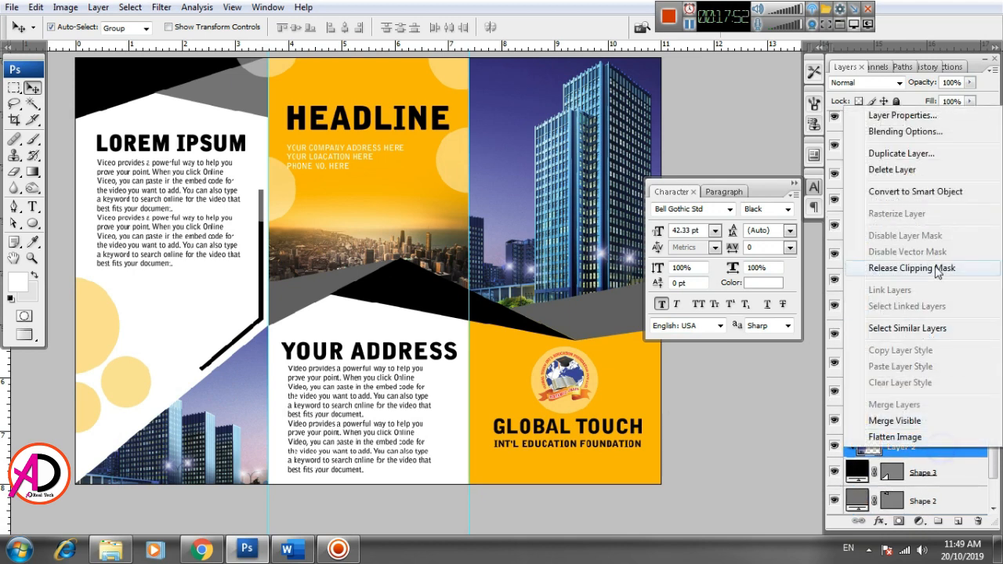
{"action": "left_click", "coordinate": [909, 181]}
{"action": "left_click", "coordinate": [446, 205]}
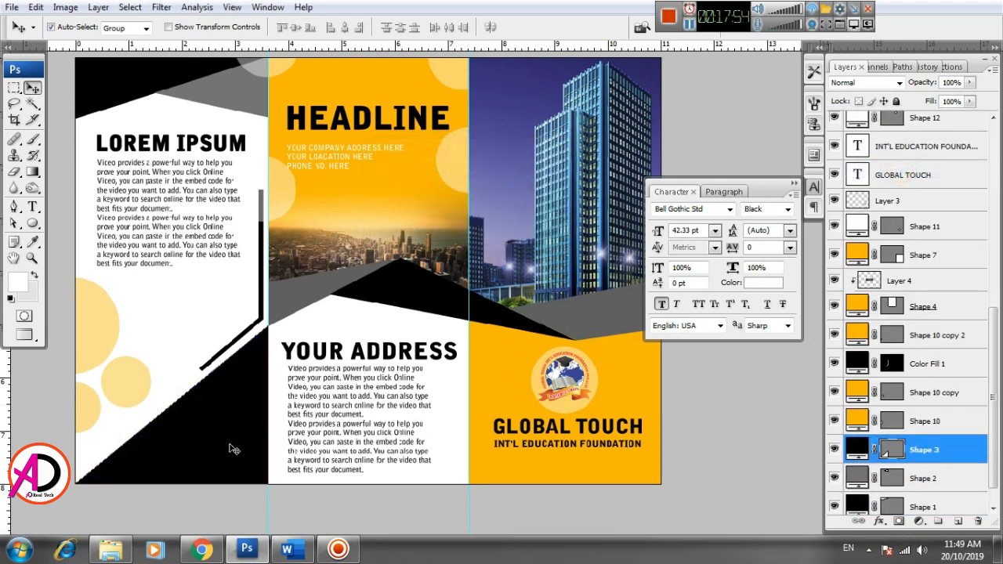
Step: Paste the skyline photo above the left panel's black triangle and enlarge it to 272.3% so it covers the triangle
{"action": "key", "text": "ctrl+v"}
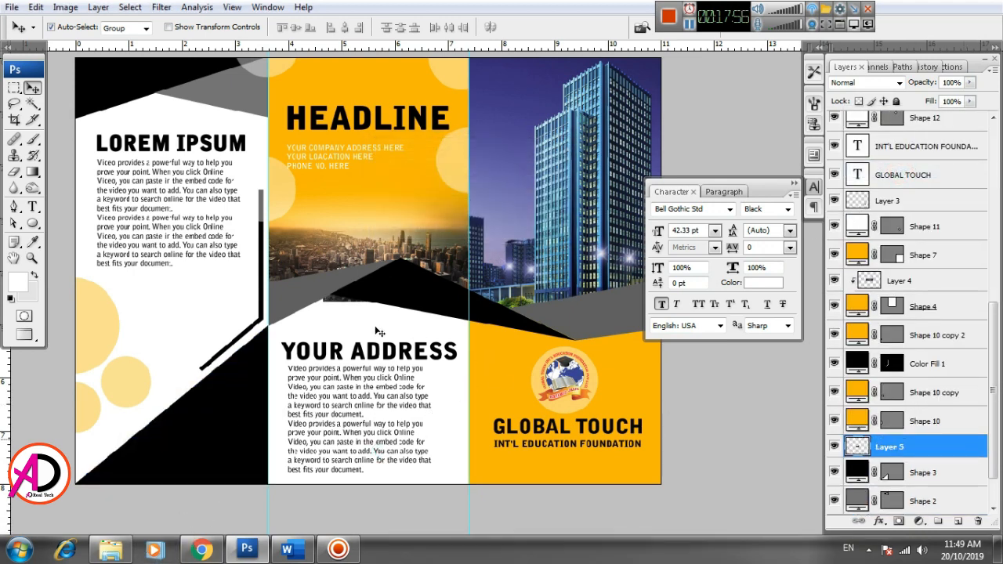
{"action": "left_click_drag", "start_coordinate": [338, 305], "coordinate": [152, 435]}
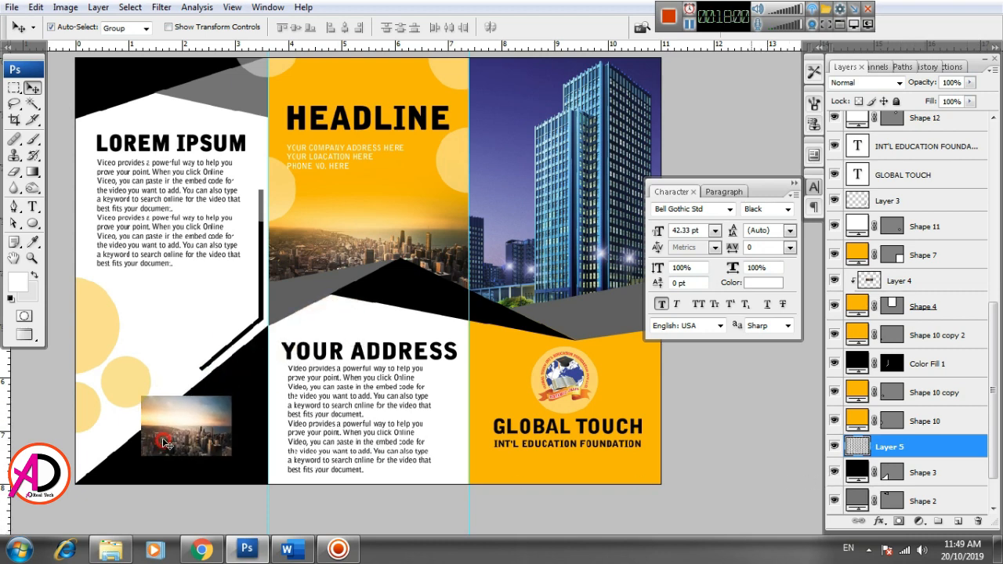
{"action": "key", "text": "ctrl+t"}
{"action": "left_click_drag", "start_coordinate": [230, 397], "coordinate": [306, 343]}
{"action": "left_click_drag", "start_coordinate": [277, 379], "coordinate": [284, 359]}
{"action": "key", "text": "Return"}
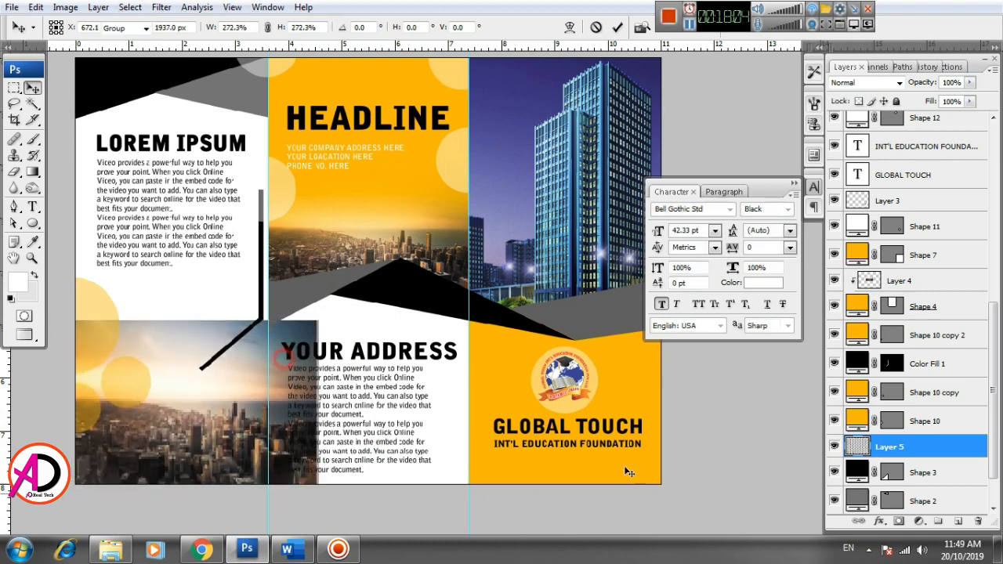
Step: Clip the pasted skyline photo to the left panel's black triangle with a clipping mask
{"action": "right_click", "coordinate": [937, 458]}
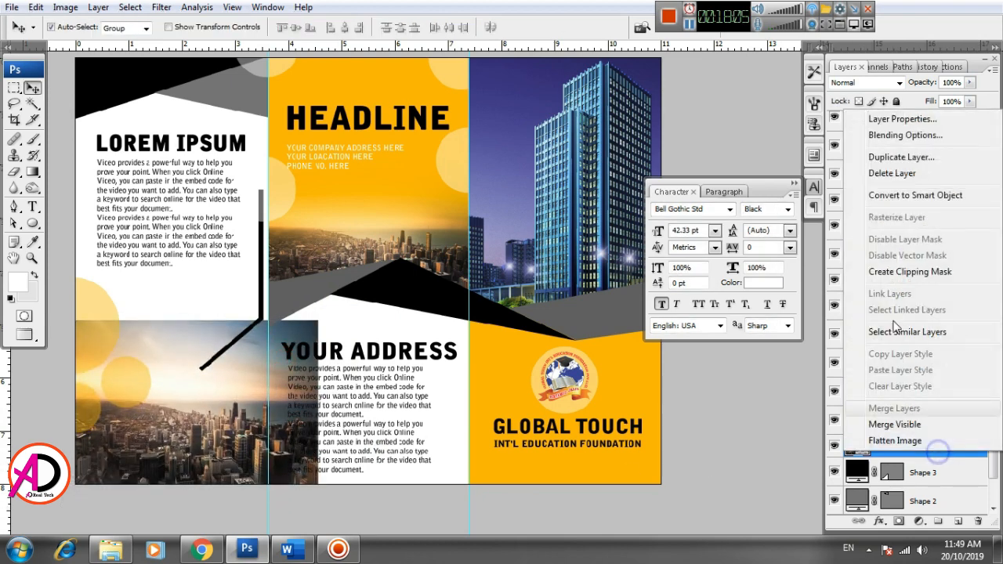
{"action": "left_click", "coordinate": [911, 271]}
{"action": "scroll", "coordinate": [311, 458], "scroll_direction": "down", "scroll_amount": 2}
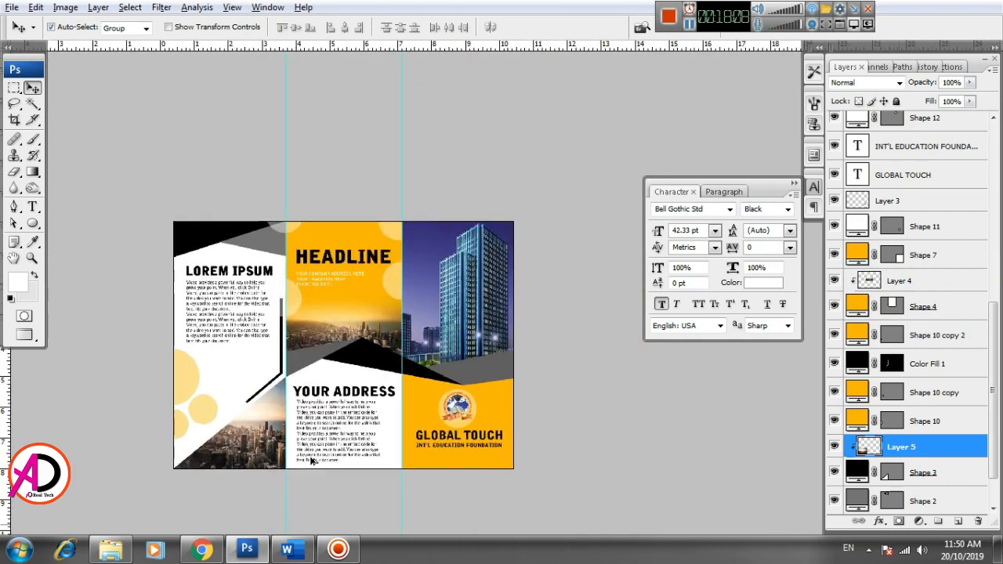
{"action": "scroll", "coordinate": [586, 444], "scroll_direction": "up", "scroll_amount": 2}
{"action": "scroll", "coordinate": [566, 455], "scroll_direction": "up", "scroll_amount": 2}
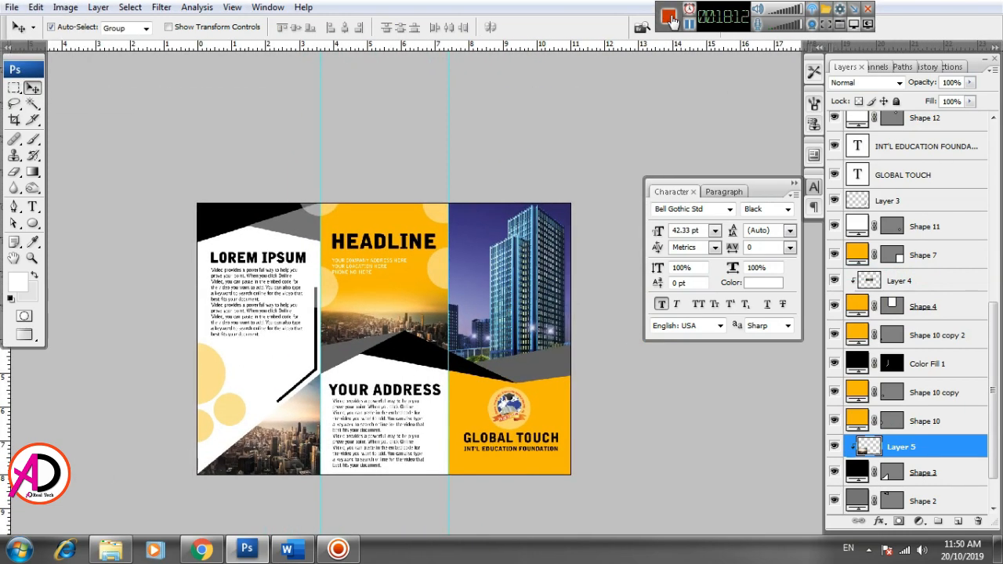
{"action": "scroll", "coordinate": [514, 364], "scroll_direction": "up", "scroll_amount": 2}
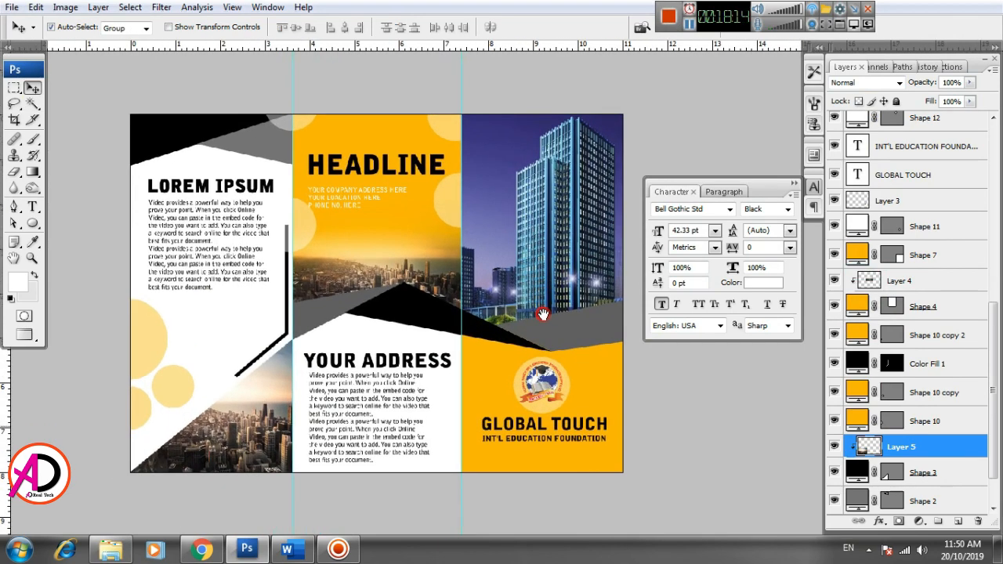